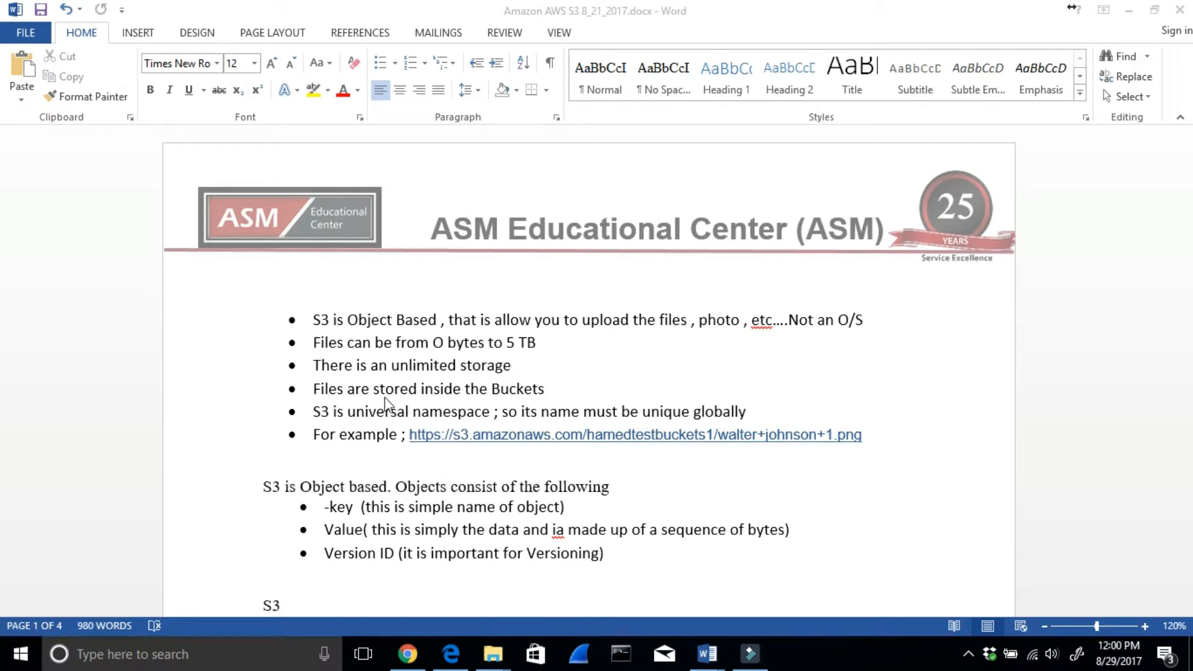
- Examine the notes on S3 buckets, the universal namespace, and the key, value and version ID of objects
click(491, 391)
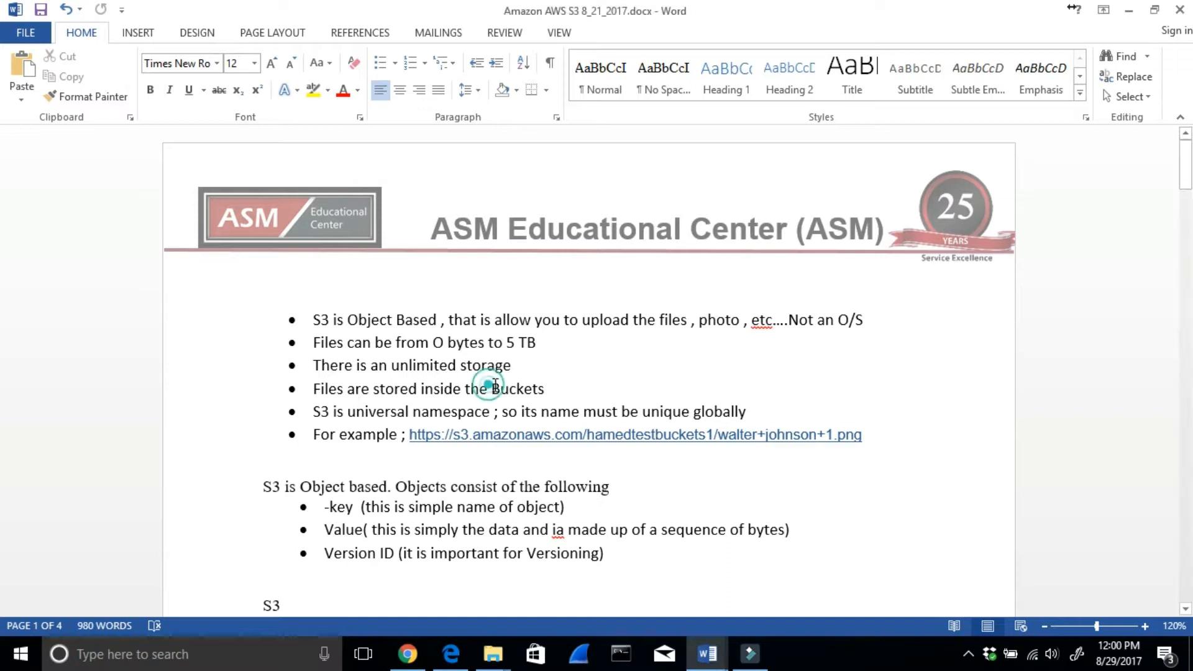
drag(551, 390, 490, 389)
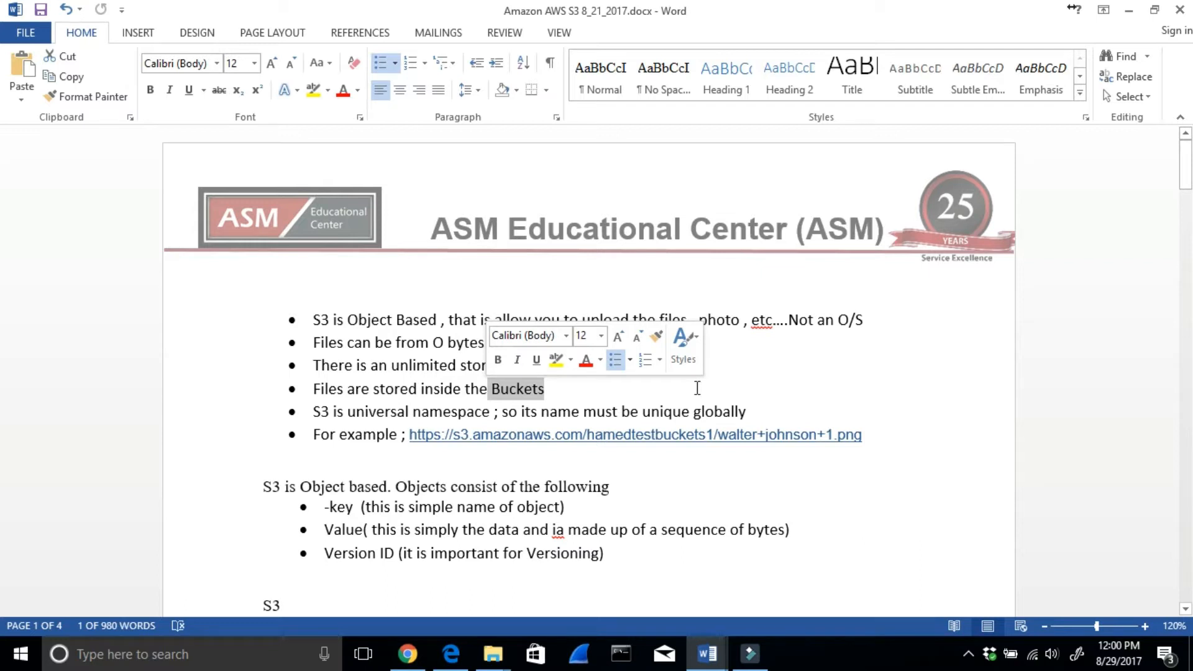
drag(347, 412, 764, 418)
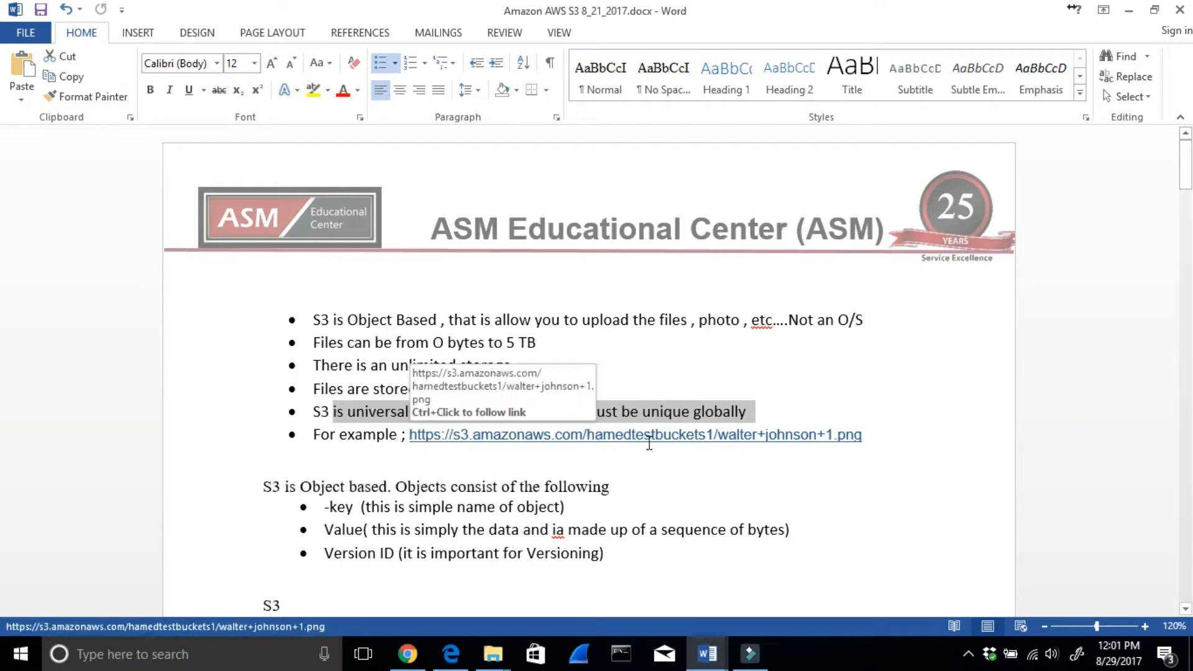
scroll(654, 443, down, 1)
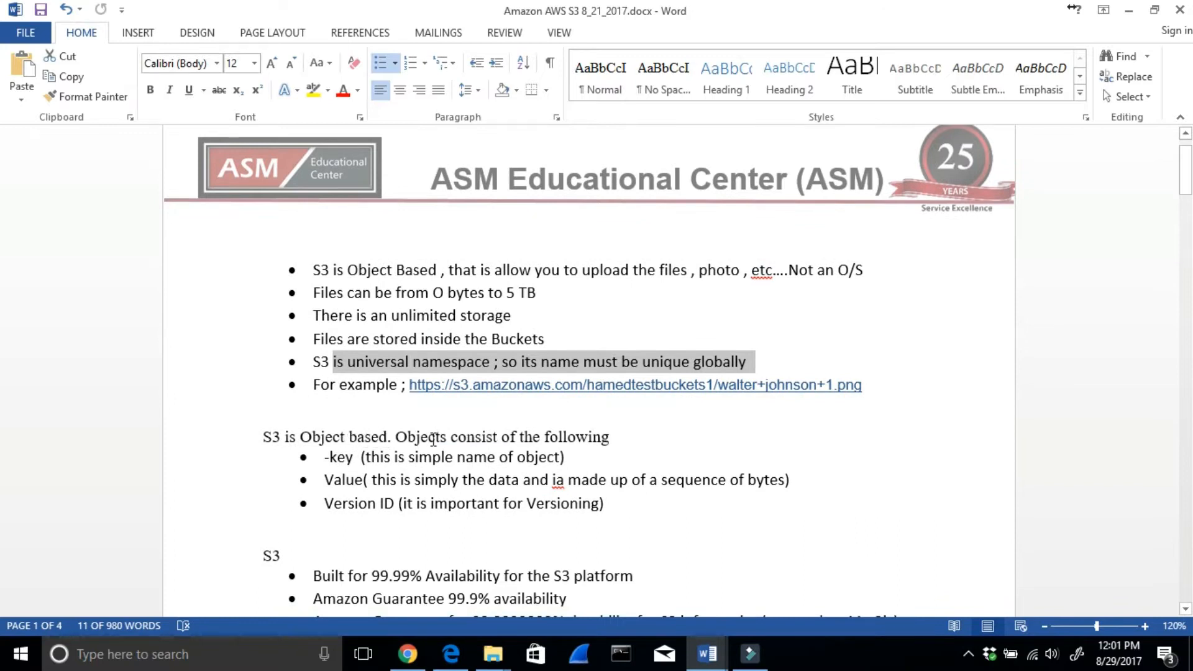
drag(362, 459, 567, 469)
drag(401, 480, 555, 488)
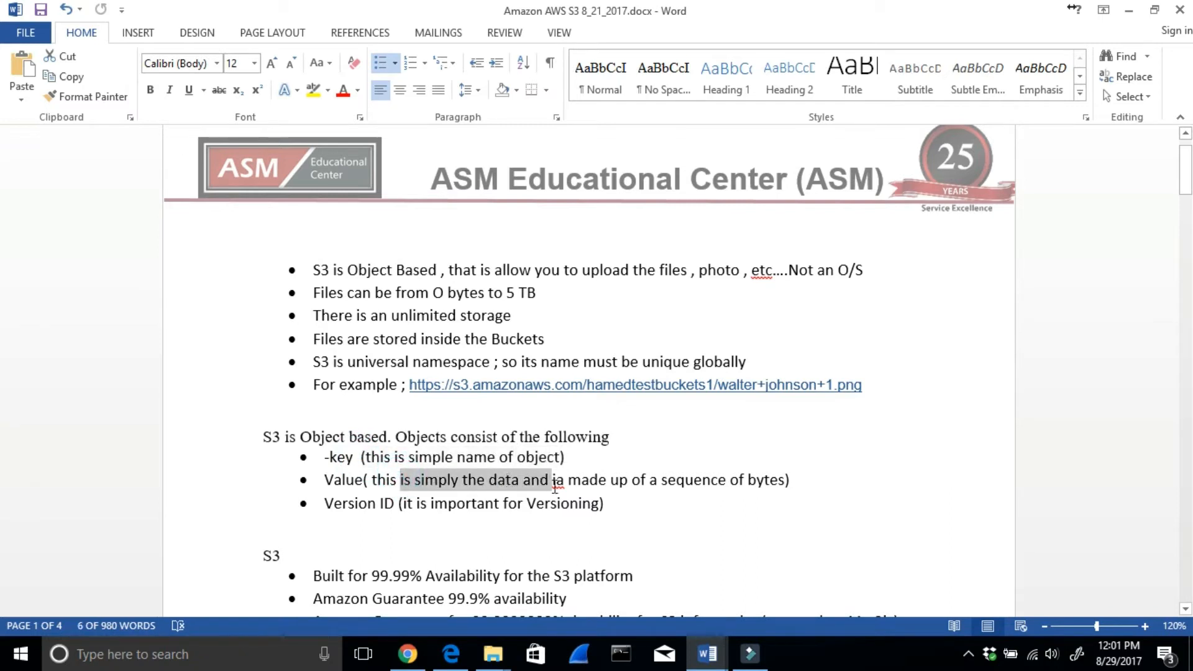
click(405, 505)
drag(422, 497, 599, 504)
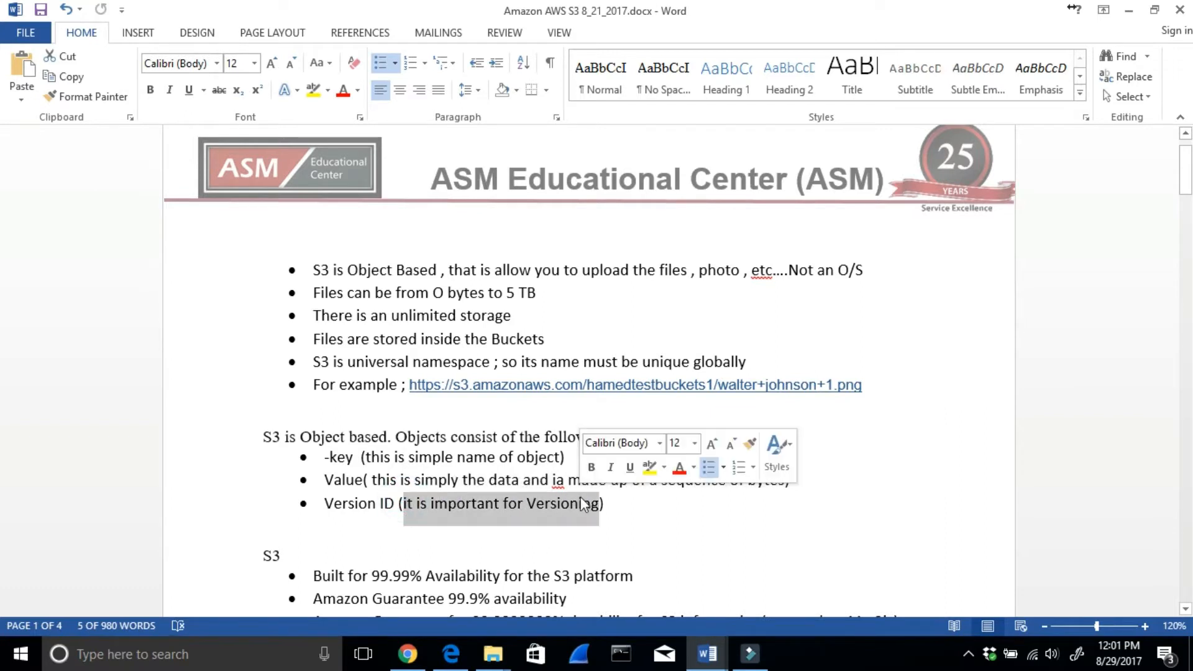
- Examine the S3 notes on platform availability, guaranteed durability, lifecycle management and versioning
scroll(741, 507, down, 3)
scroll(740, 507, down, 1)
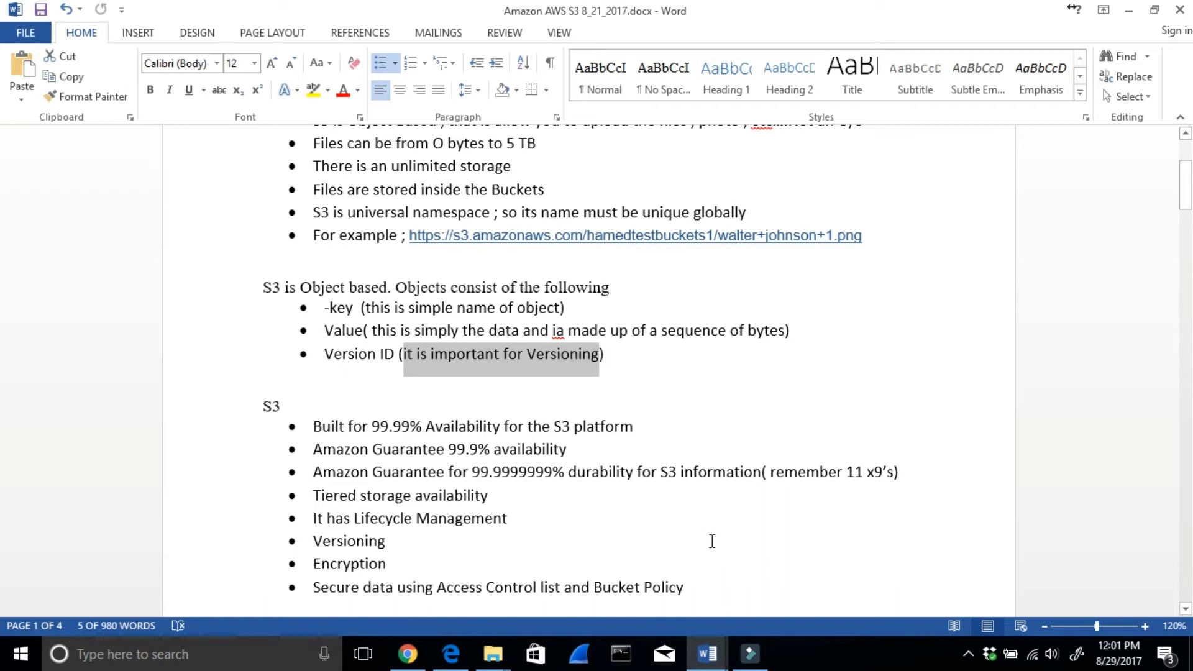
drag(412, 425, 645, 448)
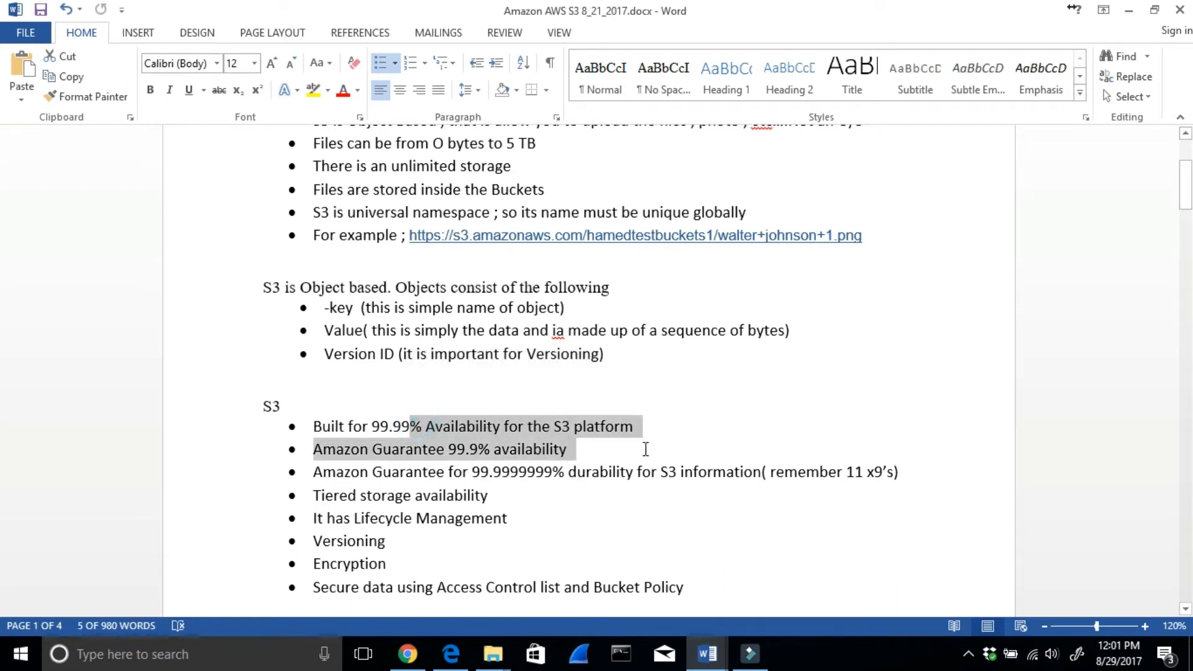
click(442, 449)
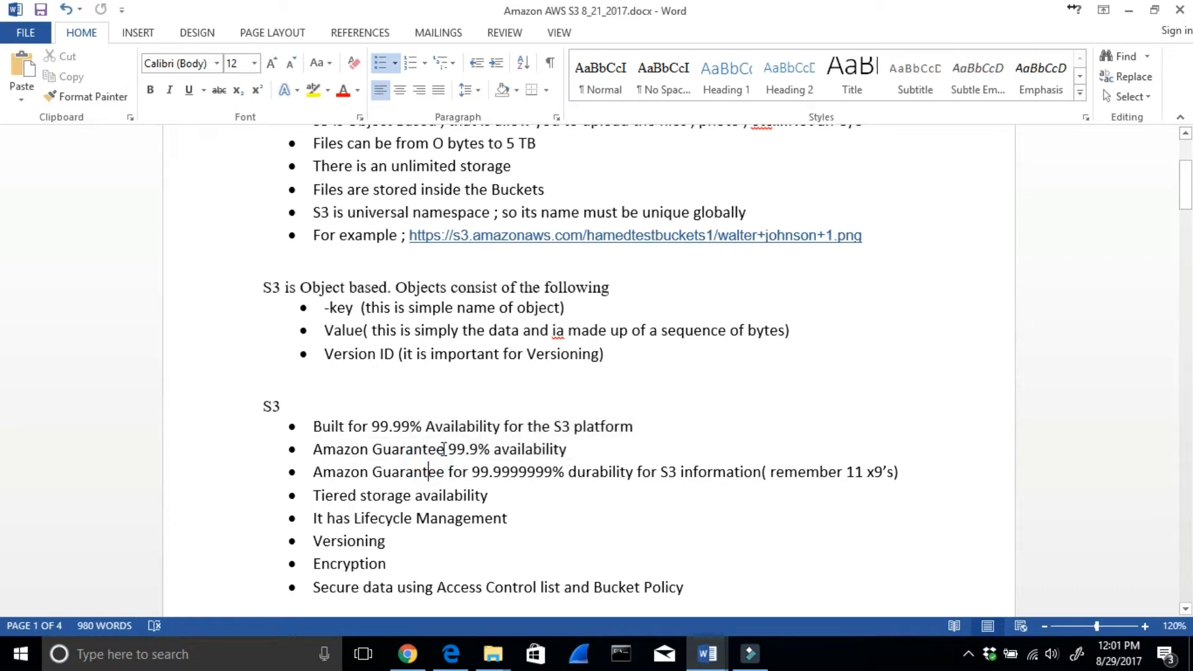
drag(348, 473, 511, 474)
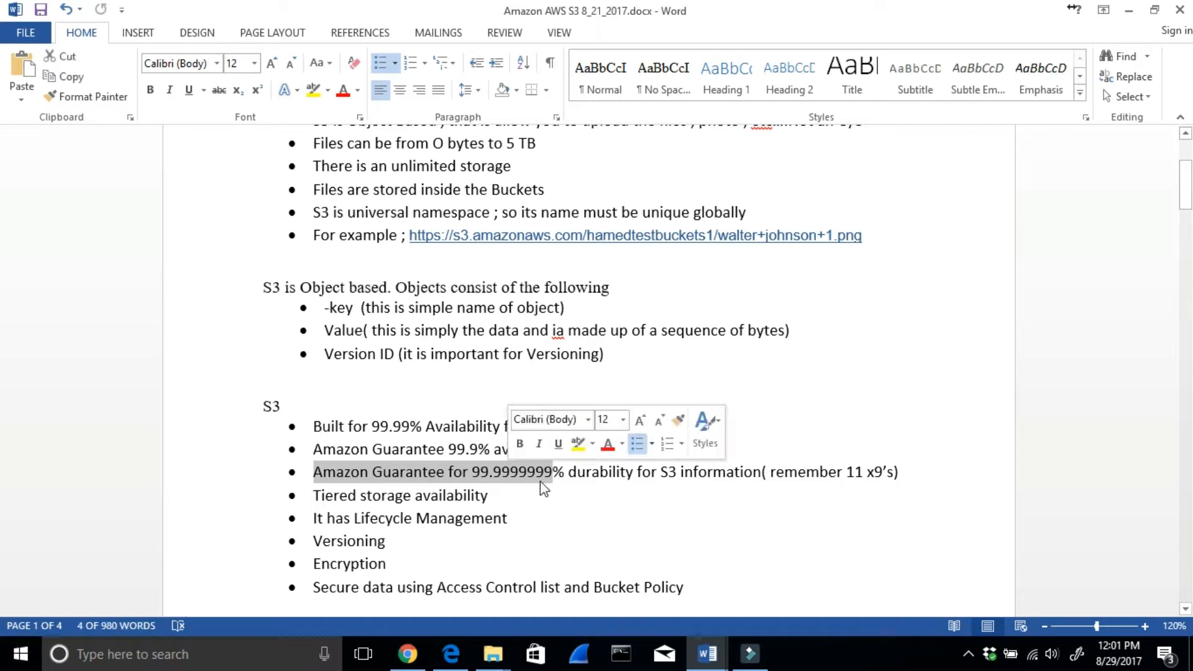
click(640, 469)
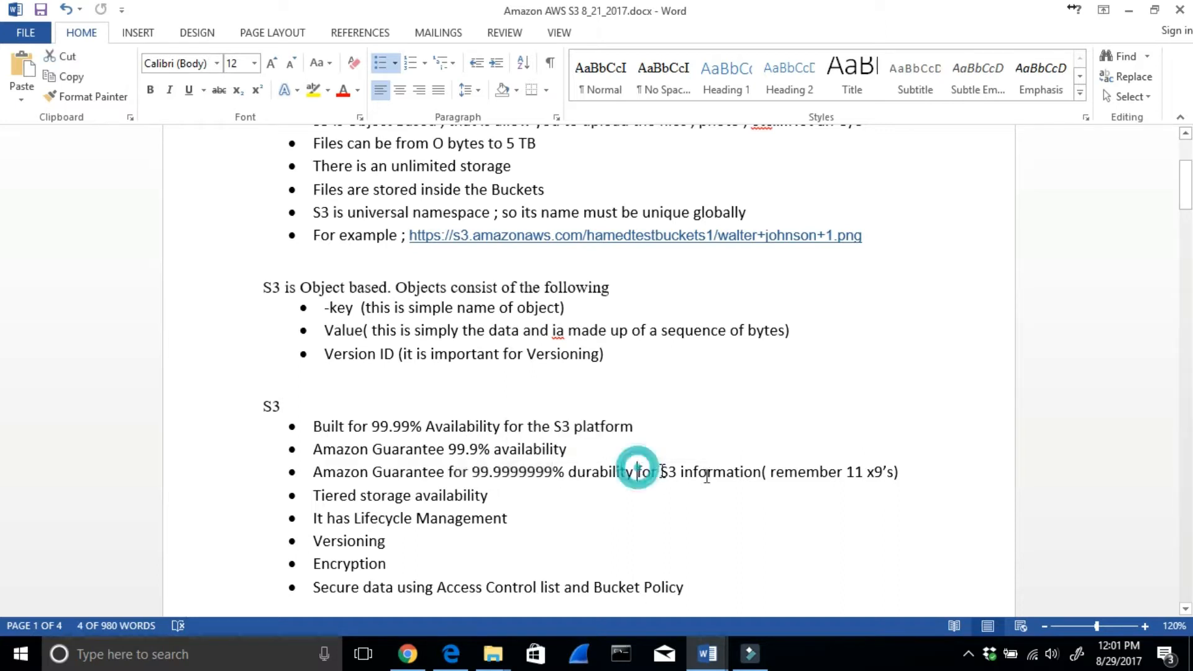
click(647, 473)
drag(624, 473, 569, 473)
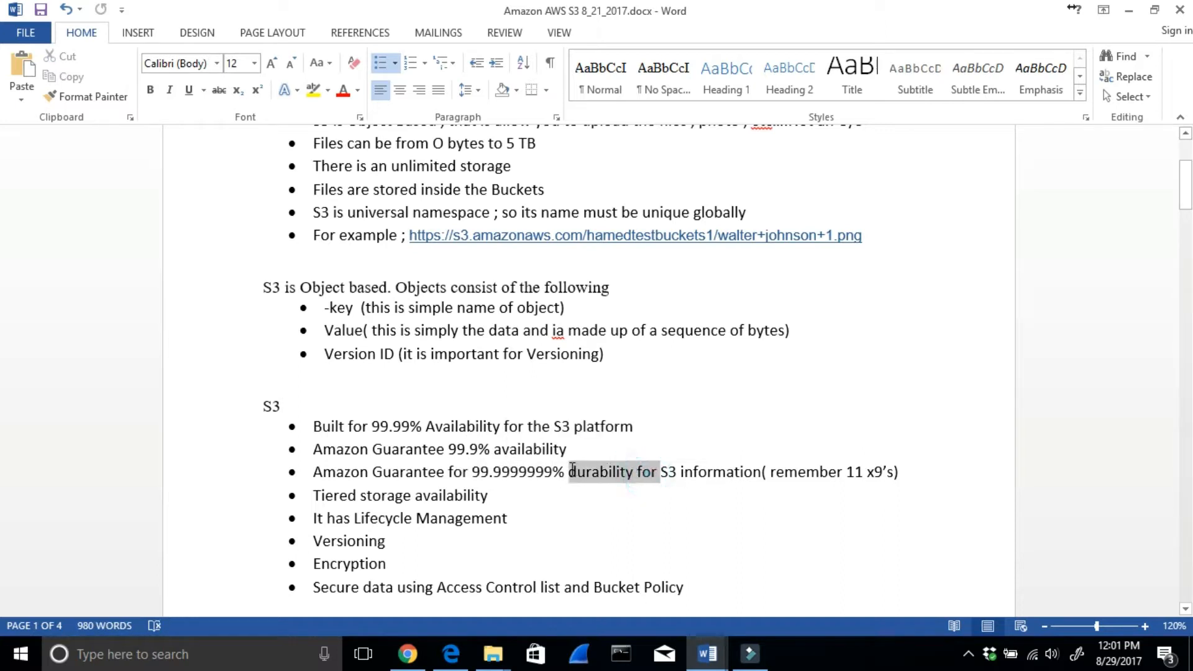
drag(309, 517, 493, 525)
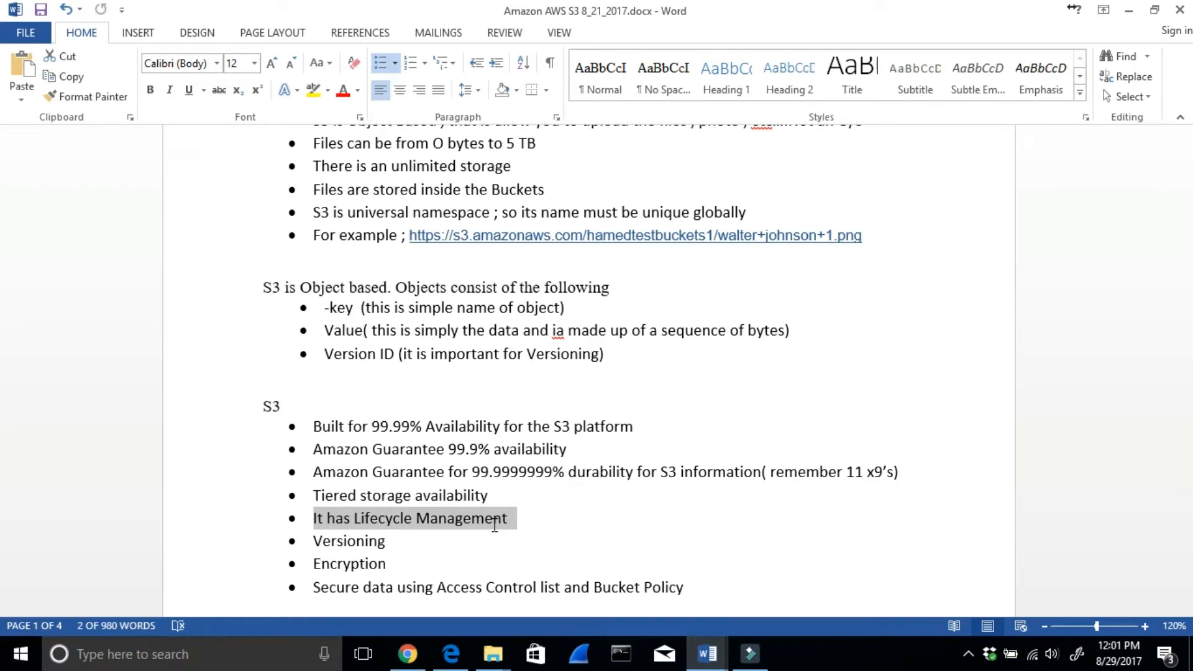
drag(389, 539, 313, 541)
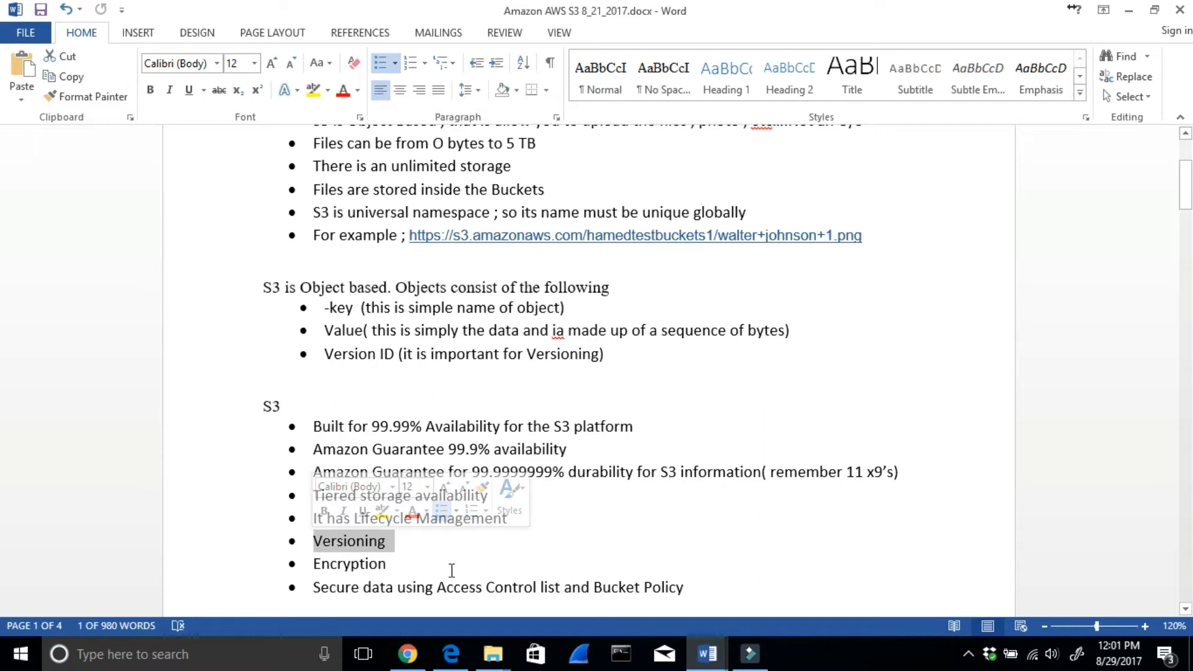
- Examine the storage tier notes covering S3, S3-IA, Reduced Redundancy storage and Glacier's archive use and restore time
scroll(450, 567, down, 1)
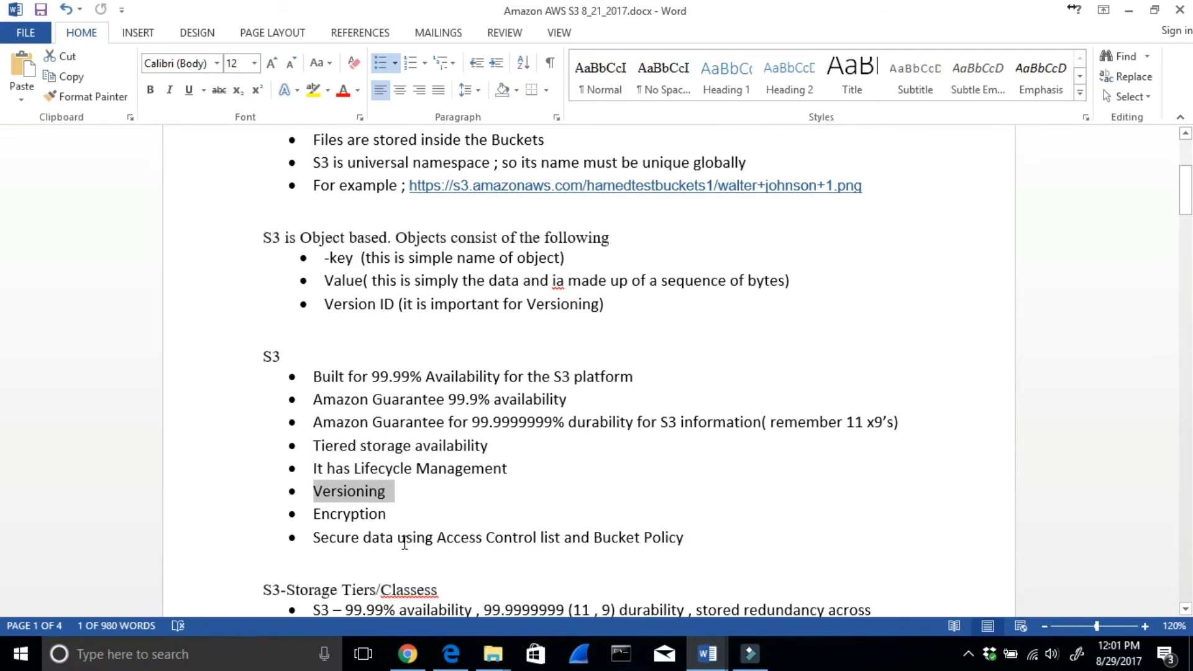
scroll(578, 564, down, 4)
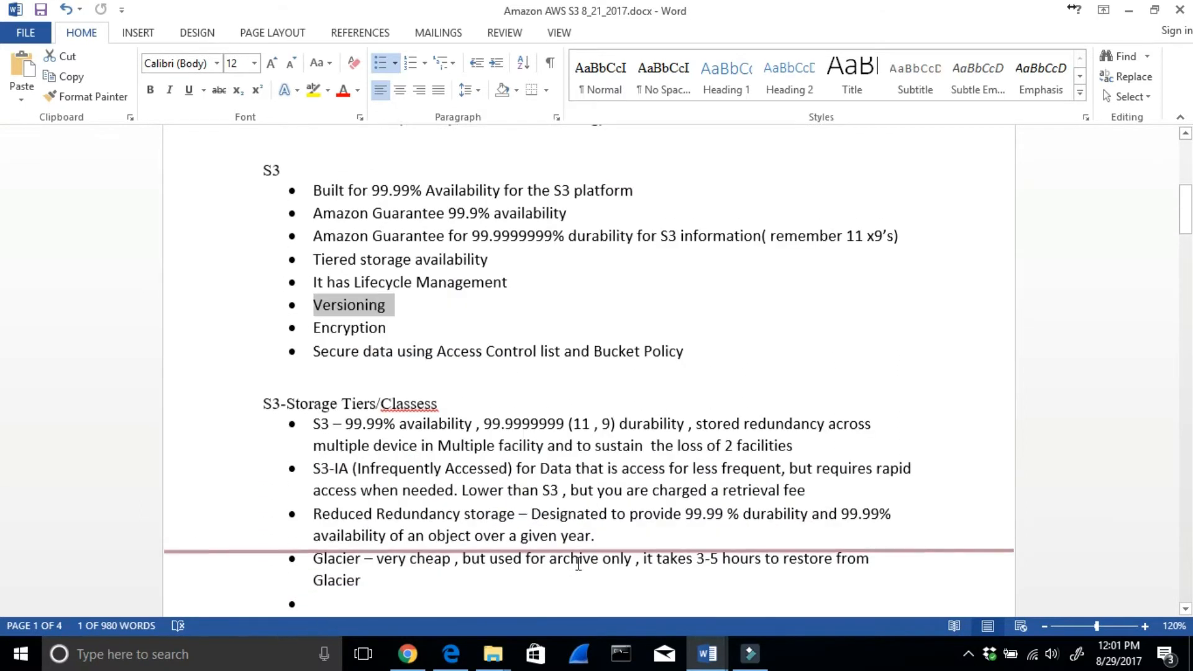
drag(312, 411, 329, 410)
drag(312, 456, 505, 465)
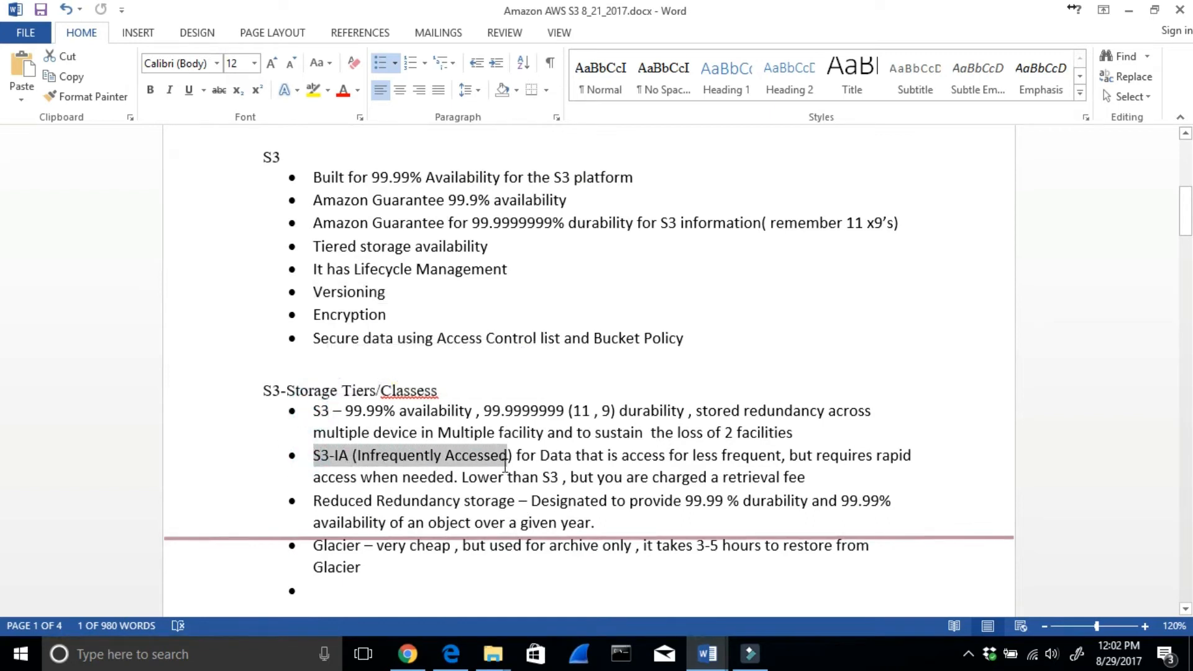
drag(309, 501, 516, 505)
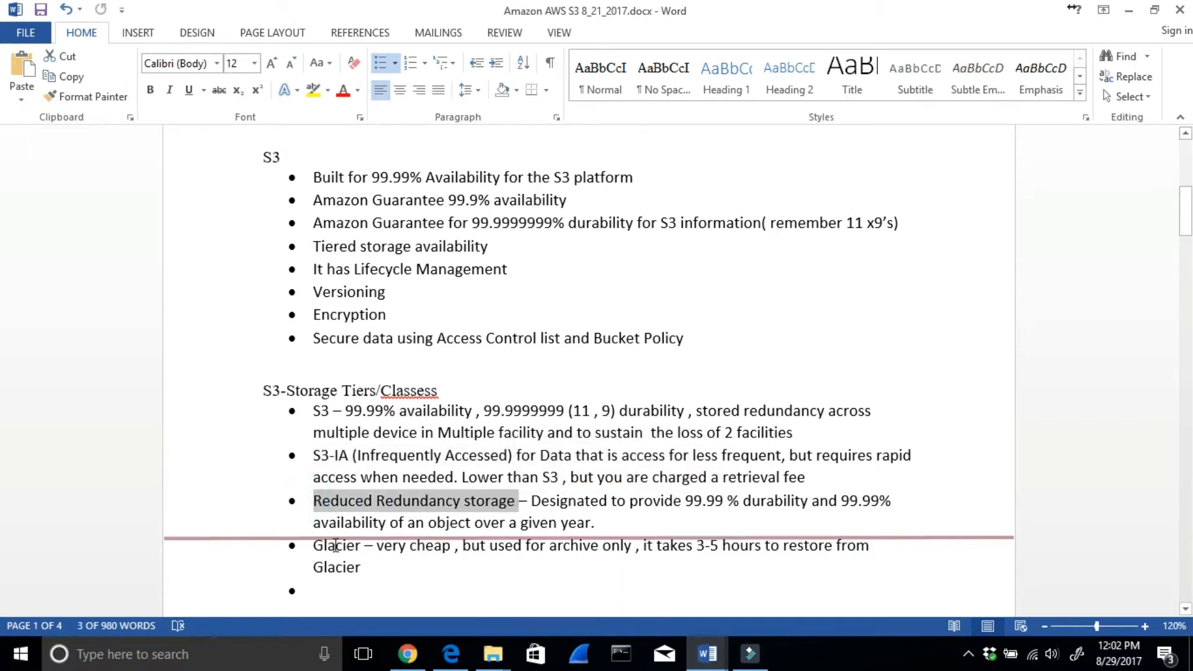
drag(314, 545, 364, 545)
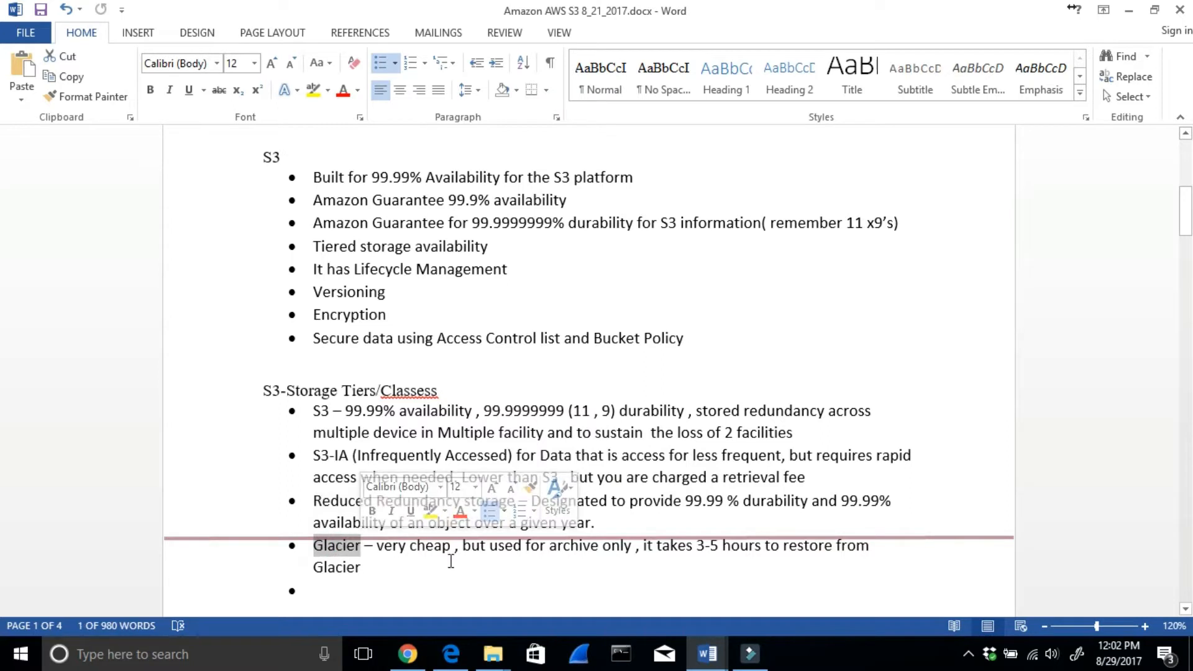
drag(604, 546, 850, 555)
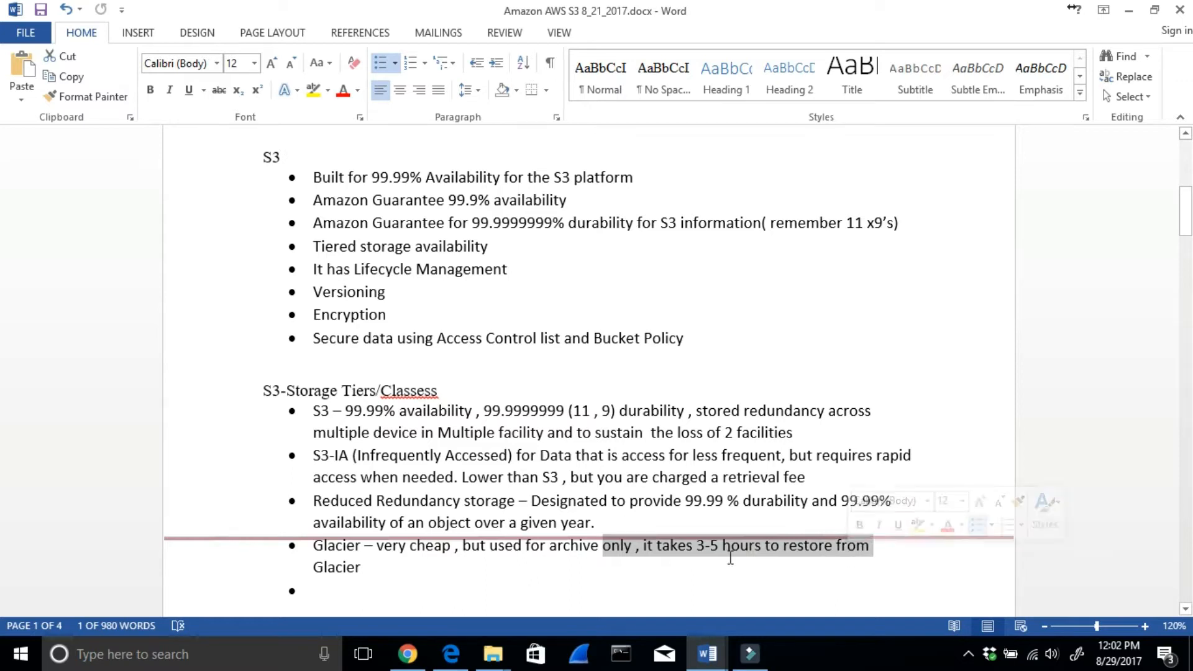
click(621, 546)
drag(637, 547, 550, 547)
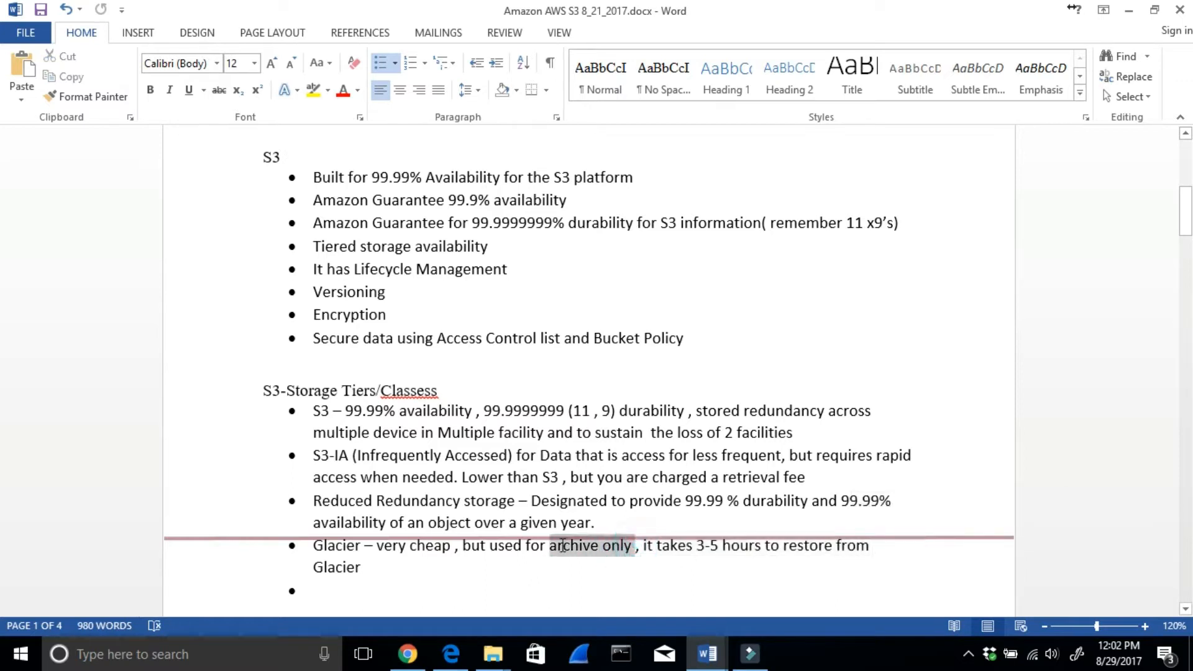
- Read the lab introduction on page 2 about creating a bucket and uploading a picture with different permissions and properties
scroll(355, 375, down, 4)
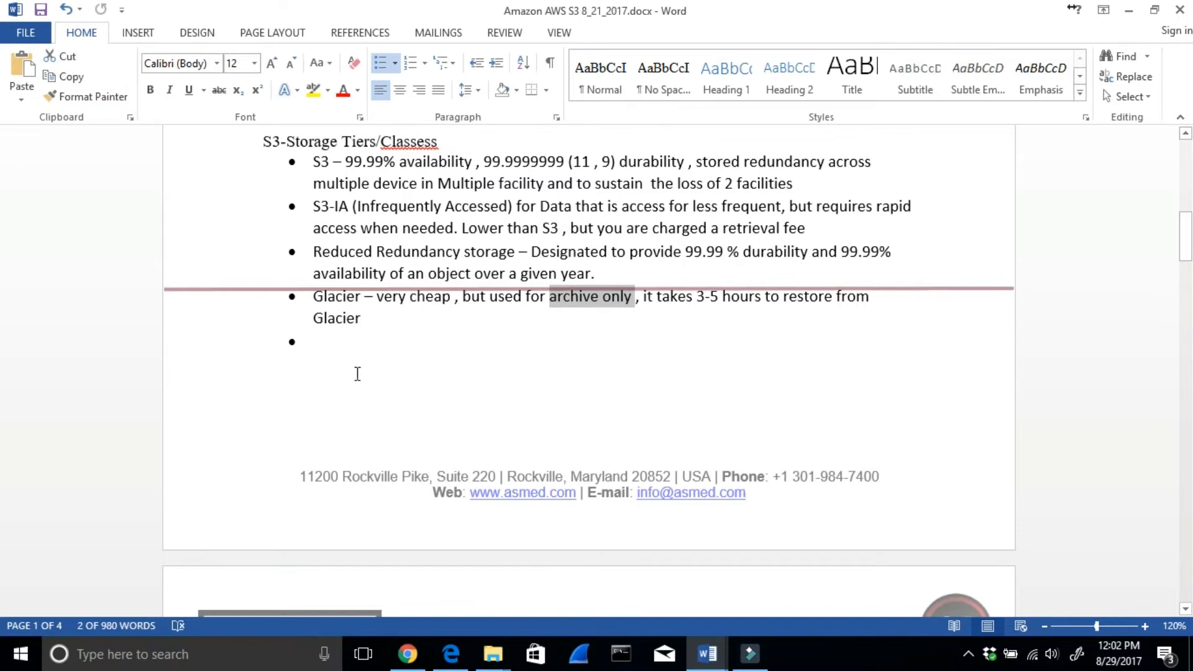
scroll(356, 375, down, 4)
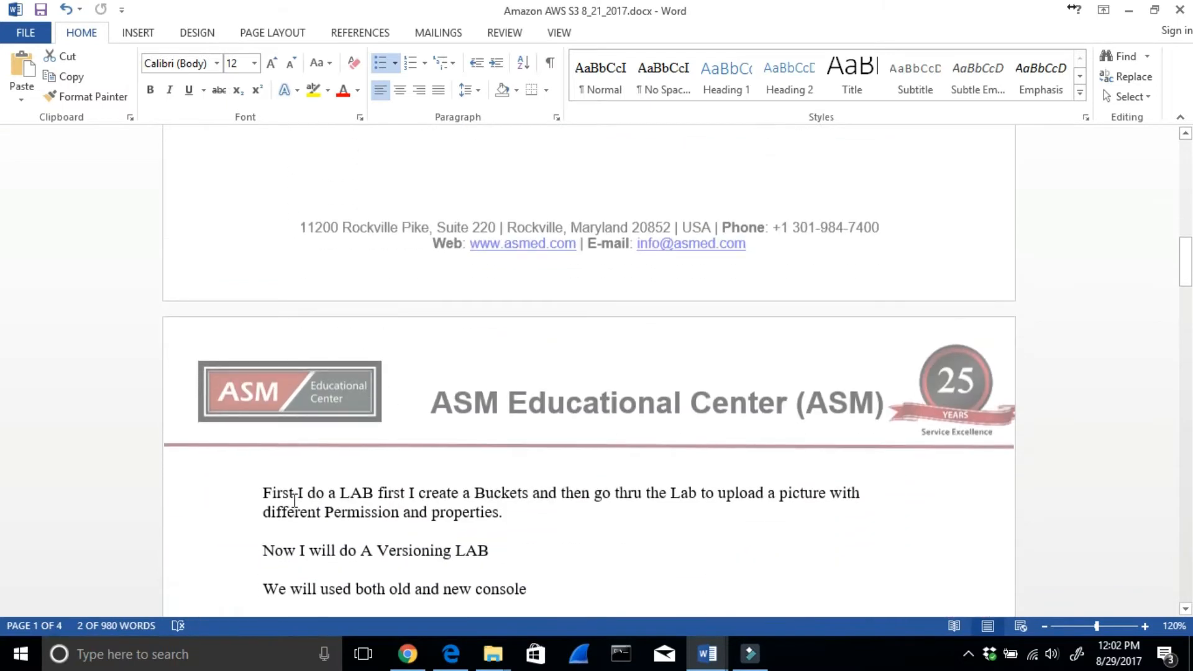
drag(307, 493, 585, 504)
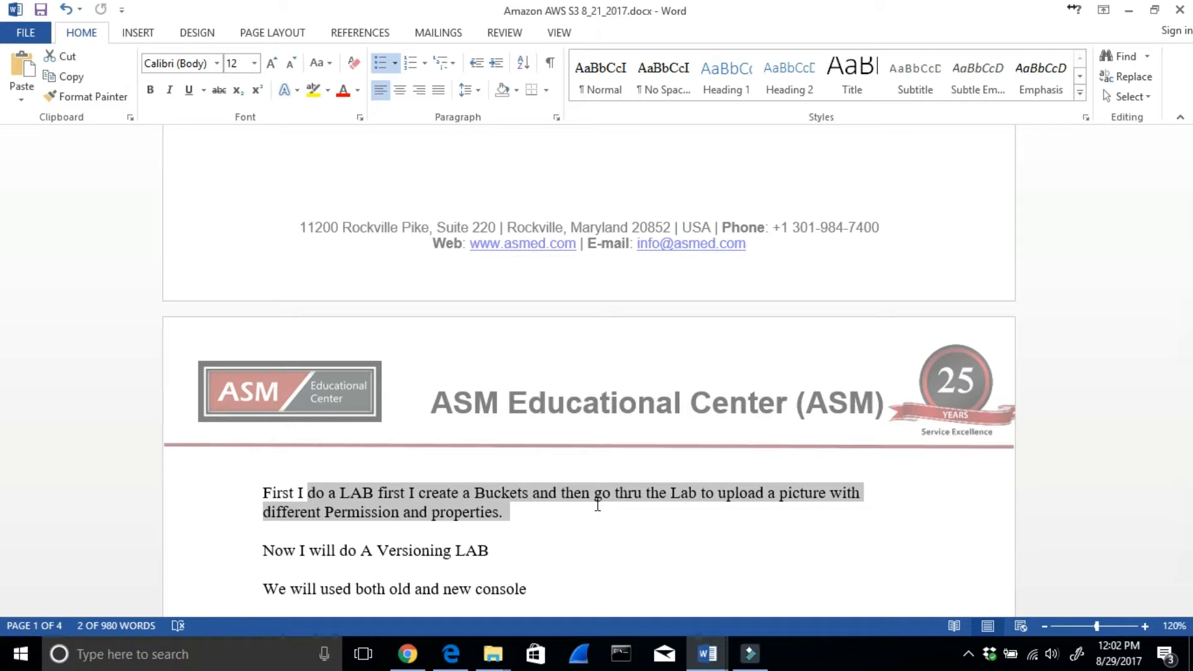
drag(598, 504, 532, 512)
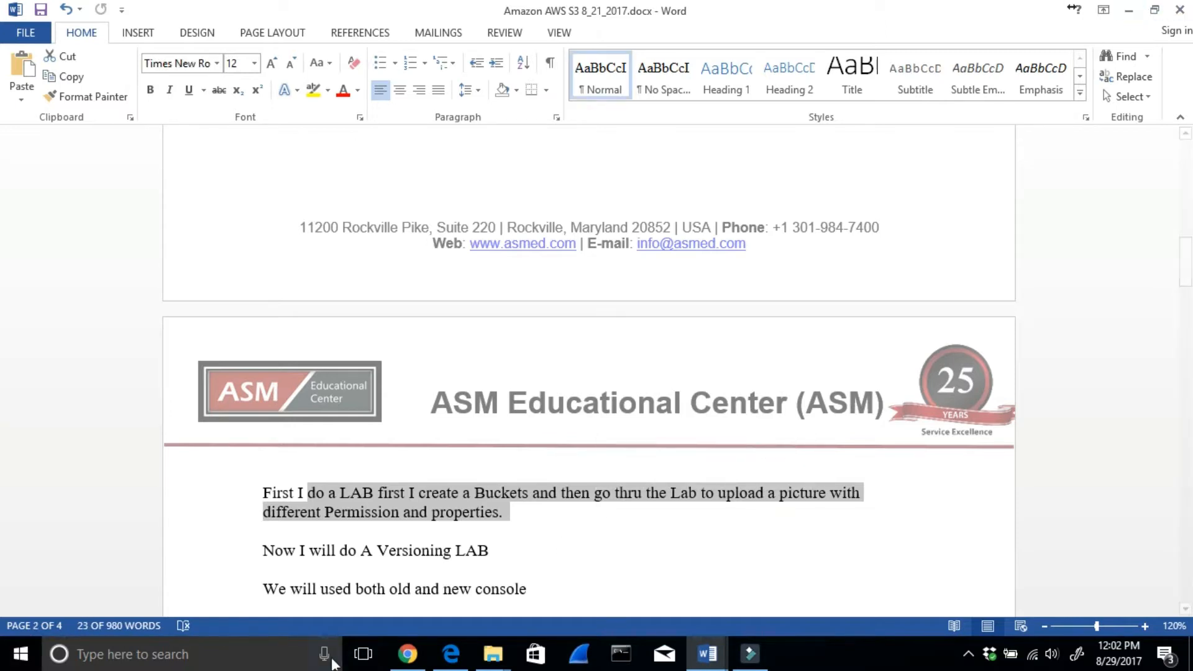
- Switch to the AWS console in Chrome, look at the EC2 dashboard and return to the S3 console
click(407, 654)
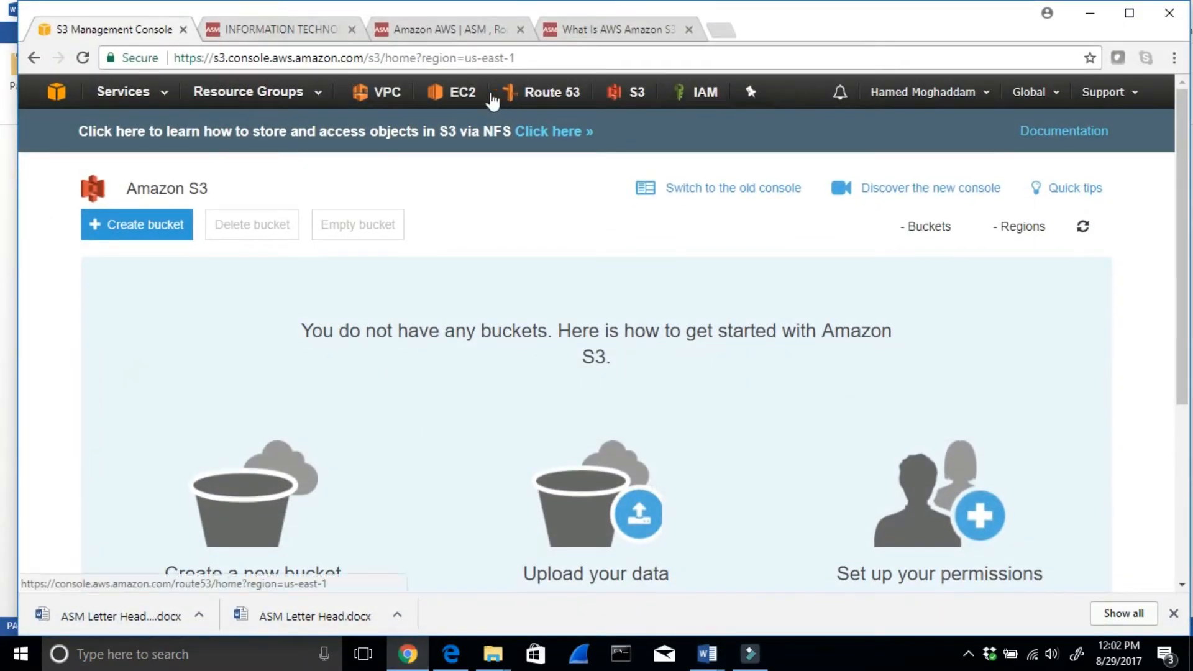
click(456, 93)
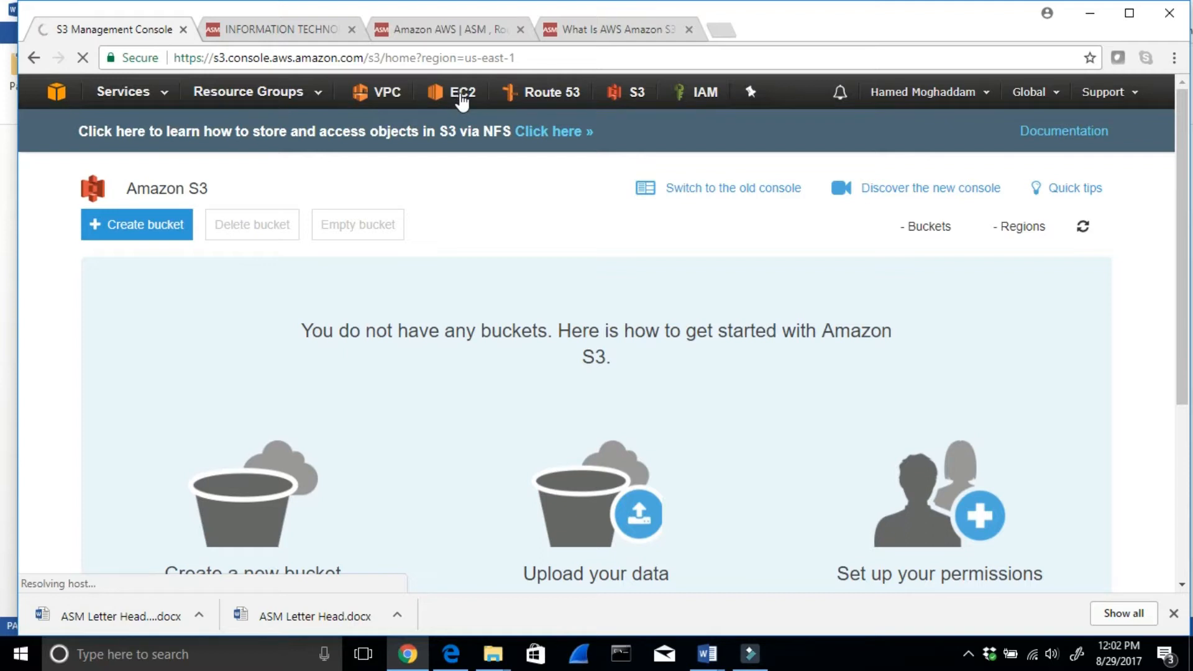
click(465, 98)
click(458, 94)
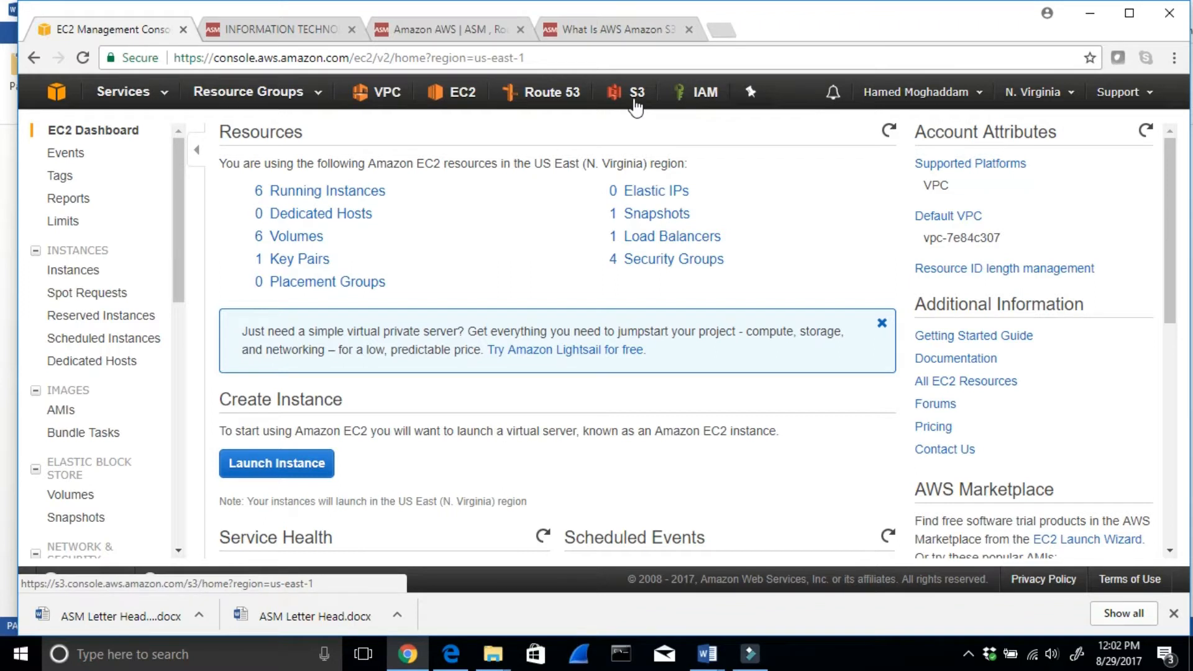
click(634, 102)
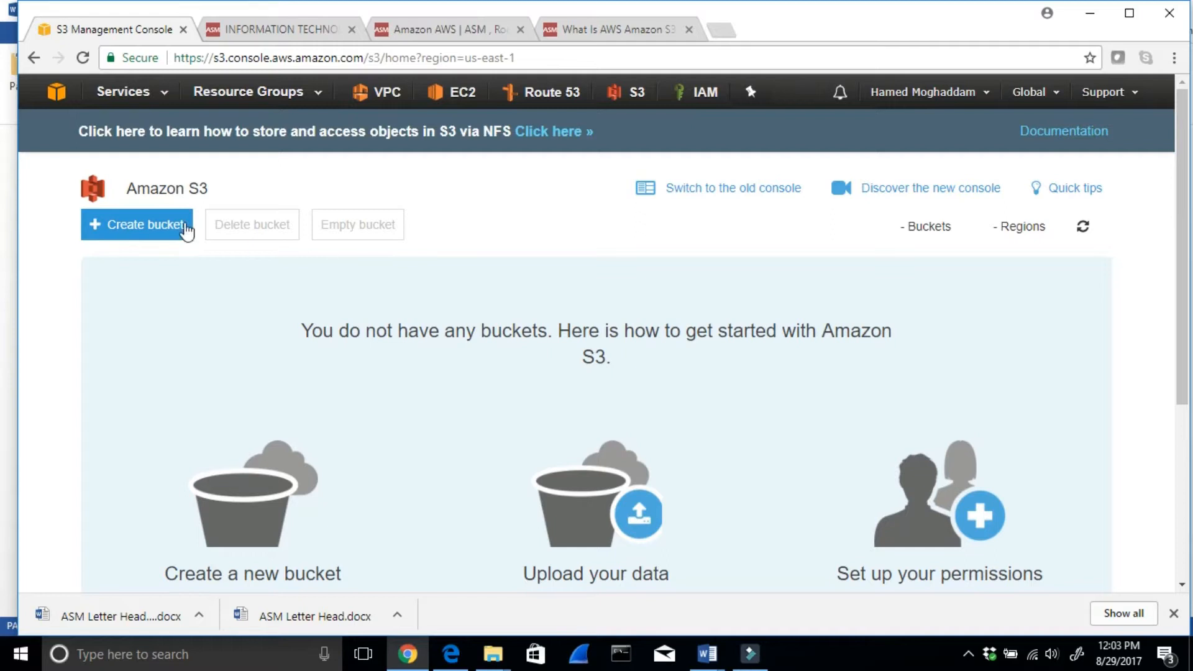
- Start creating a new S3 bucket and name it asmtestbucketva
click(151, 227)
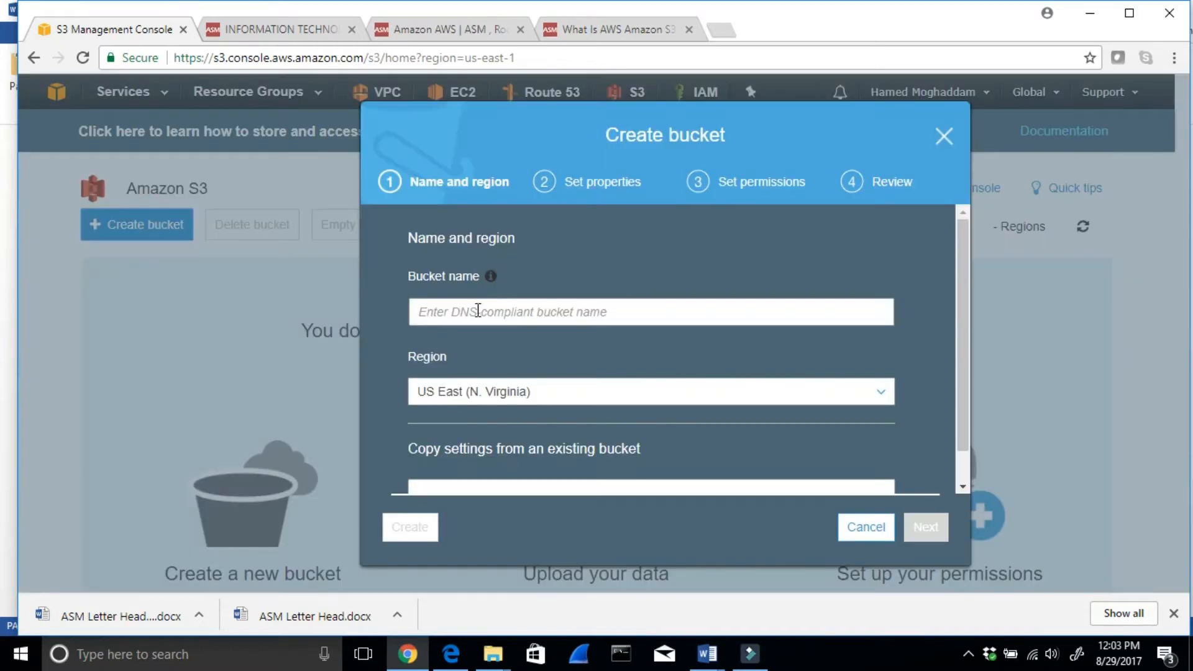
text(A)
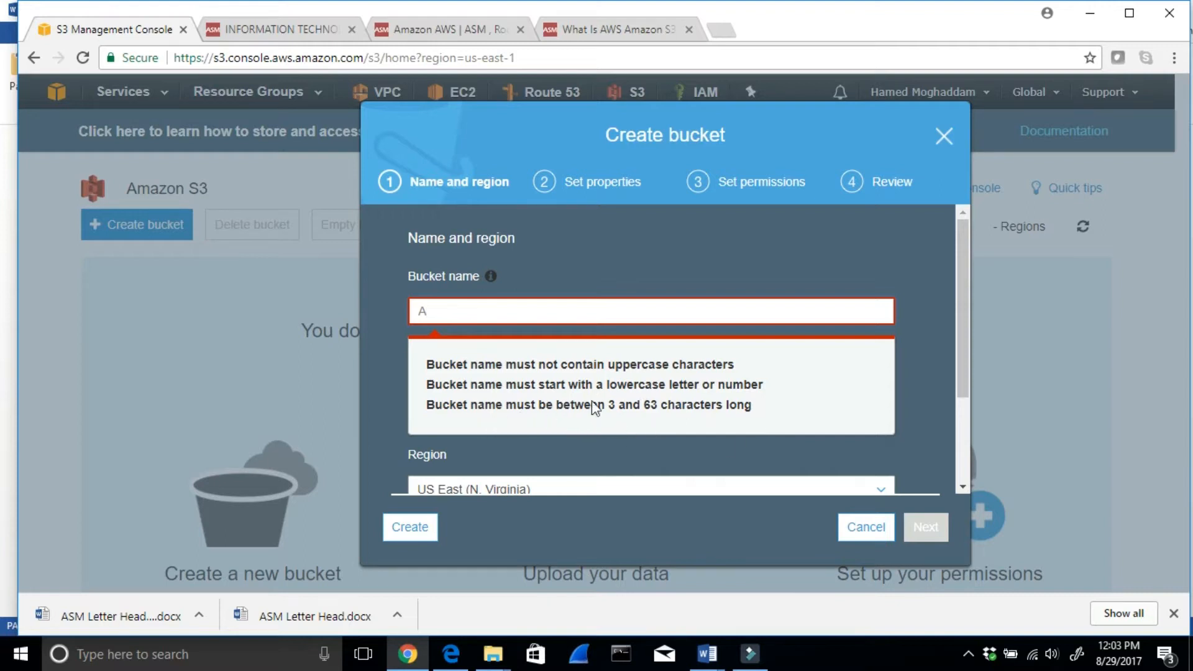
key(BackSpace)
text(asmtestbucketva)
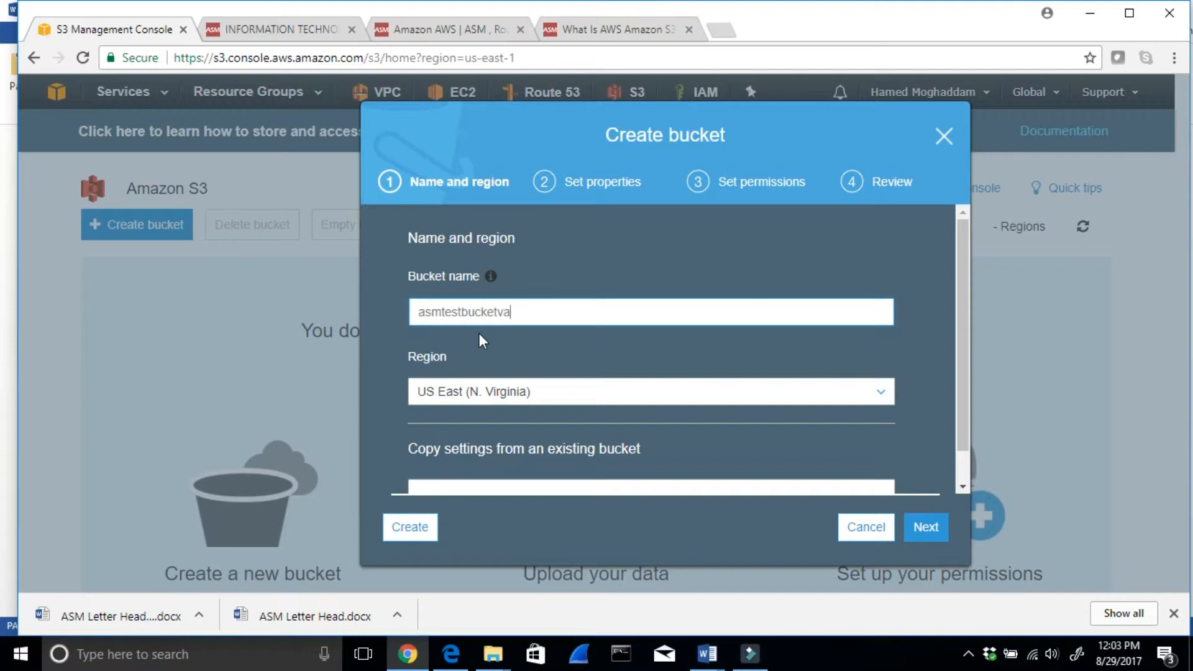
- Filter the bucket's region list by "US" and choose US East (N. Virginia)
click(547, 399)
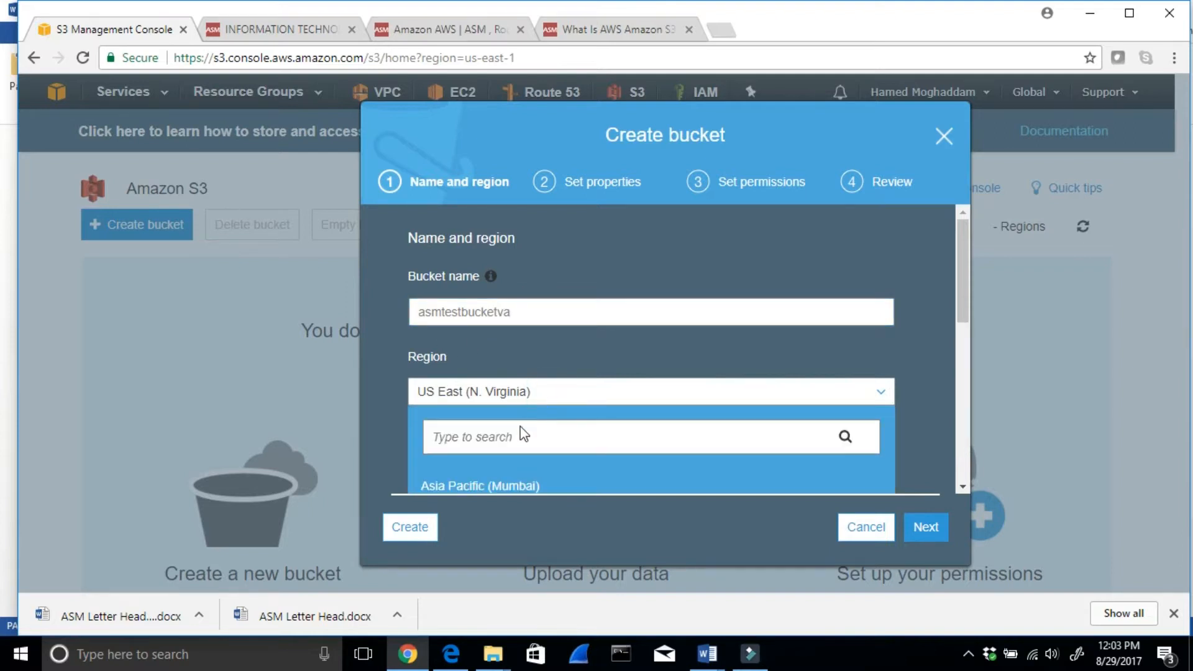
scroll(554, 435, down, 2)
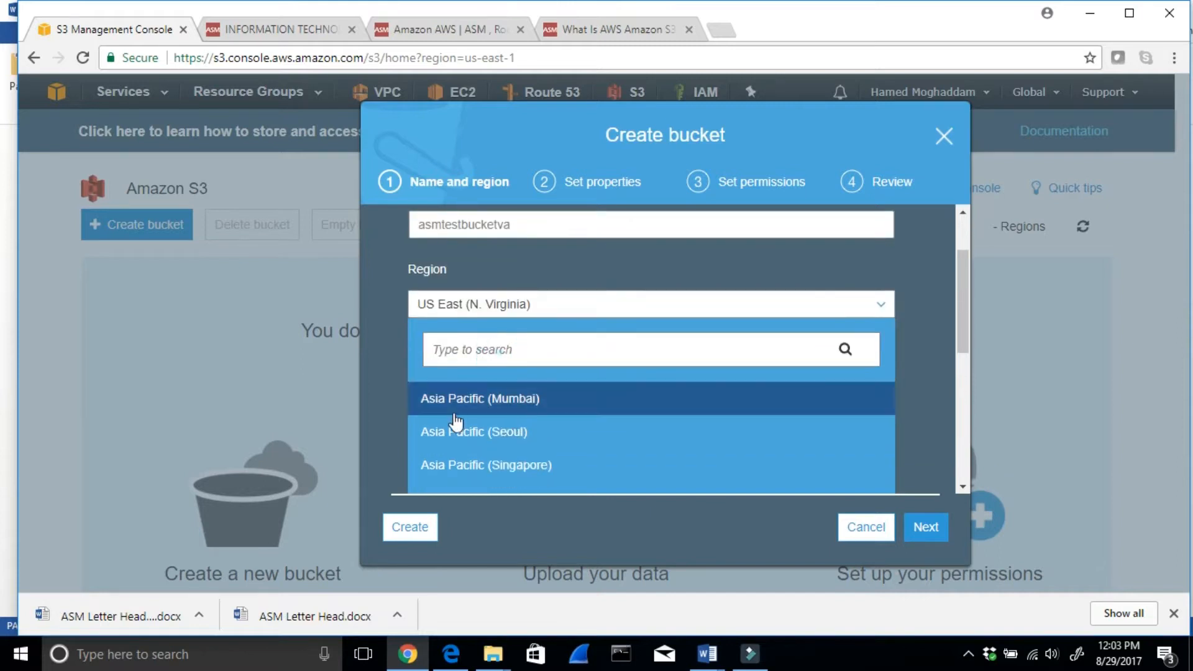
text(va)
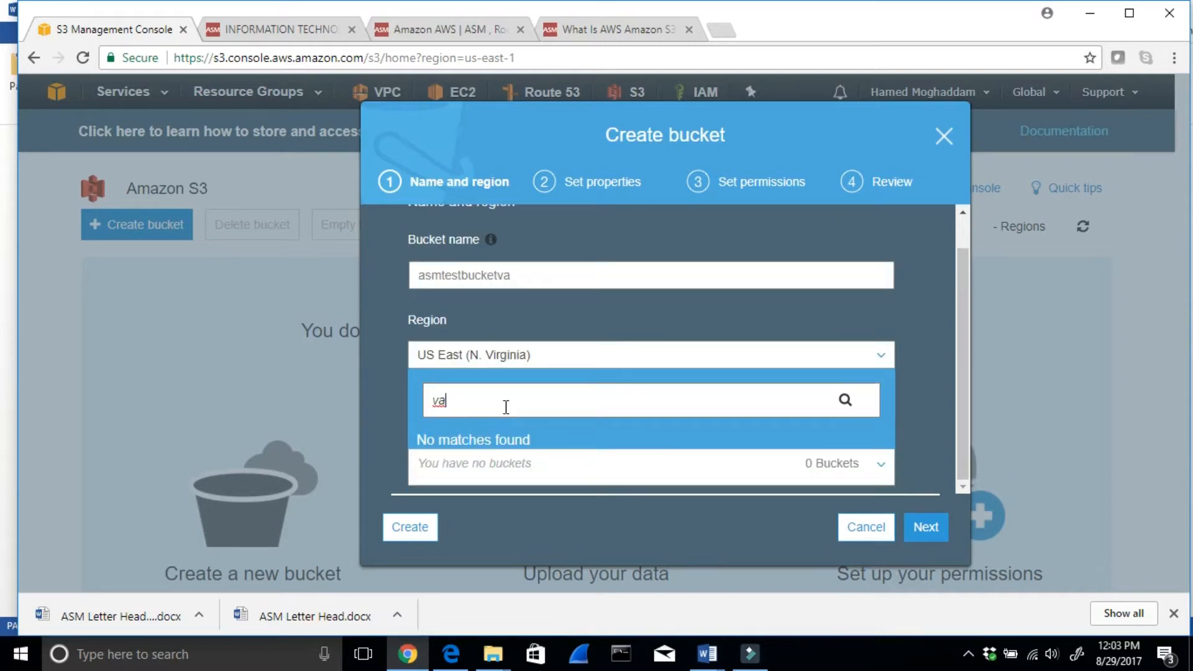
key(BackSpace)
key(BackSpace)
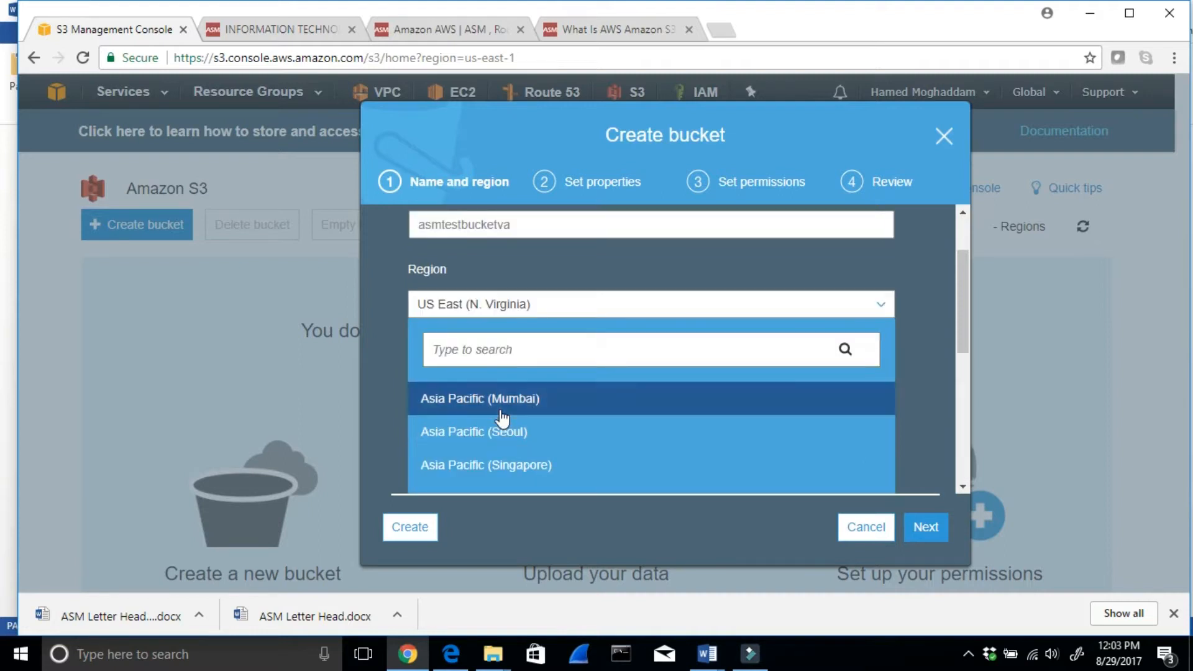
text(nor)
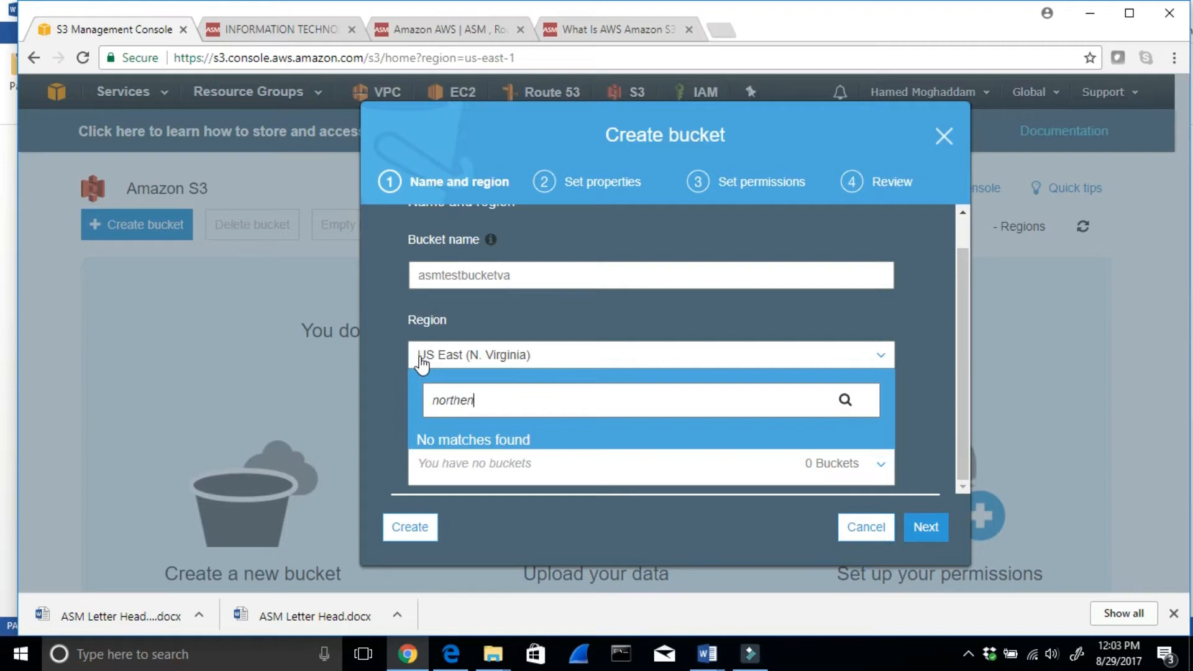
text(then)
key(BackSpace)
key(BackSpace)
key(BackSpace)
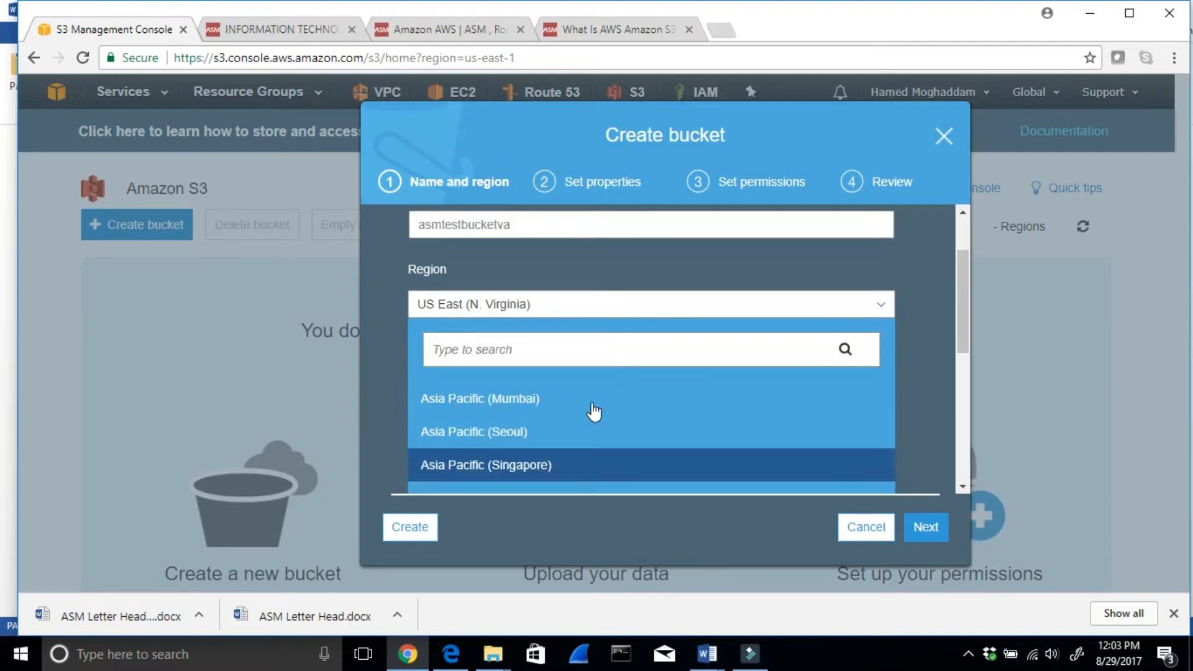
text(US)
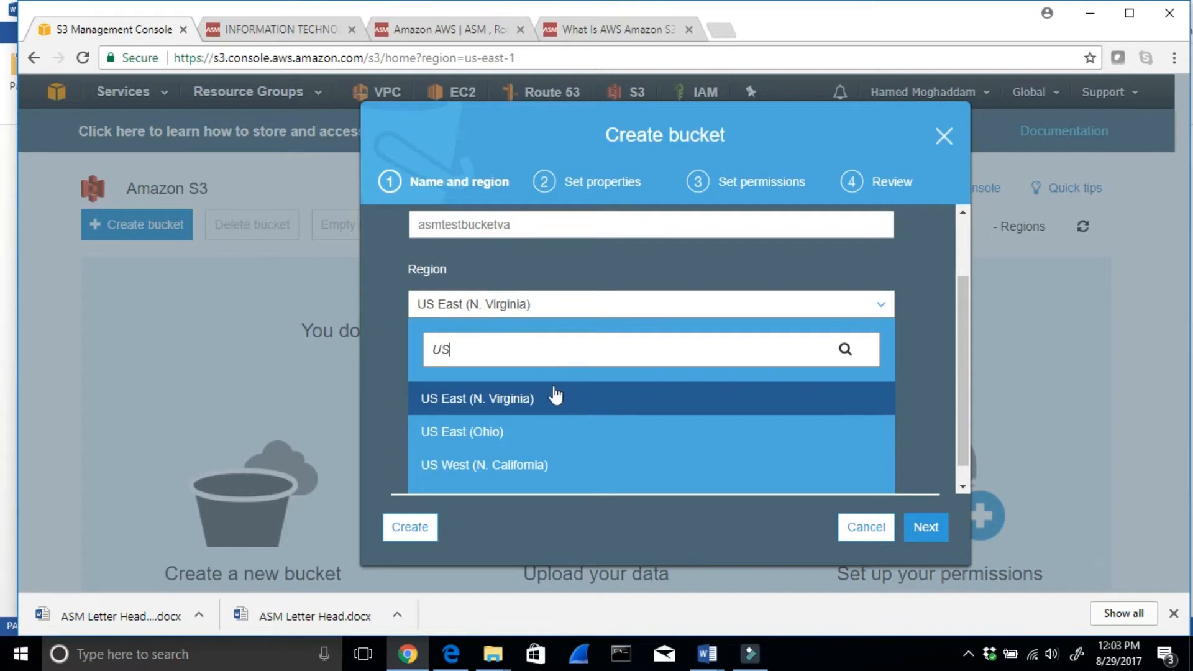
click(555, 395)
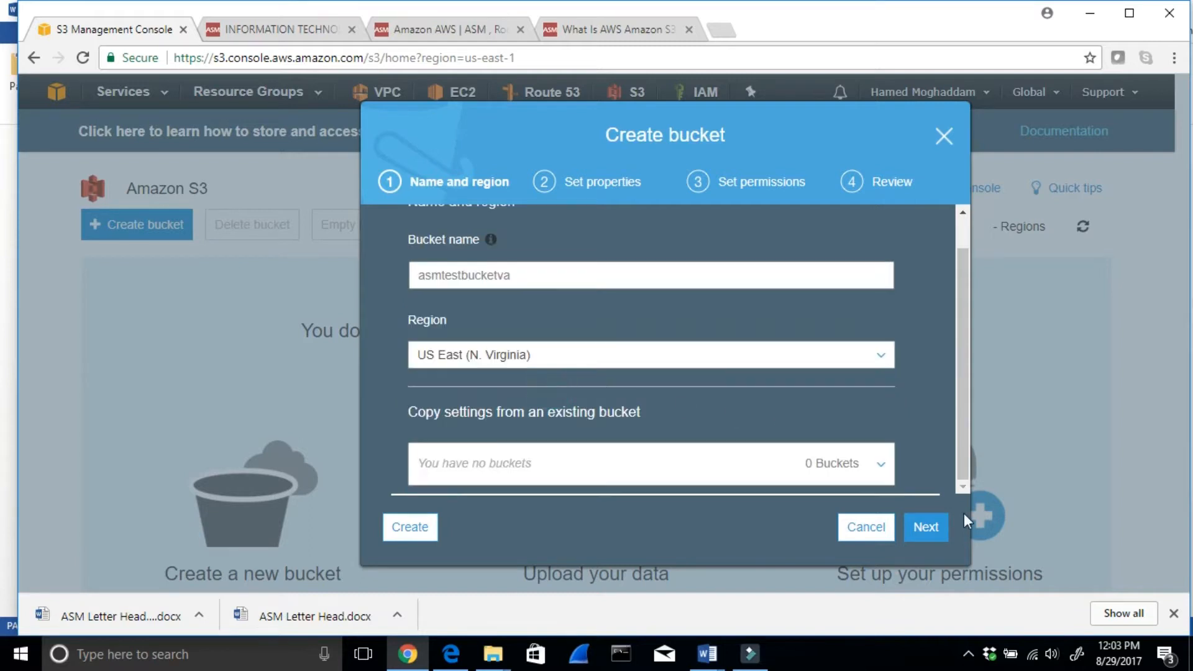
- Leave versioning, logging and tags at their defaults and continue to the bucket's permissions
click(947, 525)
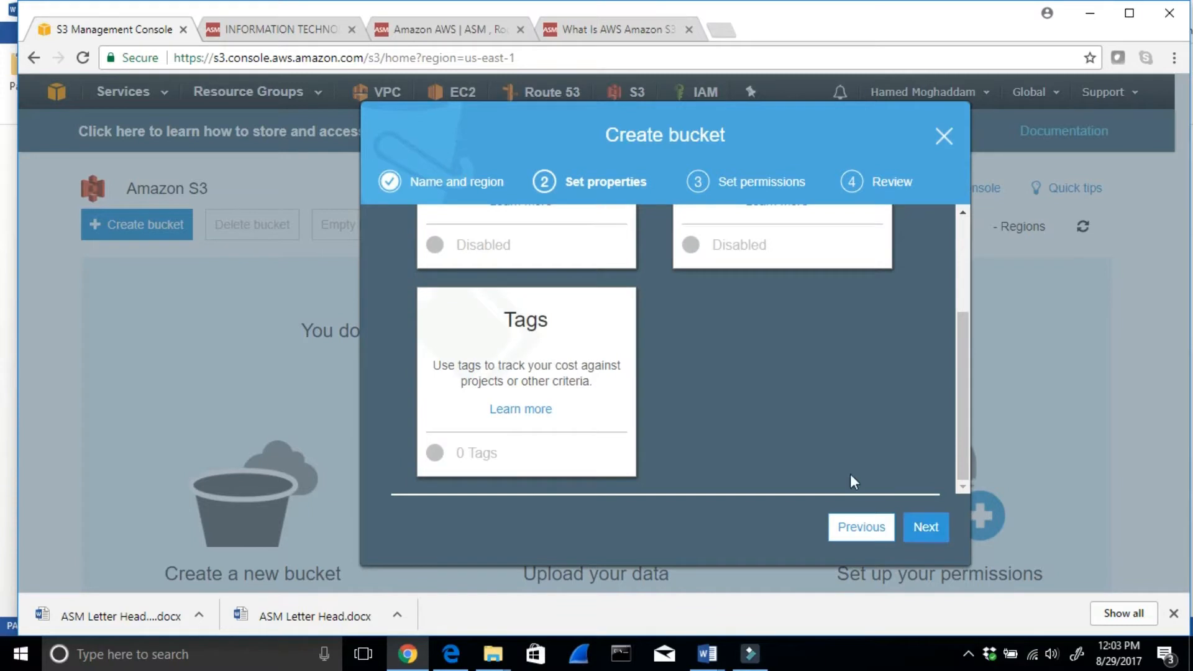
scroll(845, 456, up, 1)
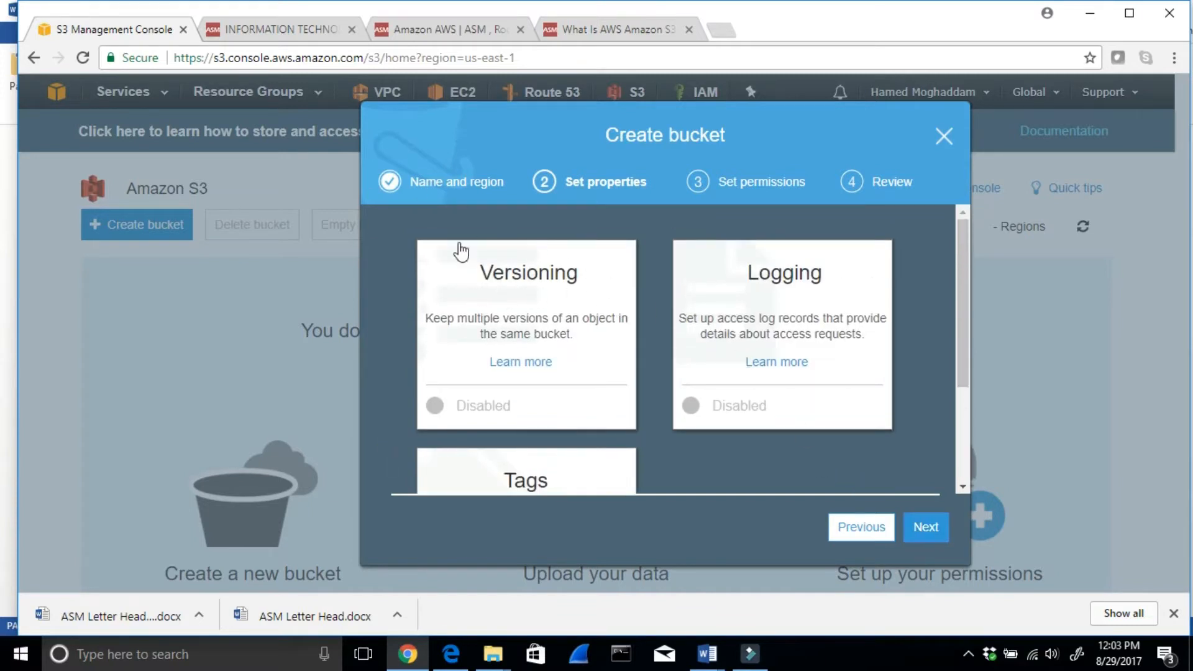
click(926, 528)
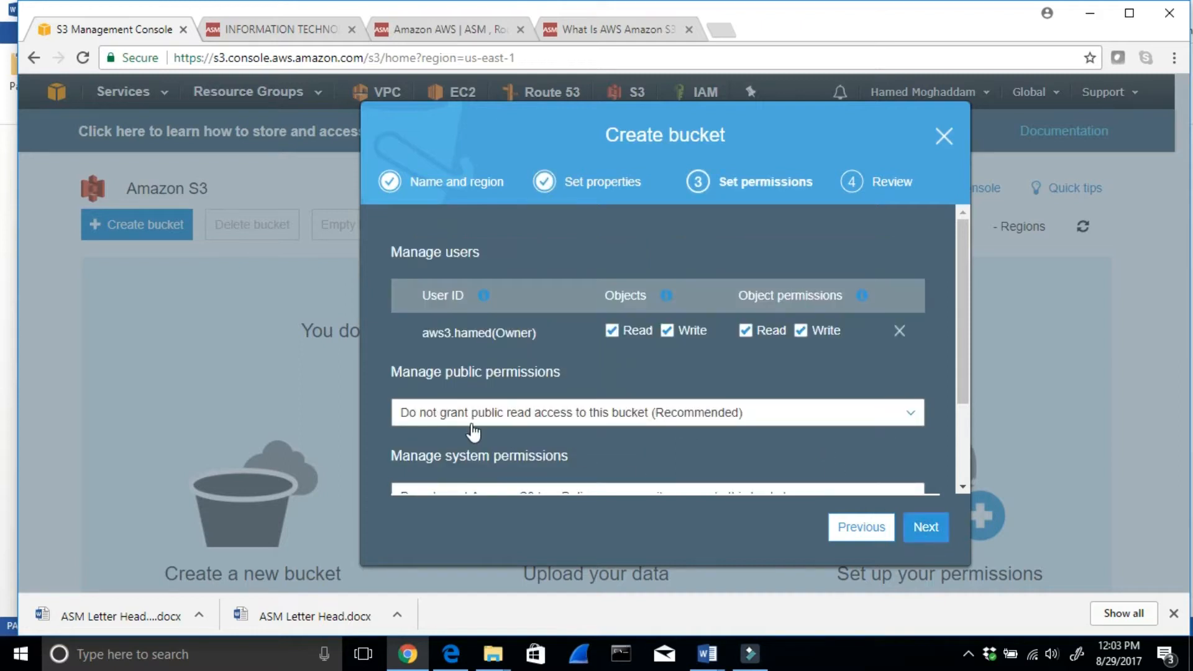
- Check the bucket's public permission options and keep "Do not grant public read access to this bucket (Recommended)"
drag(444, 373, 495, 380)
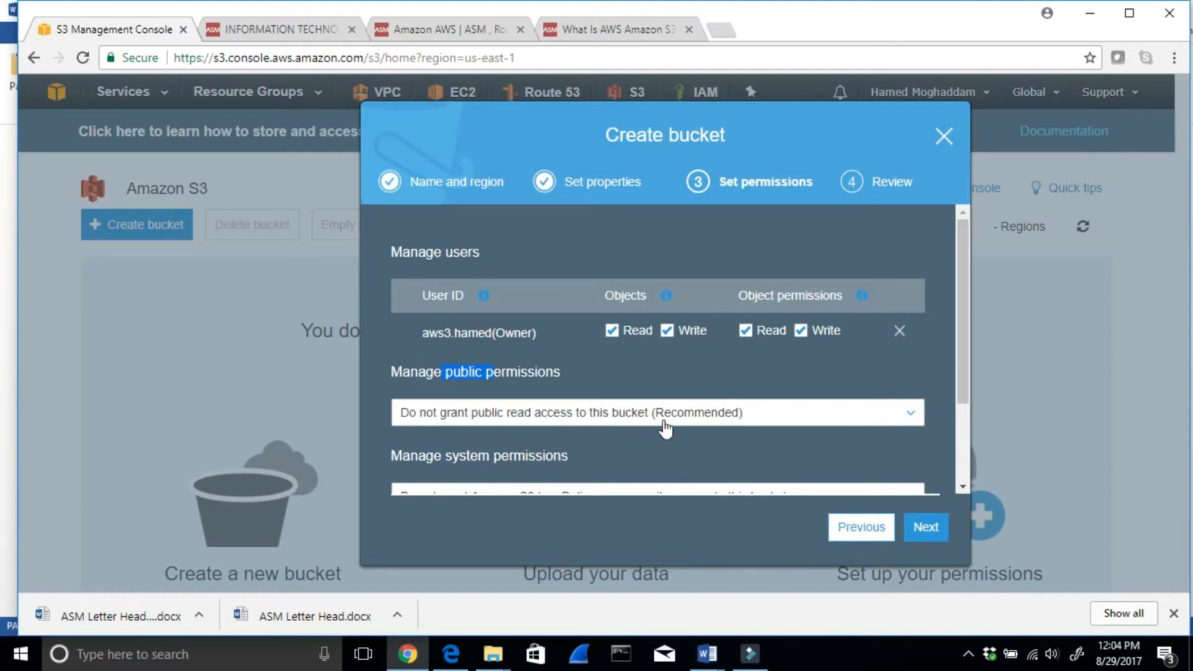
scroll(665, 429, down, 1)
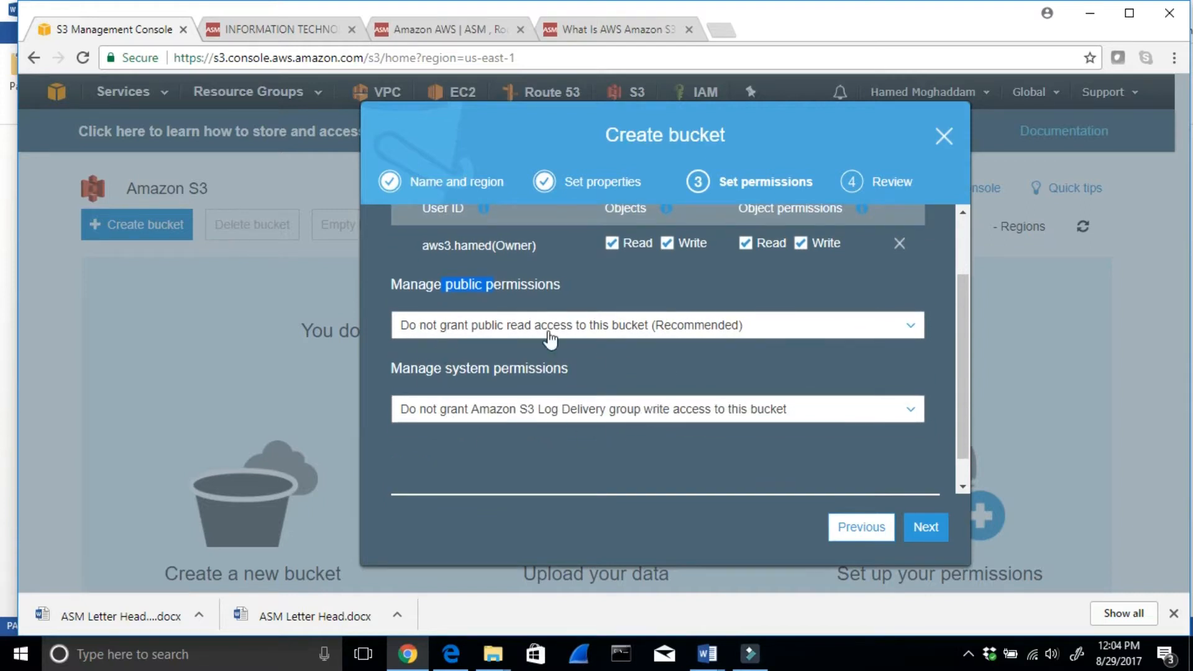
click(521, 330)
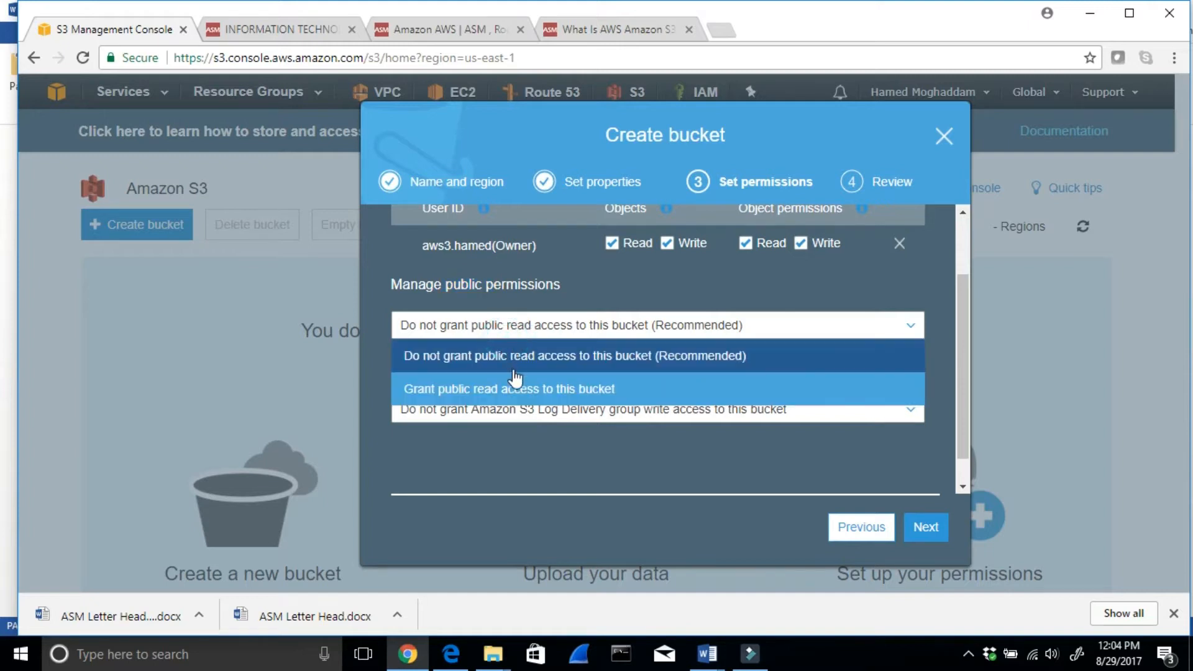
click(370, 360)
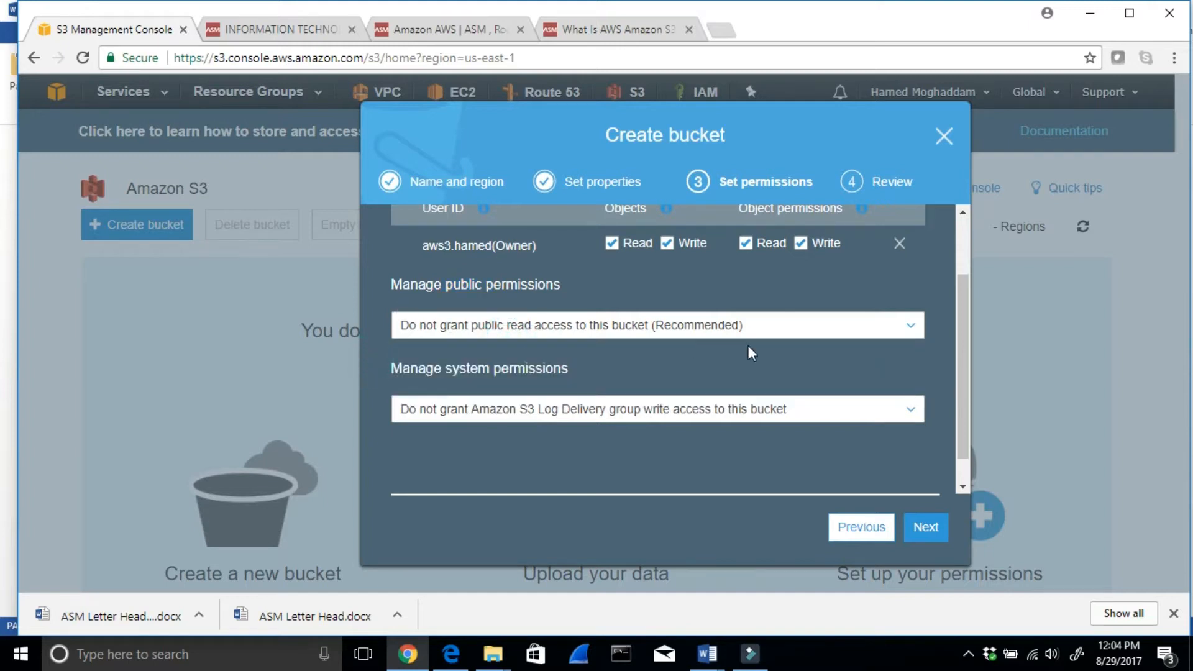
- Check the explanations for Objects and Object permissions, accept the default permissions and create the bucket
click(924, 529)
scroll(672, 261, up, 2)
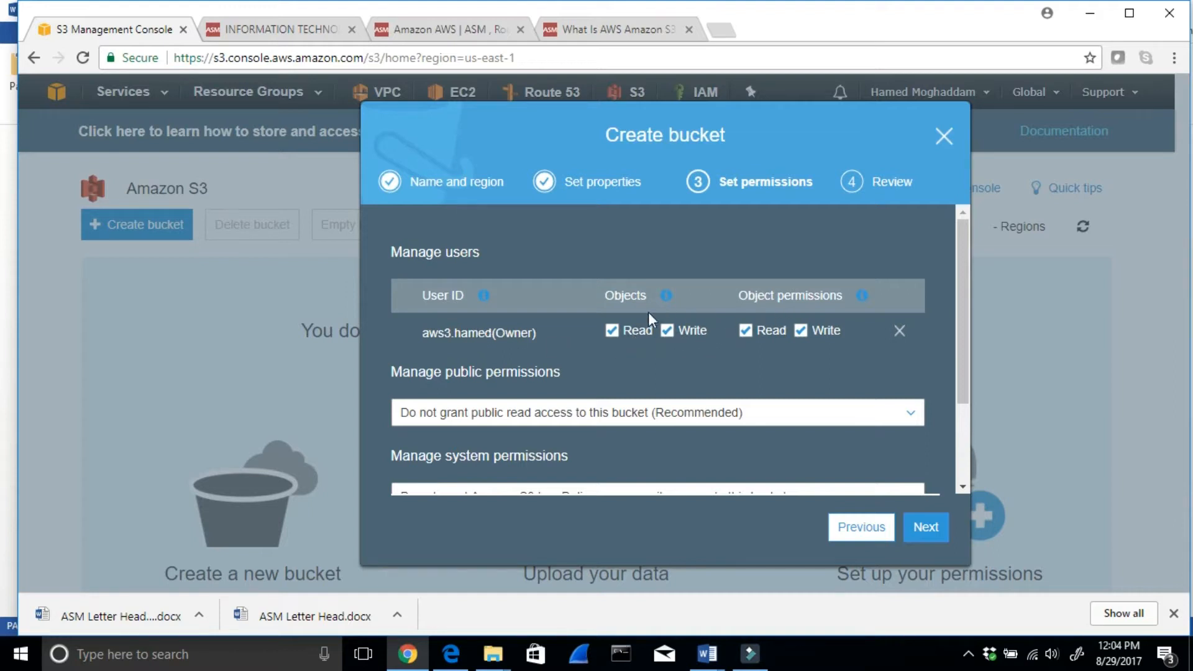
mouse_move(669, 300)
mouse_move(861, 297)
click(918, 529)
click(889, 531)
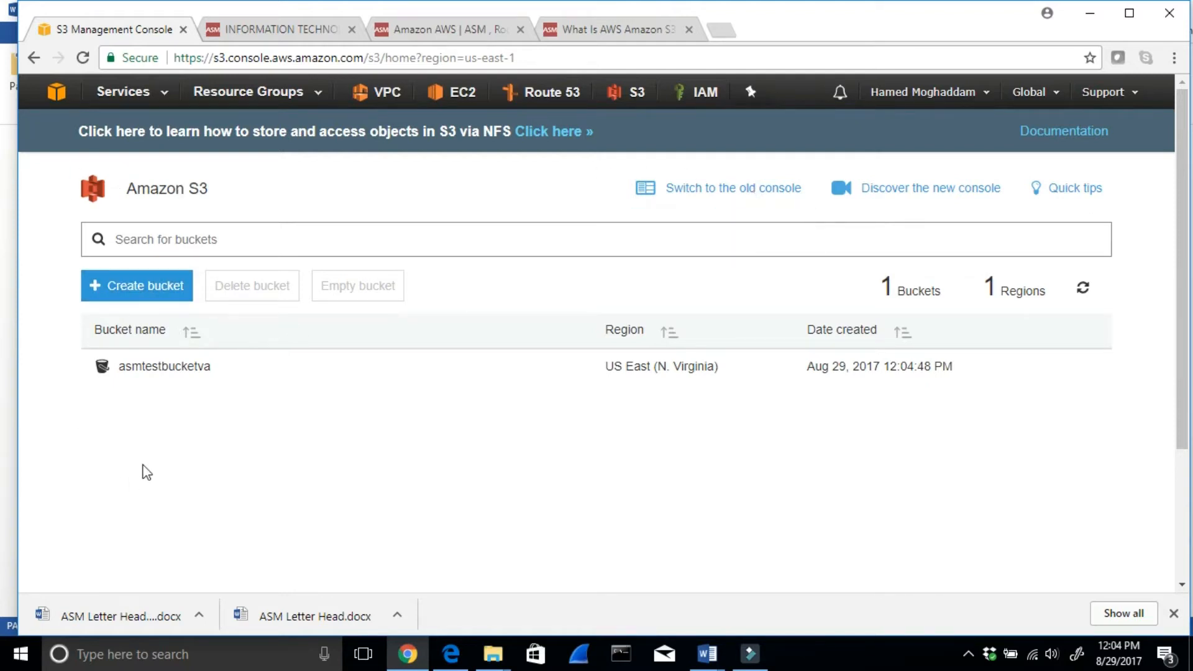
- Open asmtestbucketva and add ASM Letter Head.docx from the Amazon AWS S3 with Versioning and cross region replication 8_19_2017 folder for upload
click(153, 371)
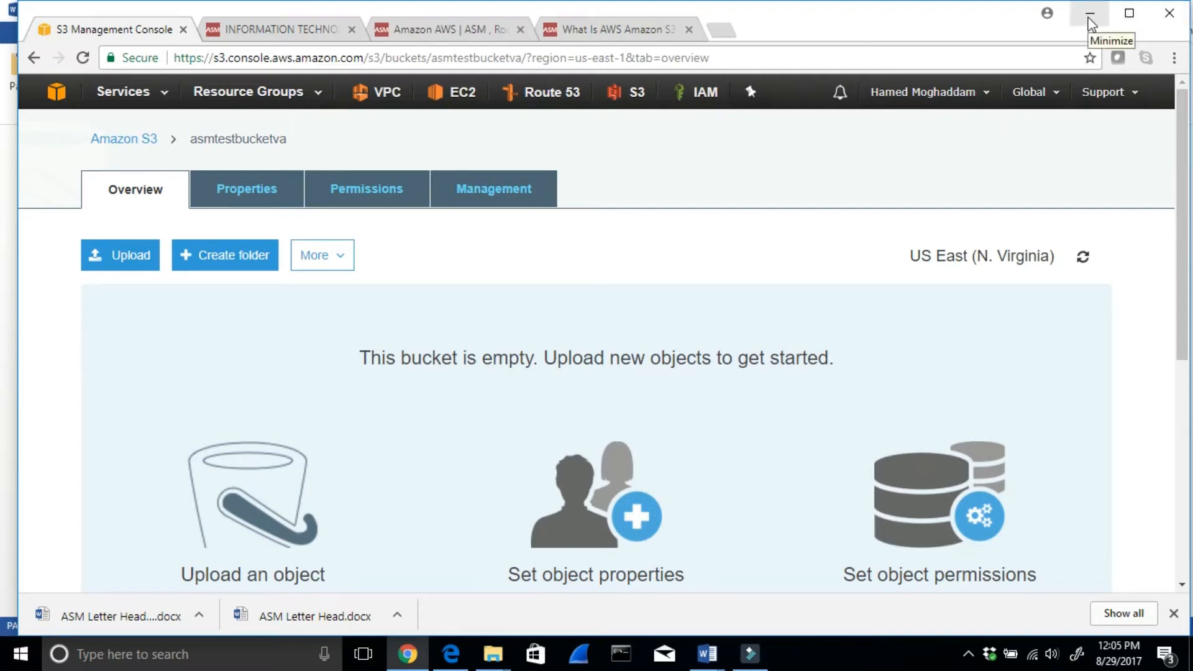
click(121, 247)
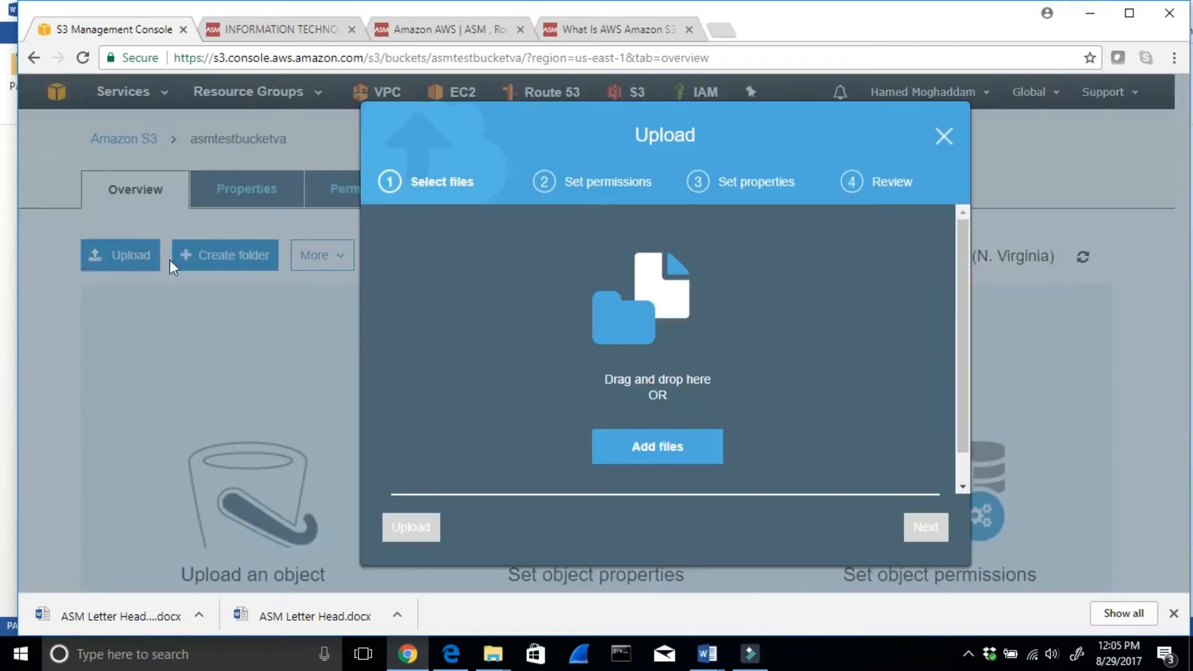
click(636, 446)
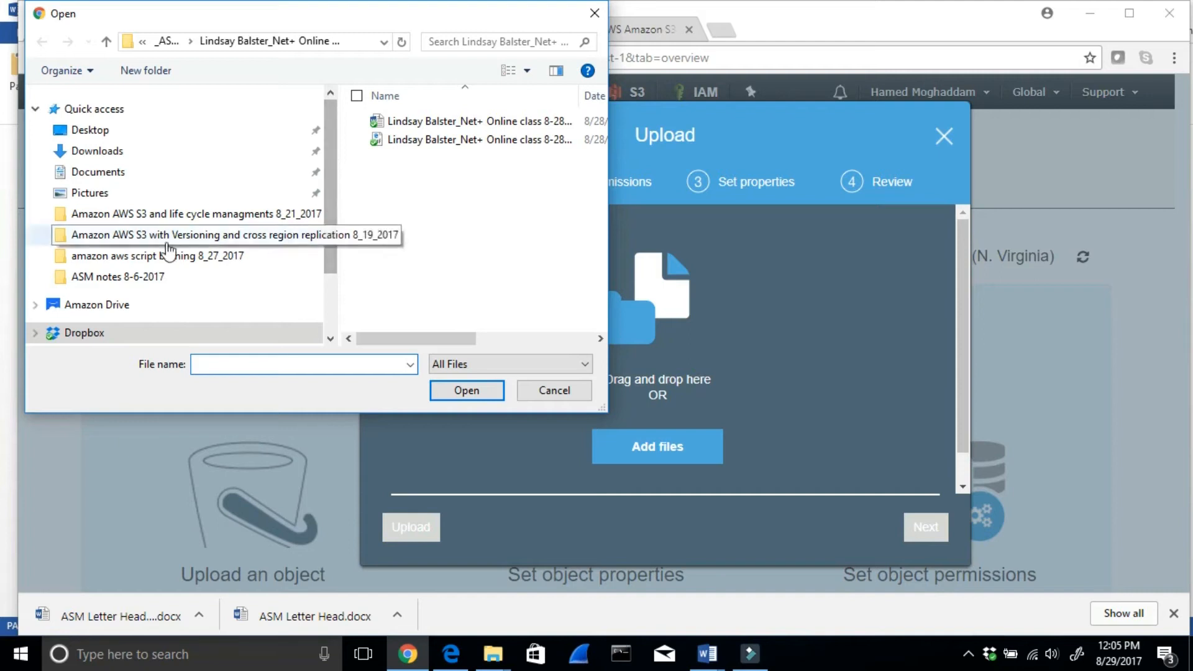
click(142, 235)
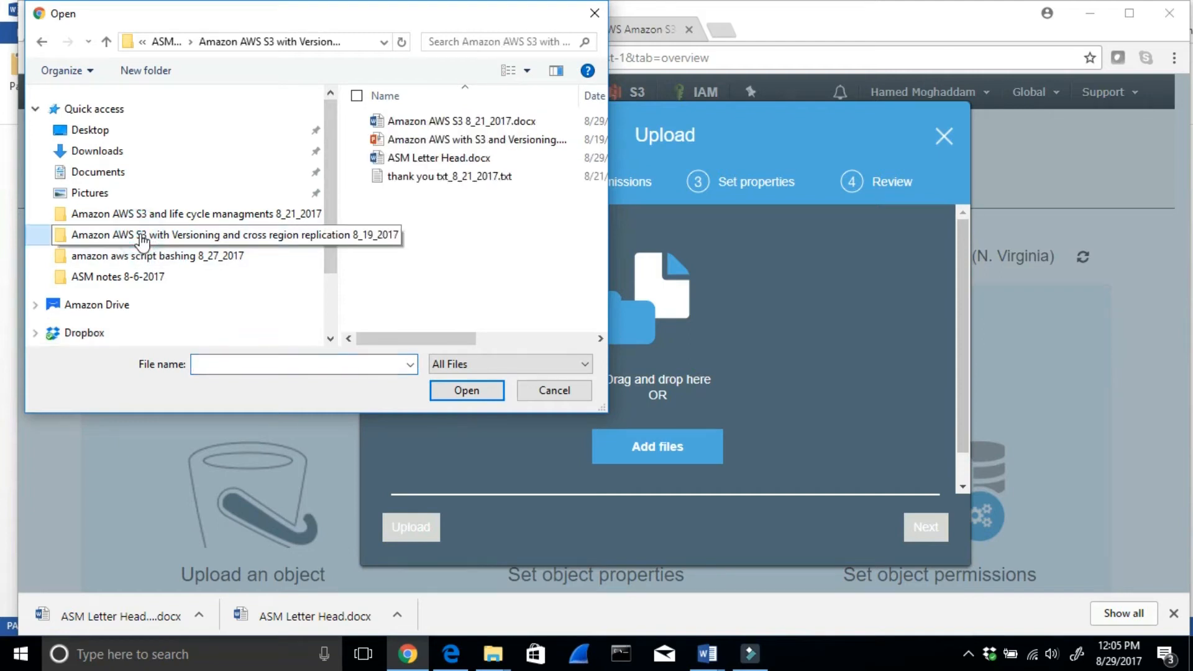
click(422, 163)
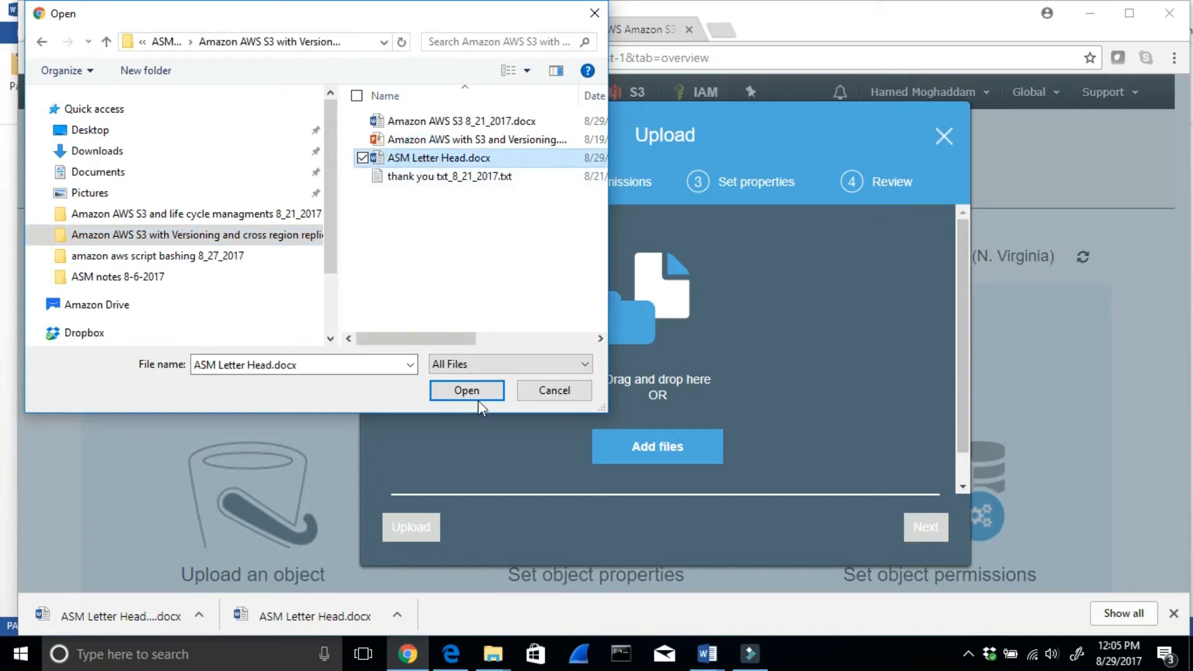
click(461, 392)
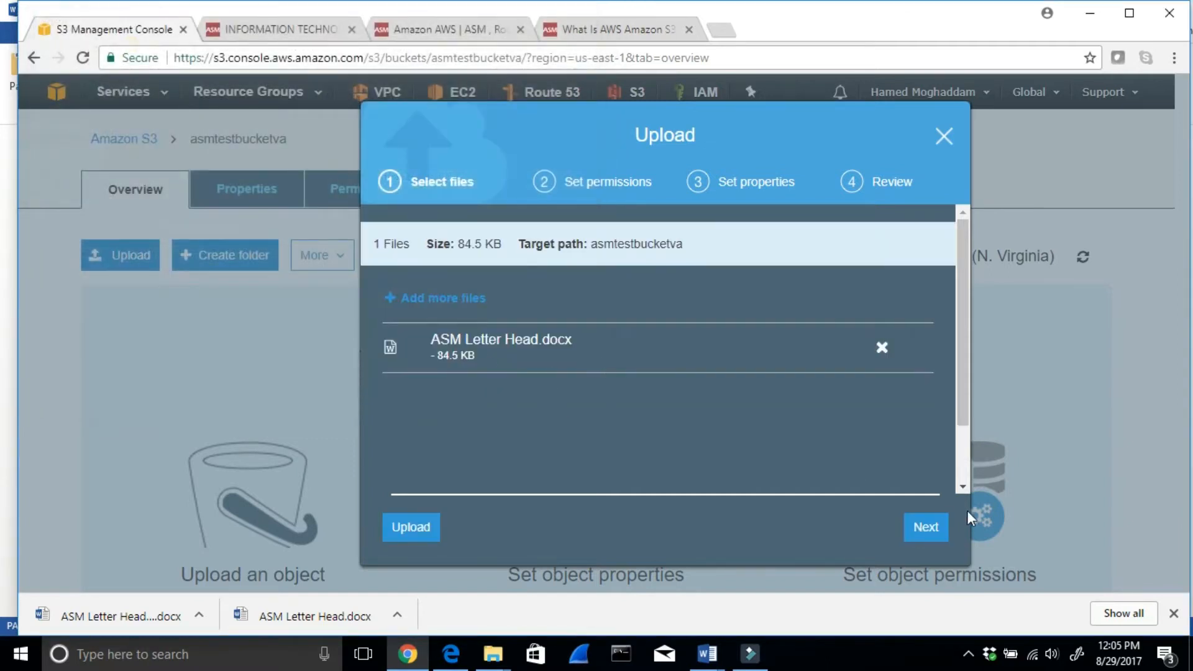
- Upload the file without public read access, using Standard storage class and no encryption
click(926, 525)
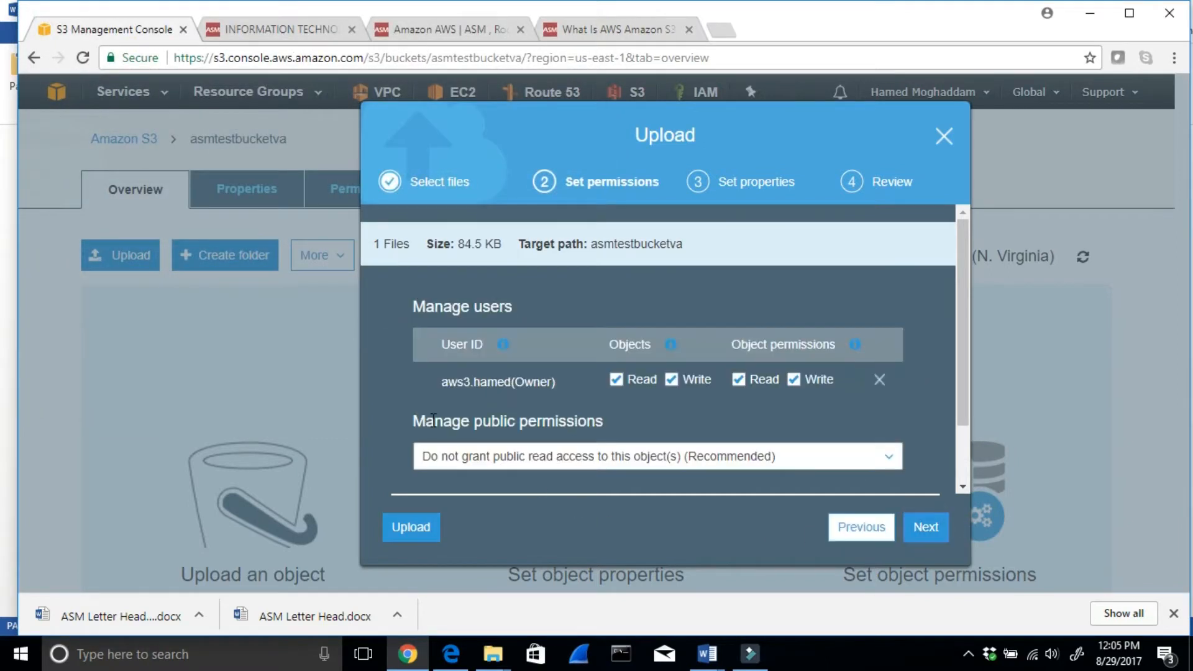
drag(444, 421, 612, 435)
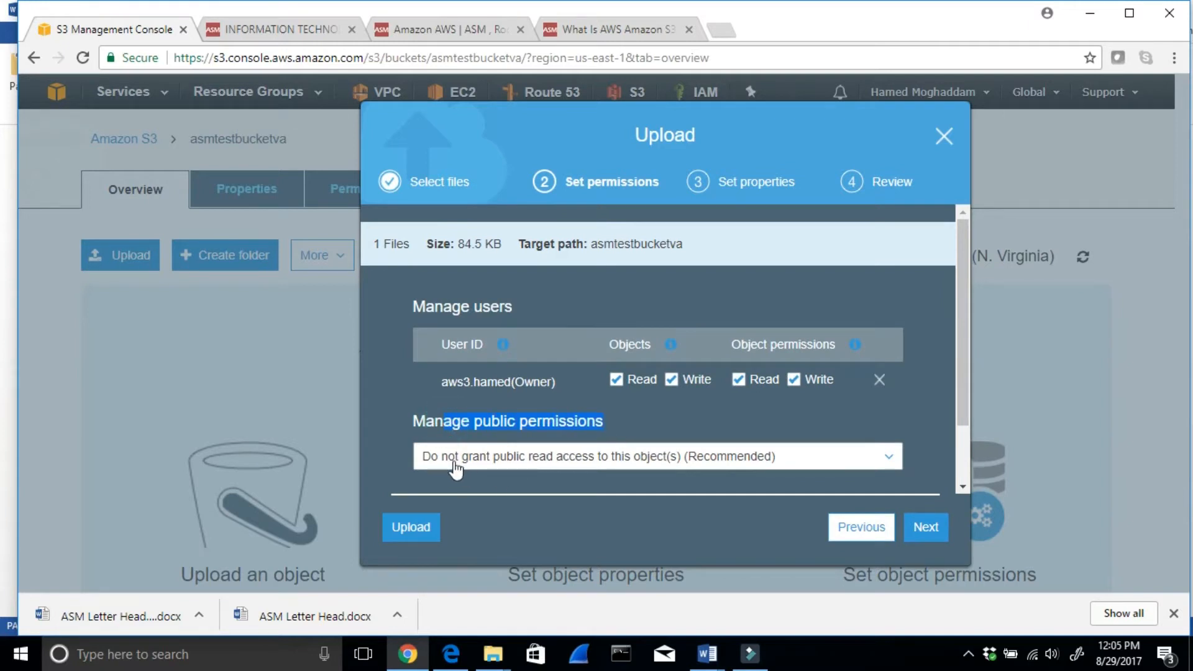
click(924, 529)
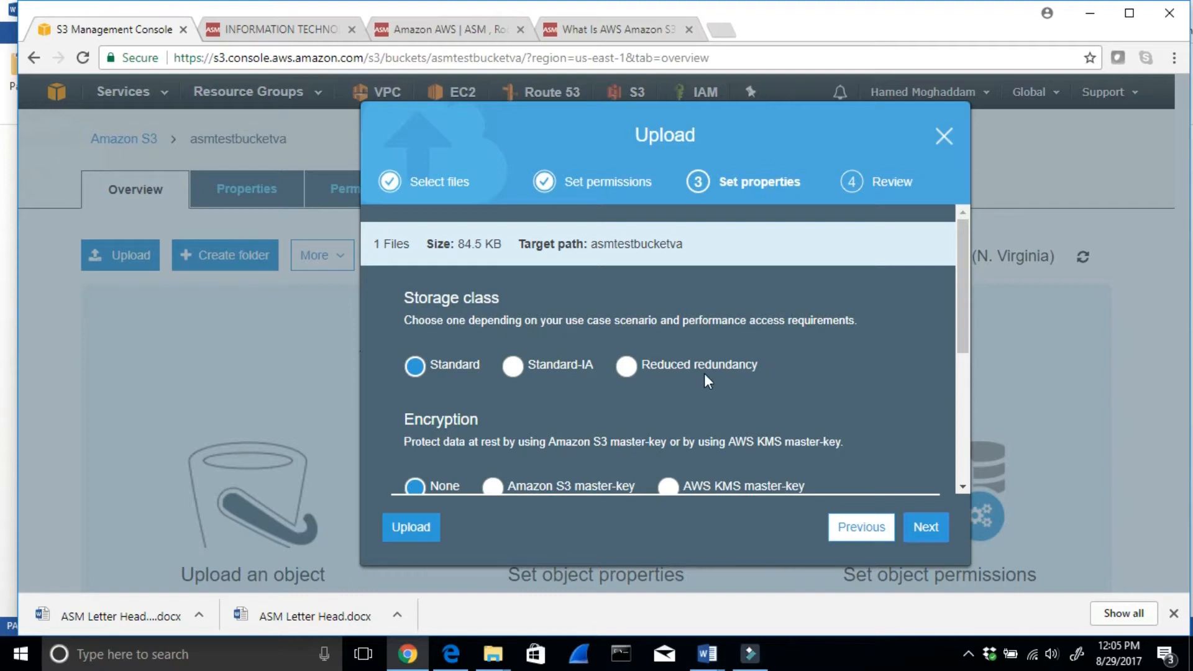
scroll(708, 381, down, 1)
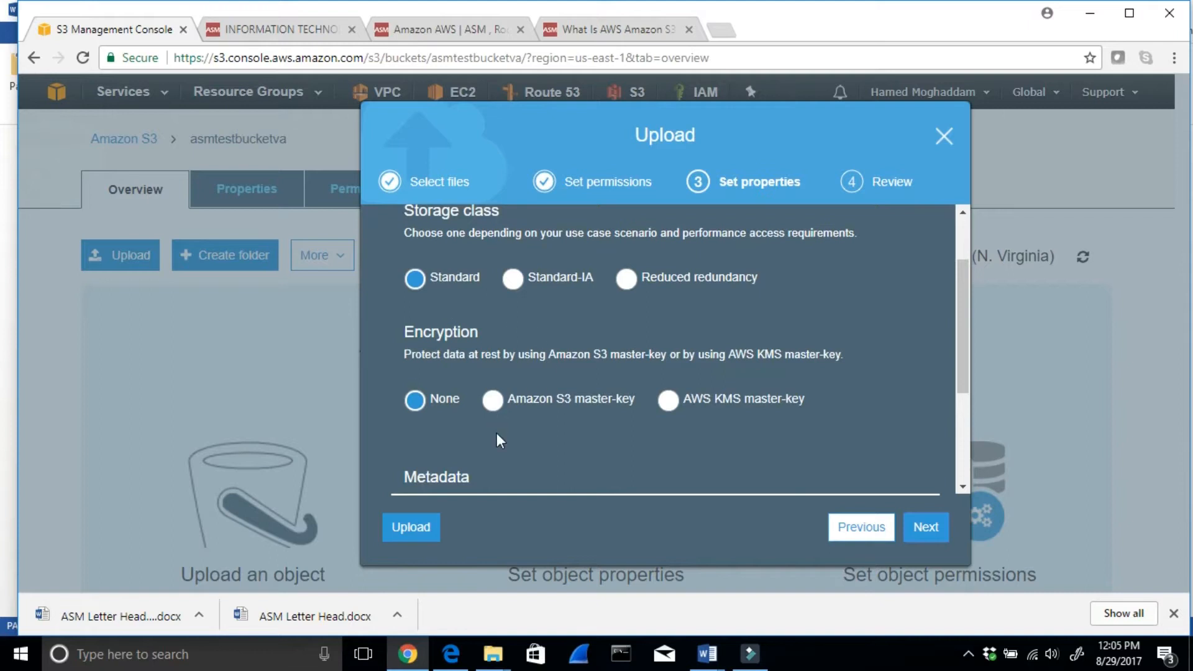
click(926, 527)
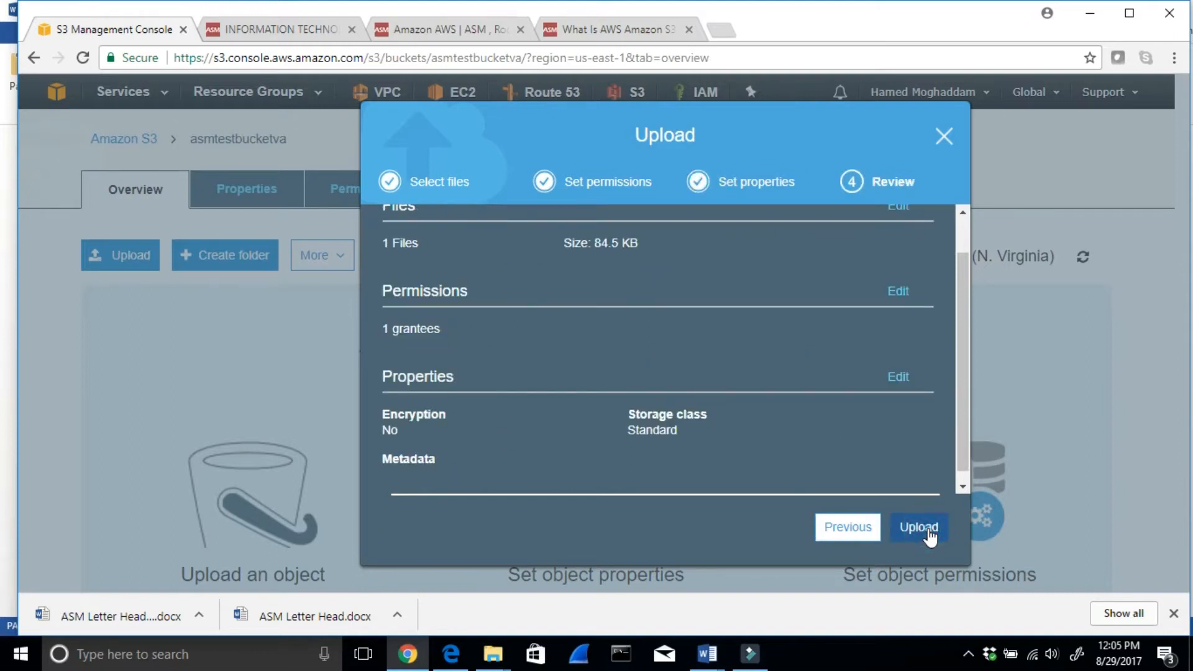
click(919, 525)
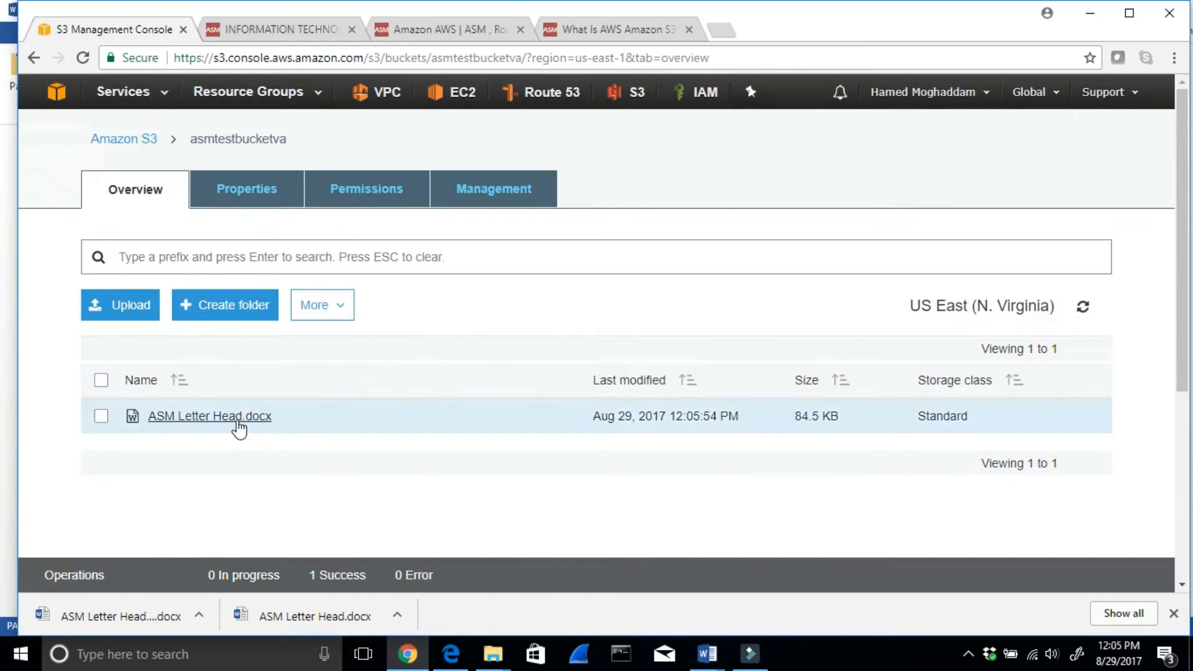
- Open the details of ASM Letter Head.docx and examine its last modified date, storage class and size
click(201, 416)
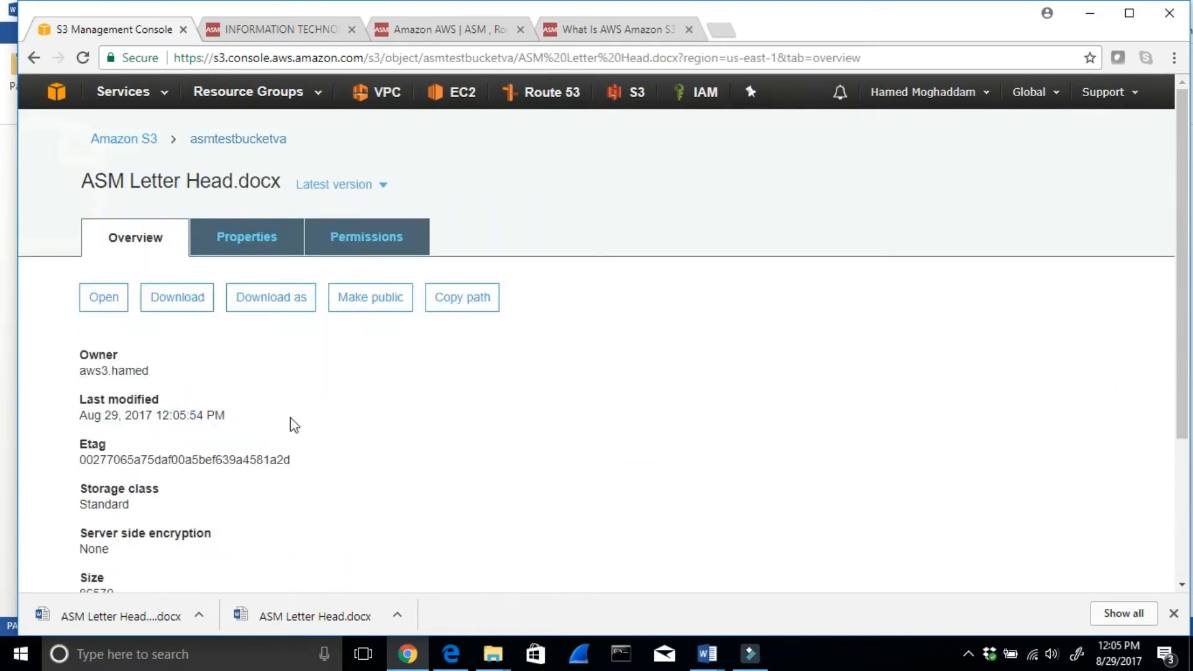
scroll(292, 422, down, 1)
click(129, 285)
drag(255, 328, 76, 316)
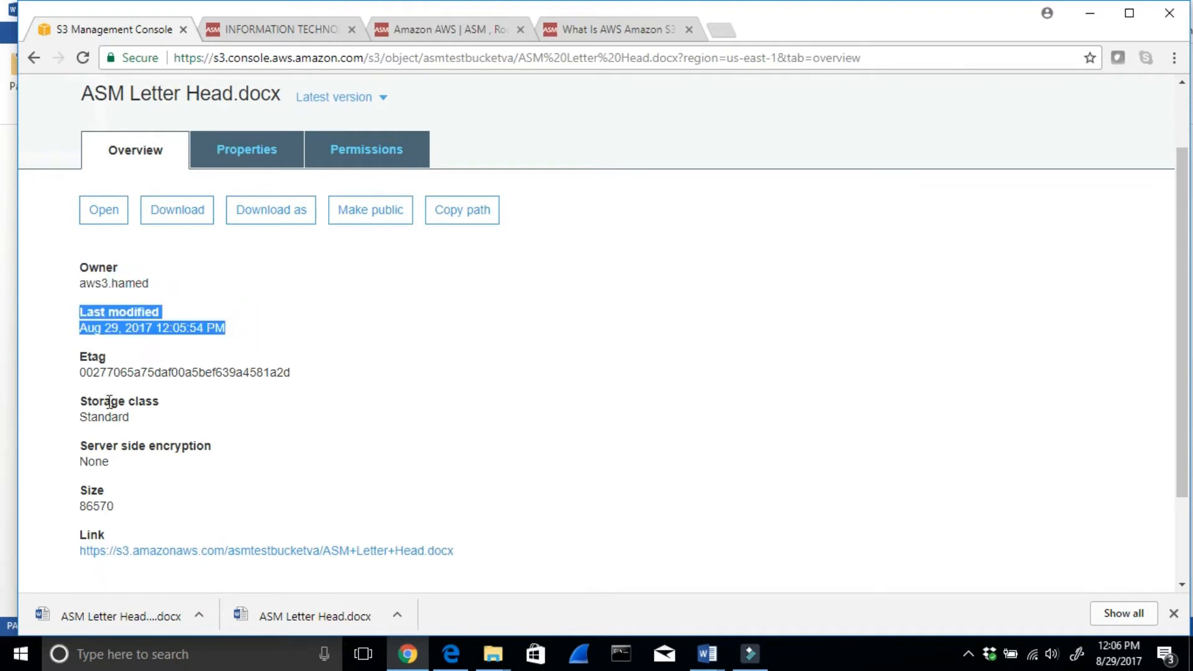
drag(148, 413, 64, 417)
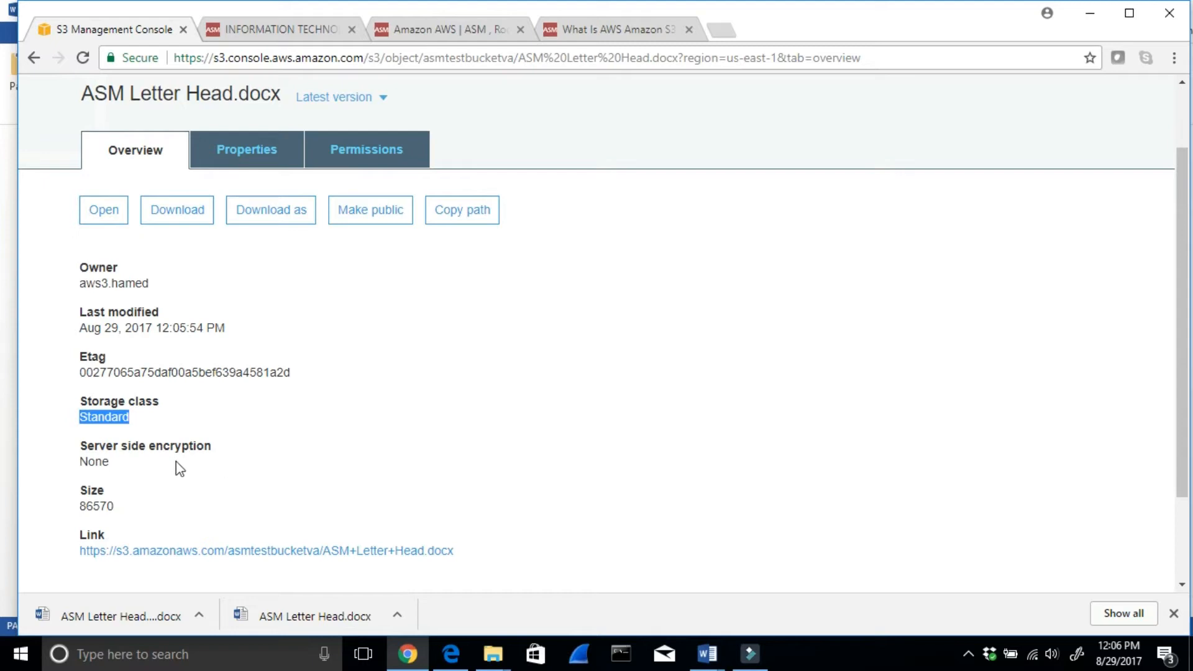
drag(119, 508, 74, 509)
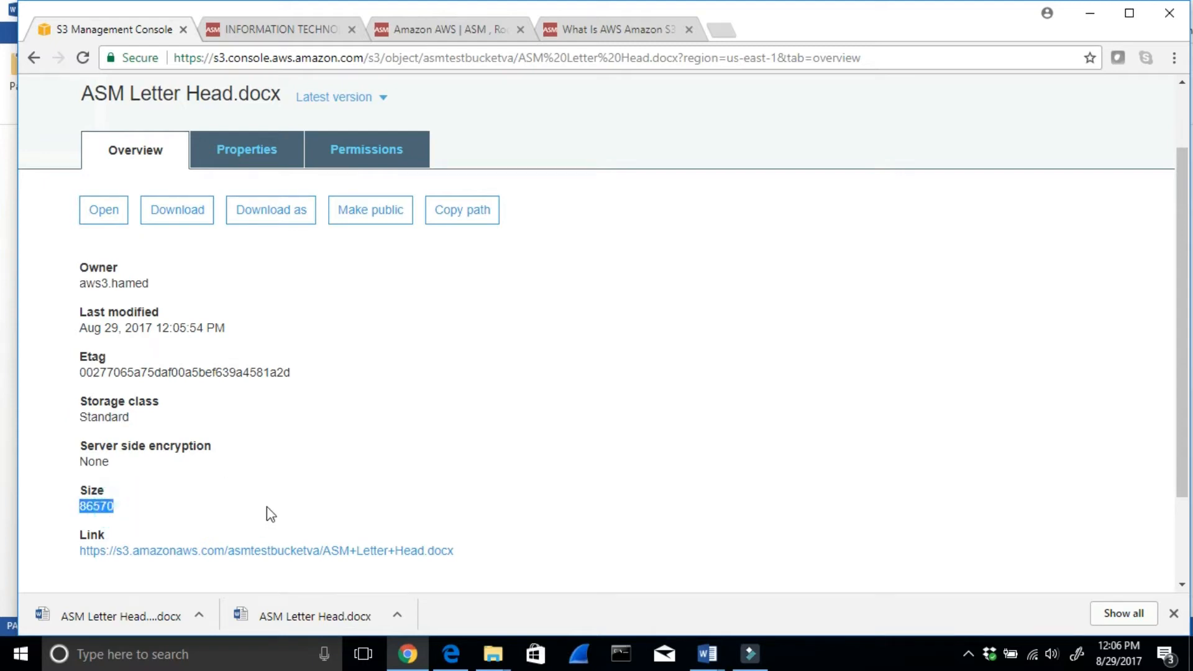
- Open the object's S3 link in a new browser tab and examine the response to the public request
scroll(266, 506, down, 1)
right_click(213, 465)
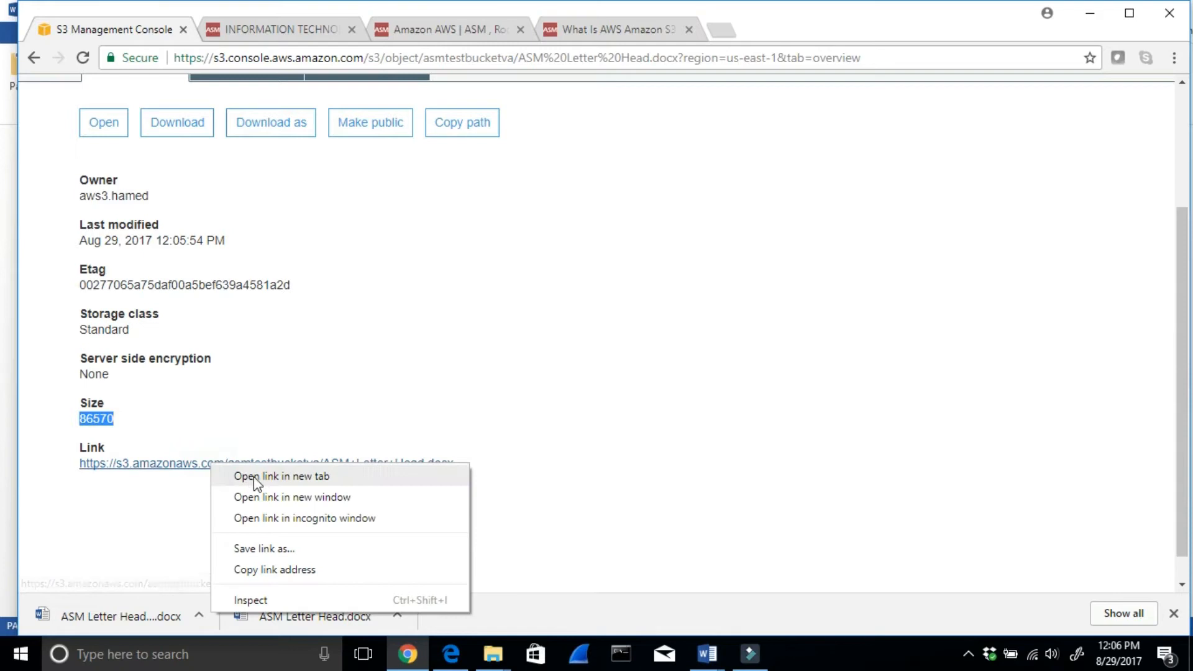
click(248, 476)
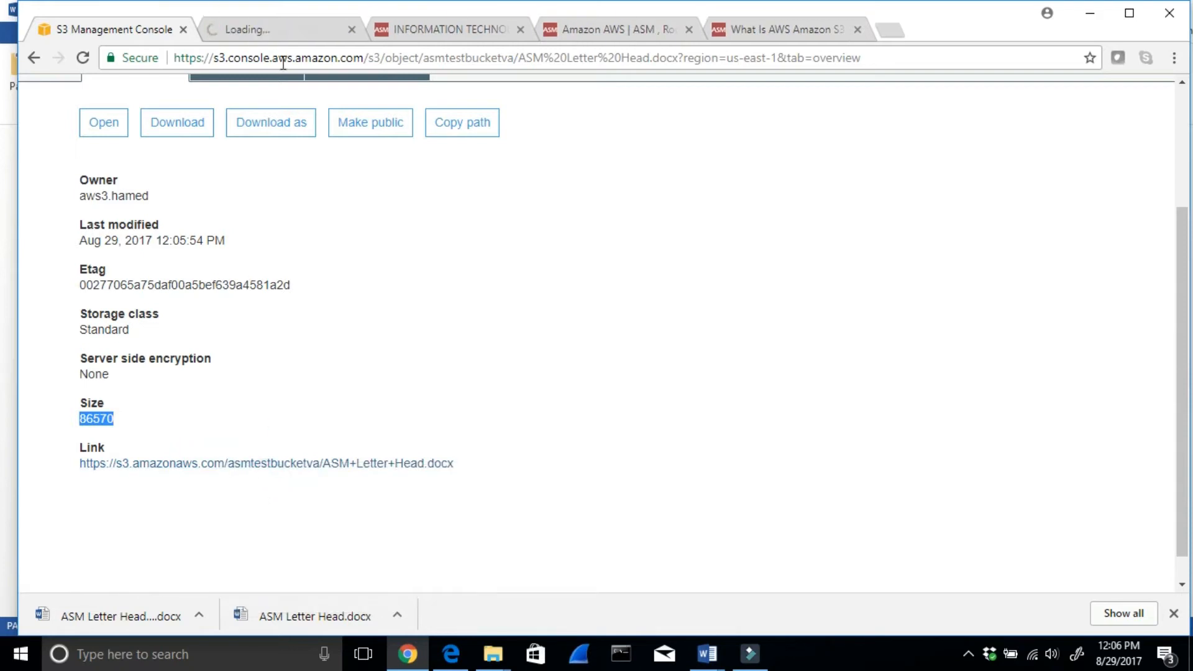
click(277, 36)
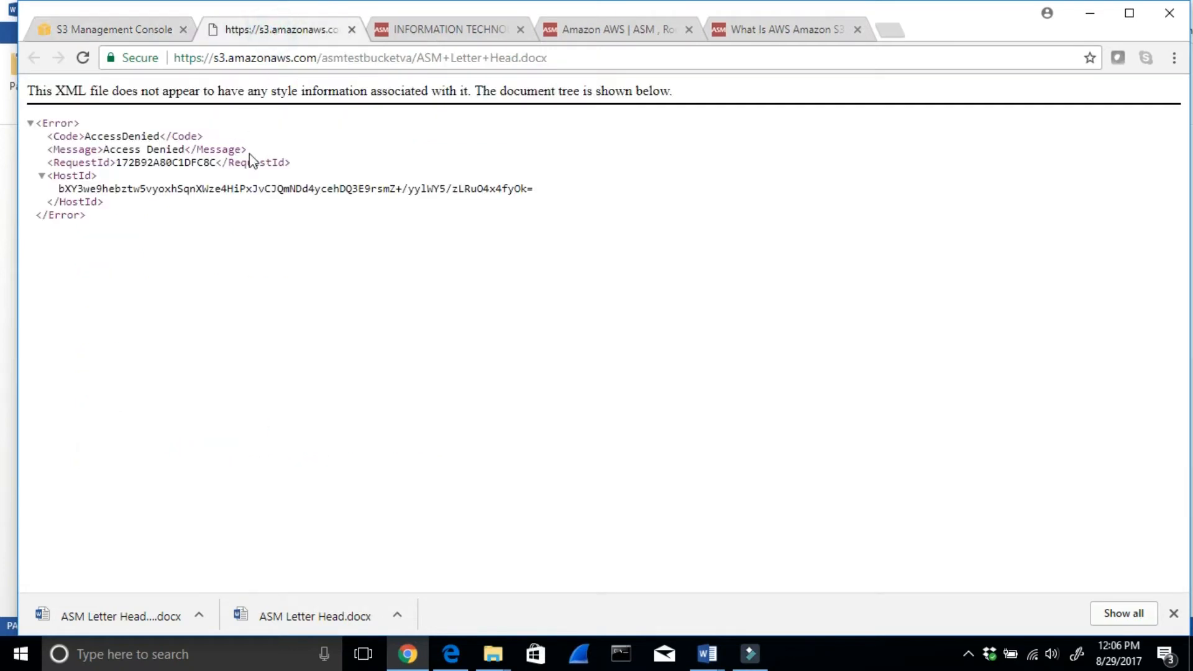
drag(273, 162, 32, 138)
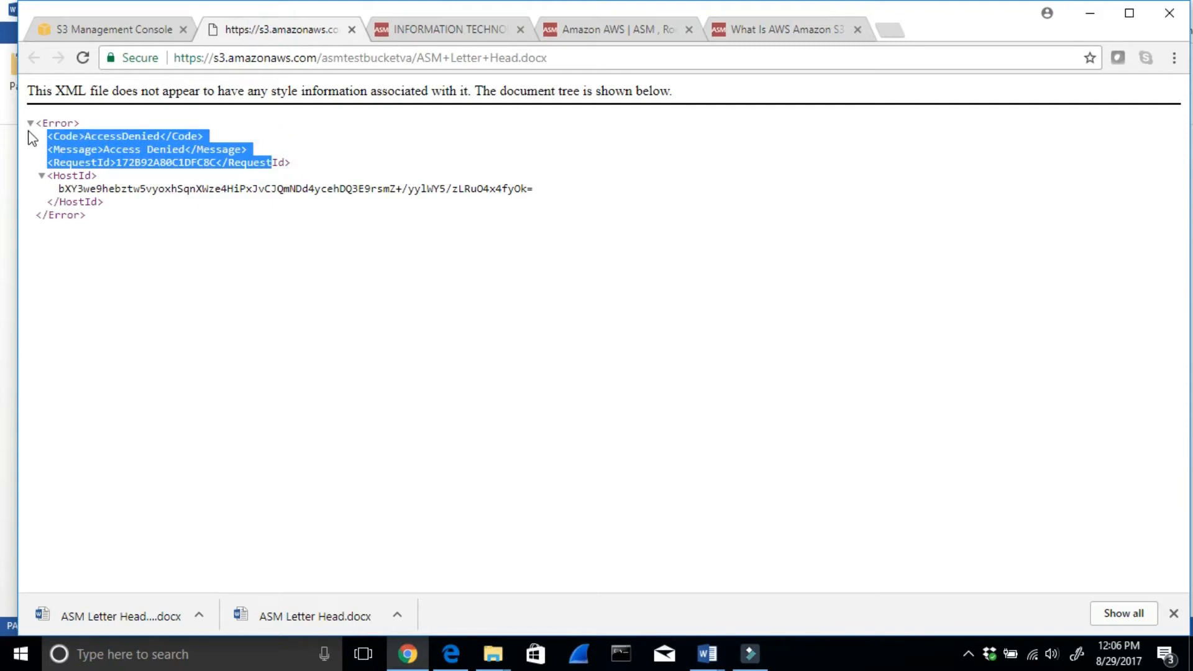
- Grant Everyone public read access to the object ASM Letter Head.docx in its permissions and save the change
click(129, 33)
scroll(510, 336, up, 3)
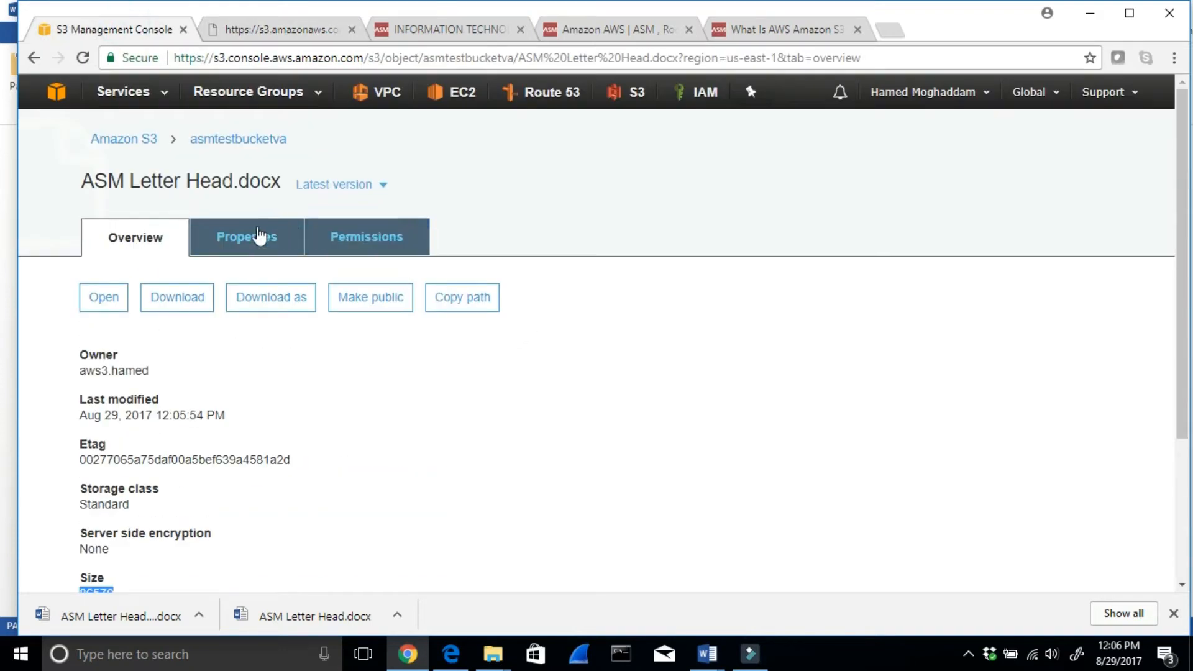
click(245, 241)
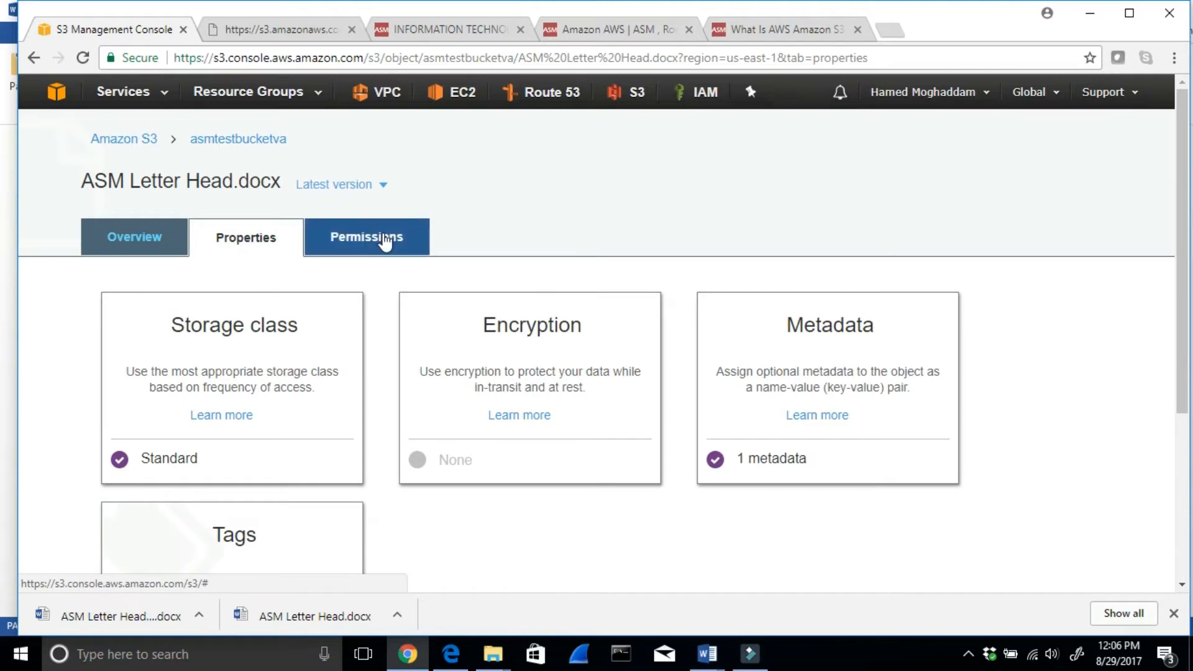
click(386, 240)
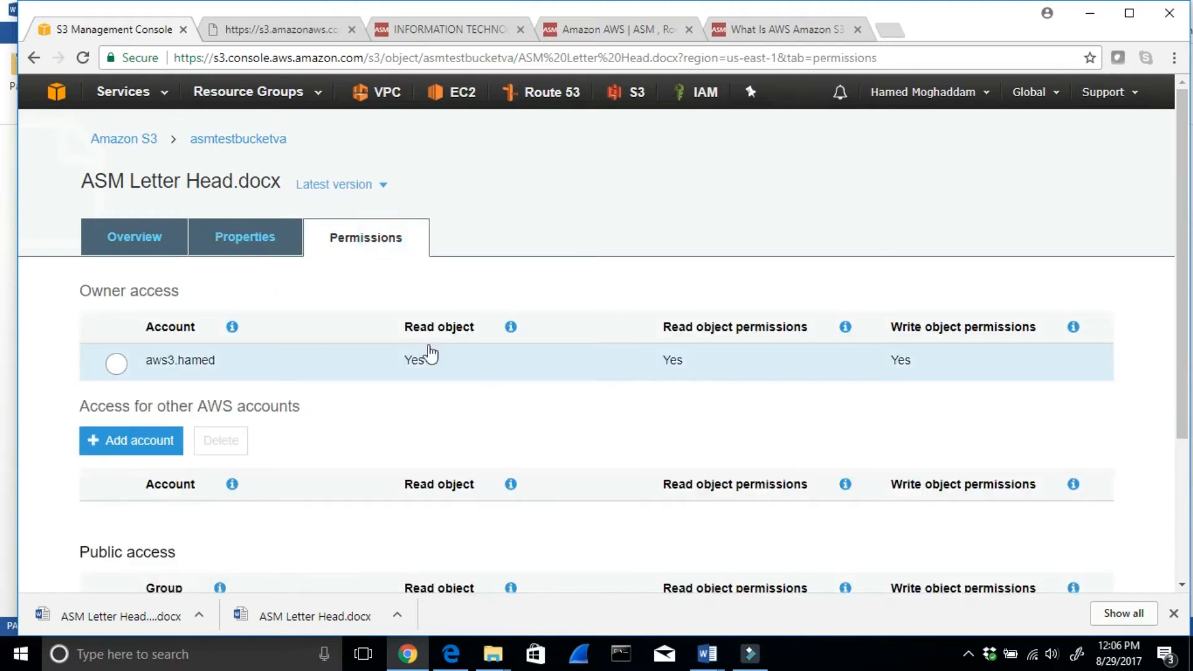
scroll(427, 348, down, 3)
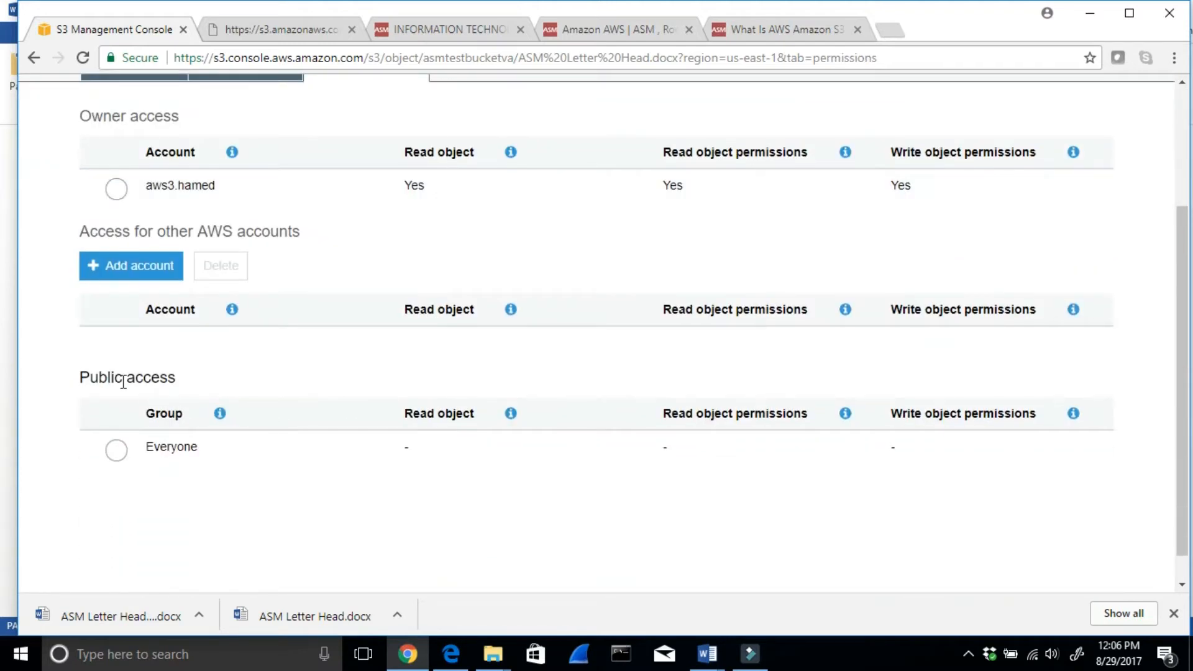
click(116, 450)
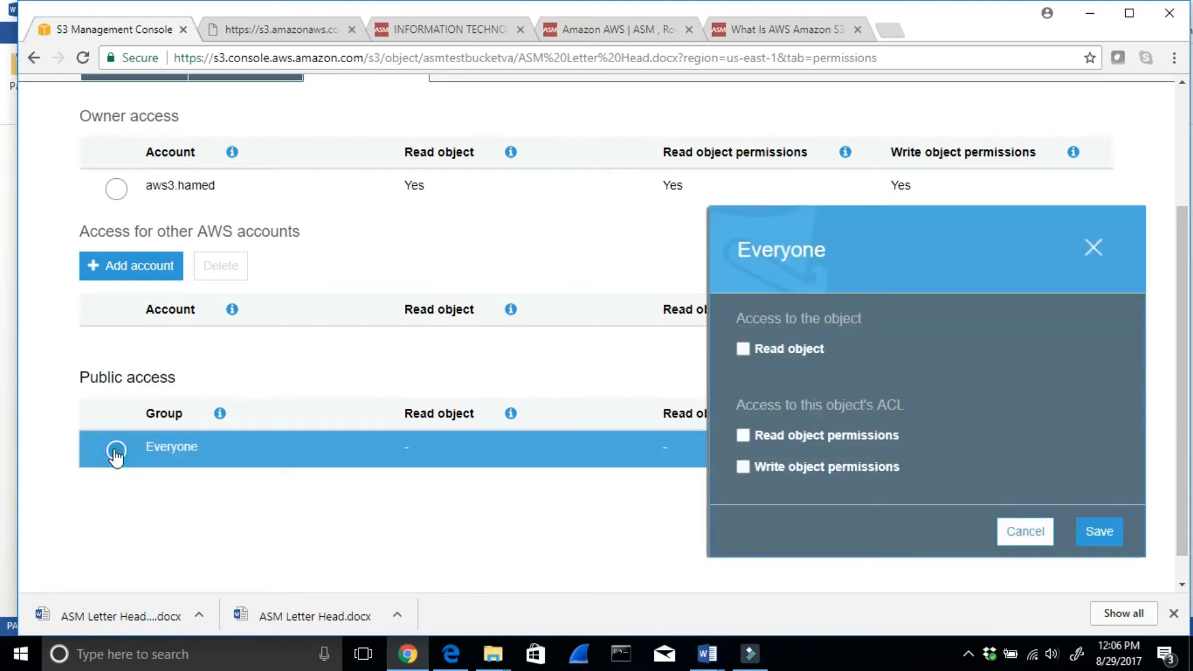
click(742, 350)
click(1099, 532)
- Reopen ASM Letter Head.docx from asmtestbucketva and test its S3 link in a new browser tab
scroll(511, 266, up, 3)
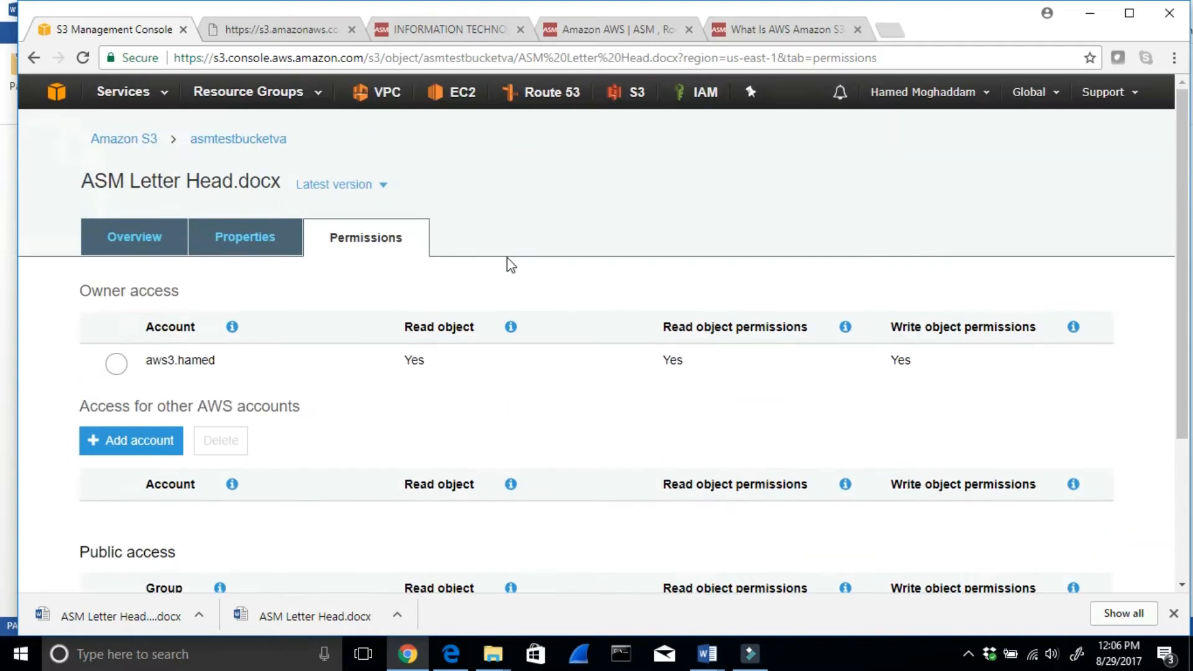
click(232, 140)
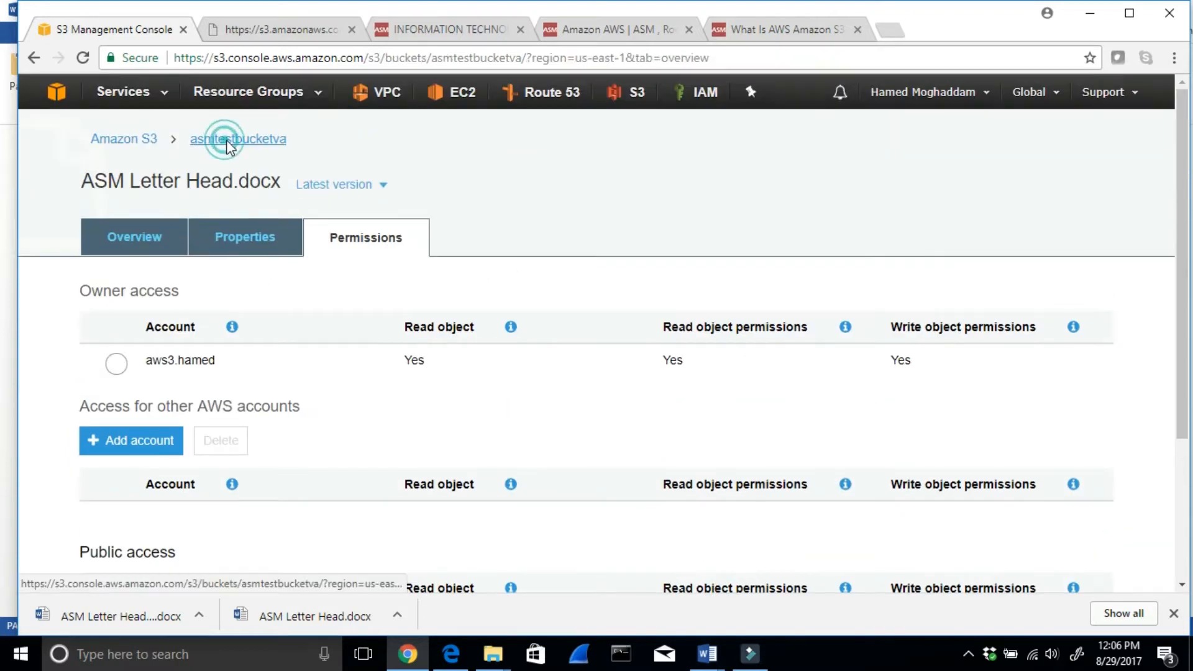
click(181, 425)
scroll(186, 429, down, 3)
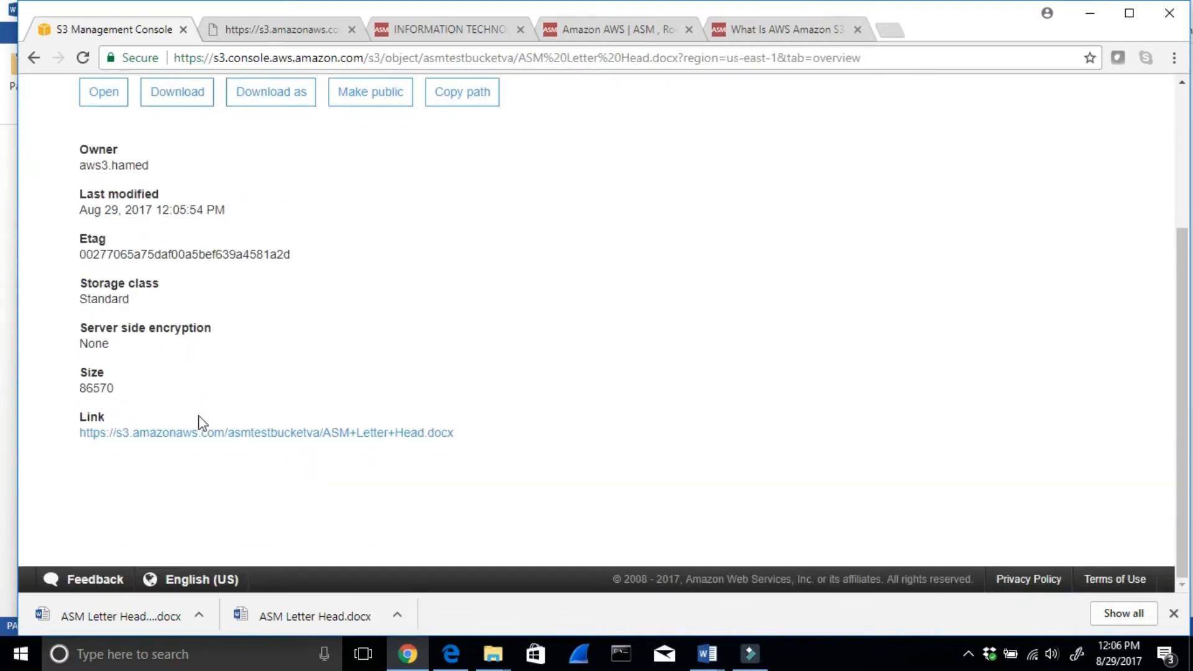
right_click(175, 442)
click(232, 448)
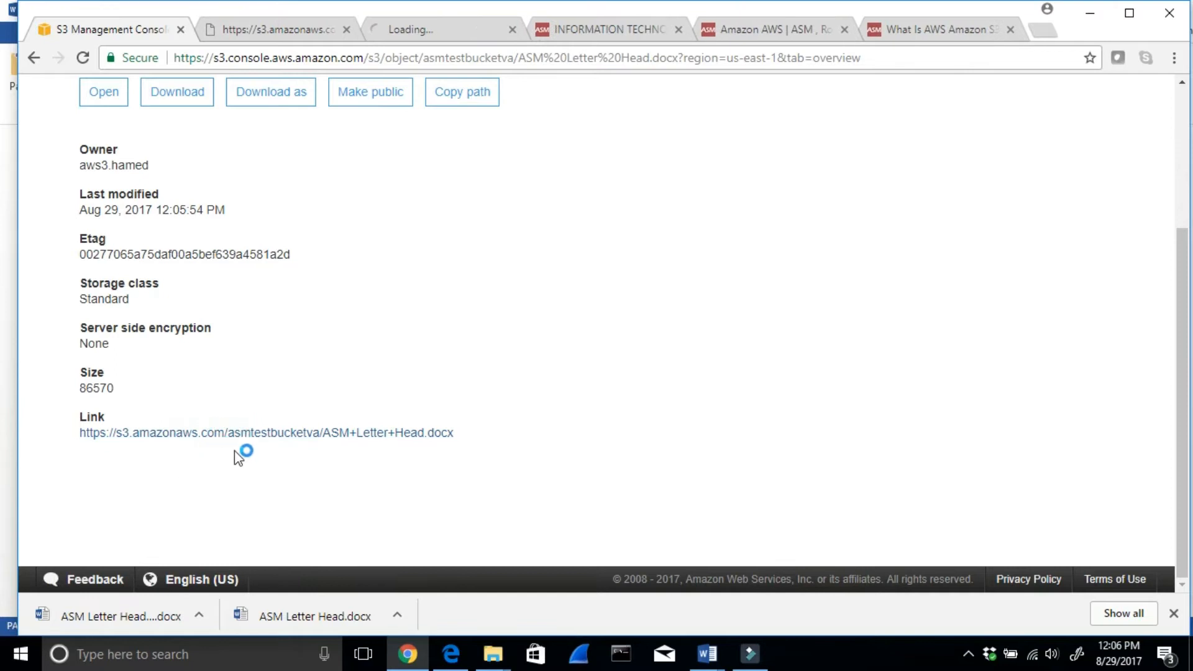
click(271, 32)
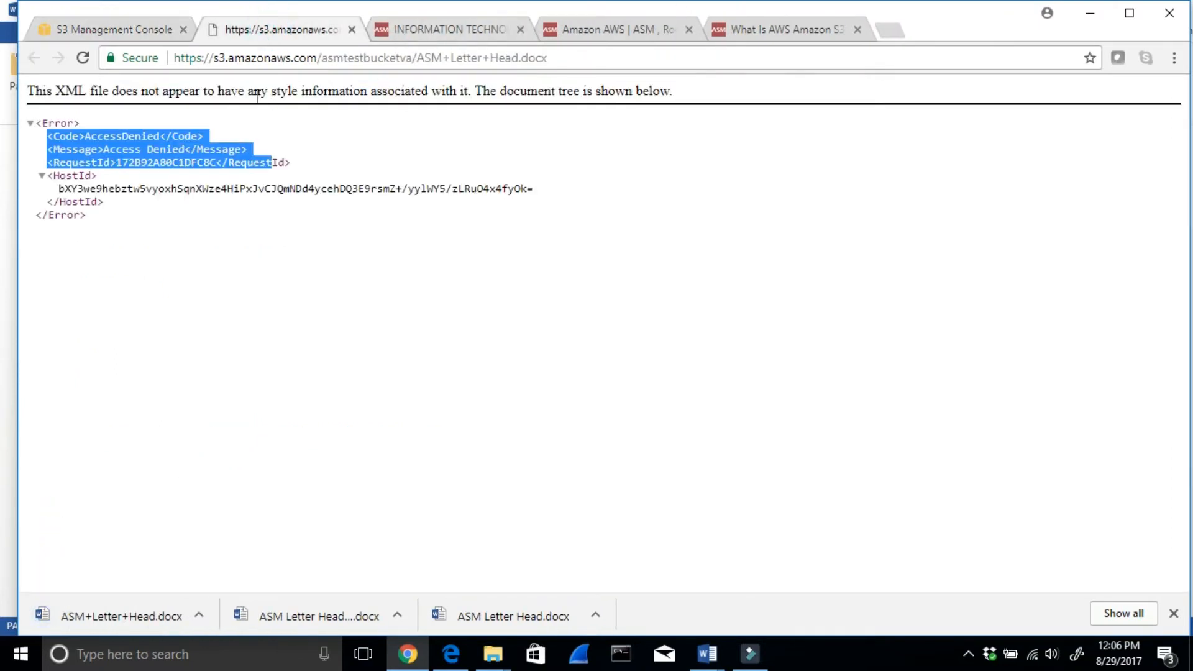
click(118, 31)
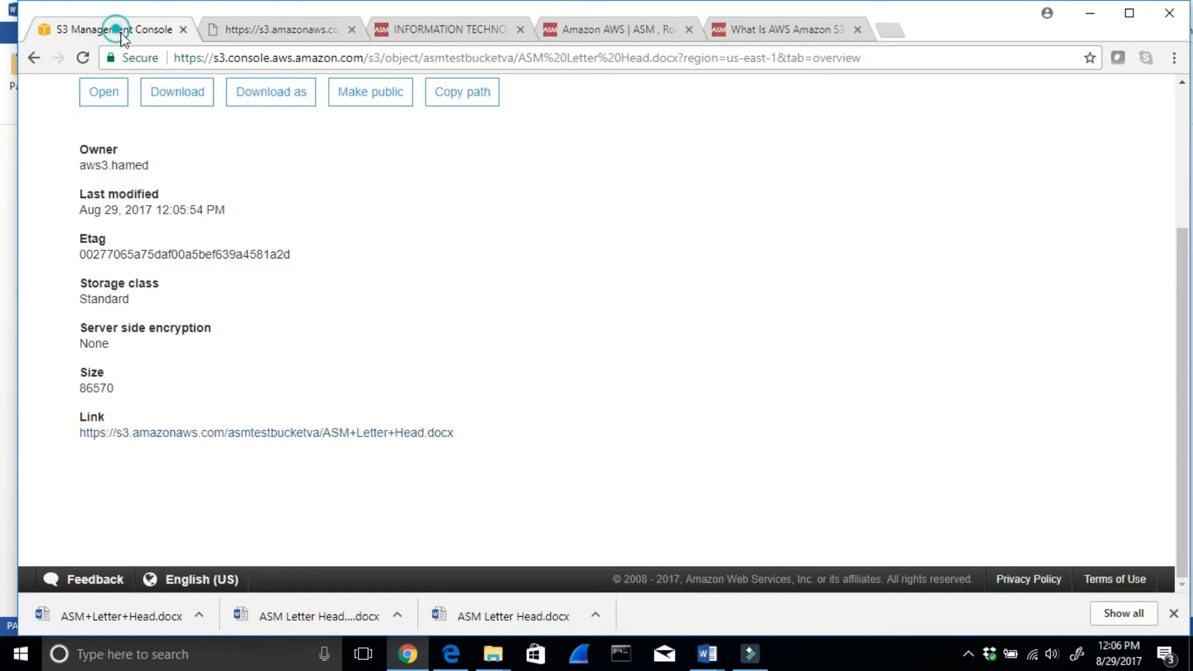
- Close the old access-denied tab and download the document again through the object's S3 link
right_click(242, 433)
click(277, 442)
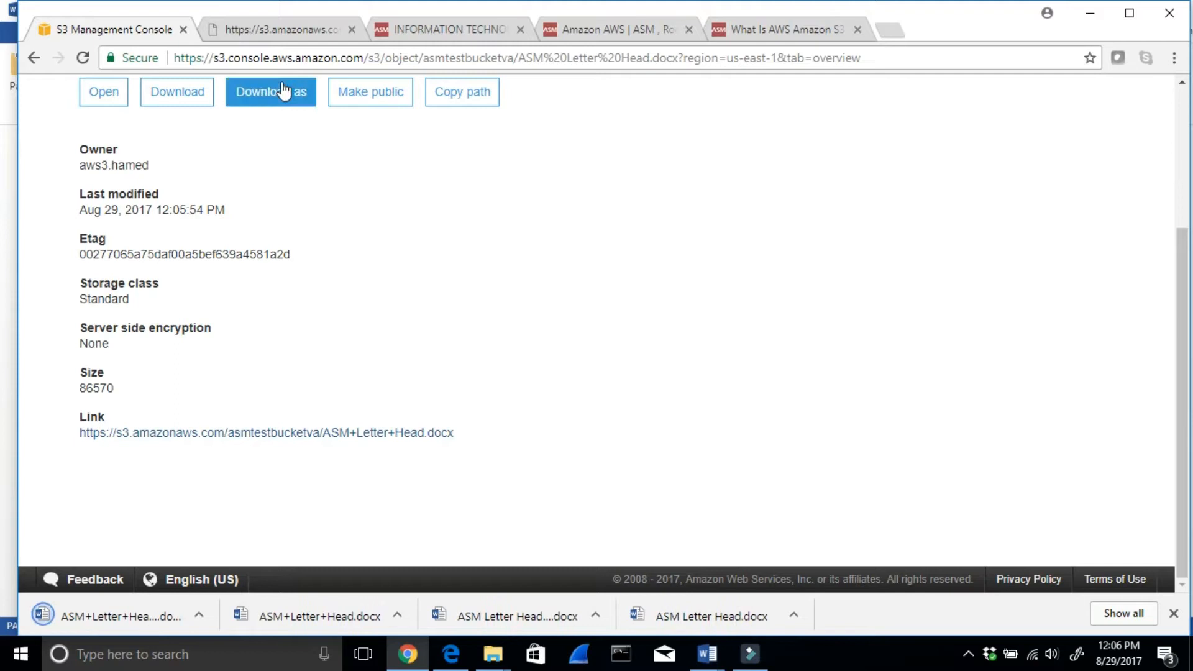
click(352, 29)
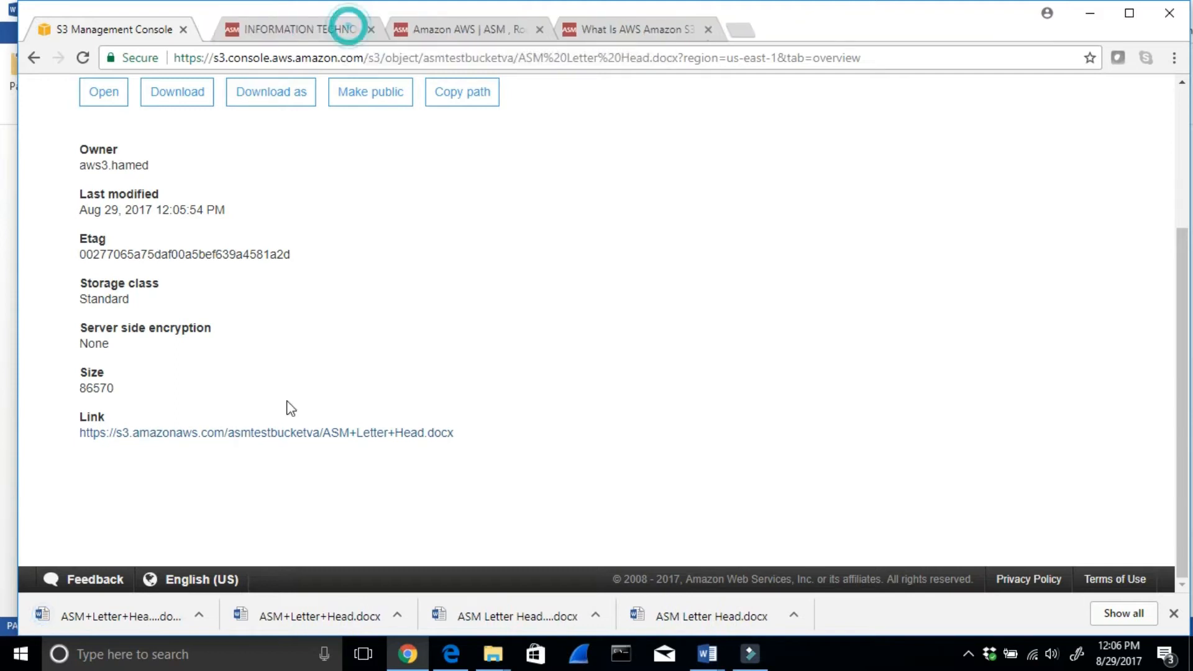
right_click(257, 435)
click(293, 445)
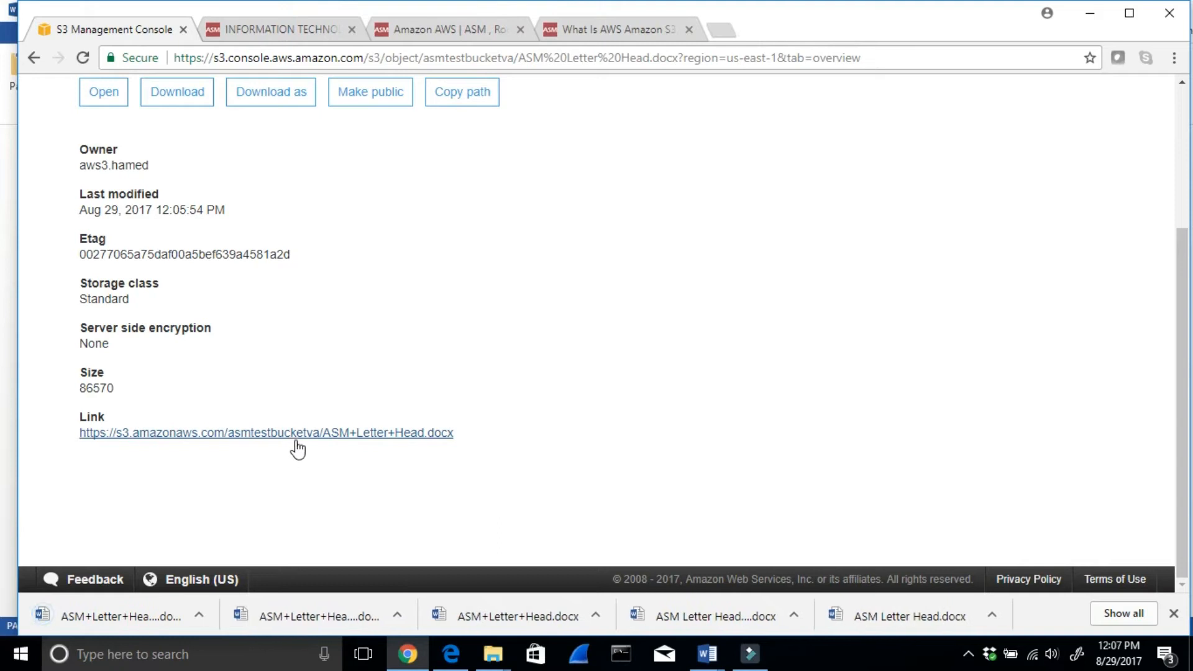
click(296, 434)
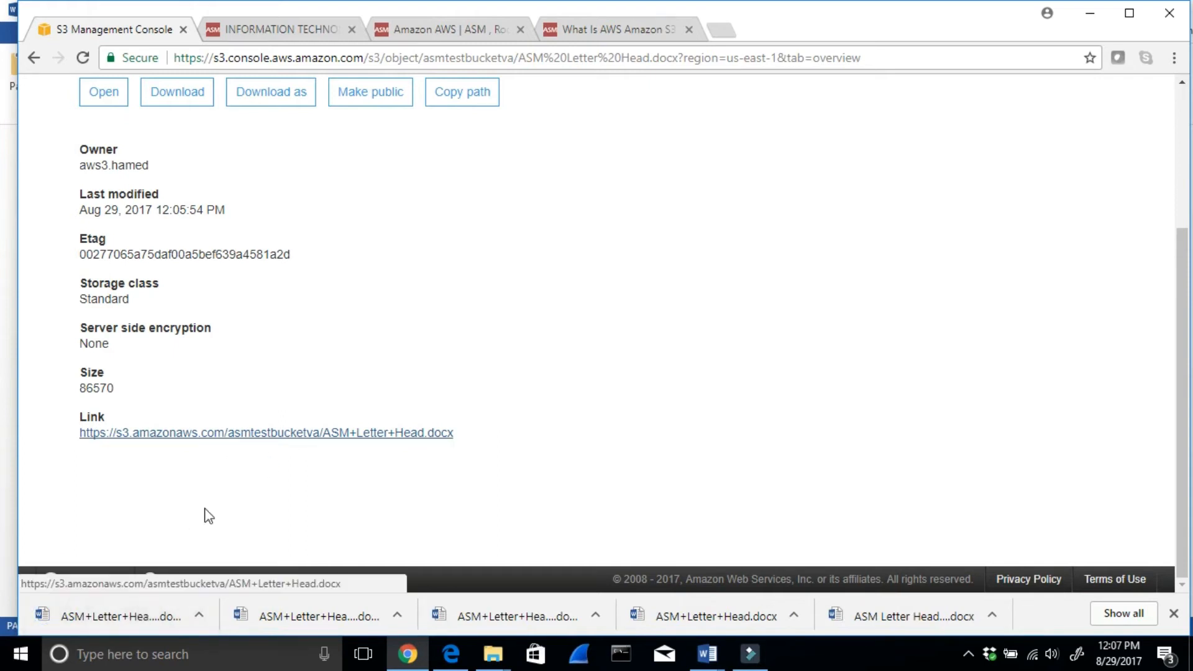
- Open the newly downloaded letterhead file in Word, check its content and minimize it
drag(132, 617, 137, 616)
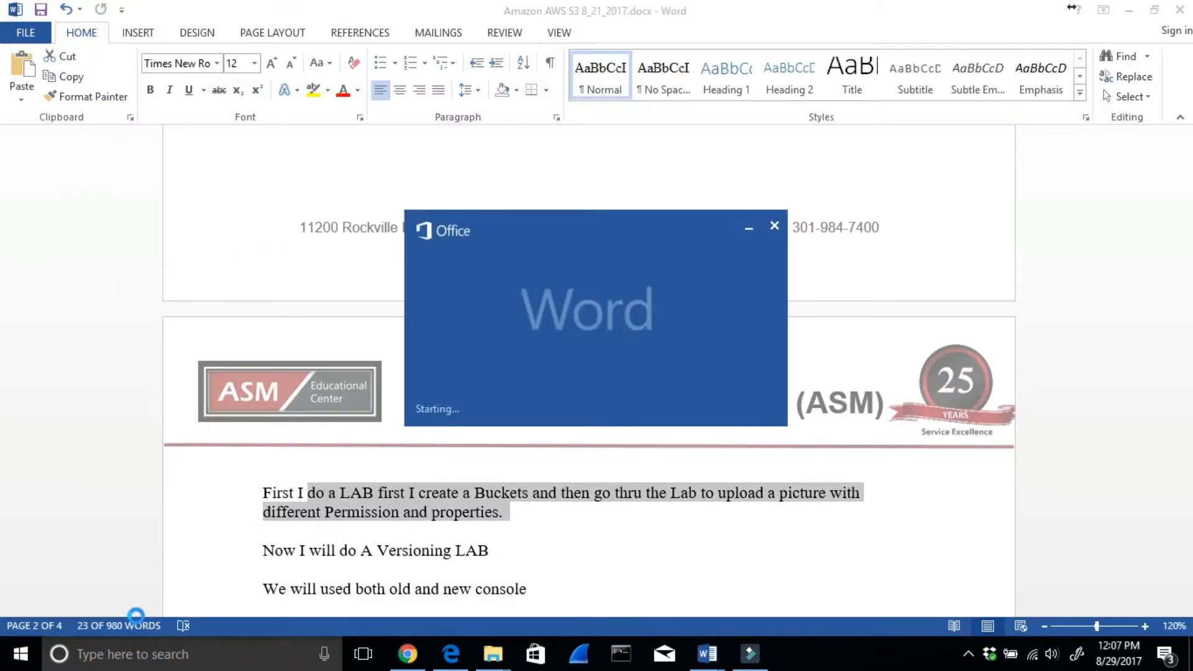
click(714, 35)
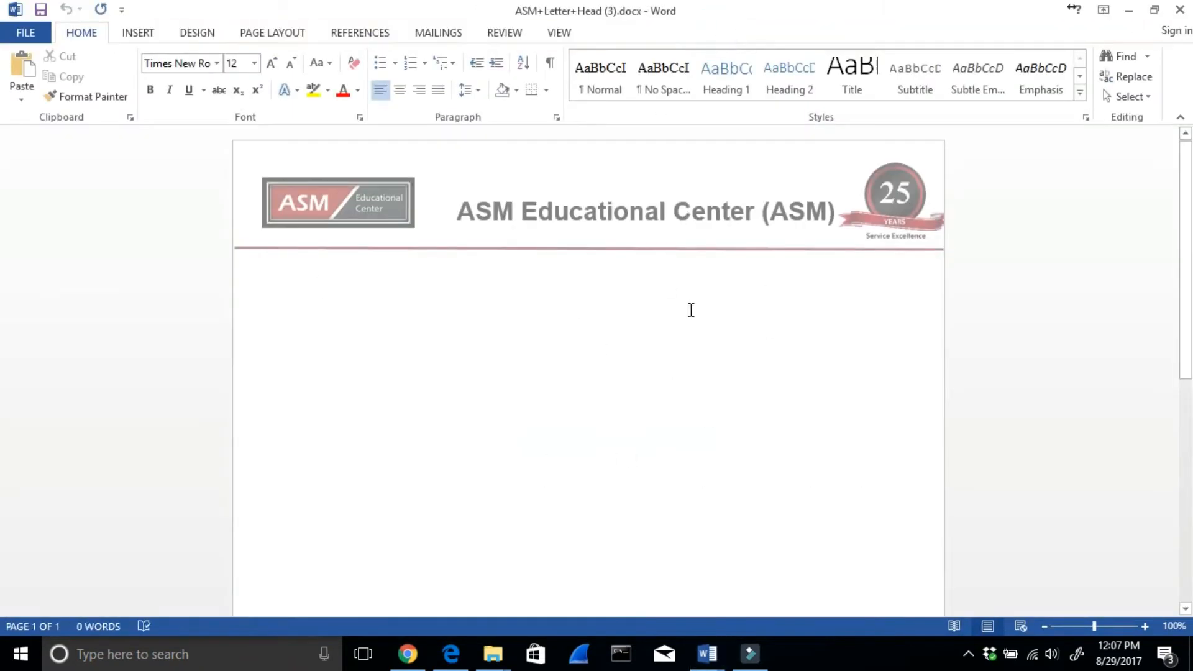
click(1132, 14)
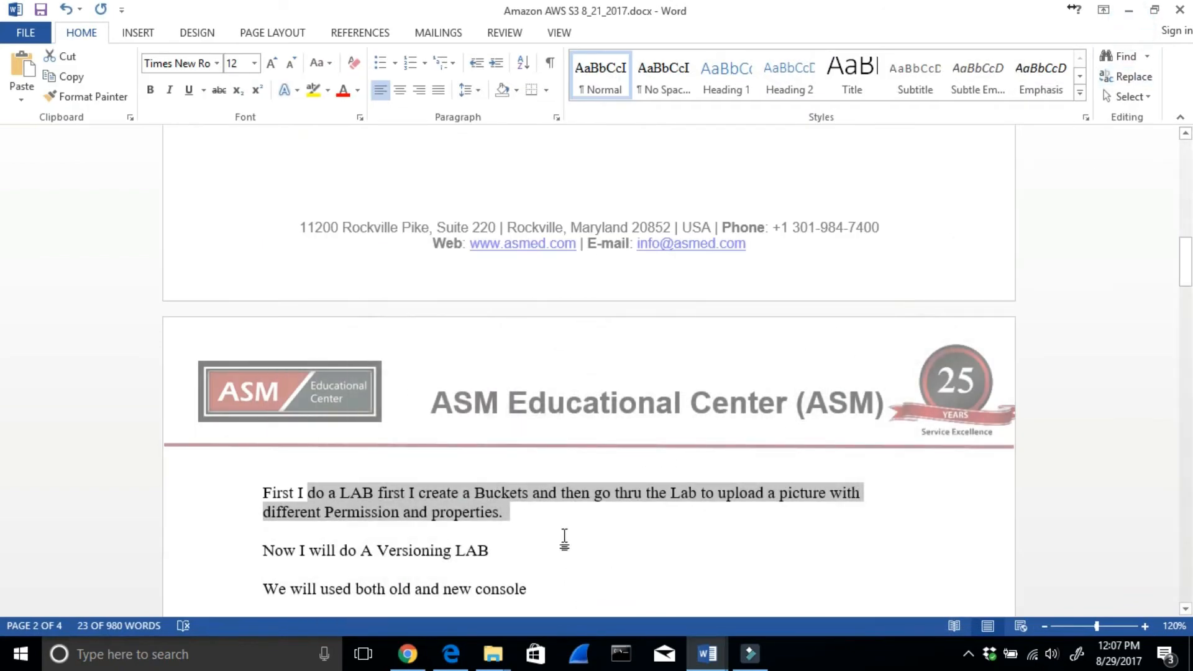
- Review the universal namespace bullet and the example S3 link at the start of the Amazon AWS S3 notes
scroll(558, 458, up, 10)
scroll(545, 417, up, 8)
drag(343, 412, 692, 412)
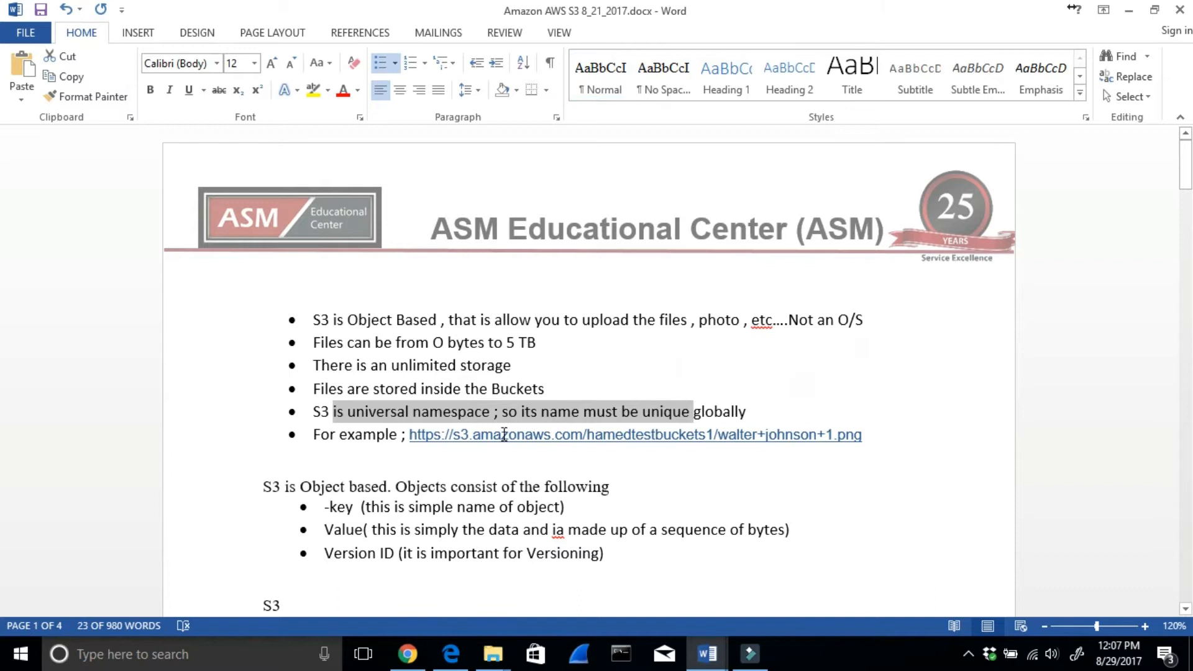
drag(453, 434, 516, 434)
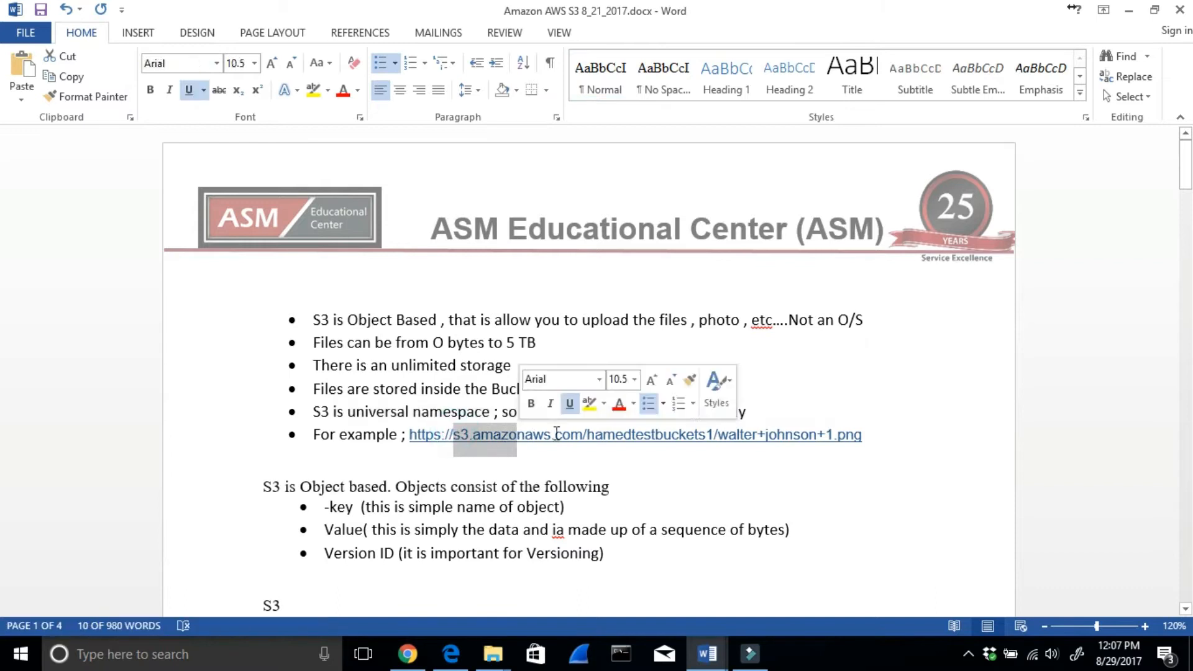
click(590, 434)
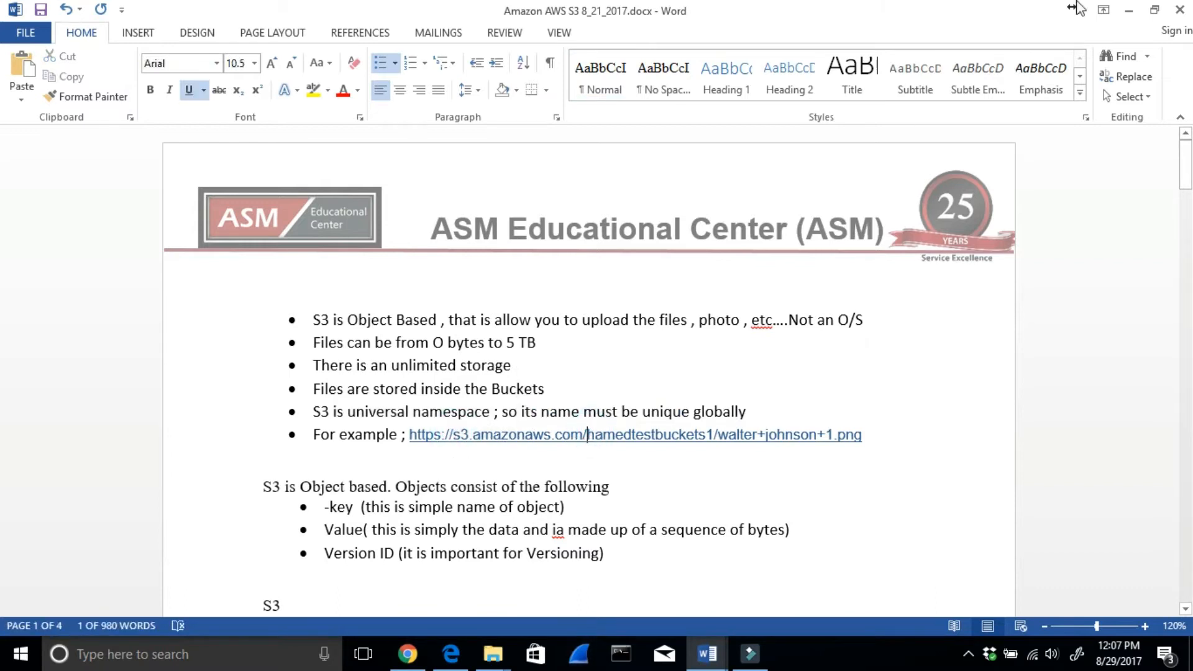
- Review the S3-Storage Tiers section of the notes, highlighting the S3-IA, Reduced Redundancy and S3 entries
scroll(892, 176, down, 7)
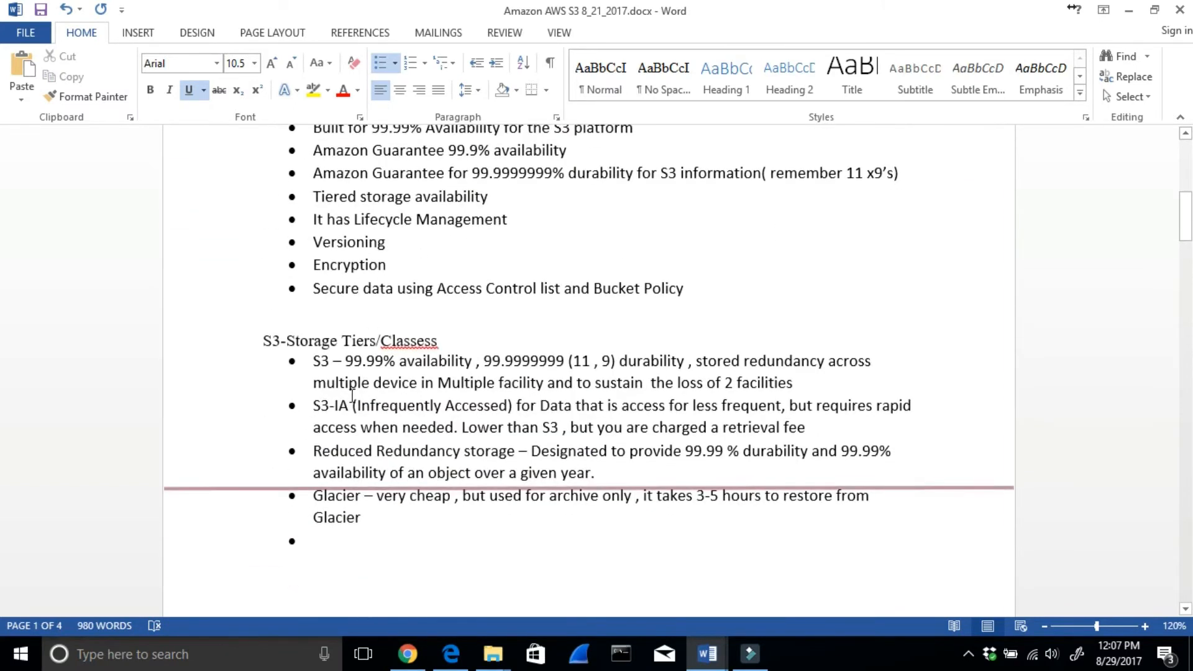
drag(512, 407, 336, 404)
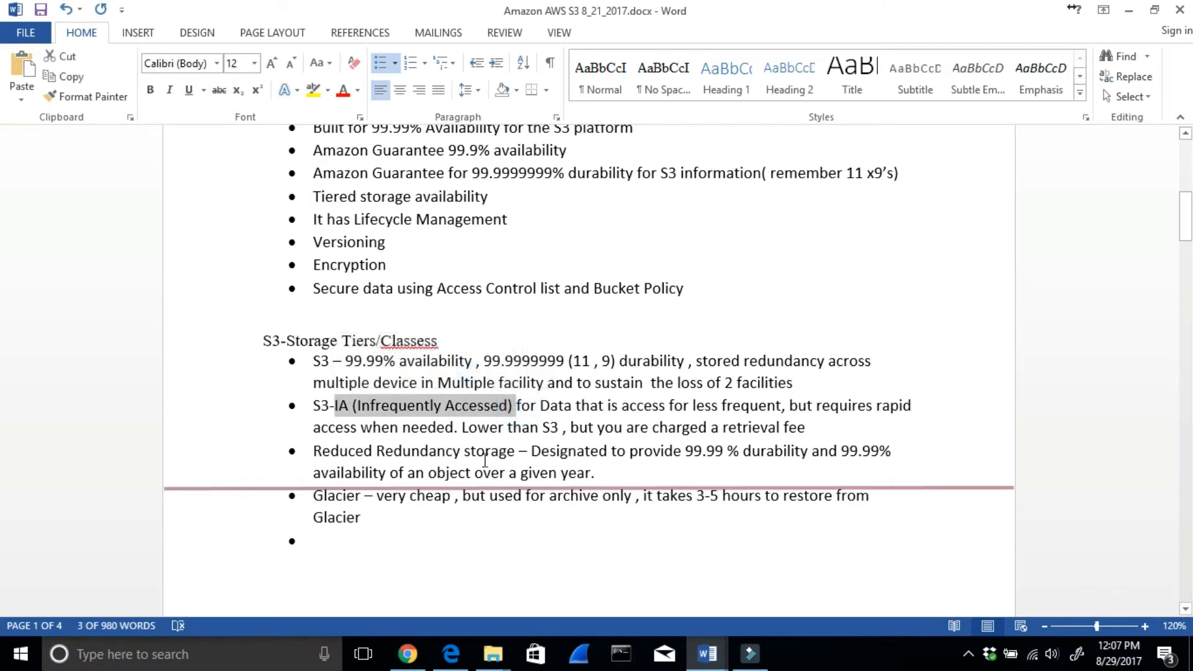
drag(517, 445, 313, 451)
drag(364, 361, 312, 361)
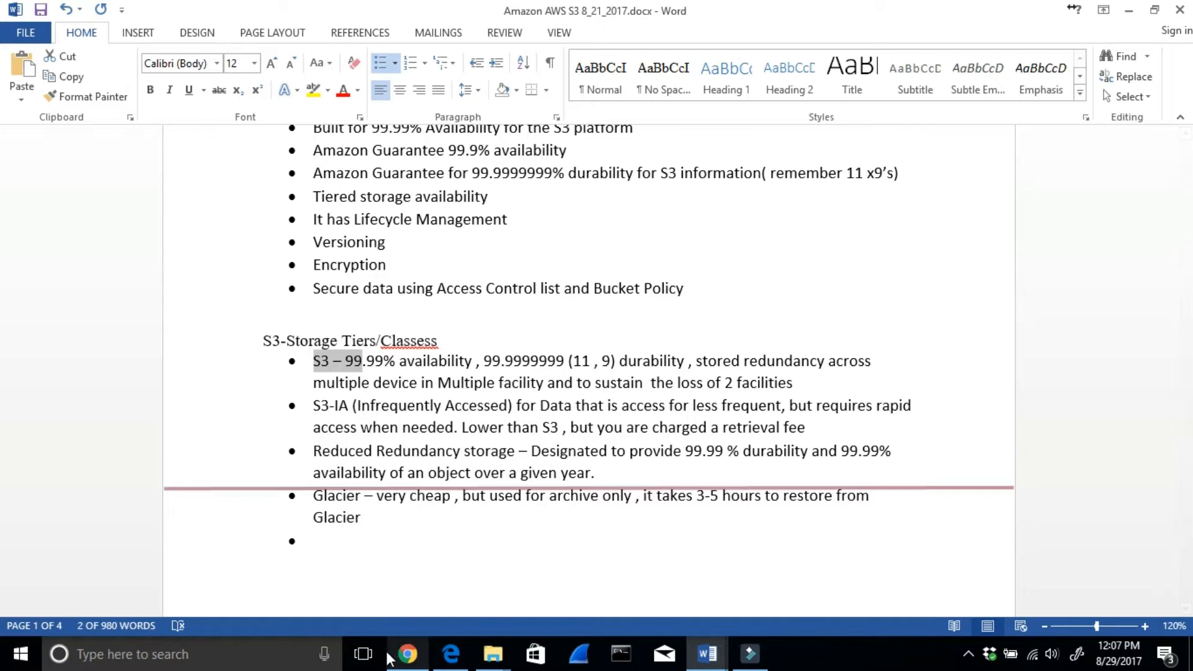
- Switch to the S3 Management Console in Chrome and return to the Amazon S3 bucket list
mouse_move(405, 653)
click(422, 589)
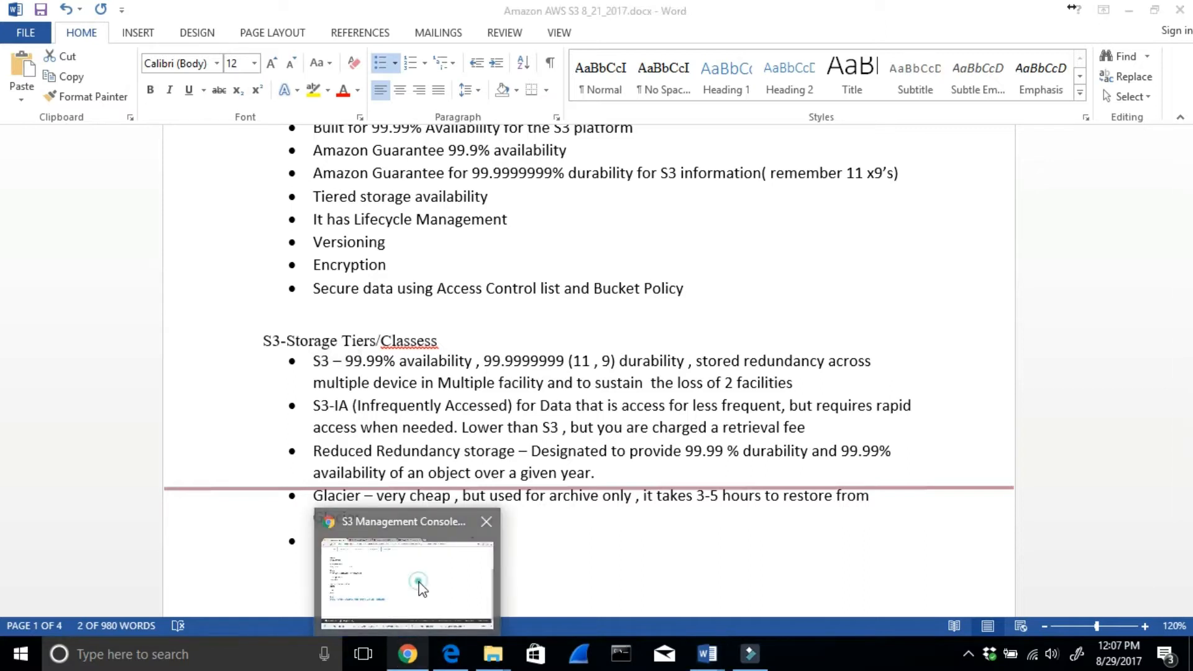
click(1133, 12)
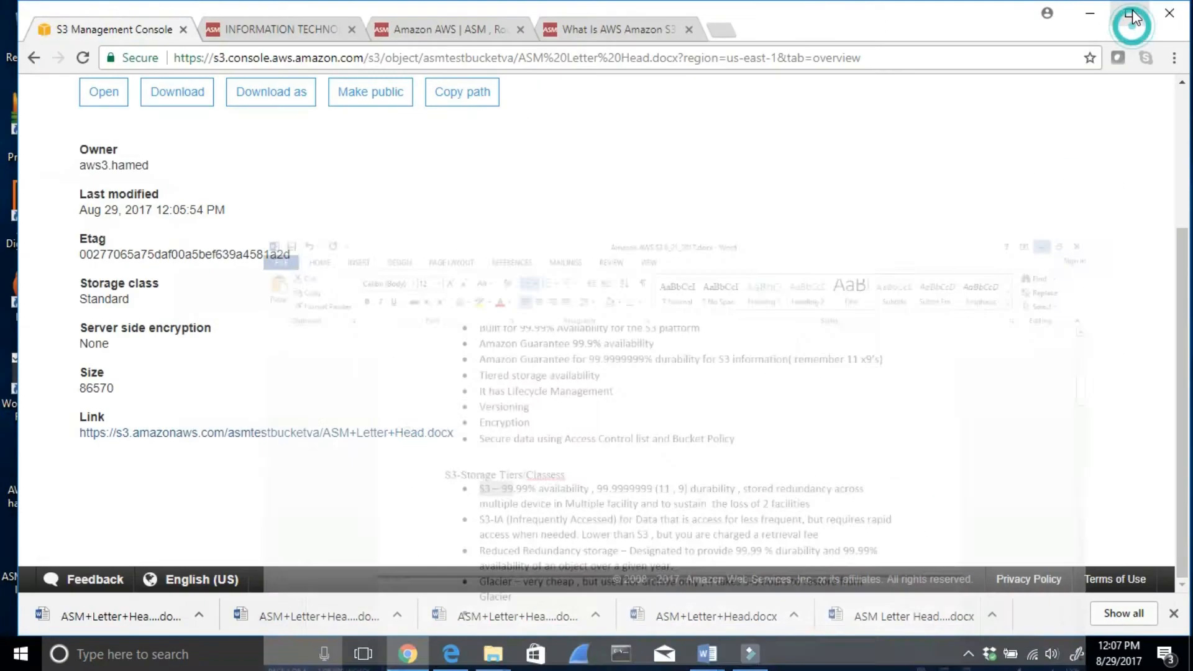
scroll(633, 255, up, 3)
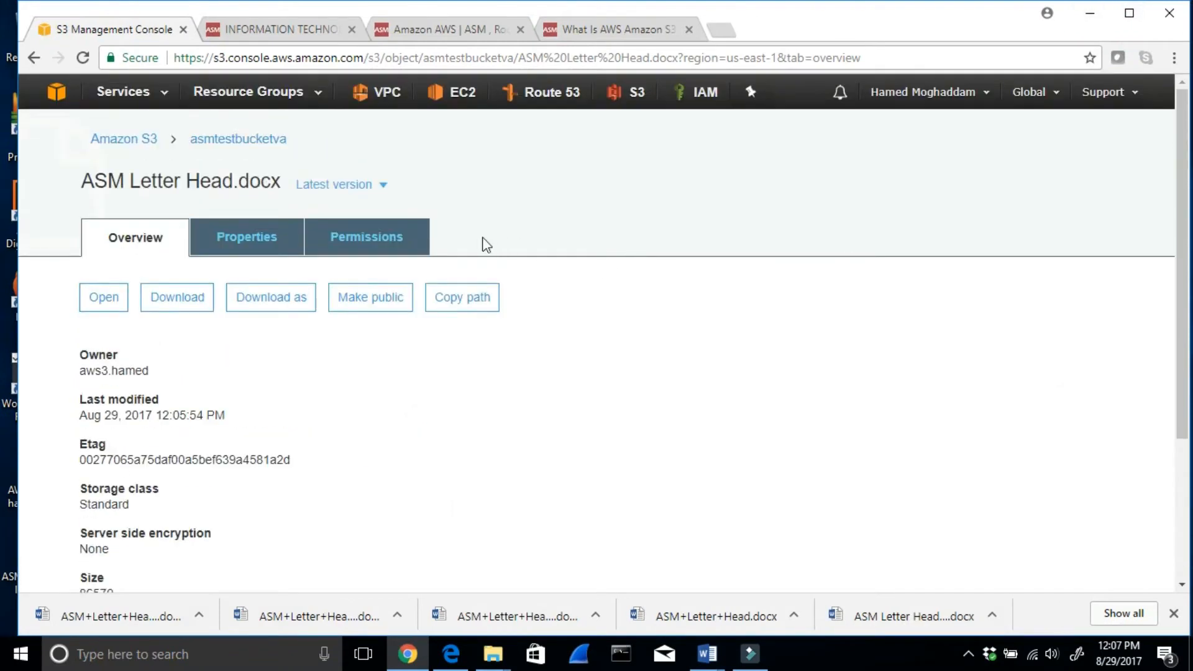
click(119, 141)
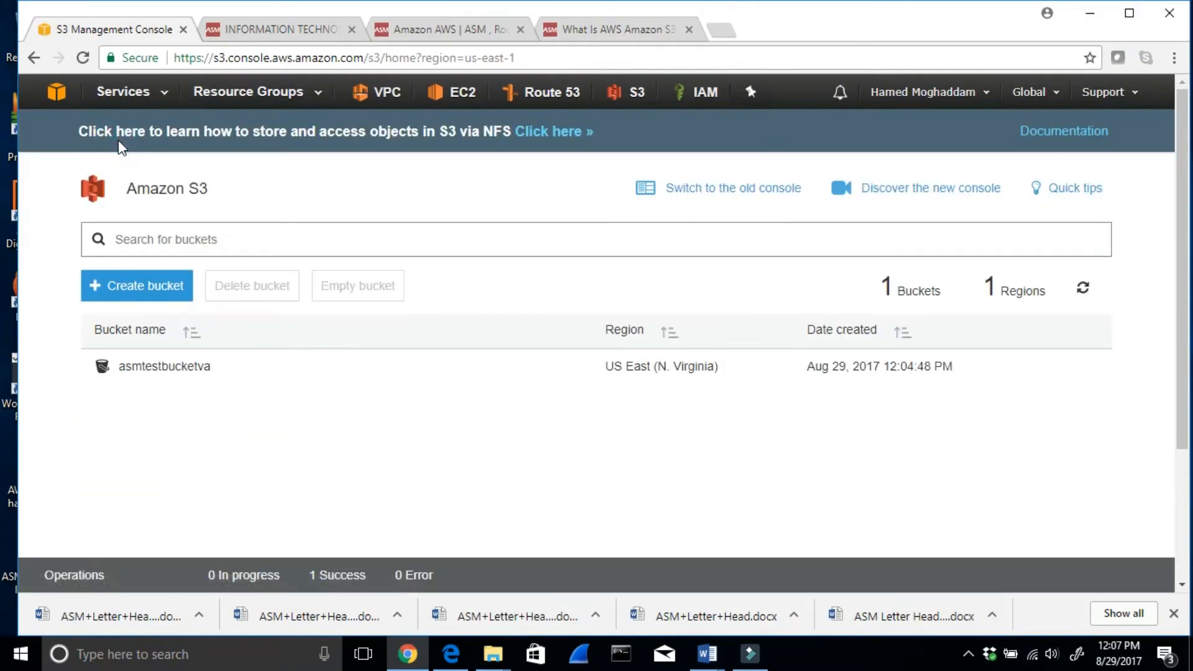
- Try to create a bucket named vabucket in the US East (N. Virginia) region, and close the creation dialog
click(133, 284)
click(433, 315)
text(va)
text(p)
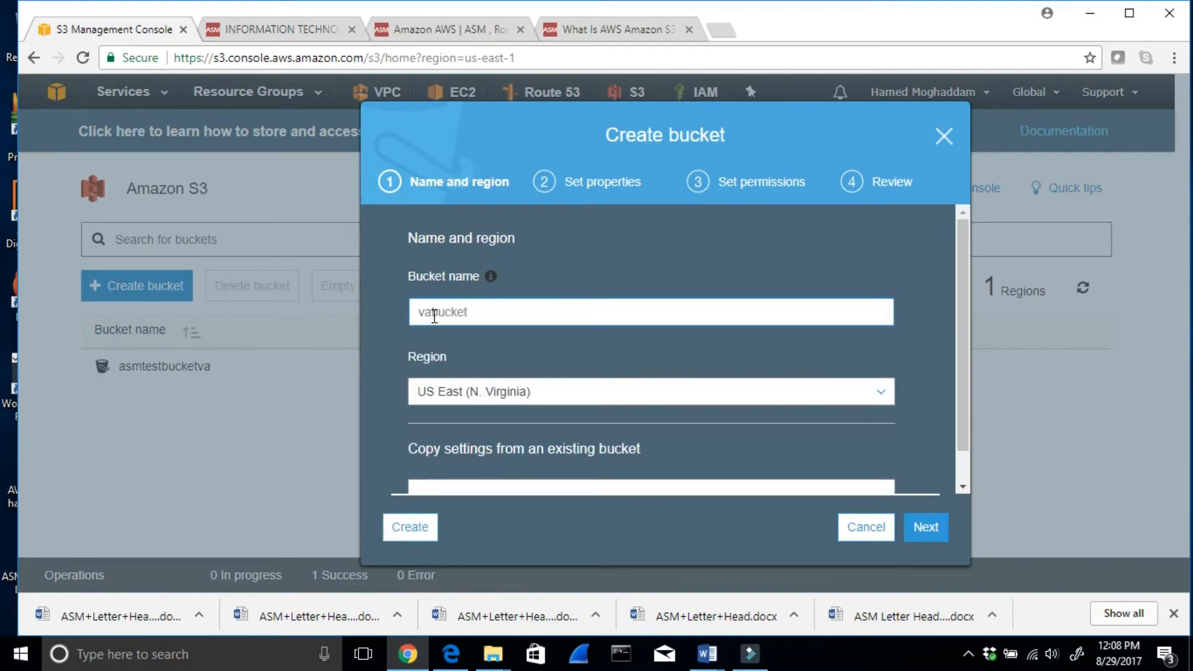
click(509, 390)
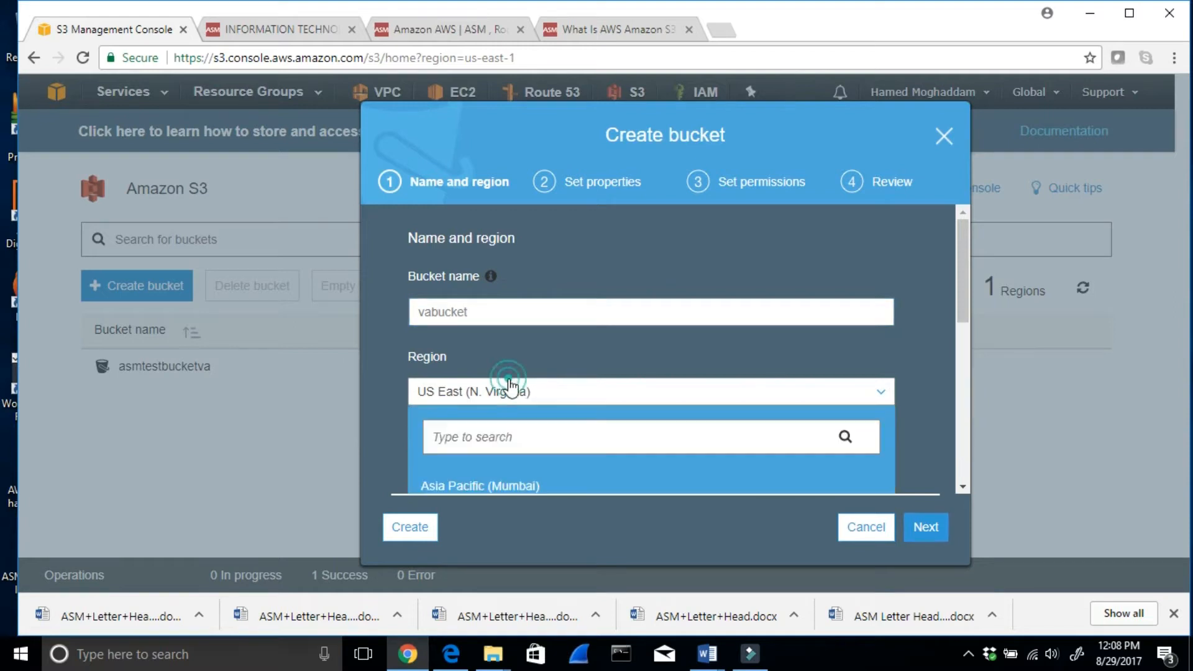
click(487, 392)
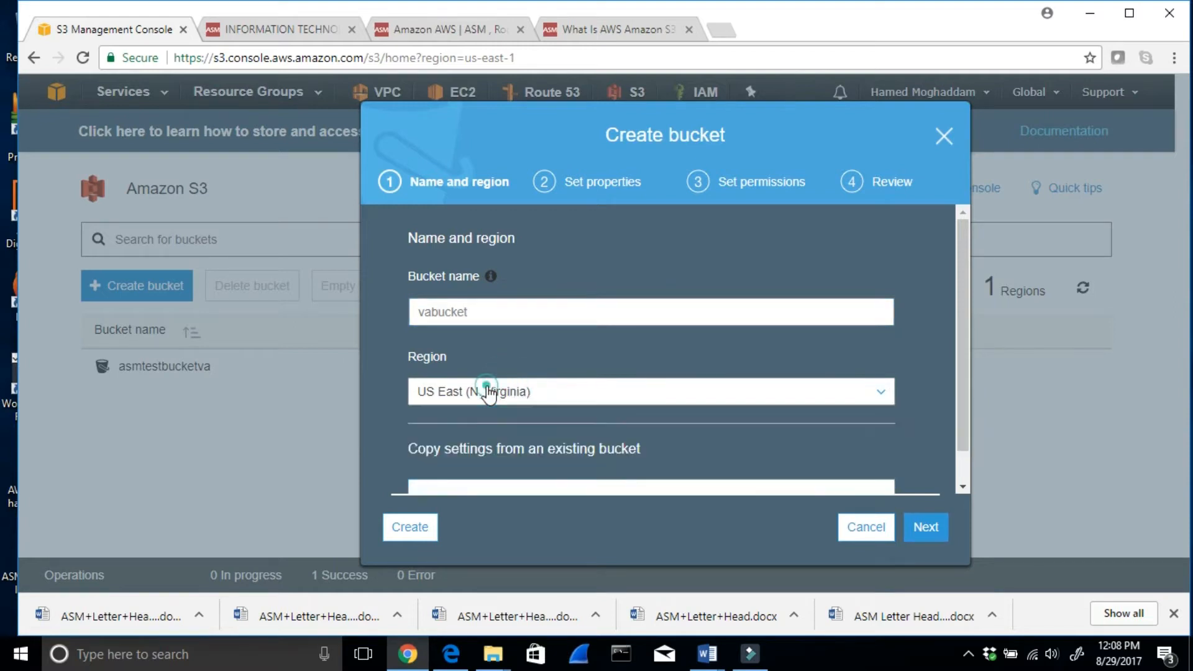
click(926, 528)
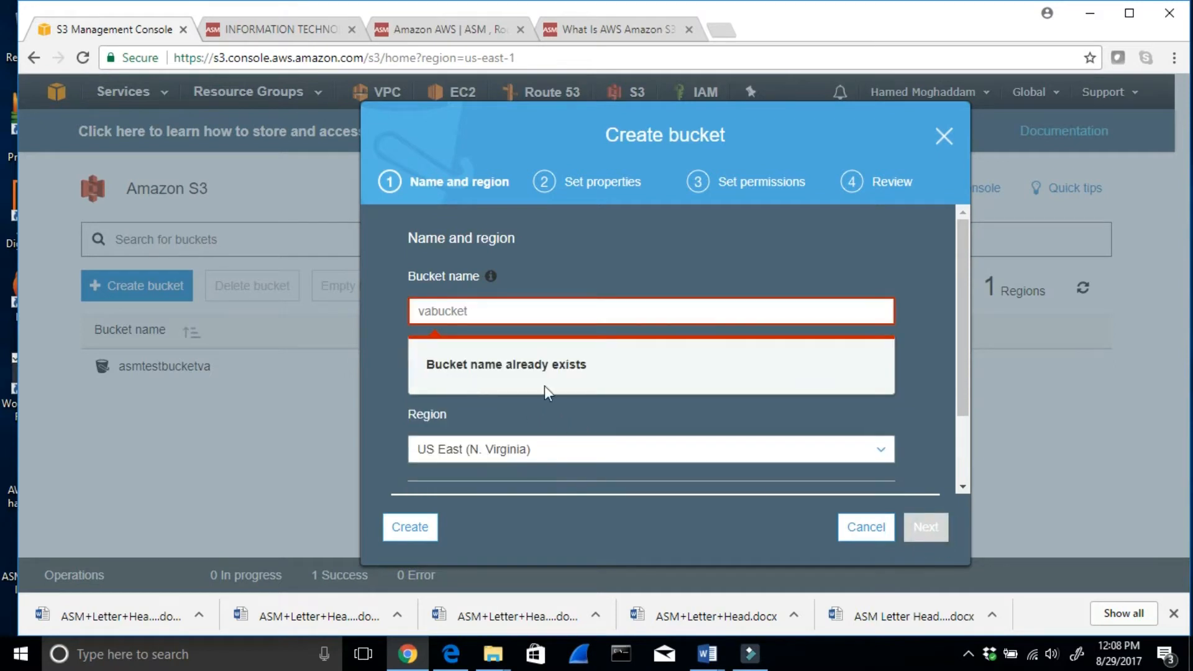
click(502, 321)
click(943, 135)
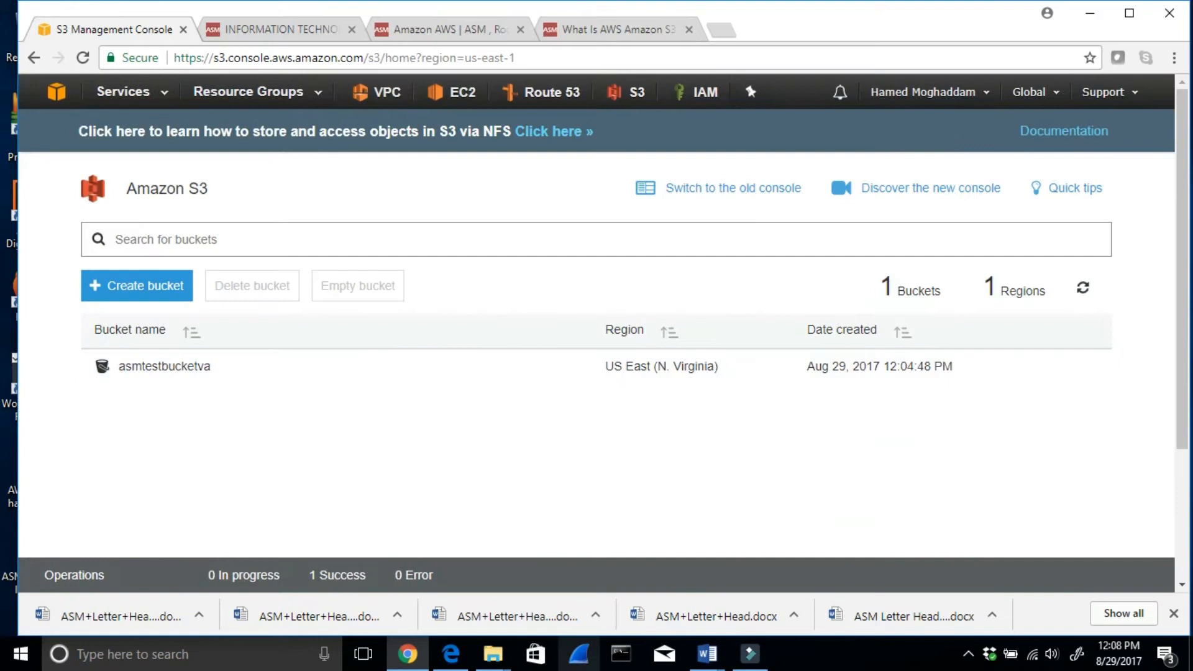
- Switch to the Amazon AWS S3 8_21_2017.docx notes in Word
click(705, 656)
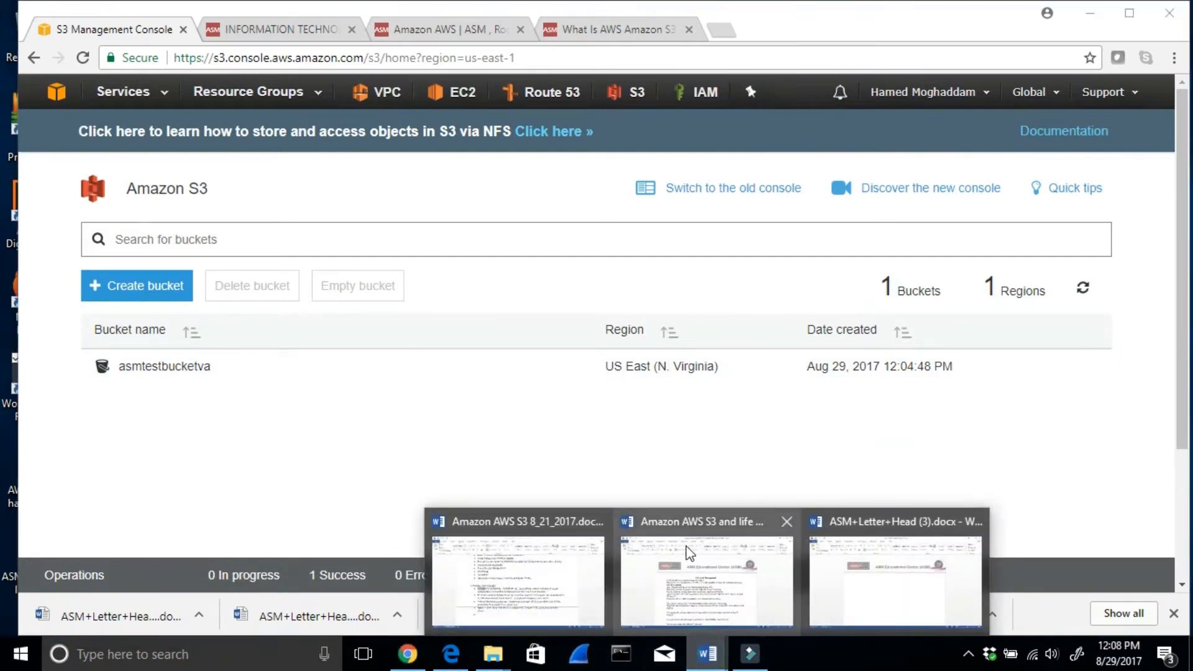
click(525, 553)
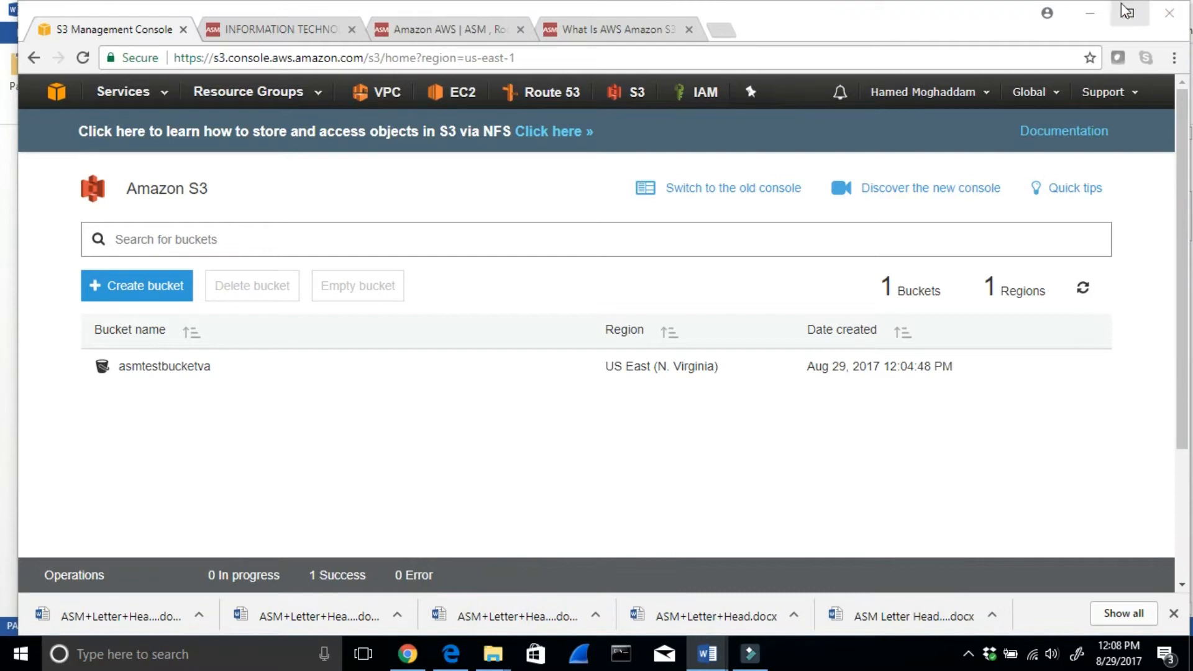
- Review the permissions and Versioning LAB instructions in the Word notes, highlighting each line from the lab introduction through the second version of the file
click(1092, 19)
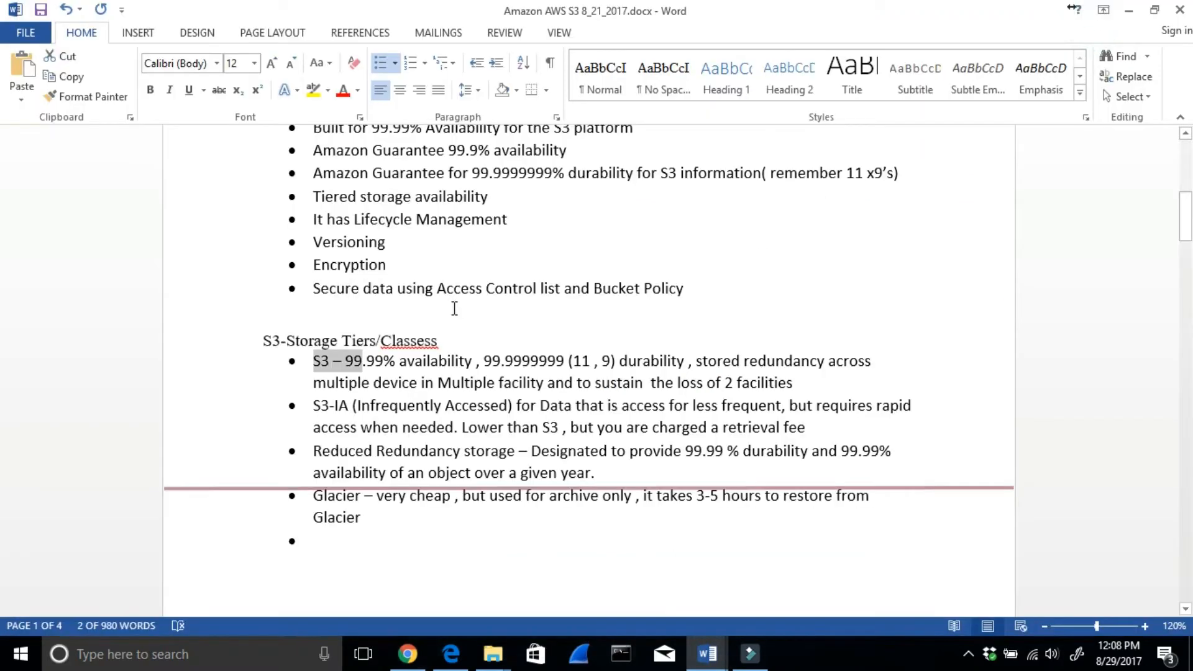
scroll(520, 317, down, 10)
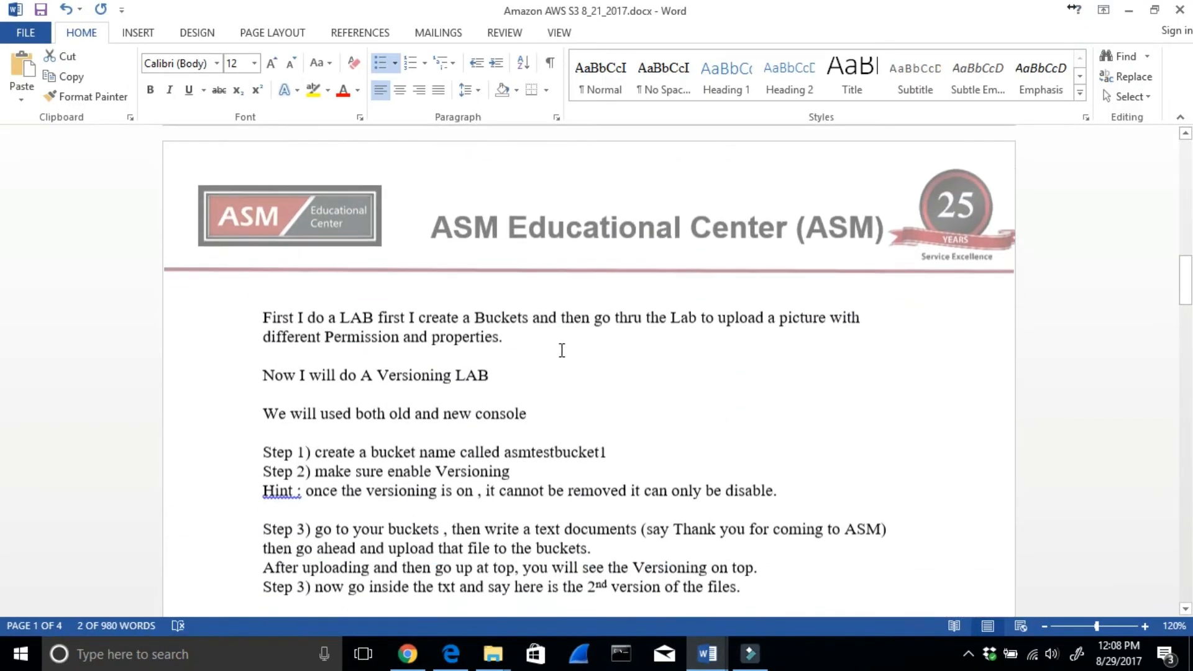
drag(309, 323, 792, 336)
drag(263, 375, 486, 380)
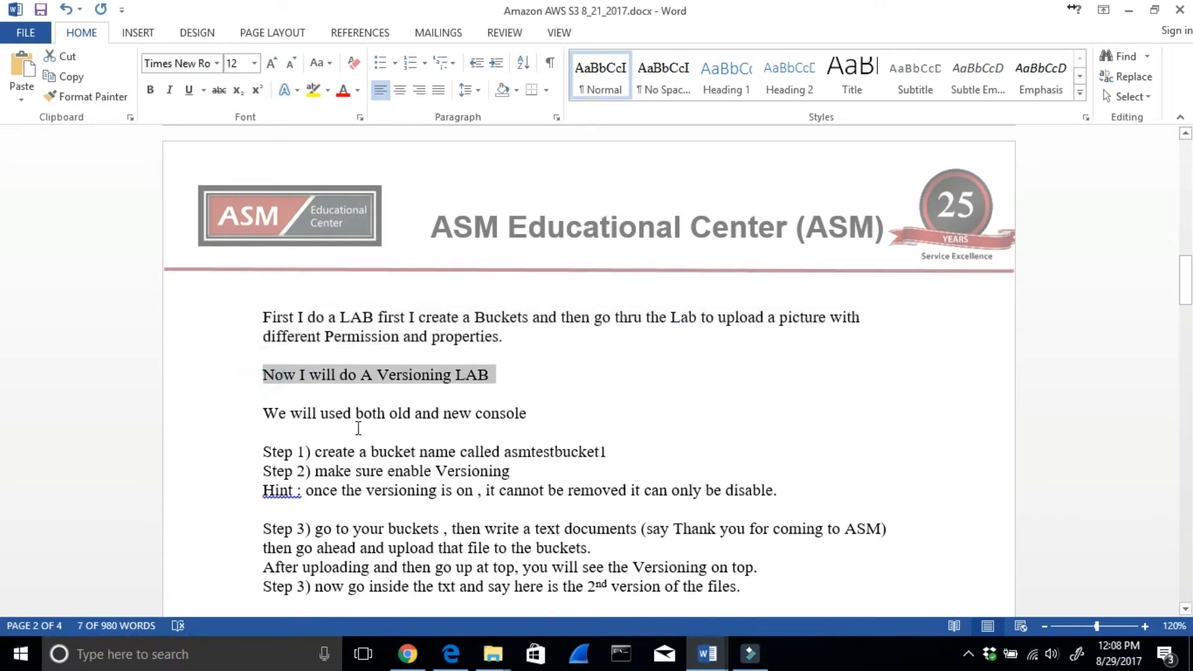
drag(341, 414, 544, 415)
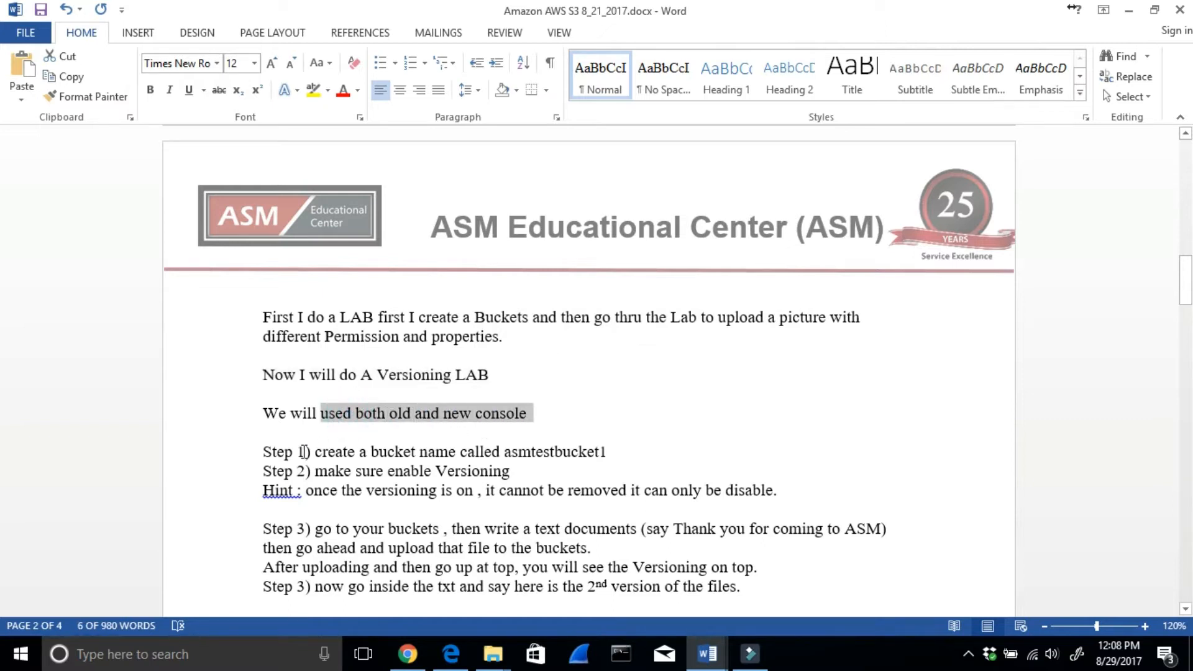
drag(315, 454, 619, 447)
drag(372, 473, 499, 473)
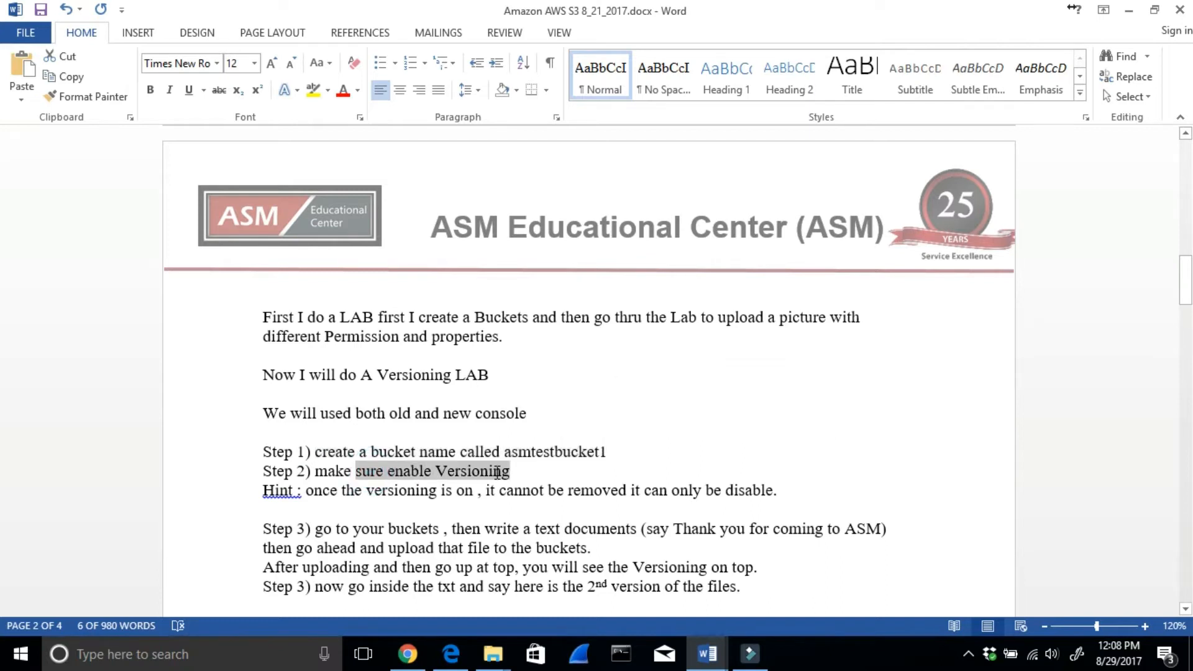
drag(327, 490, 784, 497)
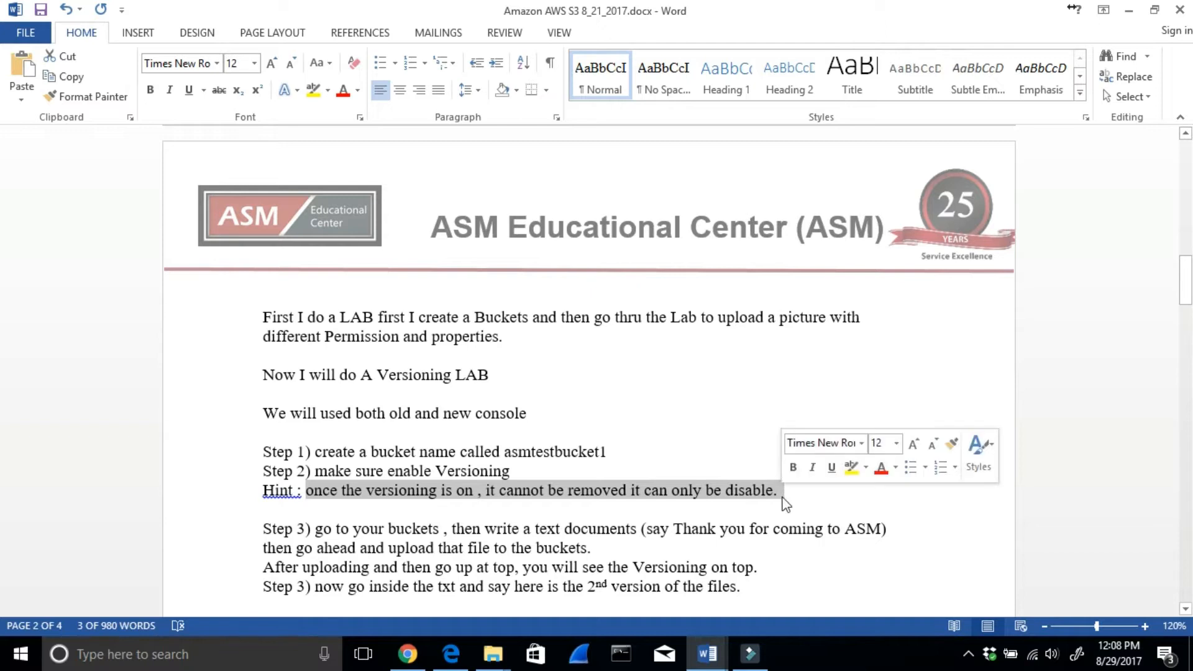
drag(304, 531, 799, 544)
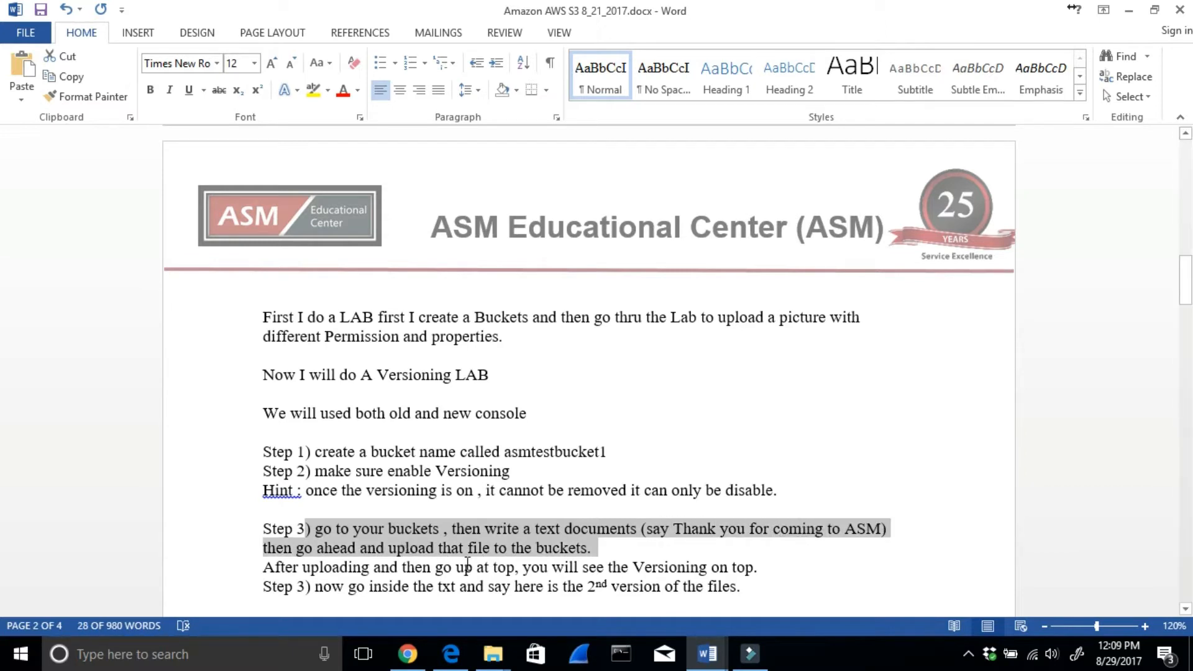
drag(343, 567, 693, 578)
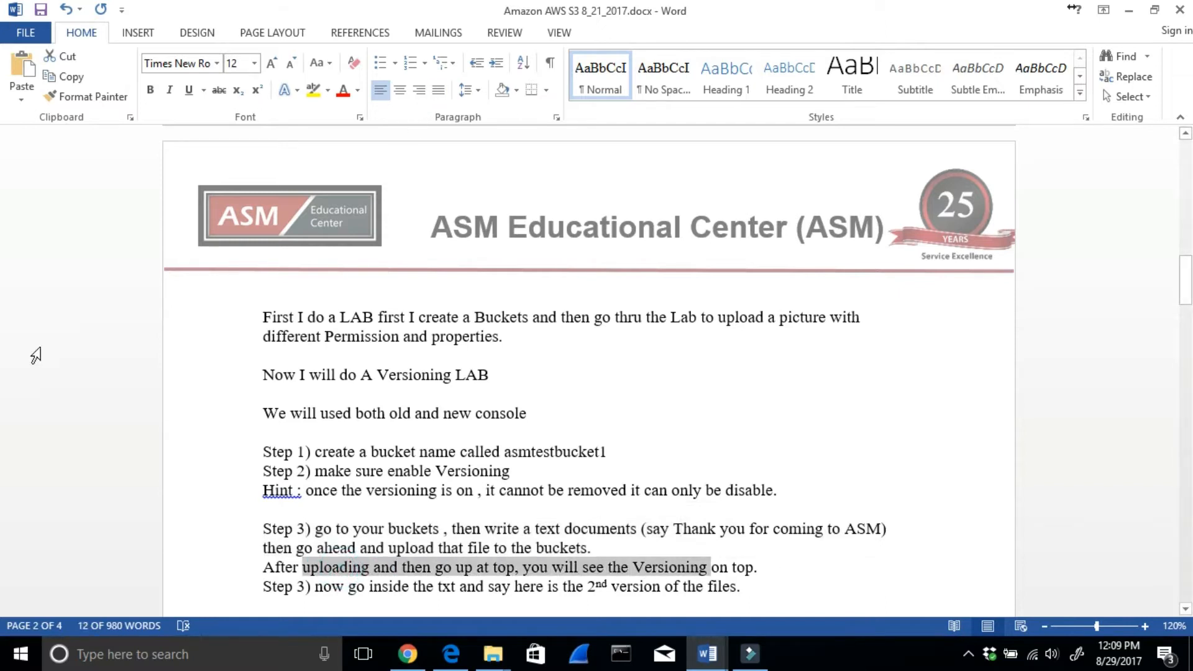
drag(361, 586, 766, 590)
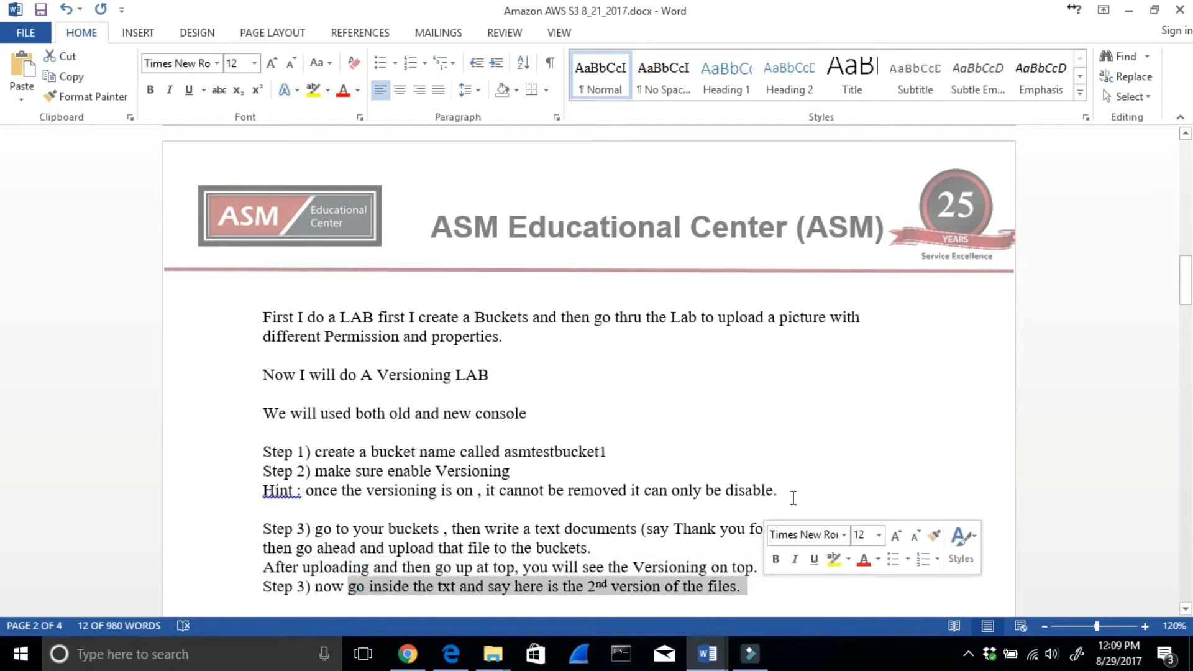
- Open the Amazon AWS S3 with Versioning and cross region replication 8_19_2017 folder inside the desktop's ASM notes 8-6-2017 folder
click(1133, 16)
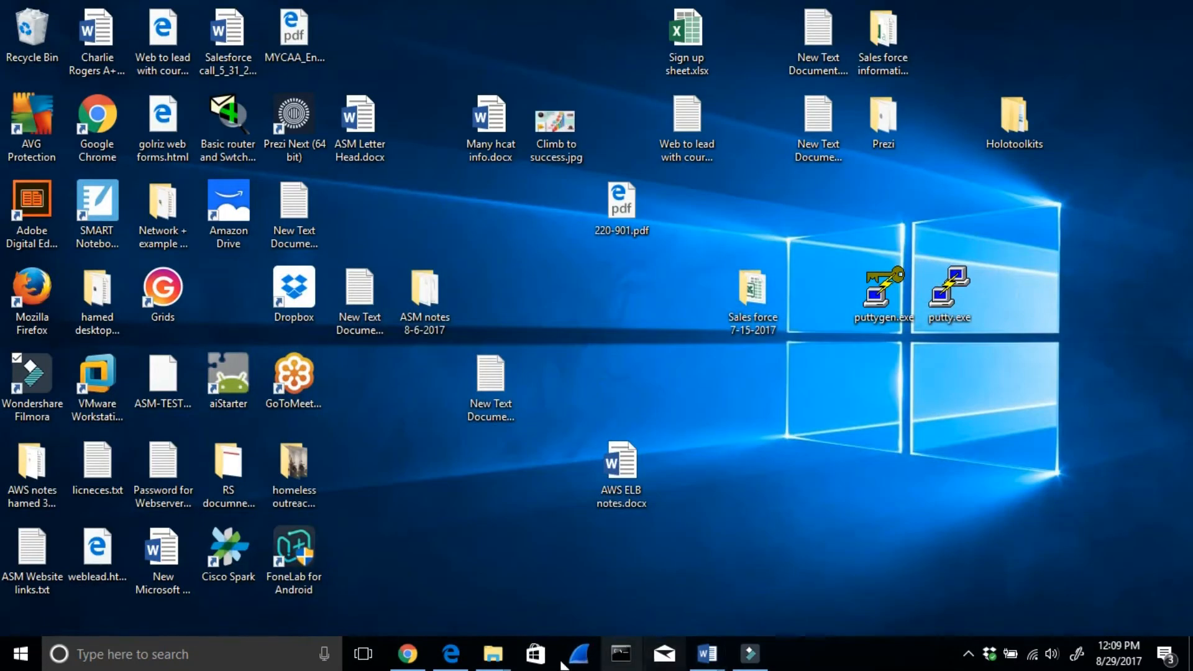
click(407, 655)
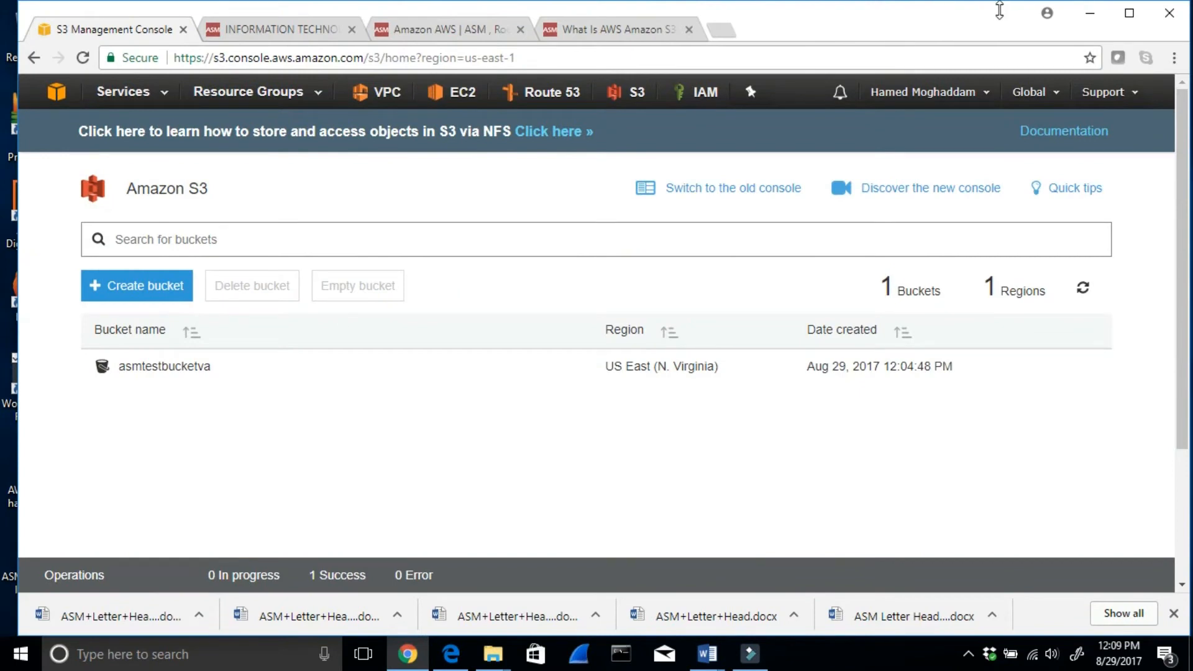
click(1091, 17)
click(426, 292)
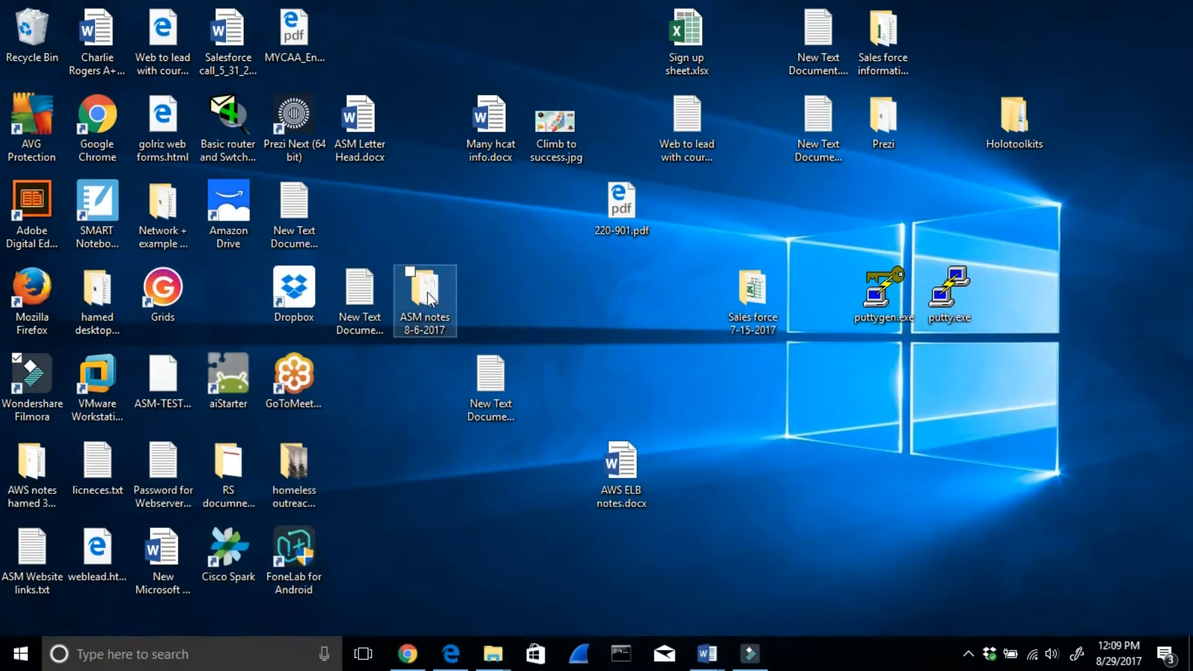
double_click(426, 291)
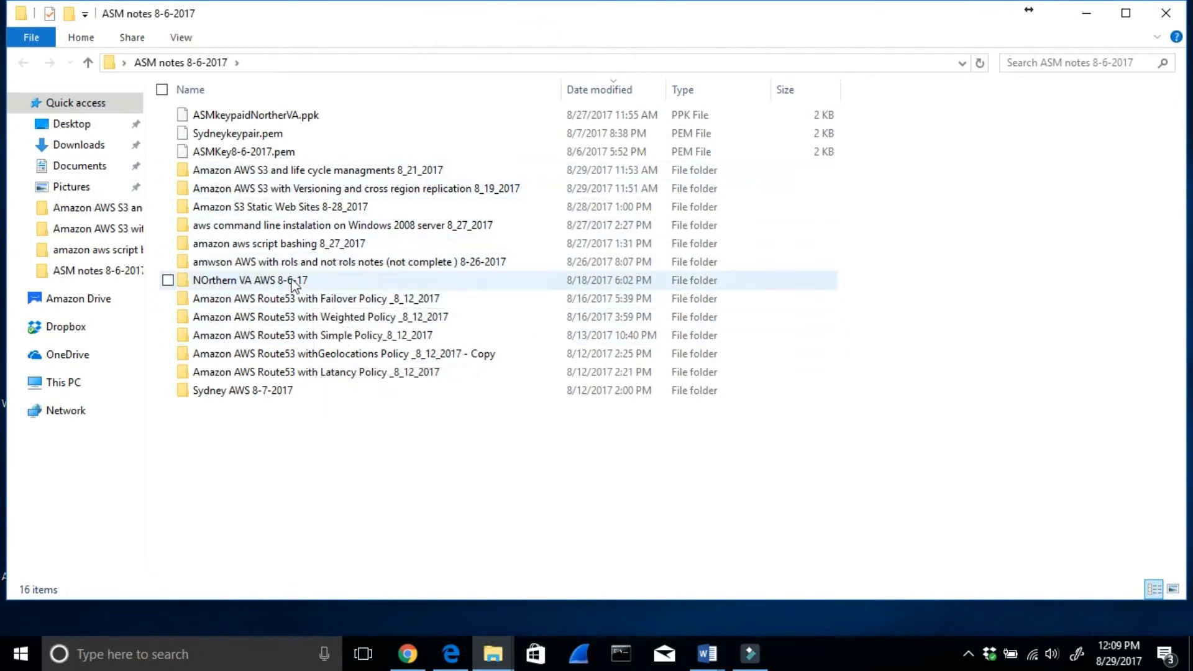
double_click(269, 193)
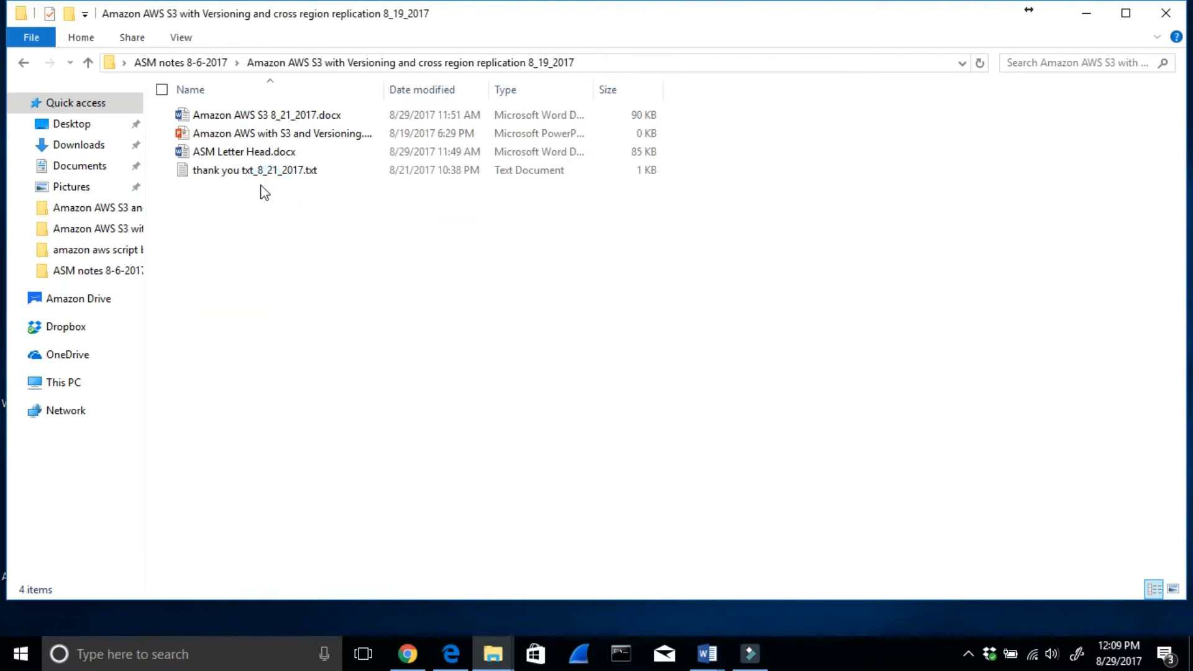
- Delete everything after the "Good morning class thank you for coming to ASM" line in thank you txt_8_21_2017.txt, then save and close the file
click(257, 177)
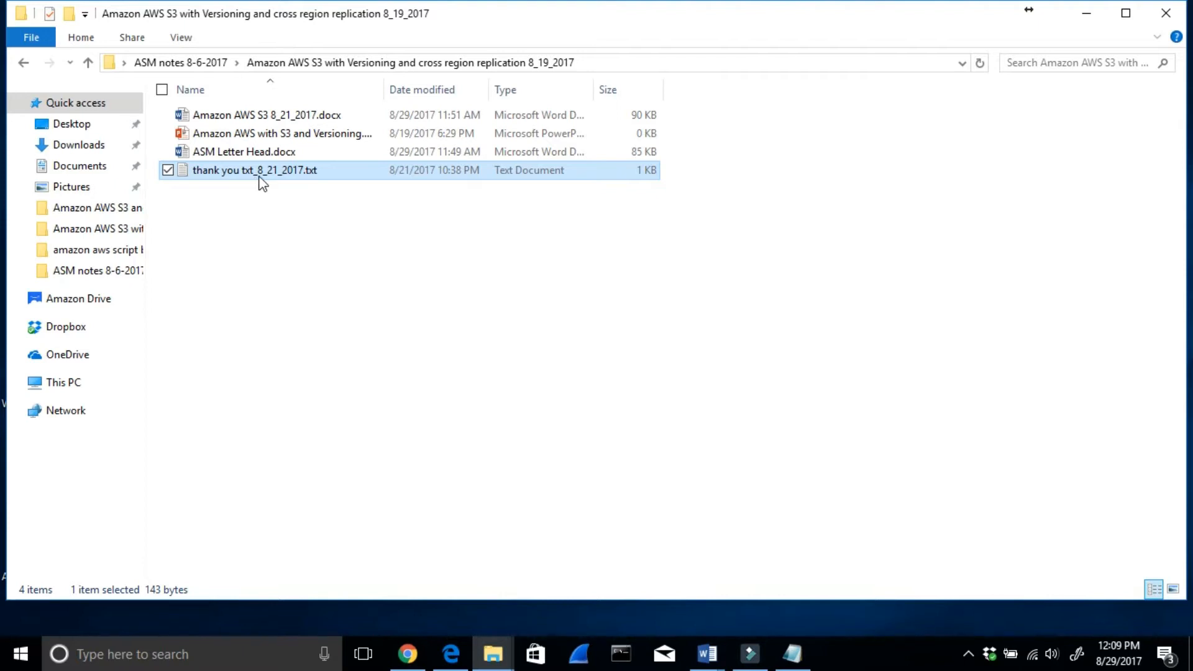
double_click(260, 176)
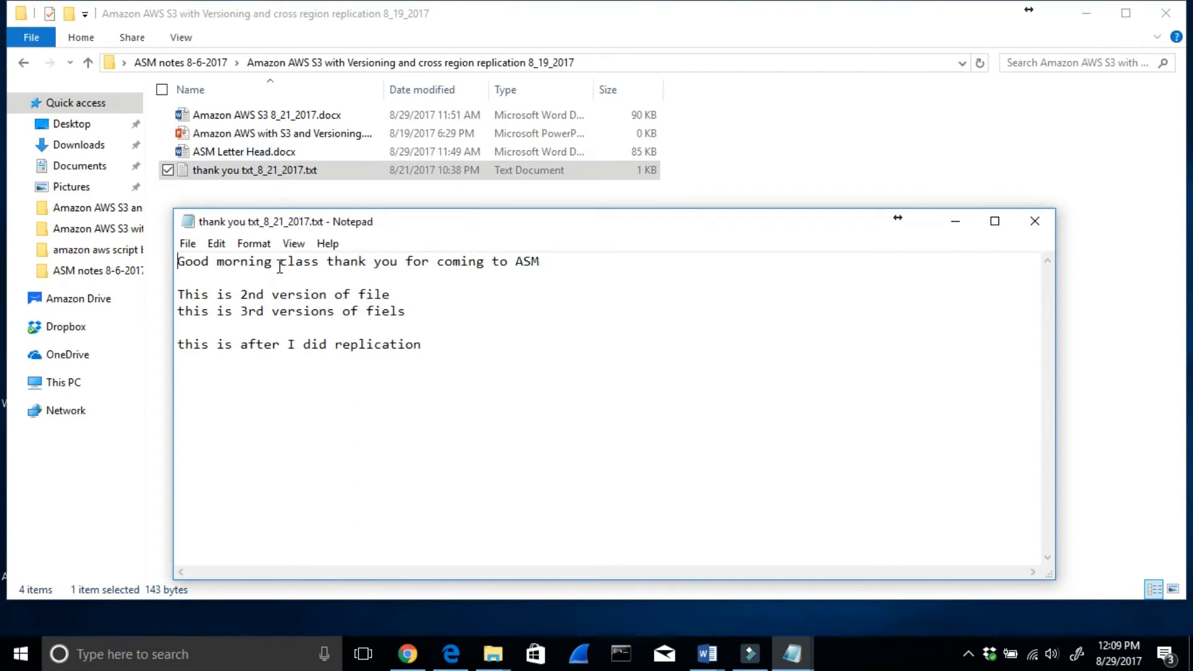
drag(460, 348, 142, 293)
key(Delete)
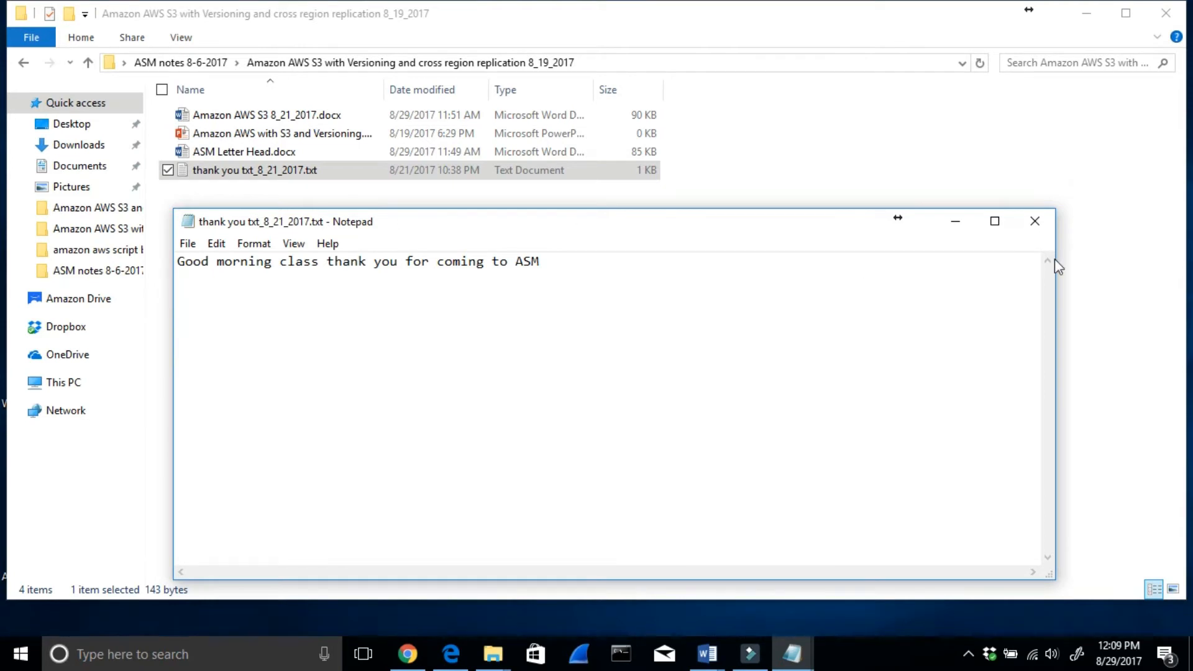
click(1035, 221)
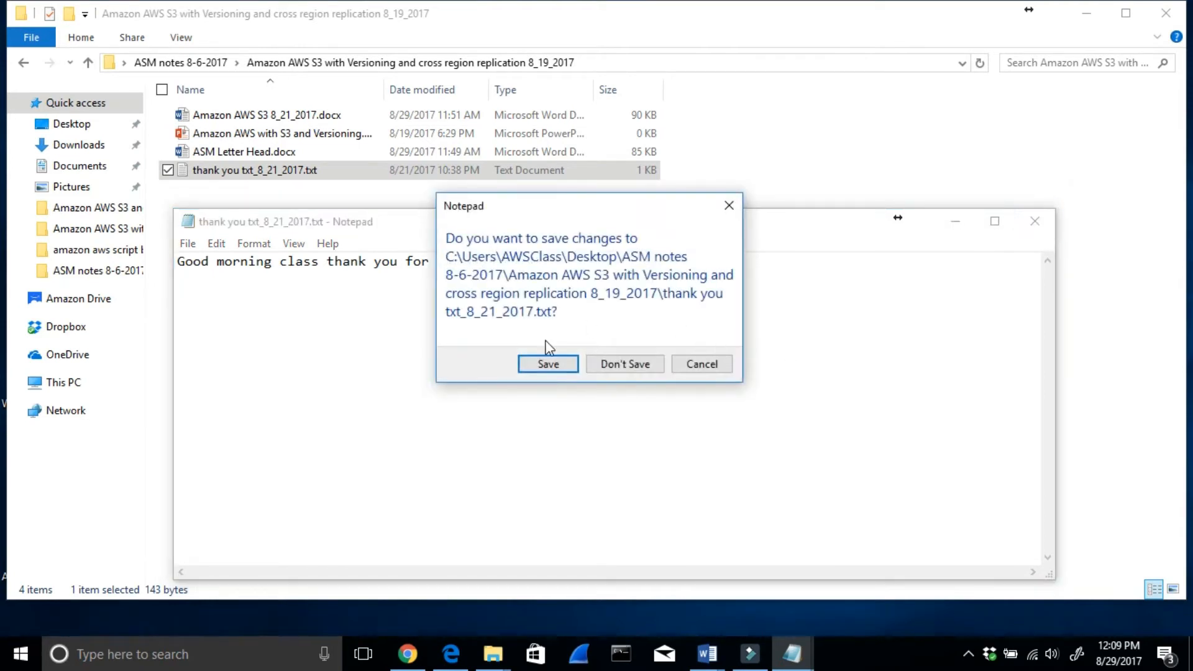
click(539, 363)
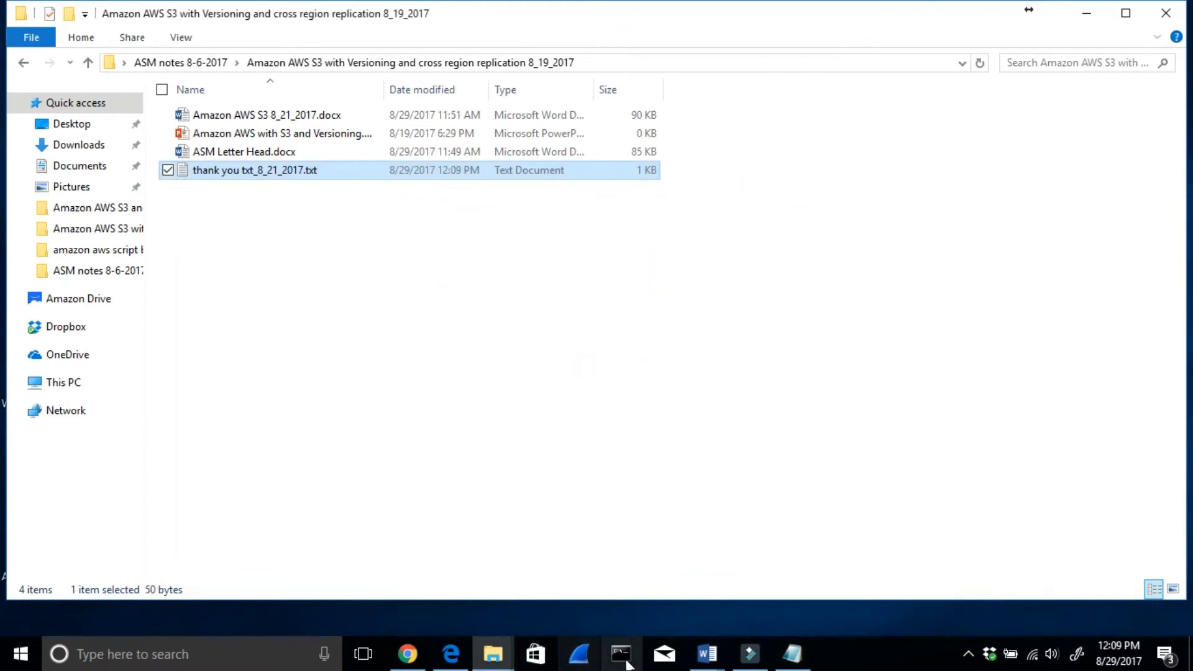
- Switch to the S3 Management Console in Chrome, clearing away the folder window and the leftover Notepad window
mouse_move(401, 663)
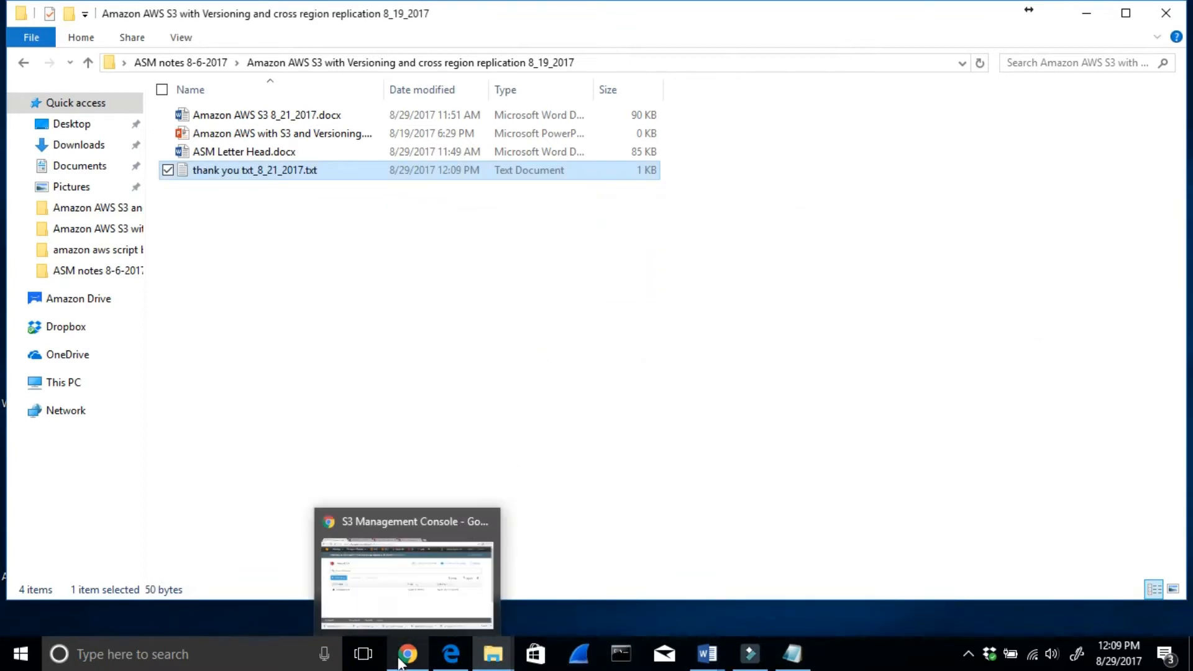
click(365, 595)
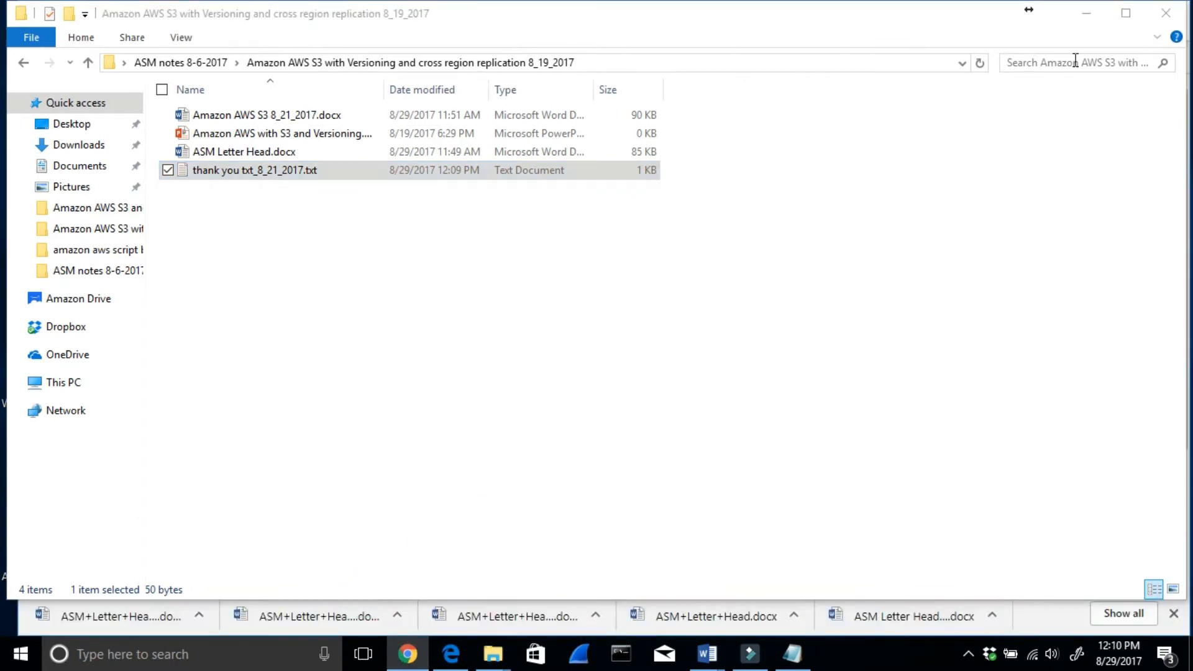
click(1087, 13)
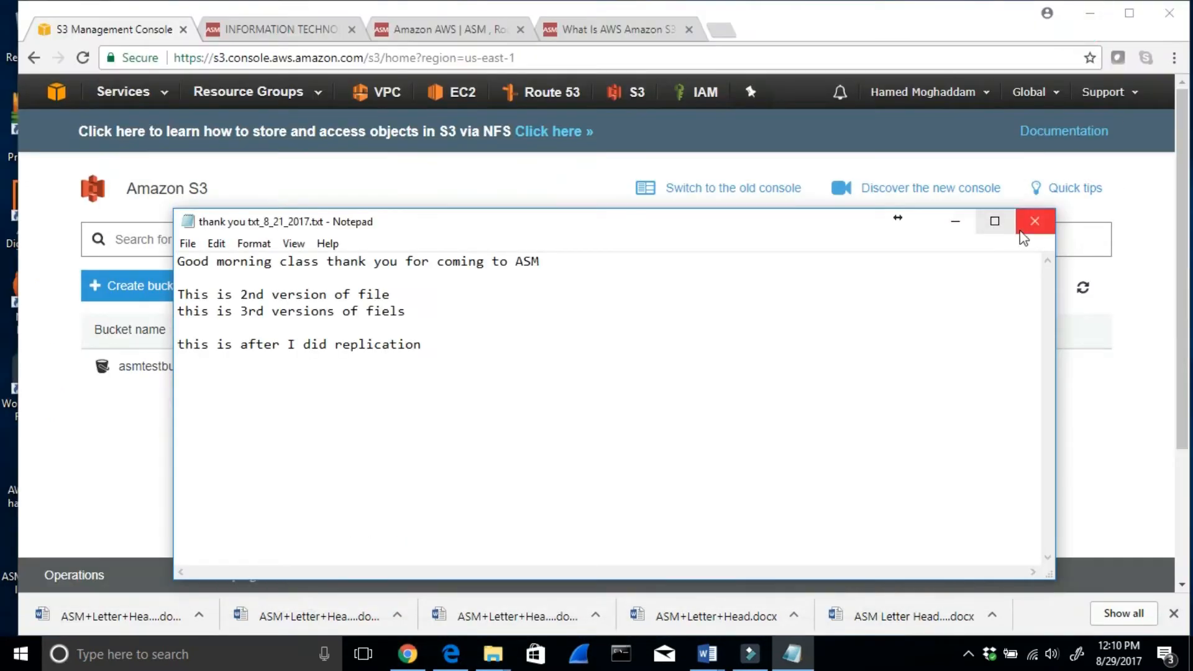
click(1035, 222)
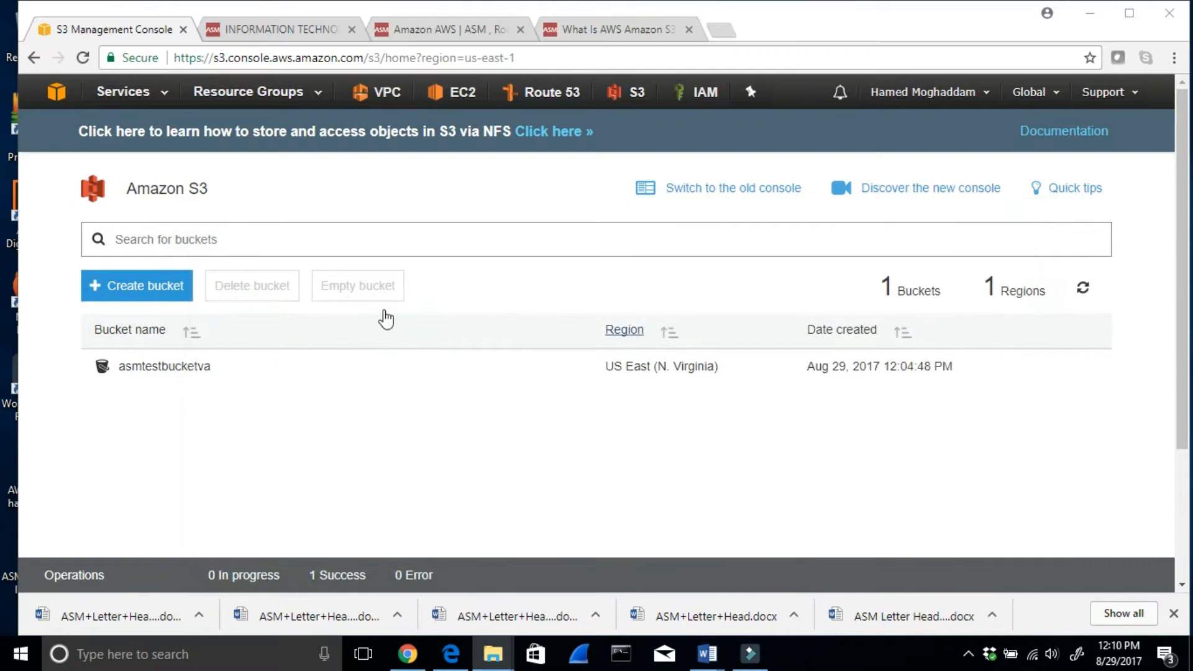
- Start a new S3 bucket named asmversioningtest in the US East (N. Virginia) region
click(151, 285)
click(453, 313)
text(ASM)
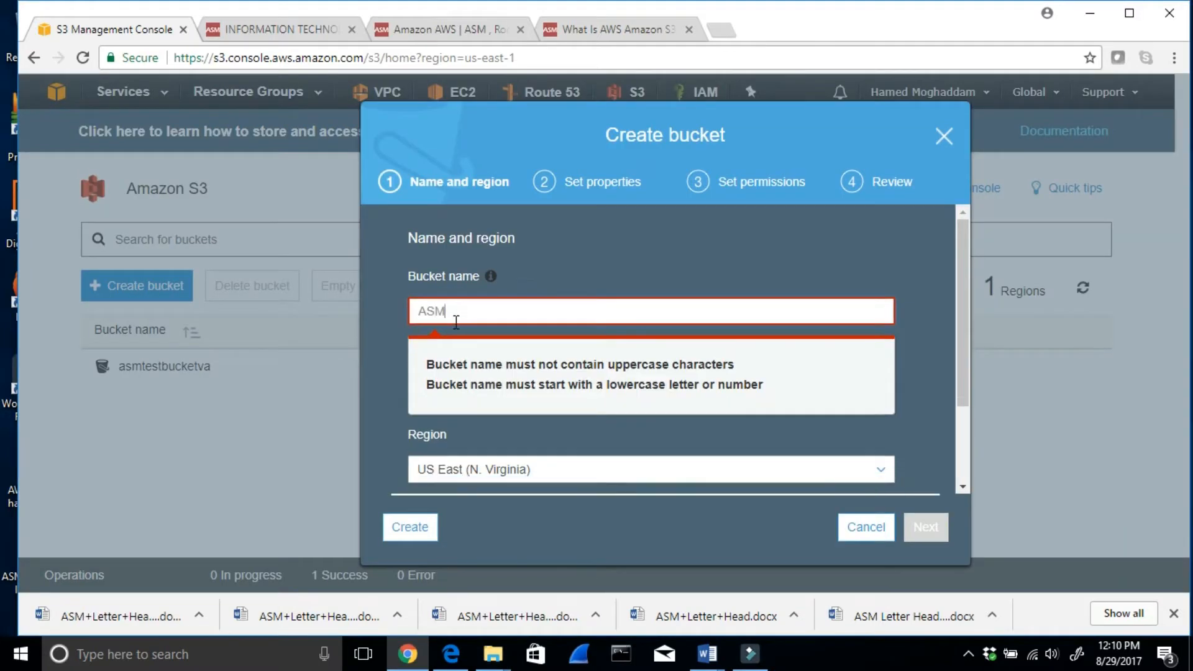
key(BackSpace)
key(BackSpace)
text(asmversioningtest)
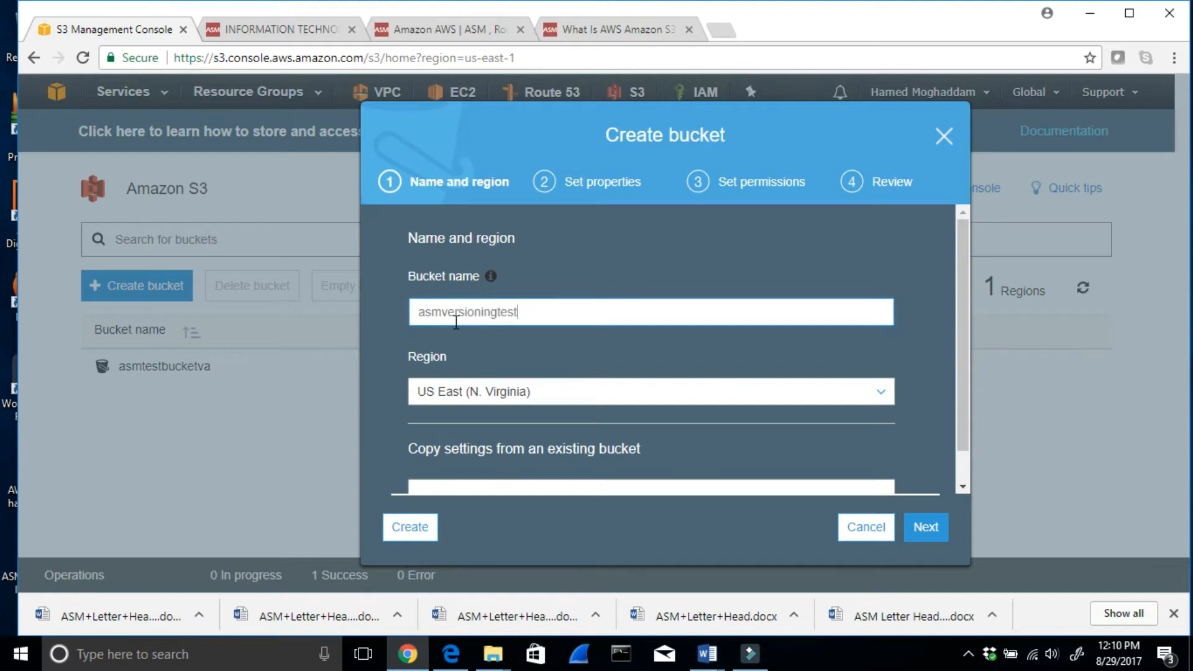
- Enable versioning in the new bucket's properties and save the setting
click(926, 528)
scroll(875, 431, up, 3)
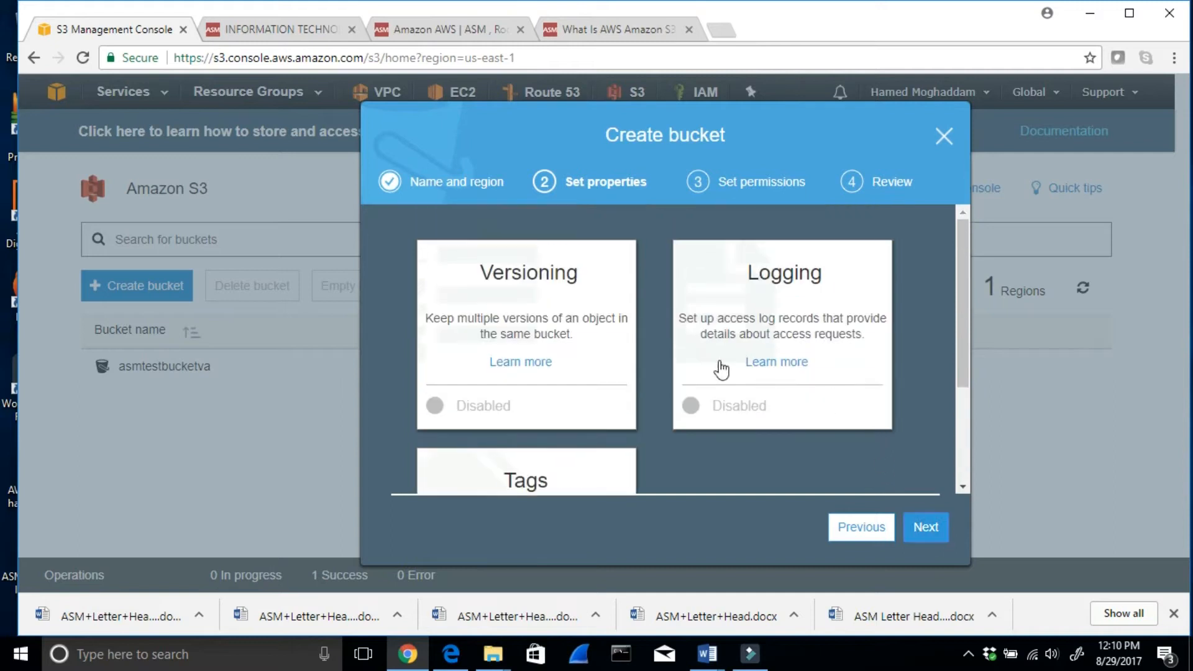
click(546, 336)
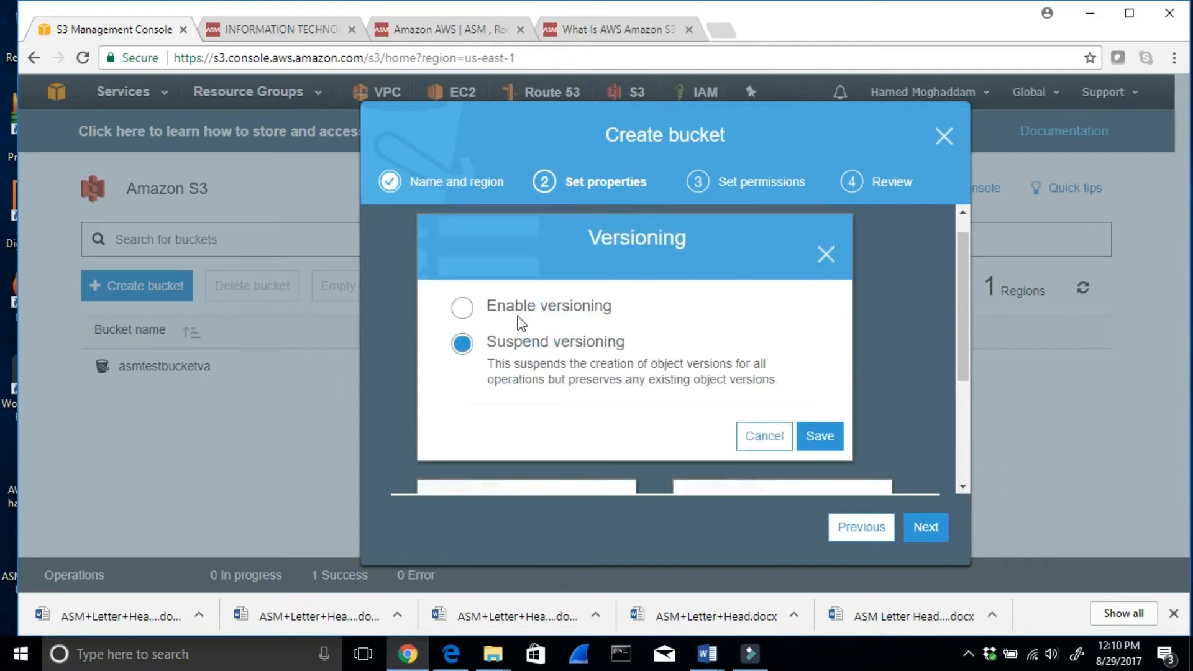
click(464, 309)
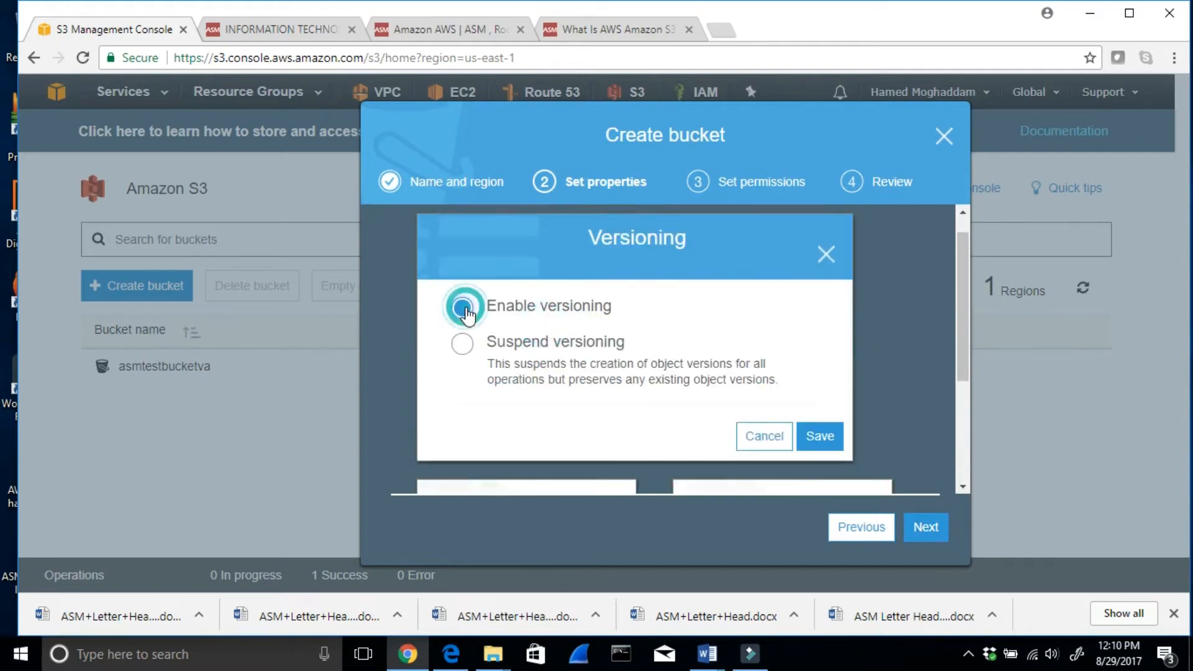
click(814, 435)
scroll(819, 423, down, 2)
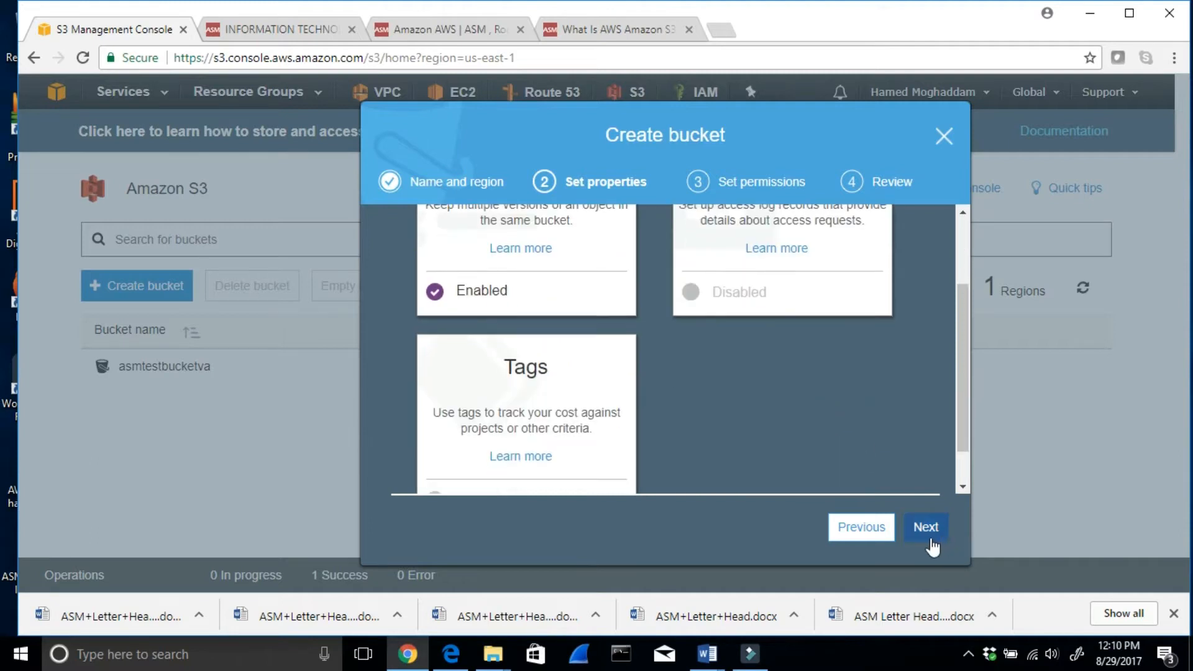
- Keep the default bucket permissions without public read access and create the bucket
click(927, 529)
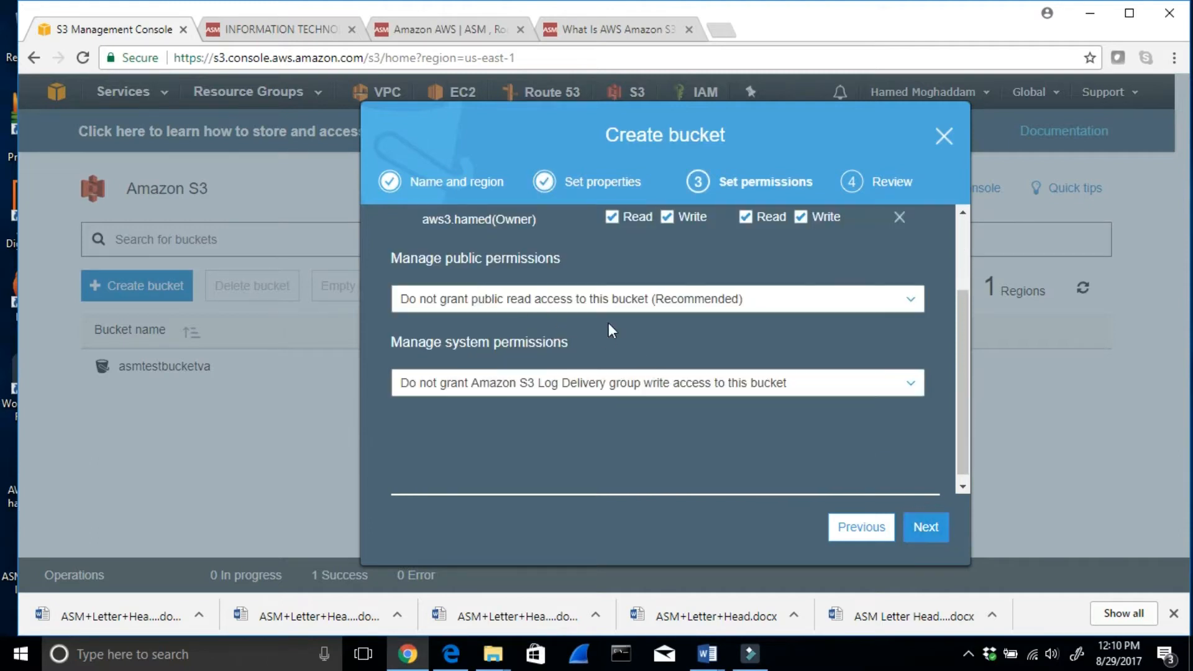
click(937, 528)
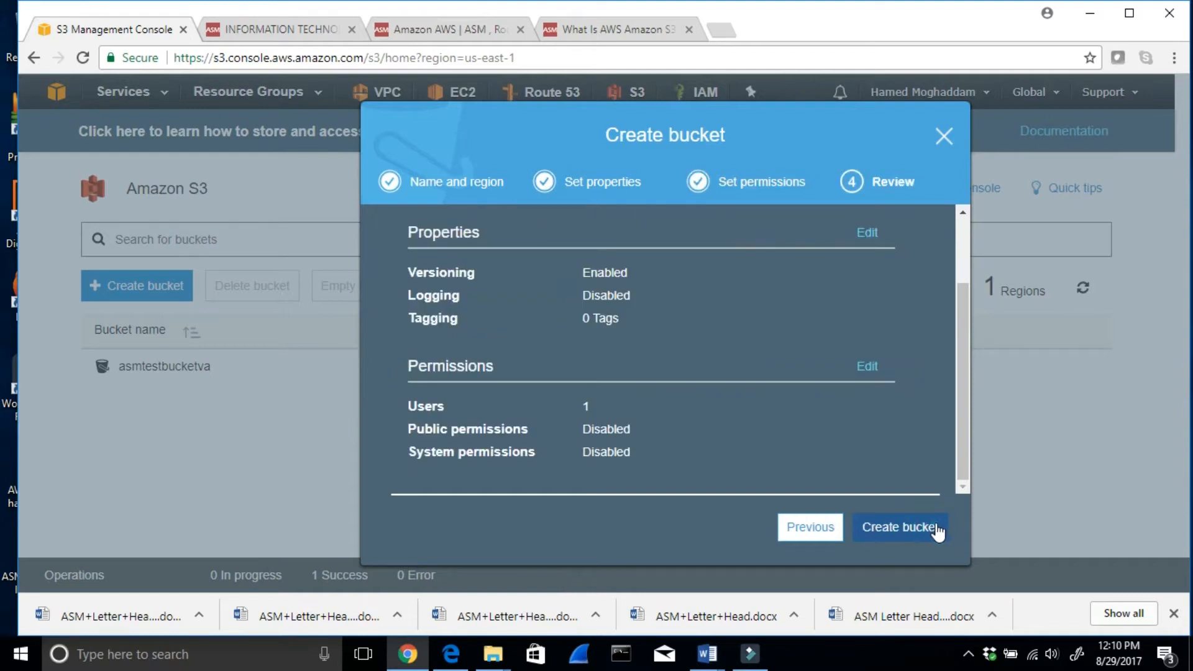
click(906, 528)
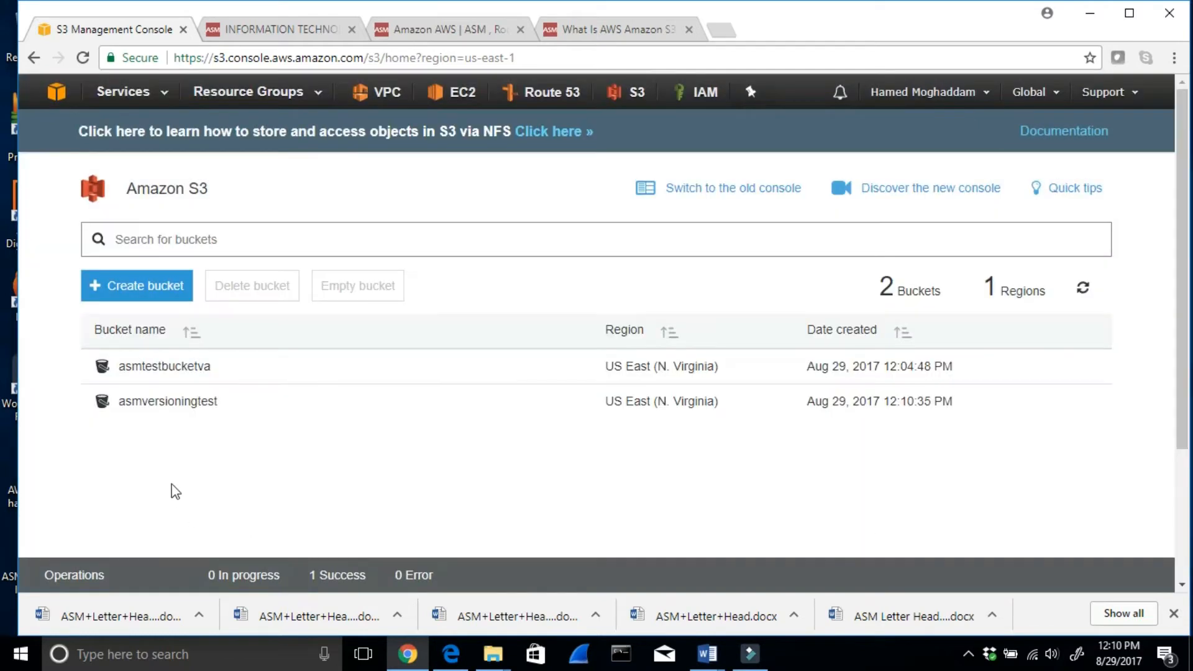
- Start an upload to the asmversioningtest bucket and add the file thank you txt_8_21_2017.txt
click(166, 402)
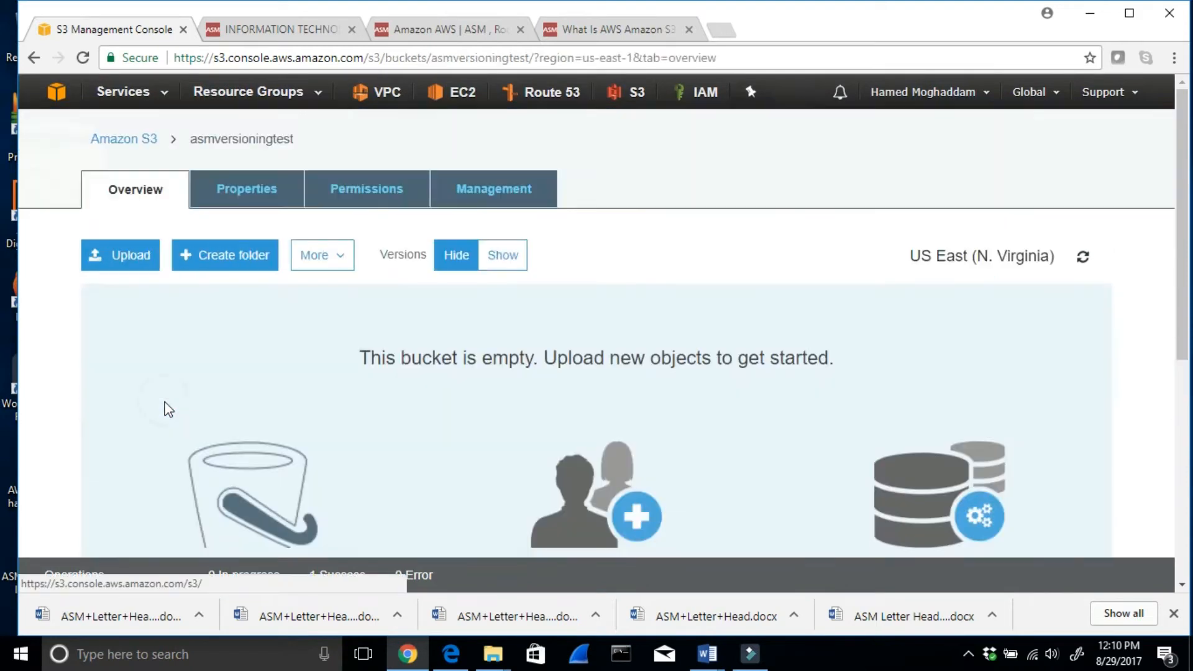
click(125, 255)
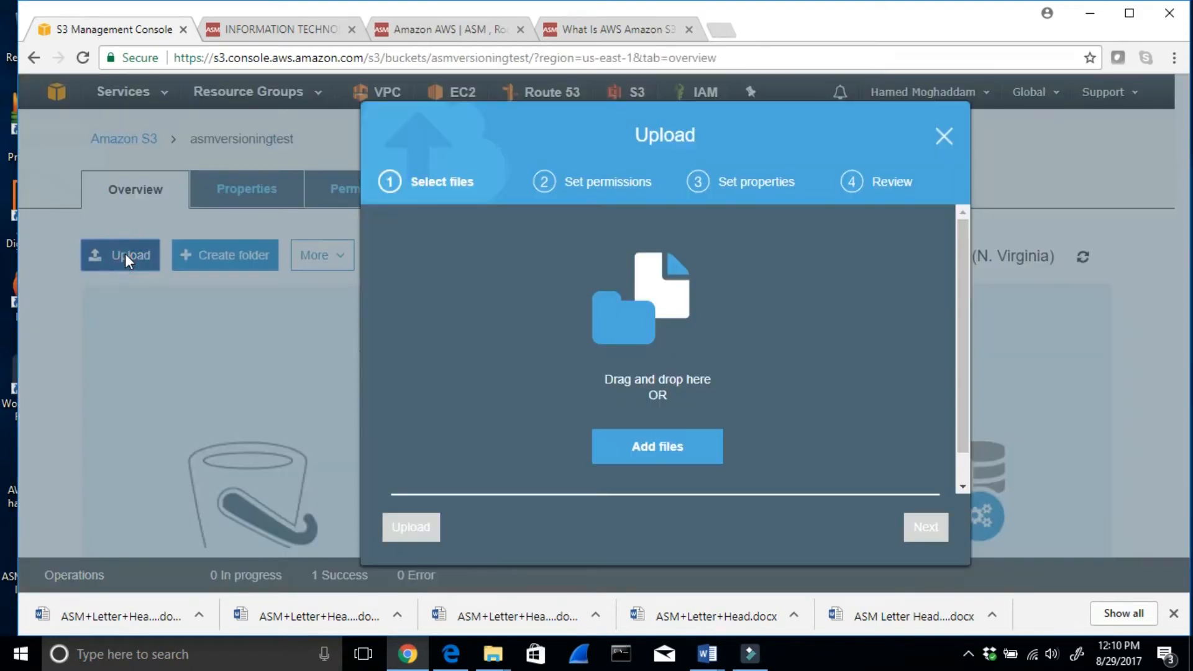
click(659, 450)
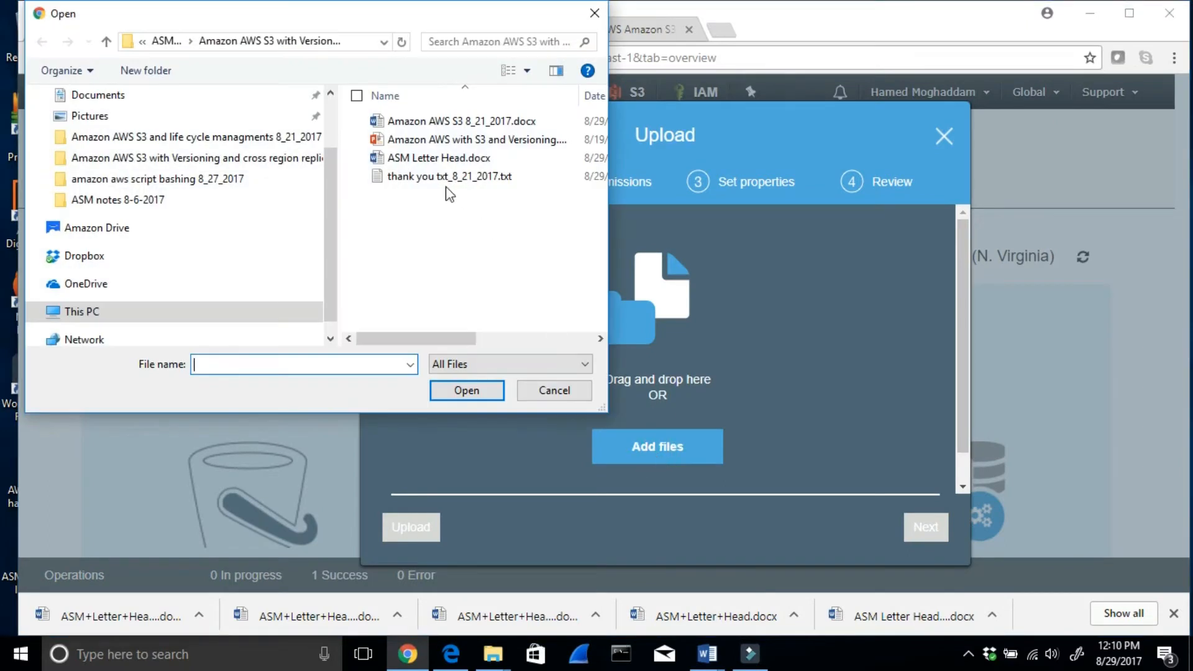
click(443, 178)
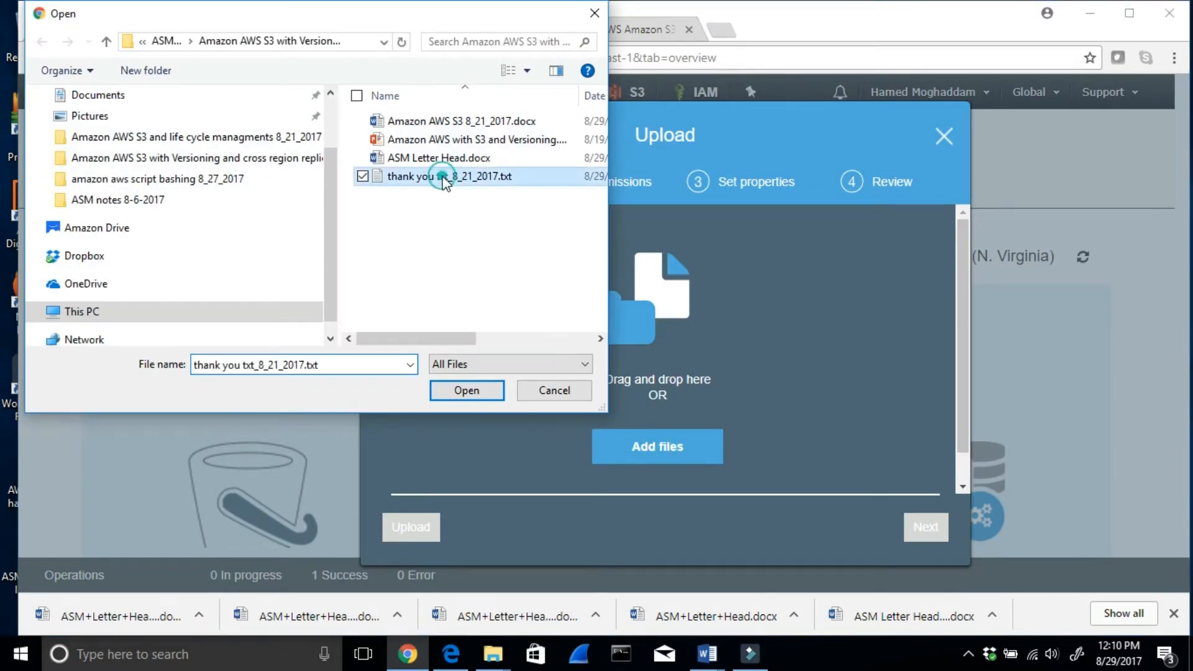
click(463, 391)
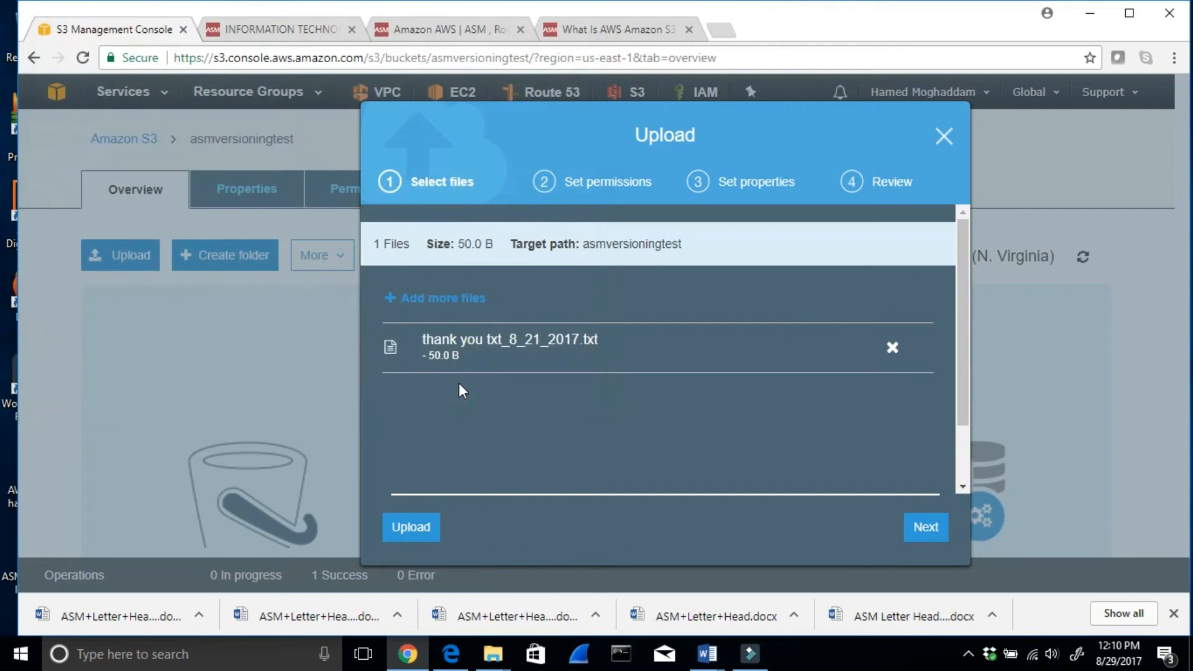
- Grant public read access to the file and upload it with Standard storage class and no encryption
click(921, 532)
click(898, 471)
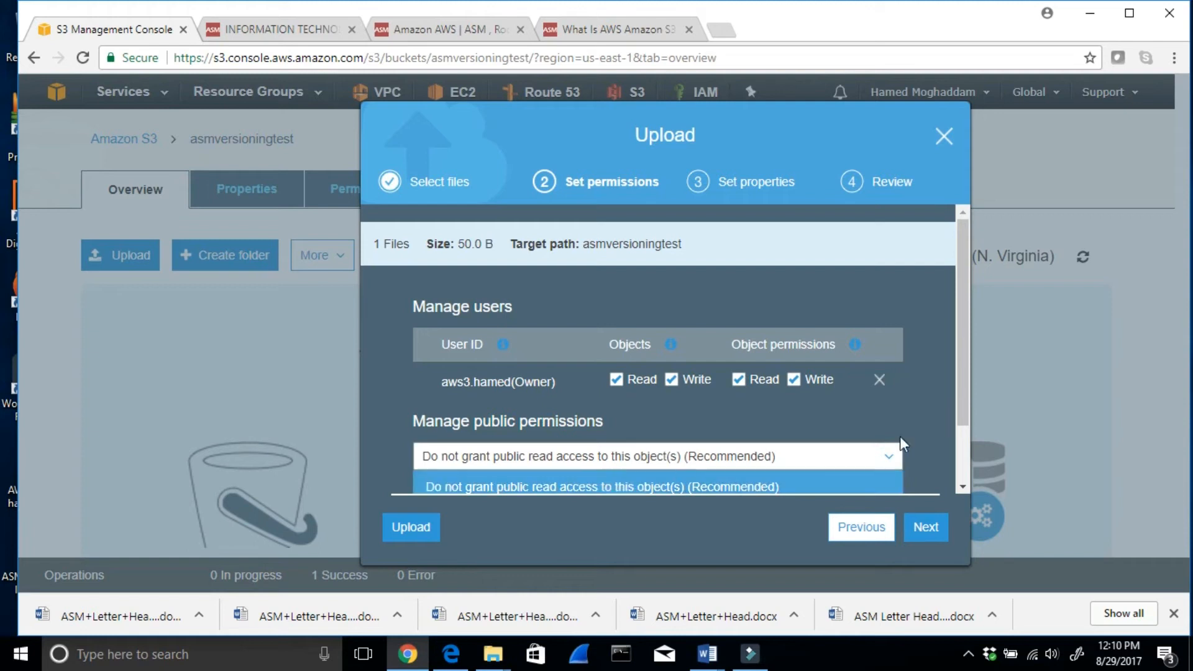
scroll(912, 430, down, 1)
click(580, 442)
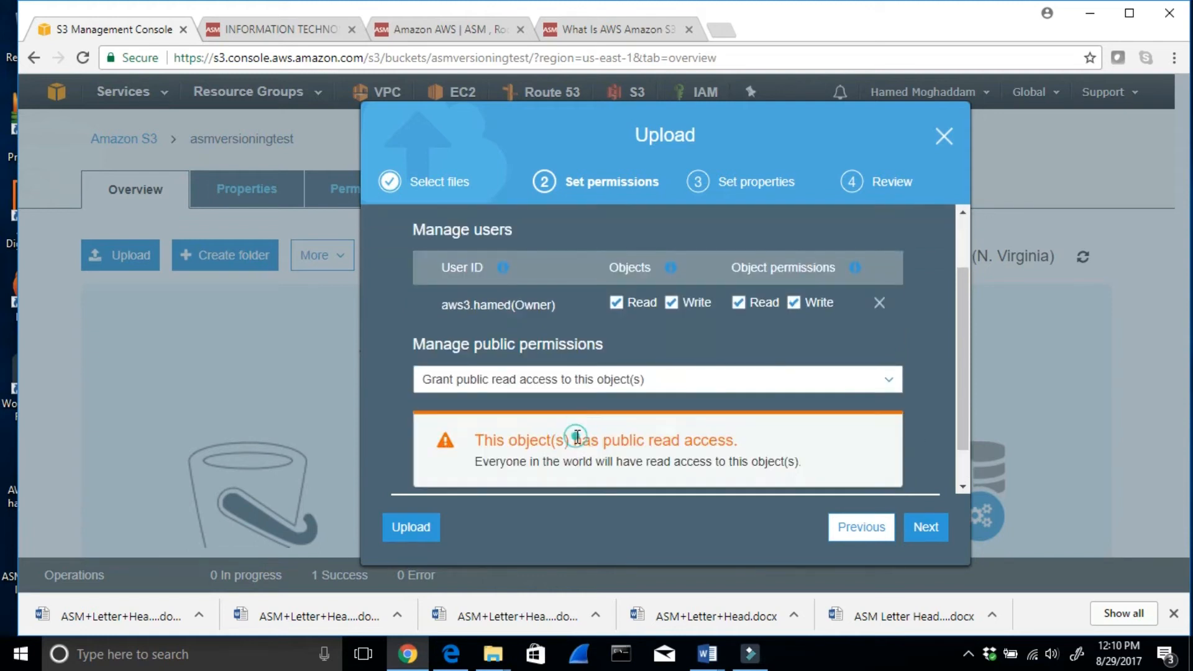
click(925, 526)
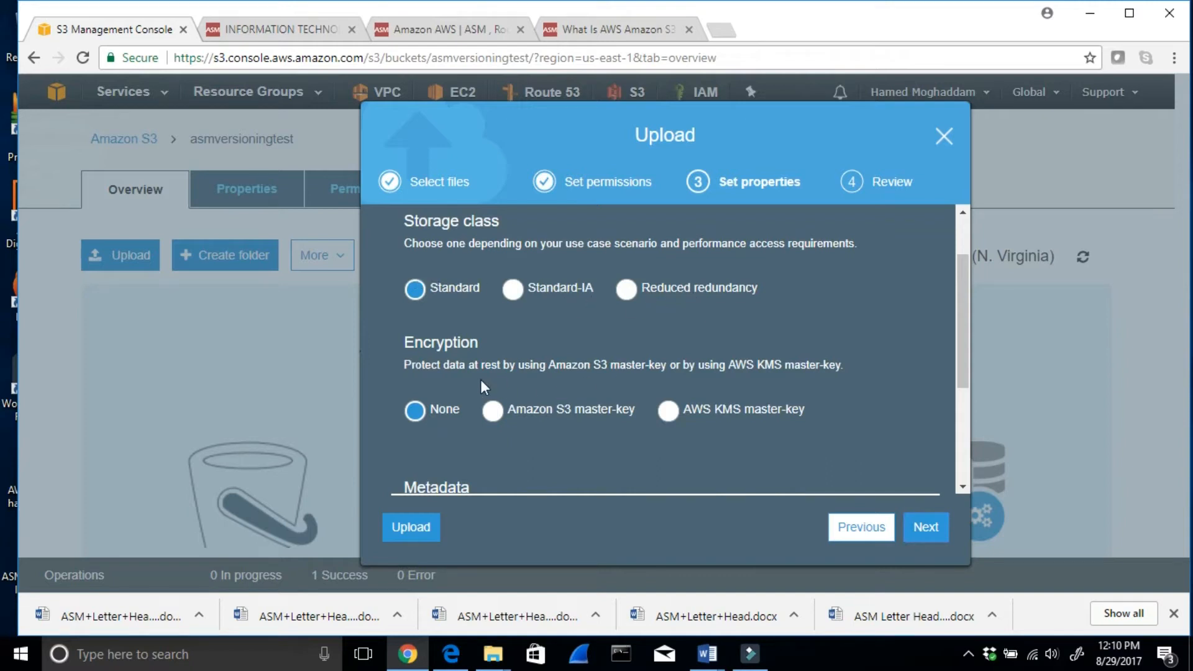
click(921, 534)
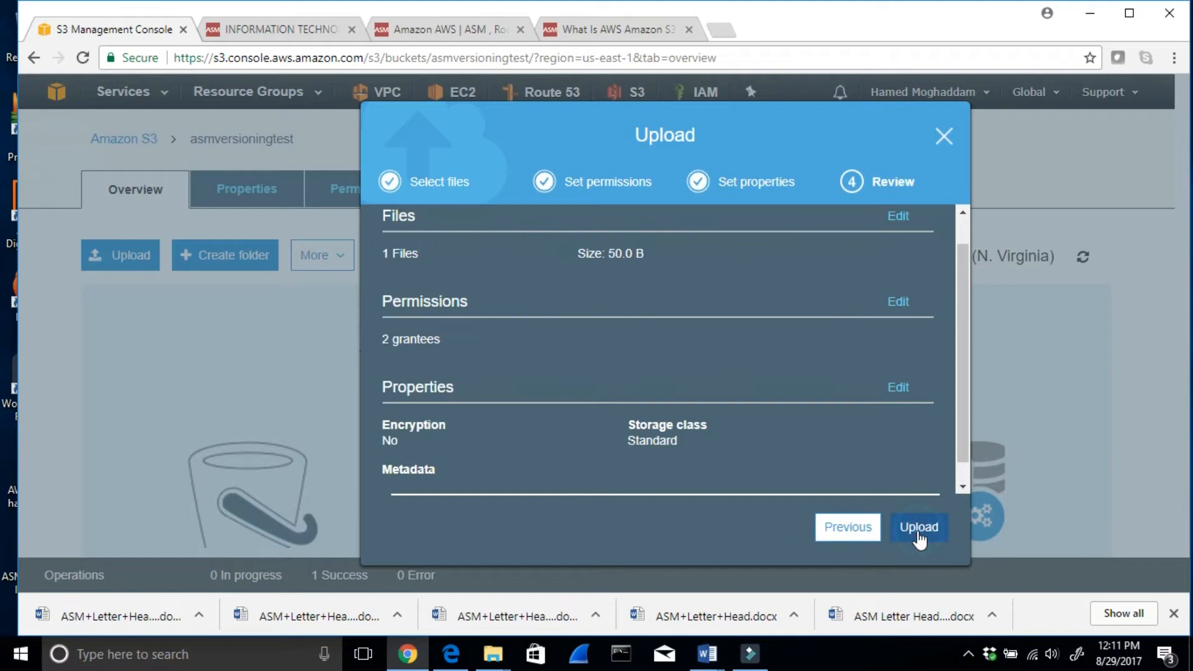
click(917, 532)
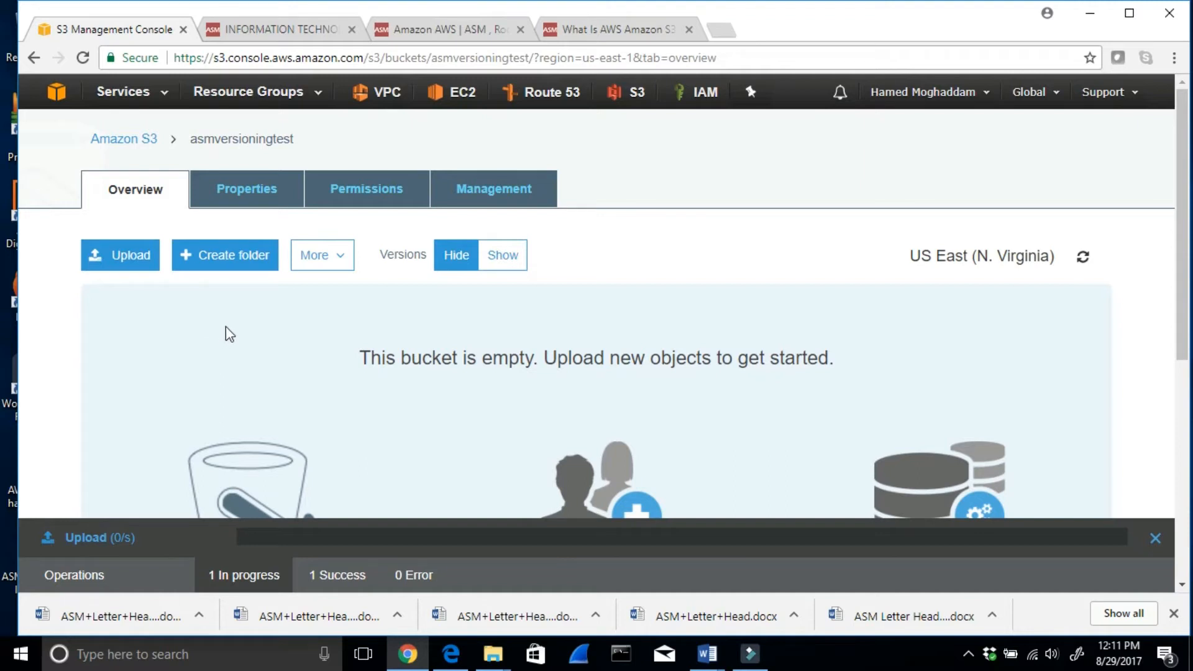
- Open the uploaded text file's object link in a new browser tab and read its content
scroll(226, 327, down, 1)
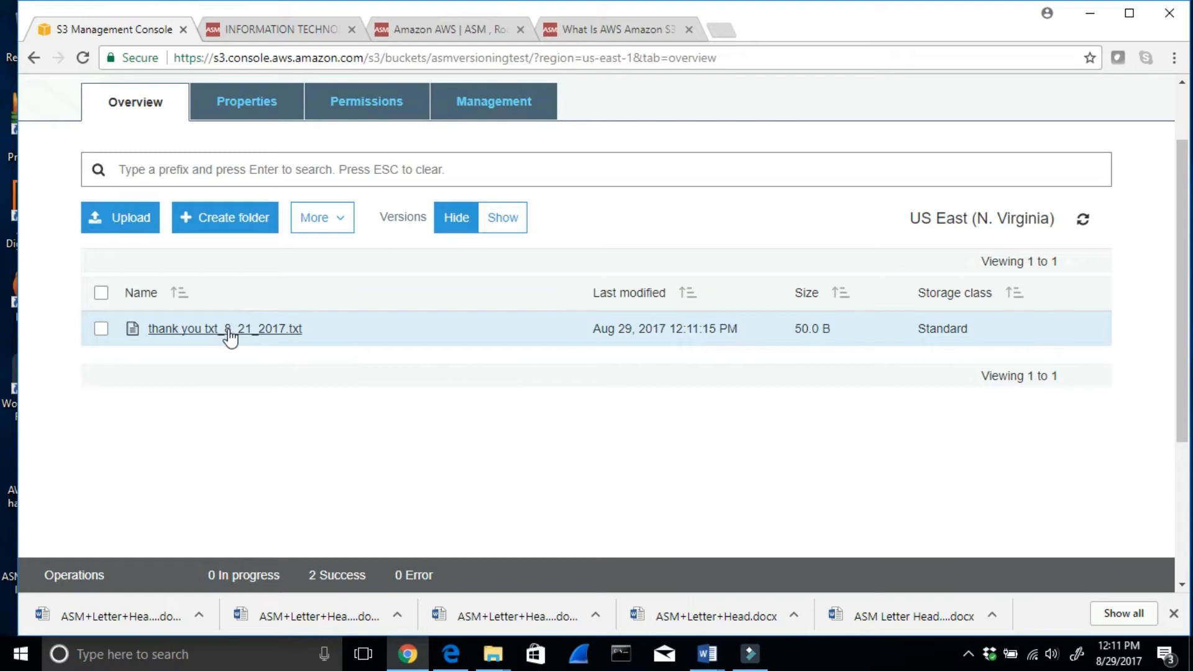
click(229, 336)
scroll(392, 370, down, 1)
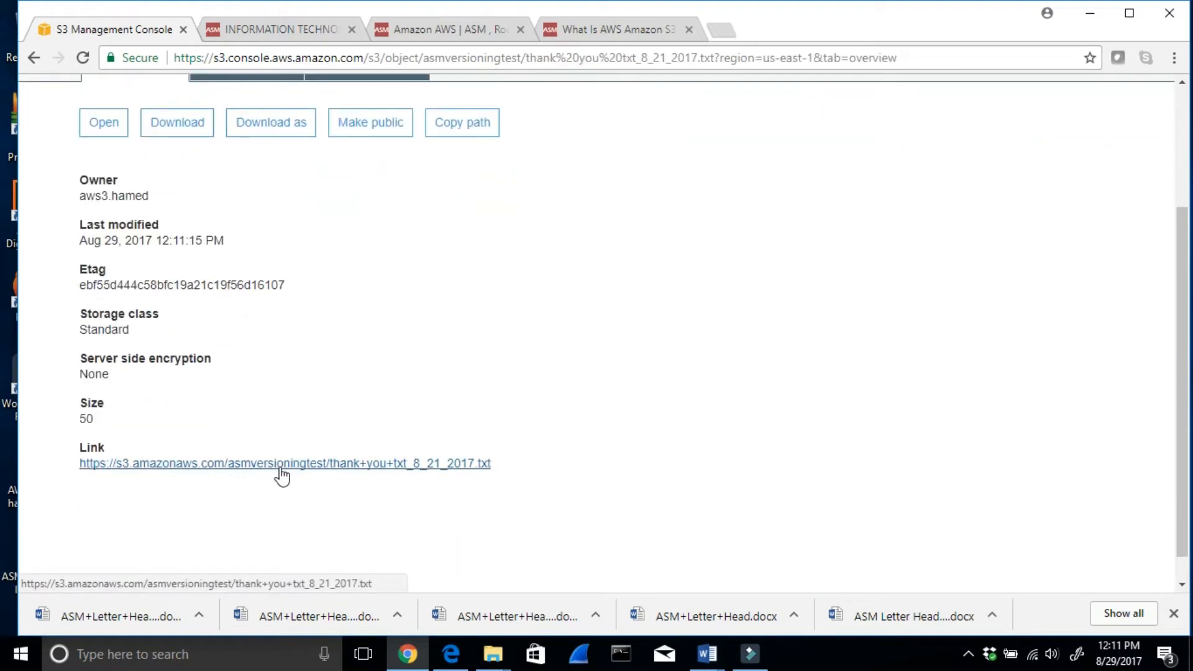
right_click(415, 471)
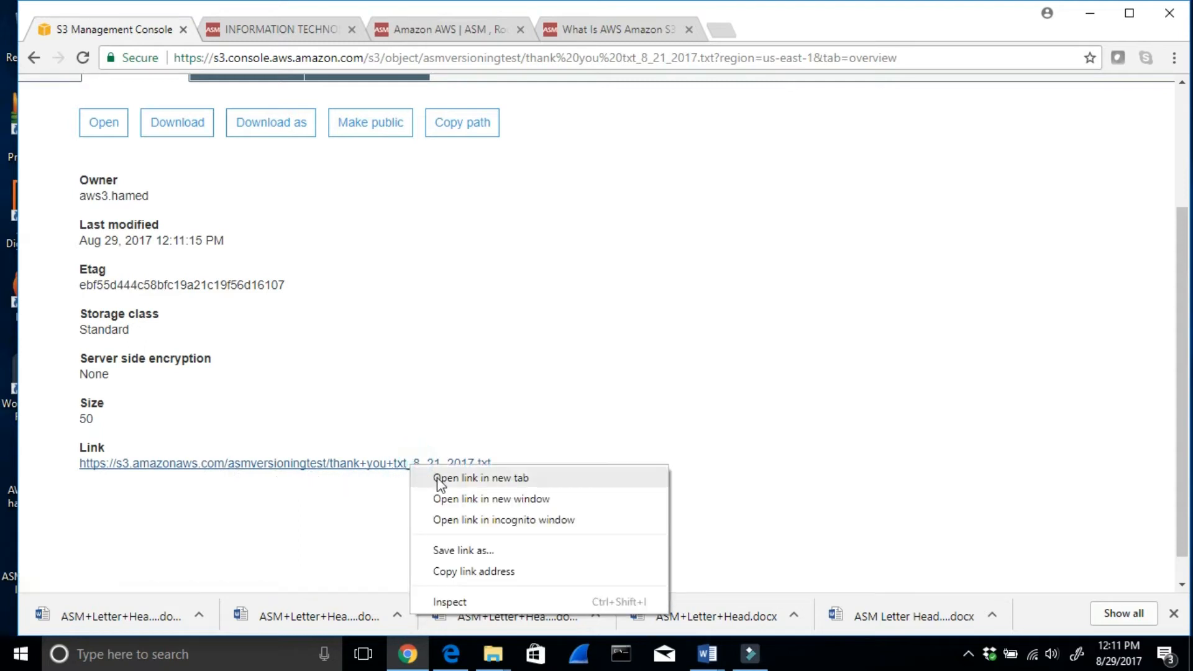
click(439, 478)
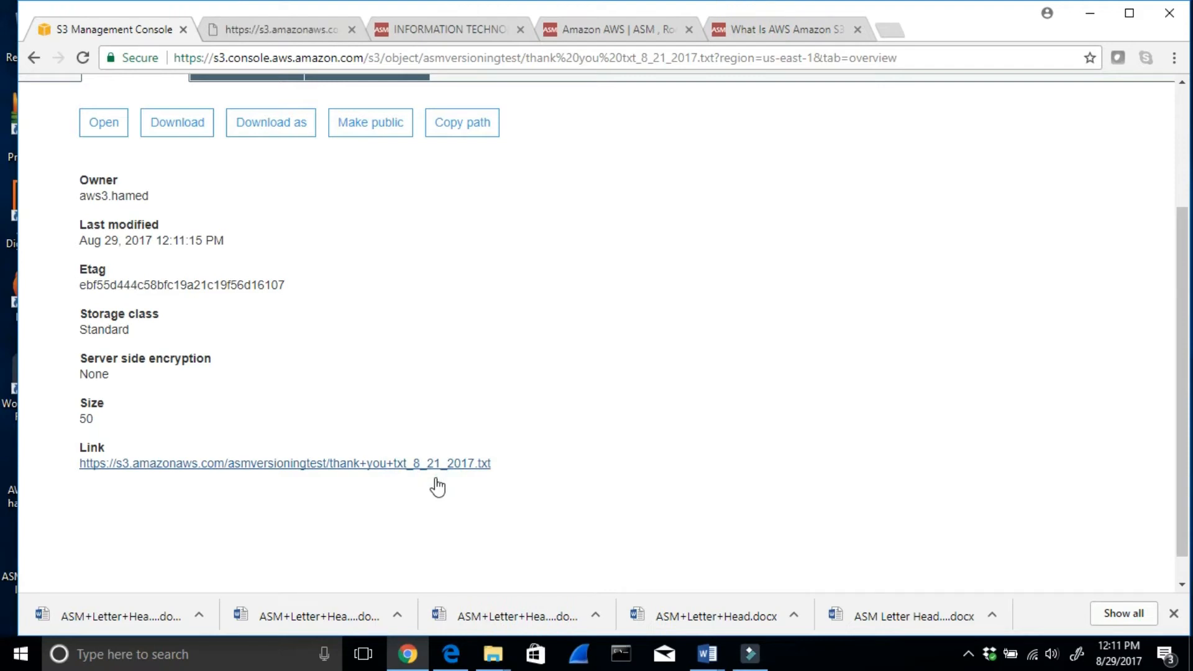
click(296, 31)
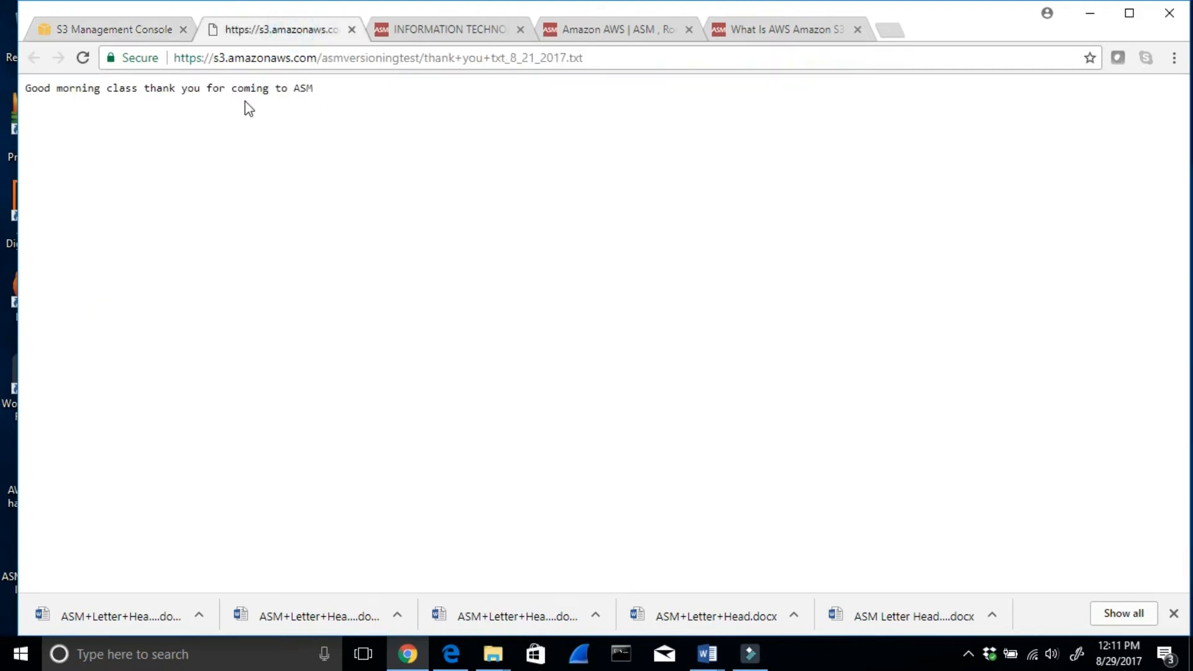
drag(65, 92, 120, 100)
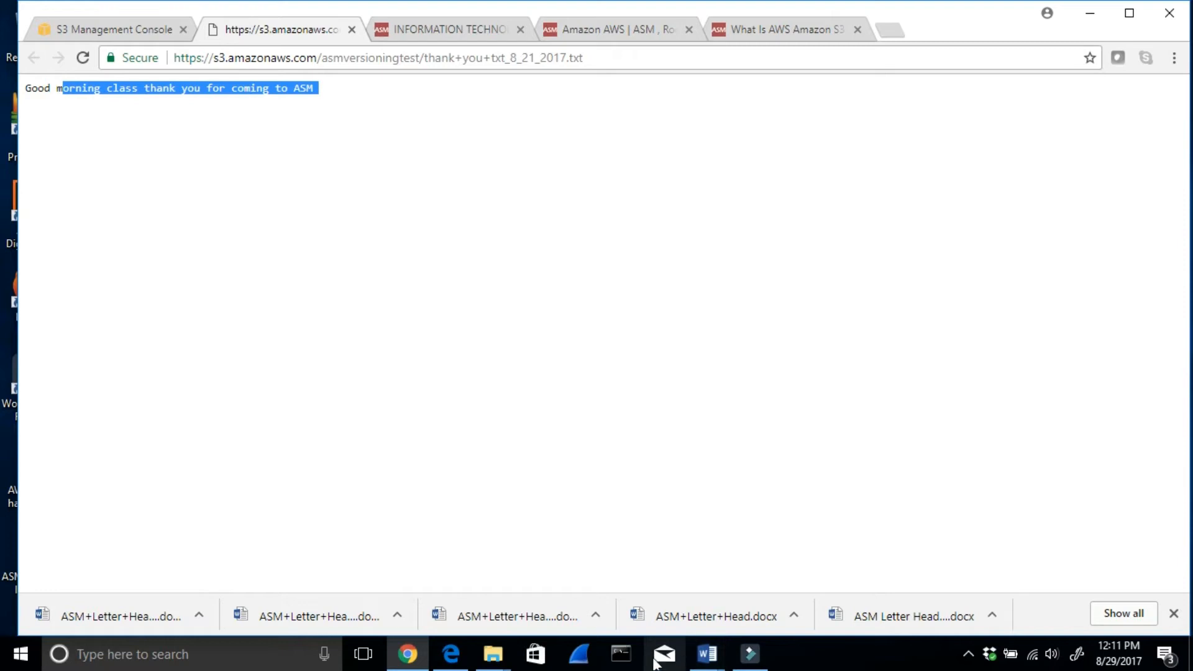
- Switch to File Explorer and open thank you txt_8_21_2017.txt from the Amazon AWS S3 with Versioning and cross region replication 8_19_2017 folder
click(1089, 19)
double_click(438, 299)
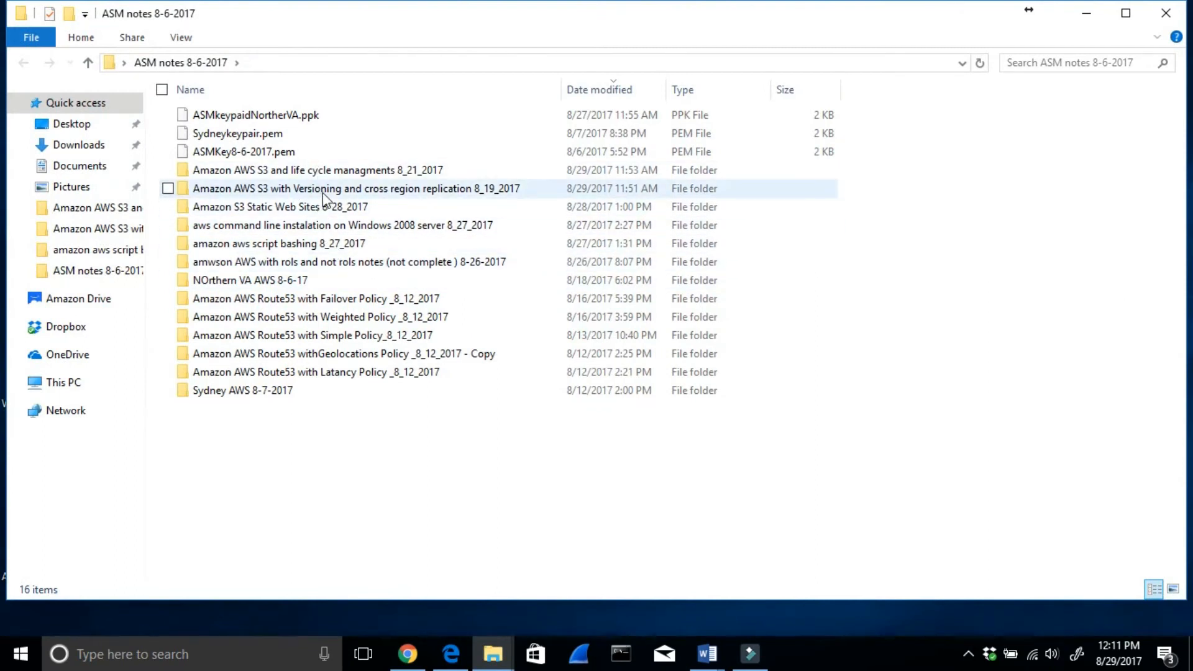
double_click(324, 190)
double_click(292, 174)
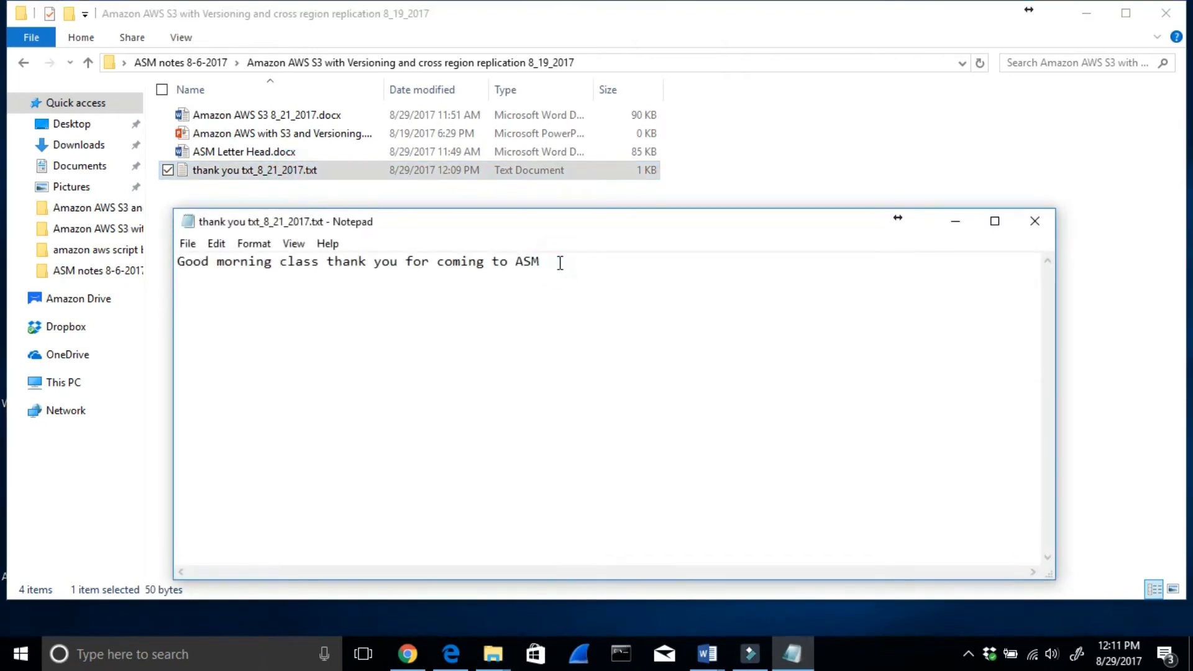
- Add the line "this is version 2" below the greeting, save the text file and minimize Notepad
text(version)
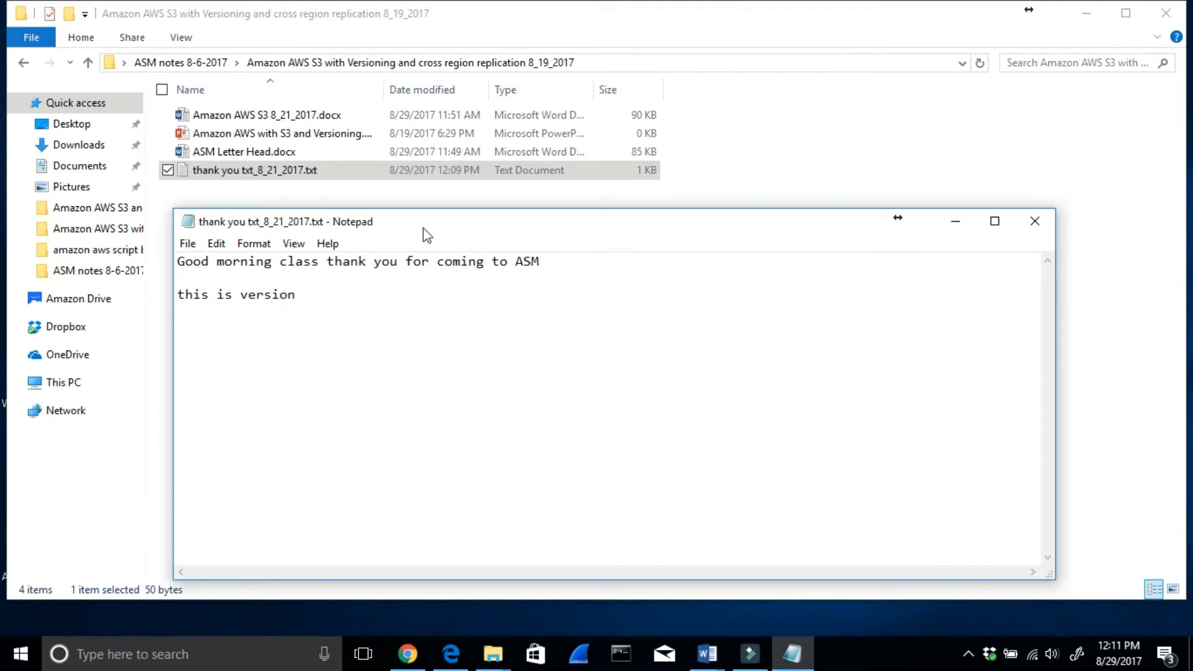
click(324, 297)
click(187, 244)
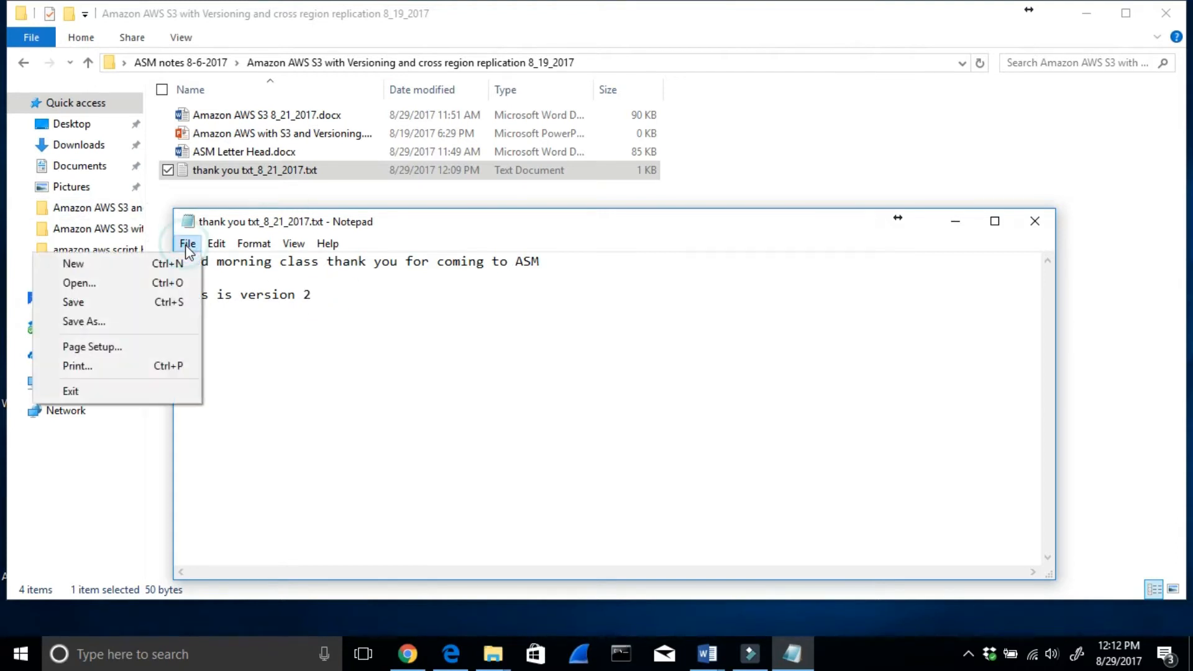
click(135, 303)
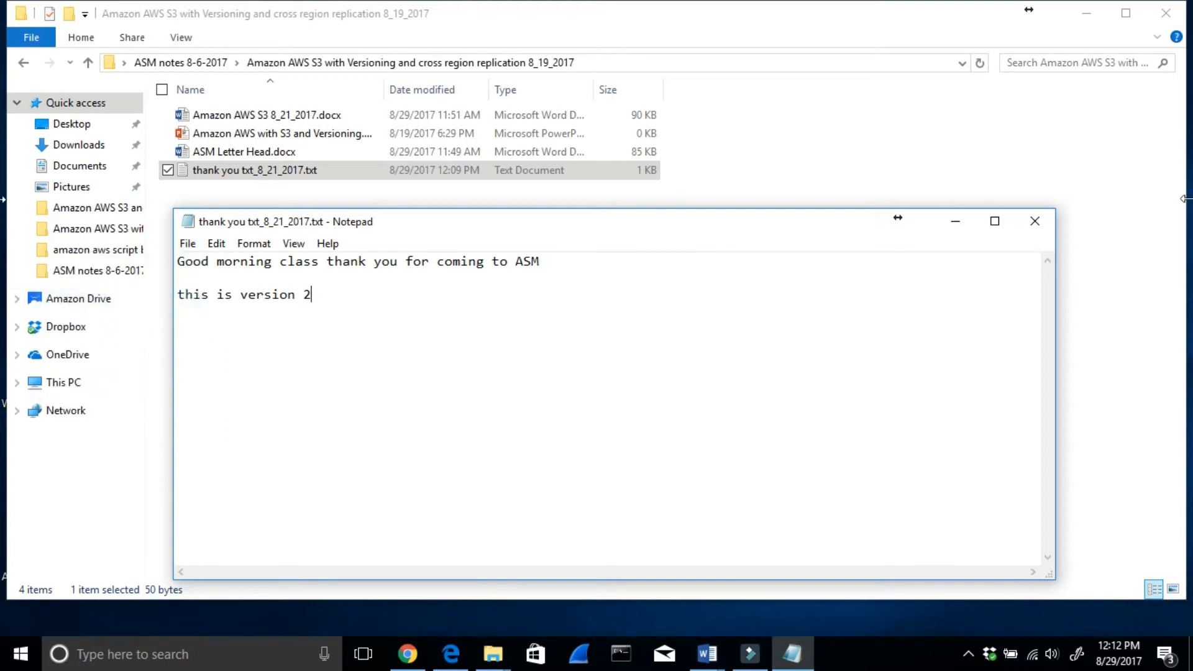
click(956, 223)
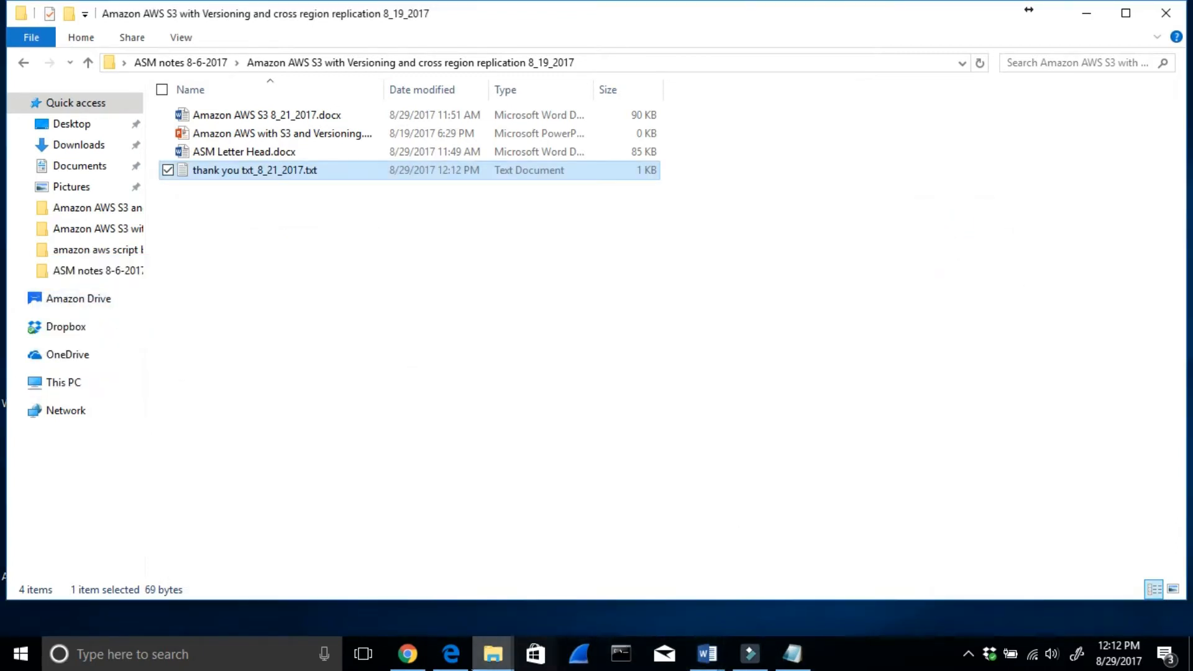
- Switch back to the S3 Management Console in Chrome and reopen the asmversioningtest bucket from the bucket list
click(406, 654)
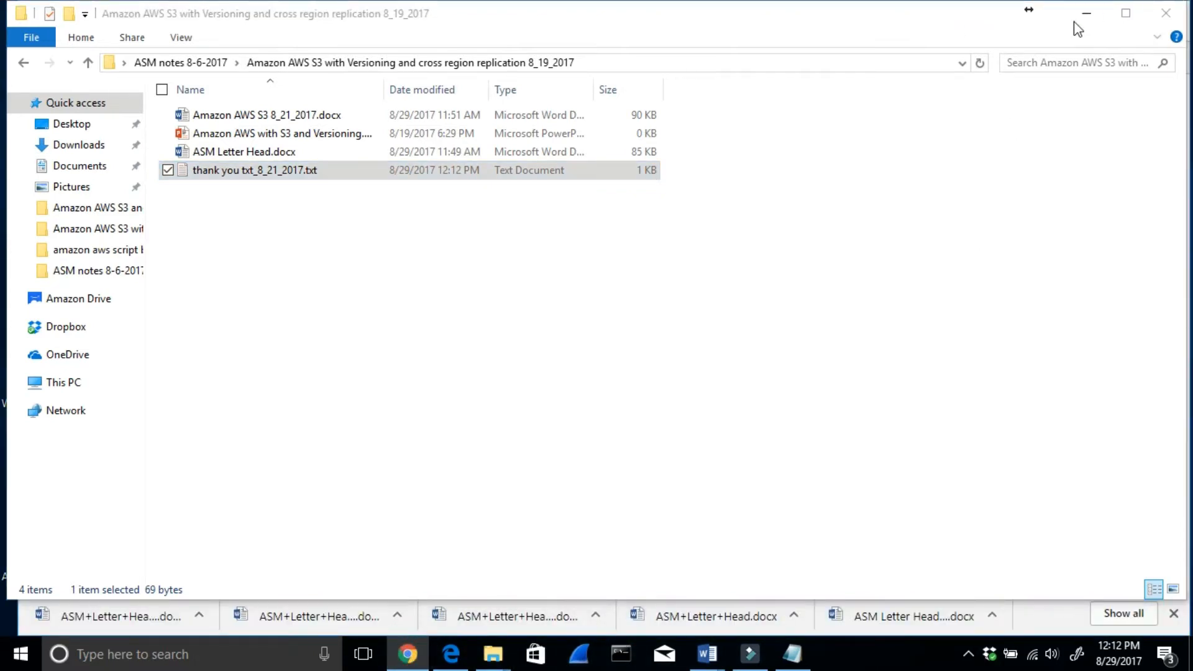
click(1089, 12)
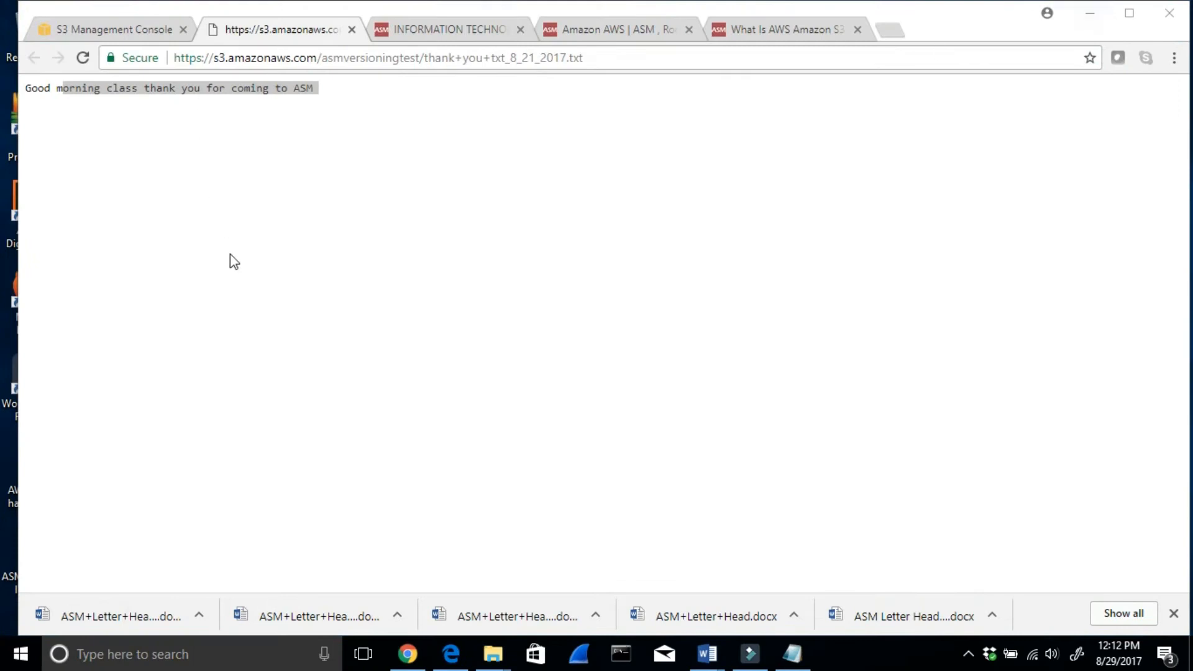
click(101, 35)
scroll(380, 380, up, 3)
click(122, 145)
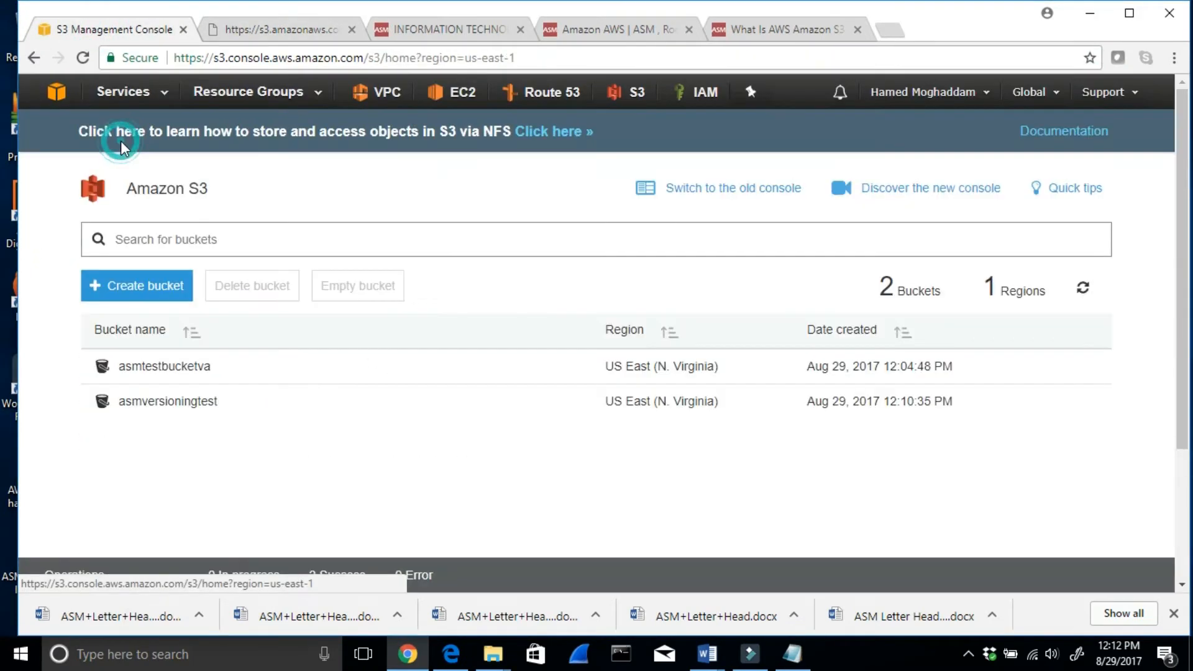
click(180, 403)
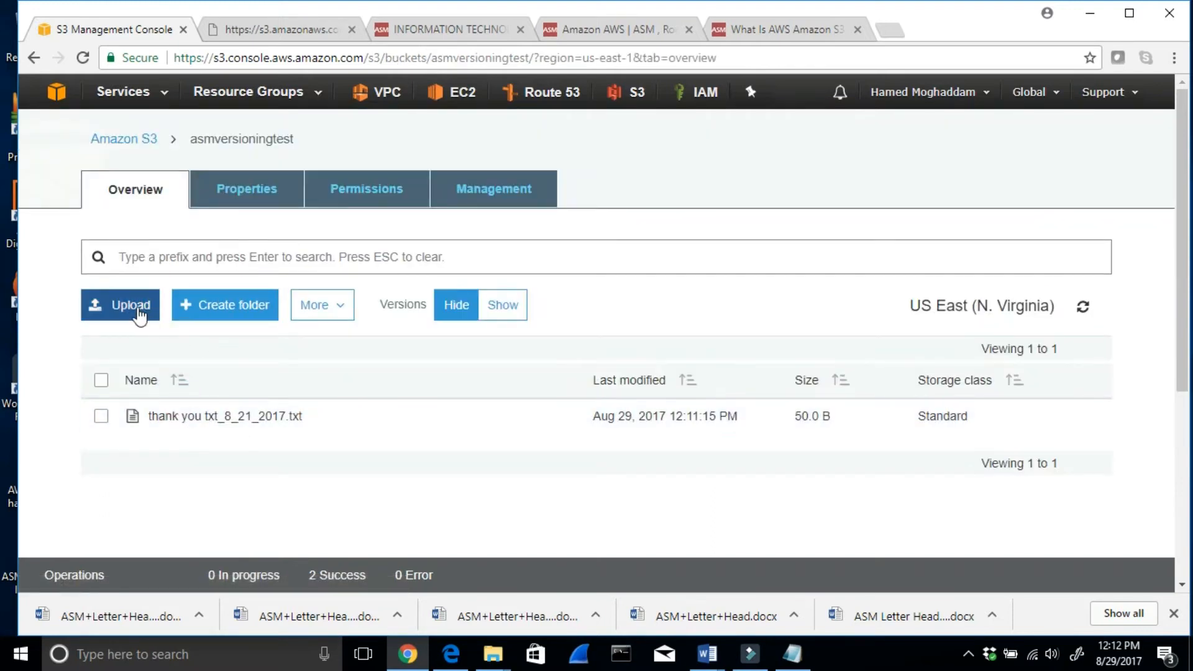
- Start another upload in the bucket and add the edited thank you txt_8_21_2017.txt
click(136, 307)
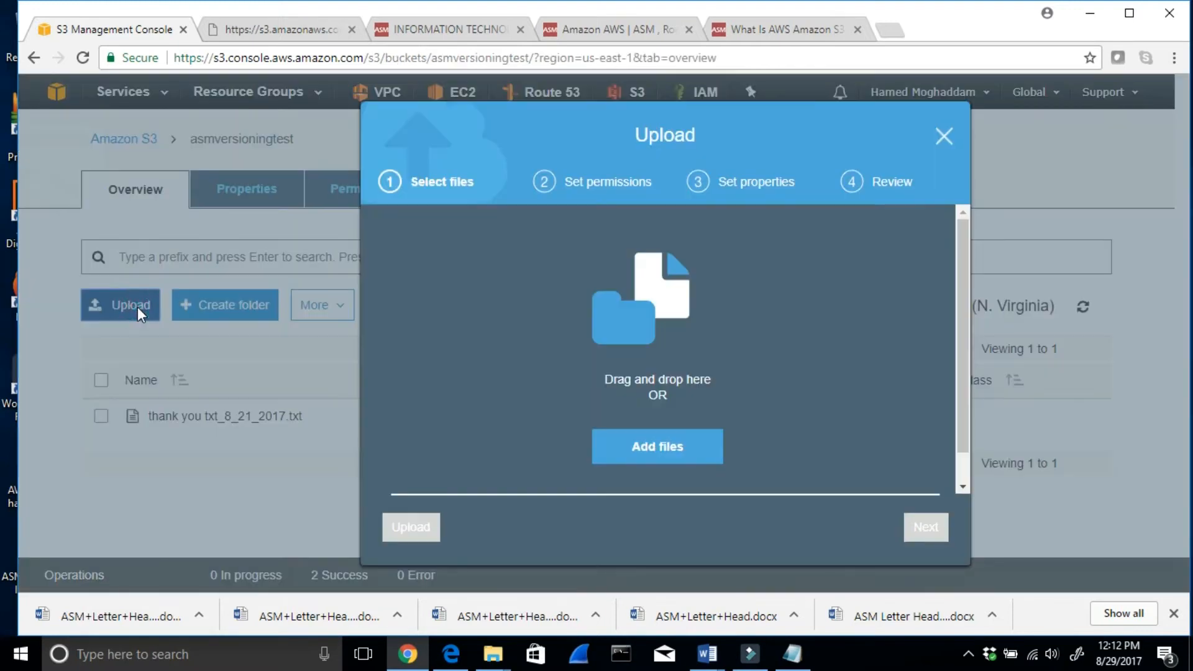
click(630, 451)
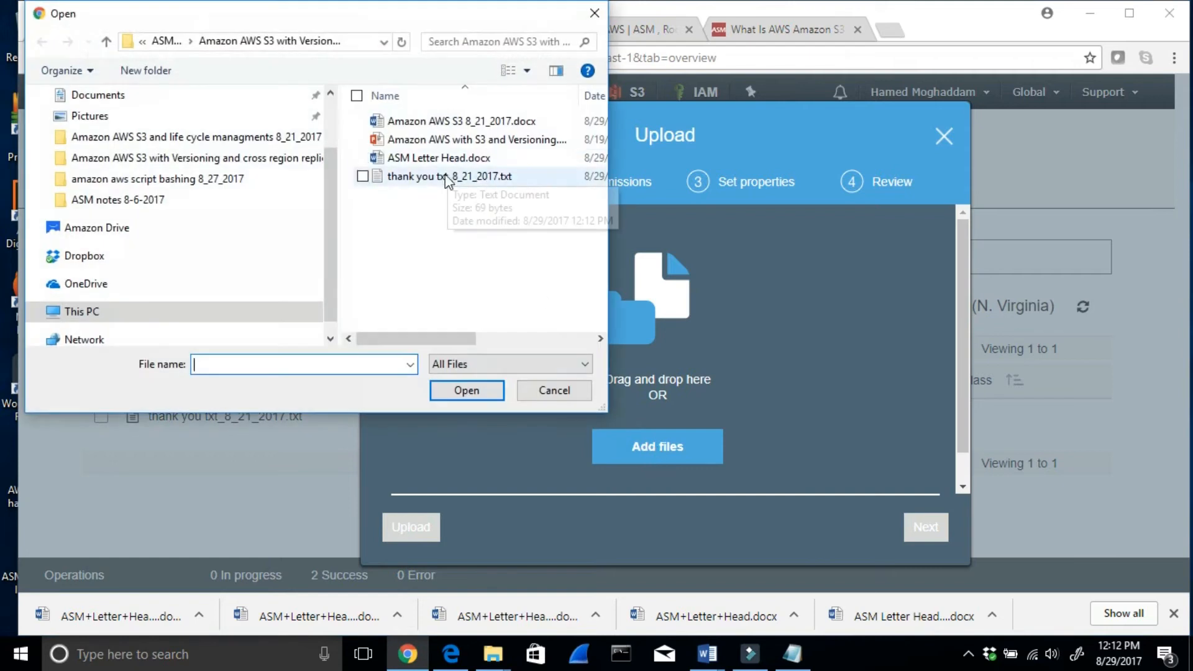
click(445, 182)
click(458, 390)
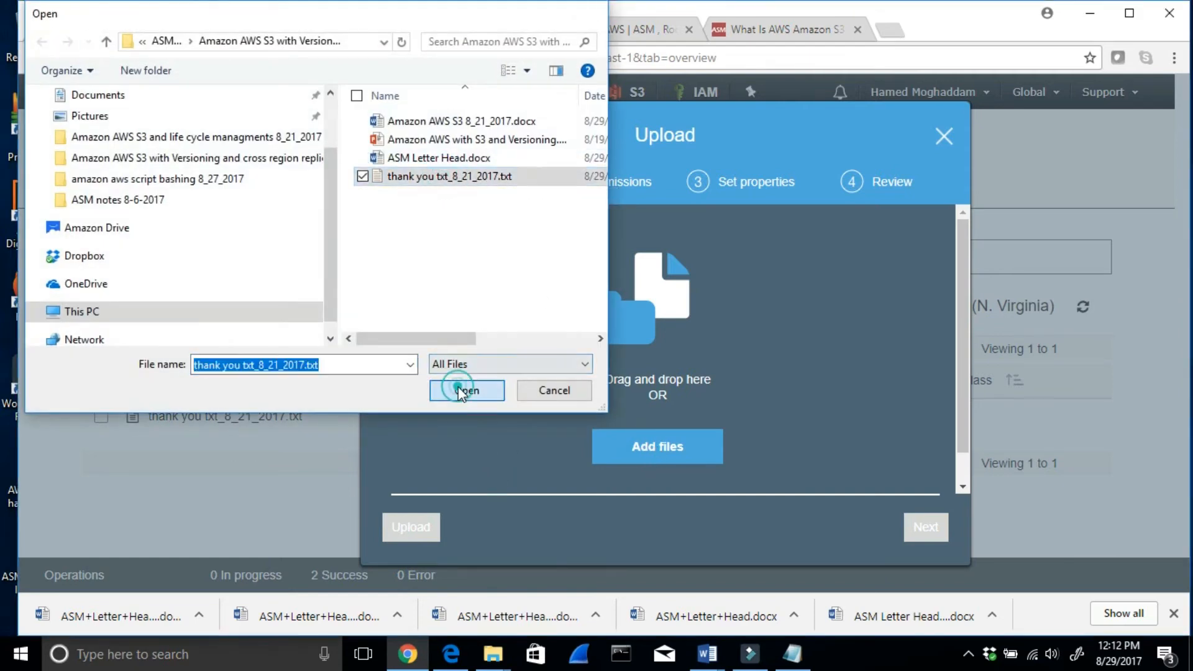
- Grant public read access to the edited file, keep the Standard storage class without encryption, and upload it
click(926, 532)
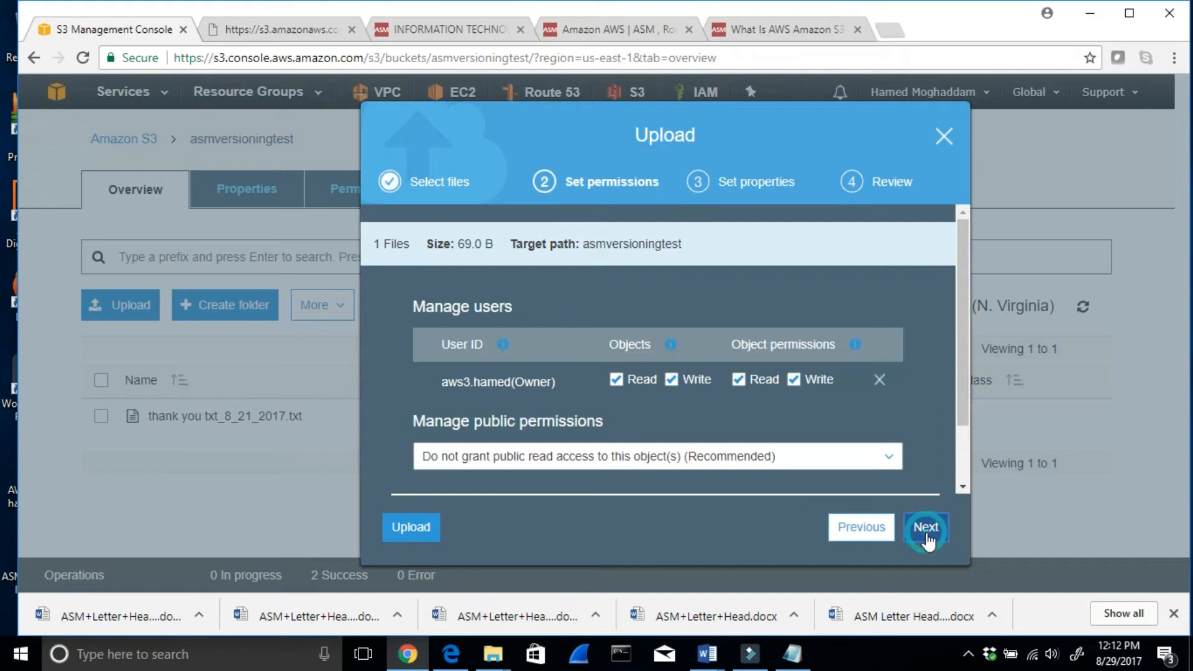
click(888, 457)
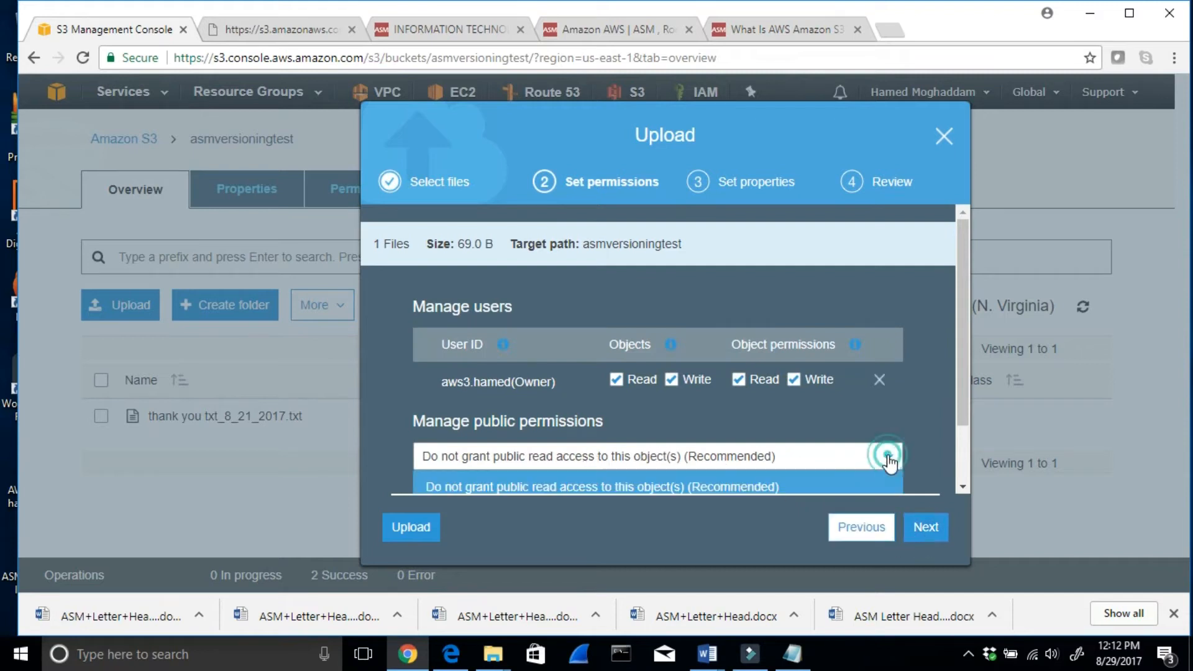
drag(963, 383, 963, 425)
click(589, 463)
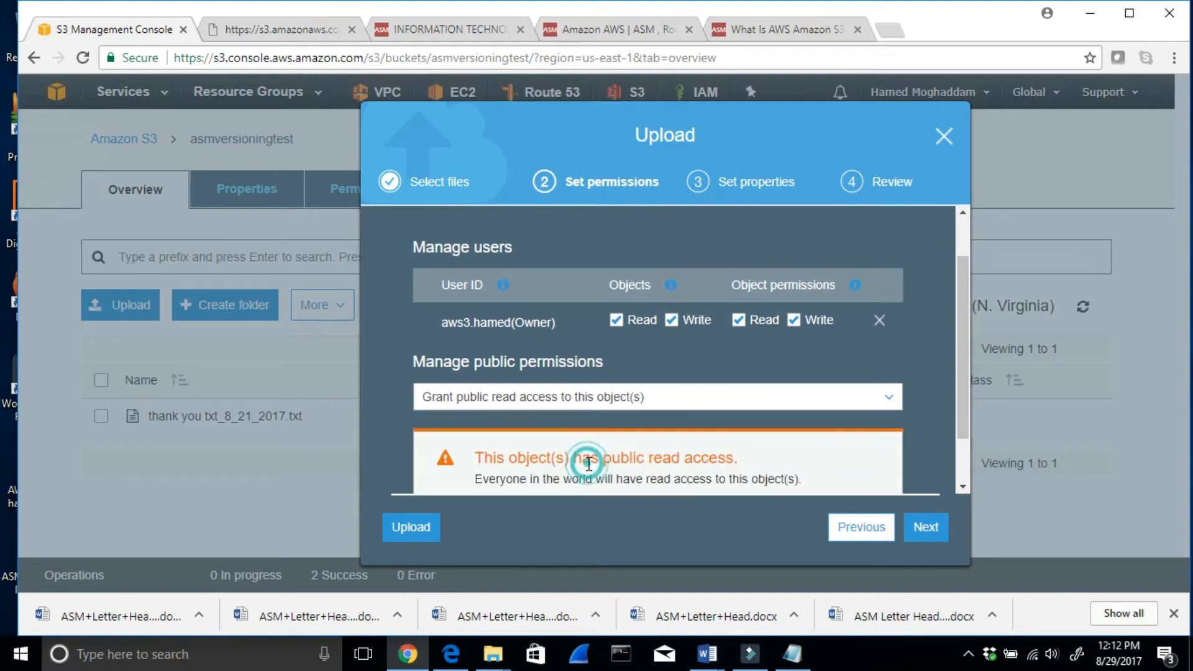
click(928, 537)
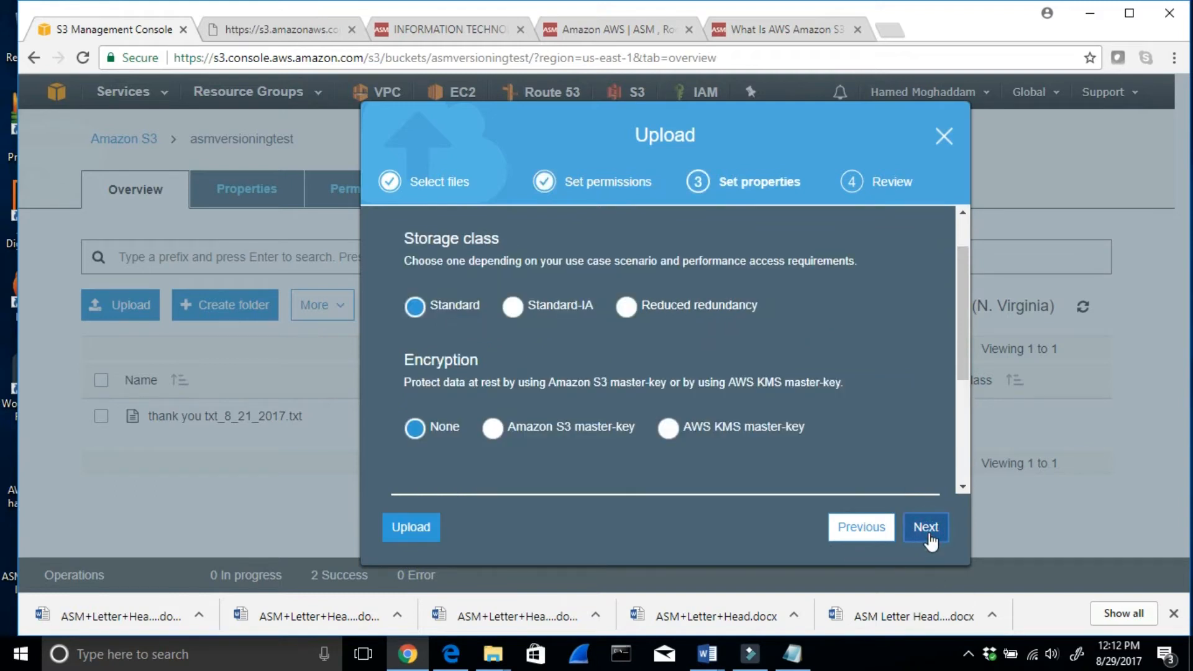
click(925, 527)
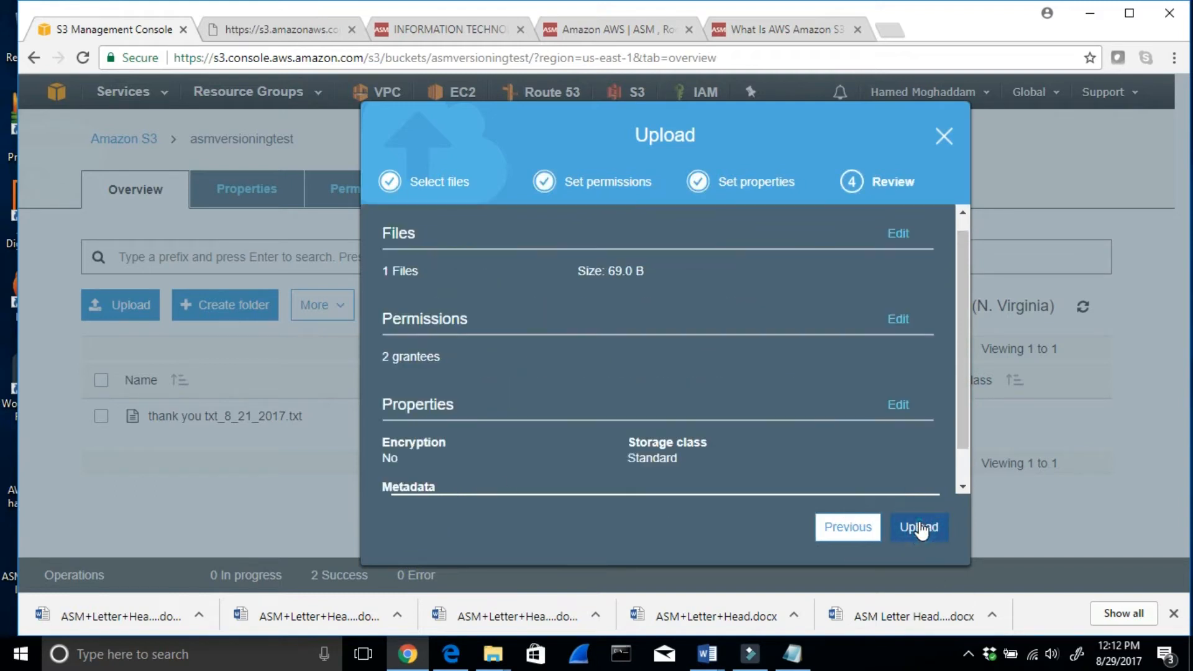
click(921, 528)
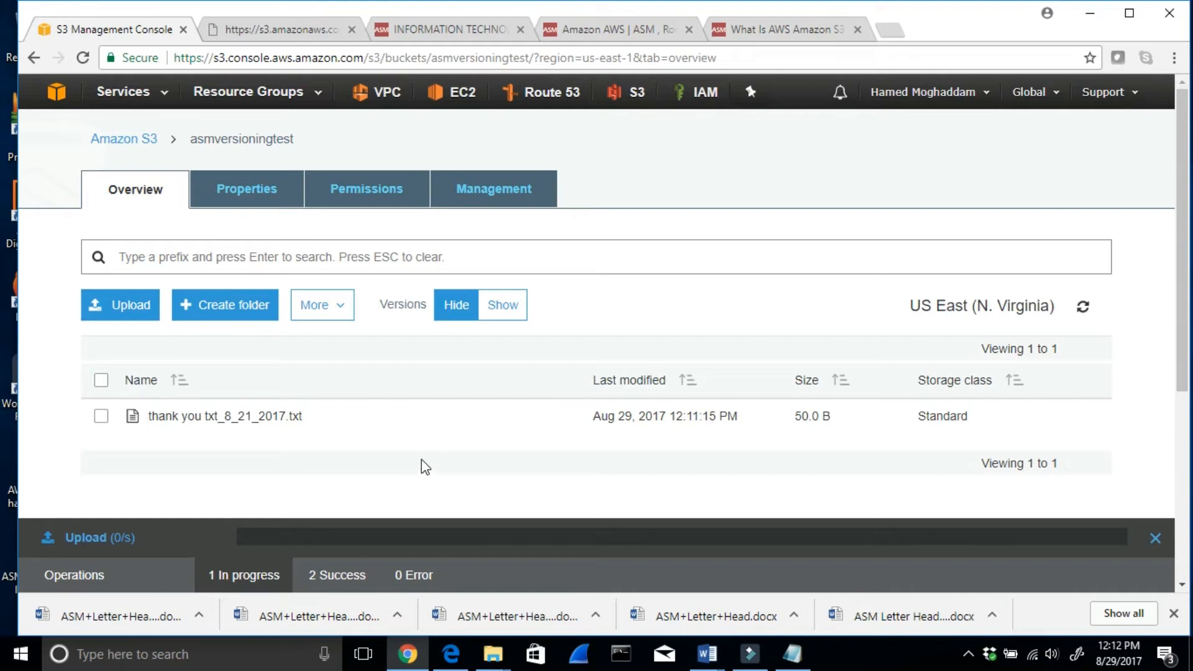
- Reopen the asmversioningtest bucket from the Amazon S3 bucket list and open the details of thank you txt_8_21_2017.txt
scroll(417, 469, down, 2)
scroll(418, 475, up, 2)
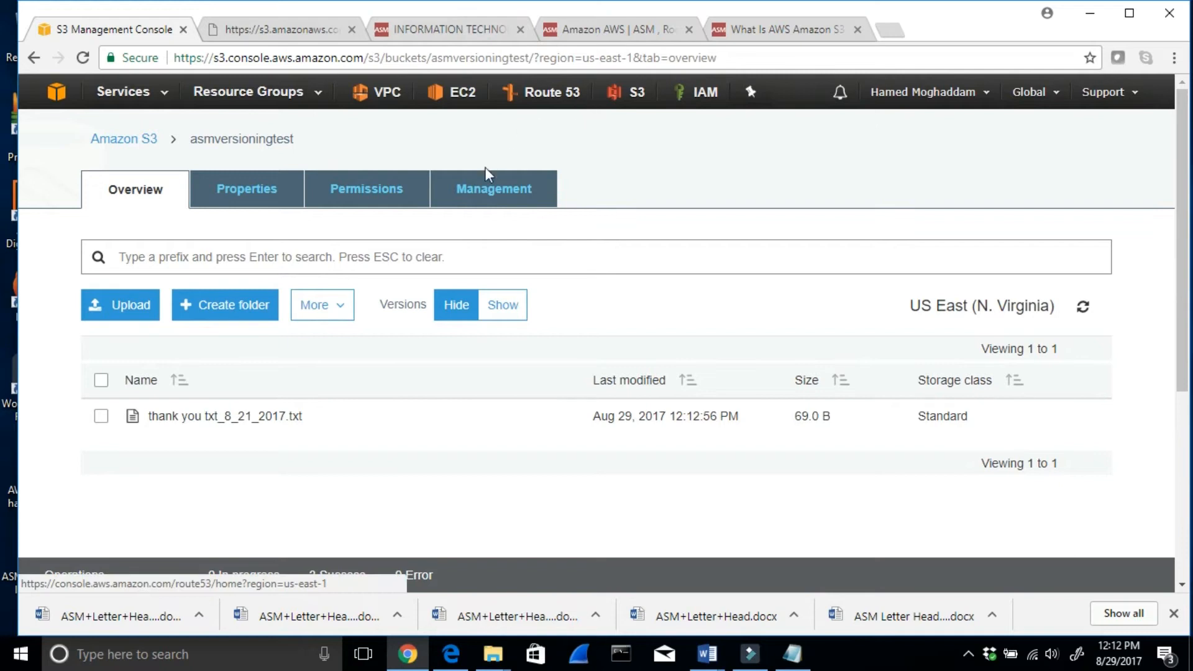
click(118, 138)
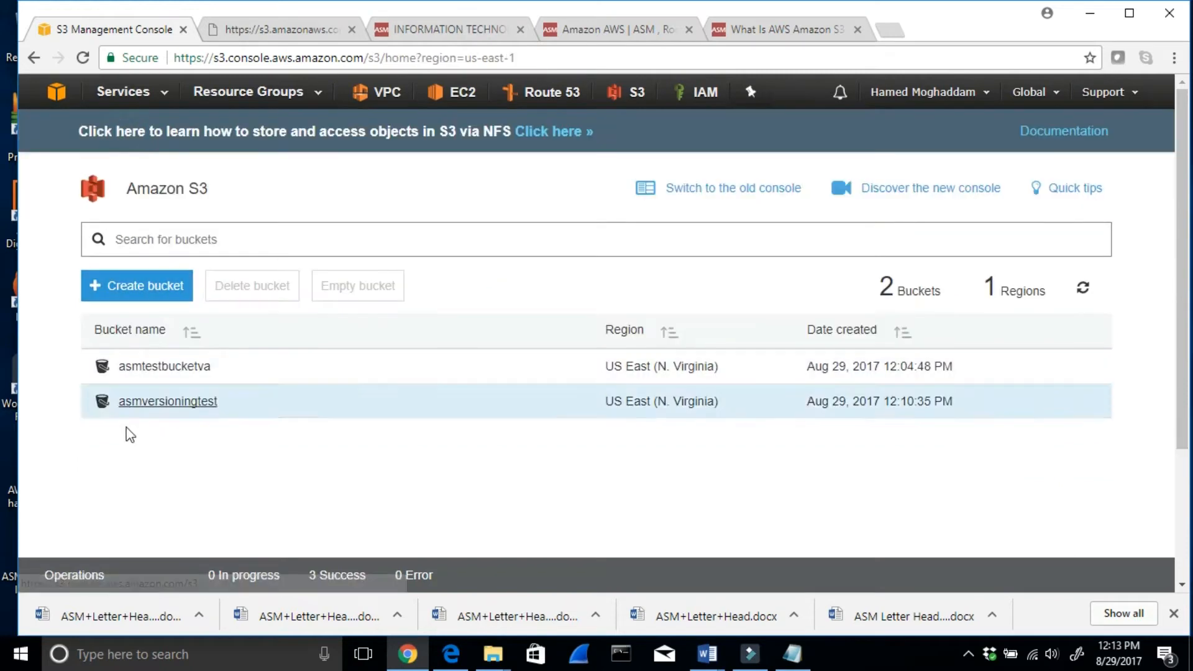
click(161, 403)
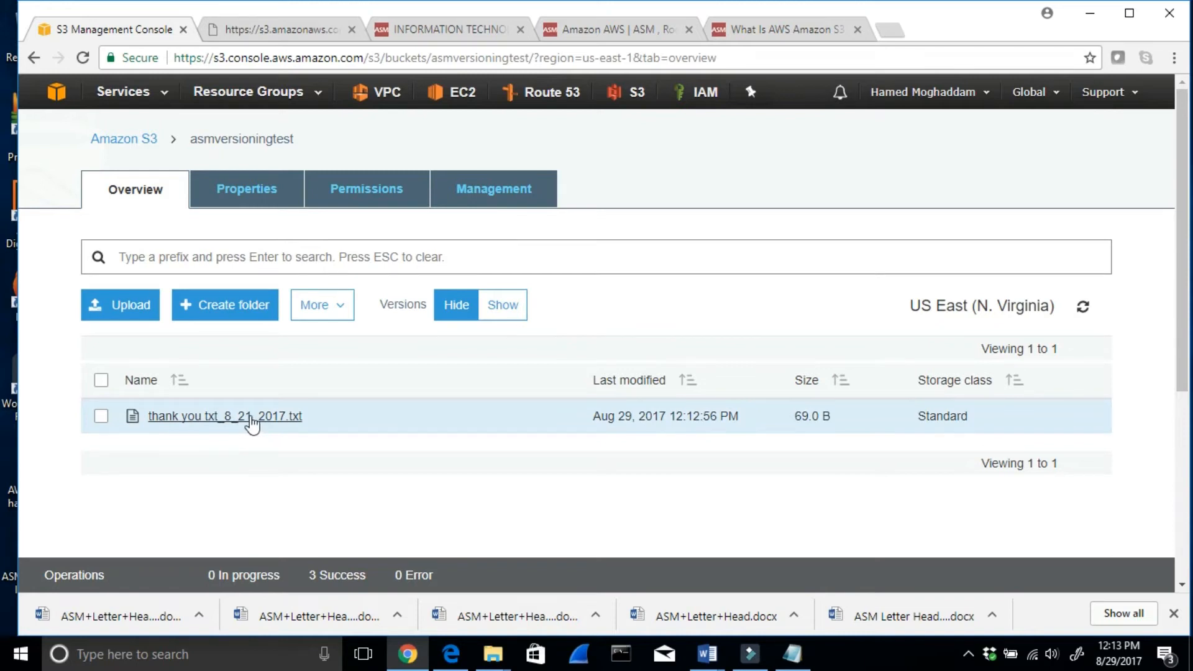
click(249, 416)
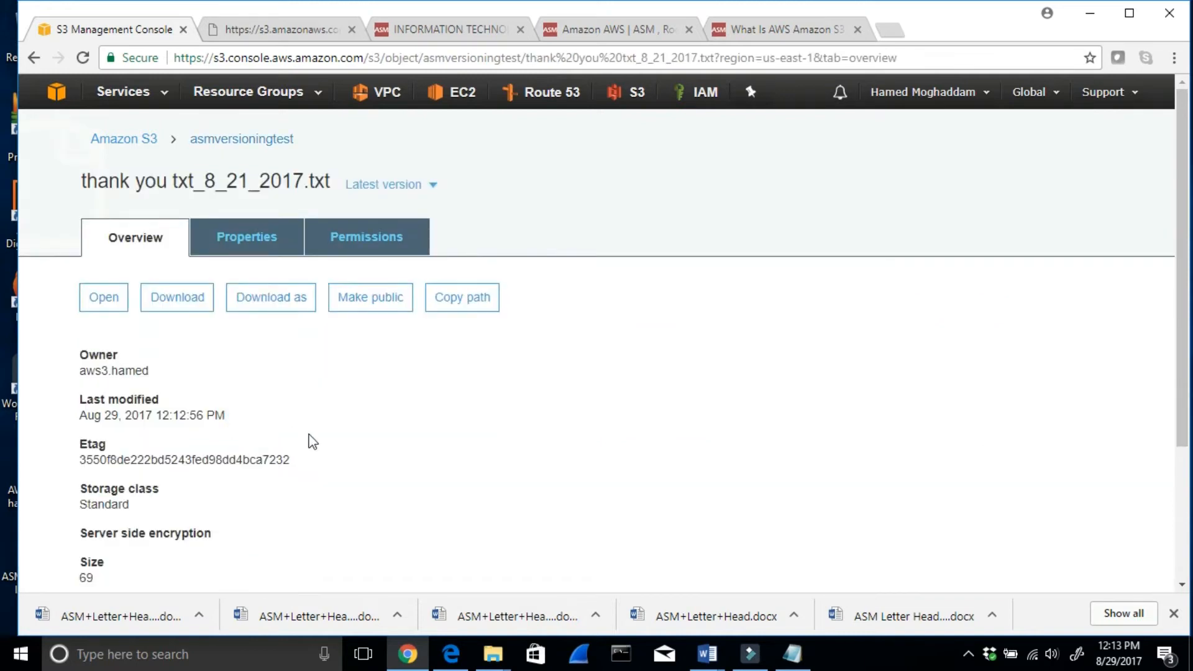
- Open the text file's public link to check its latest content, and return to the object's details page
scroll(308, 443, down, 3)
click(290, 448)
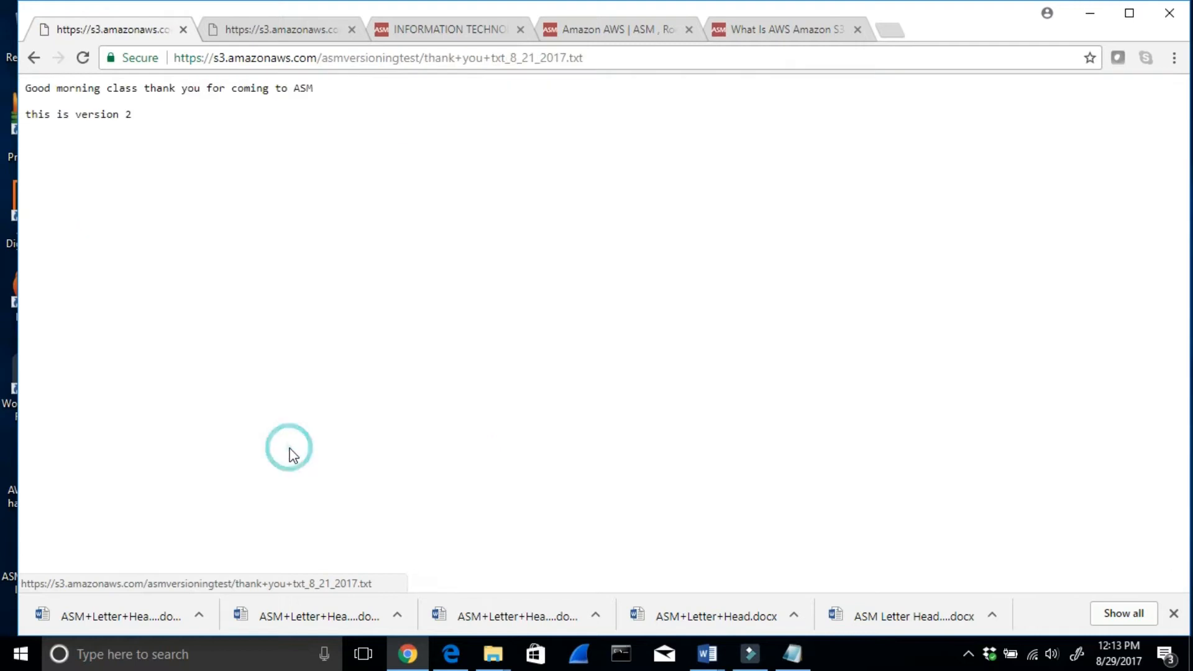
key(ctrl+a)
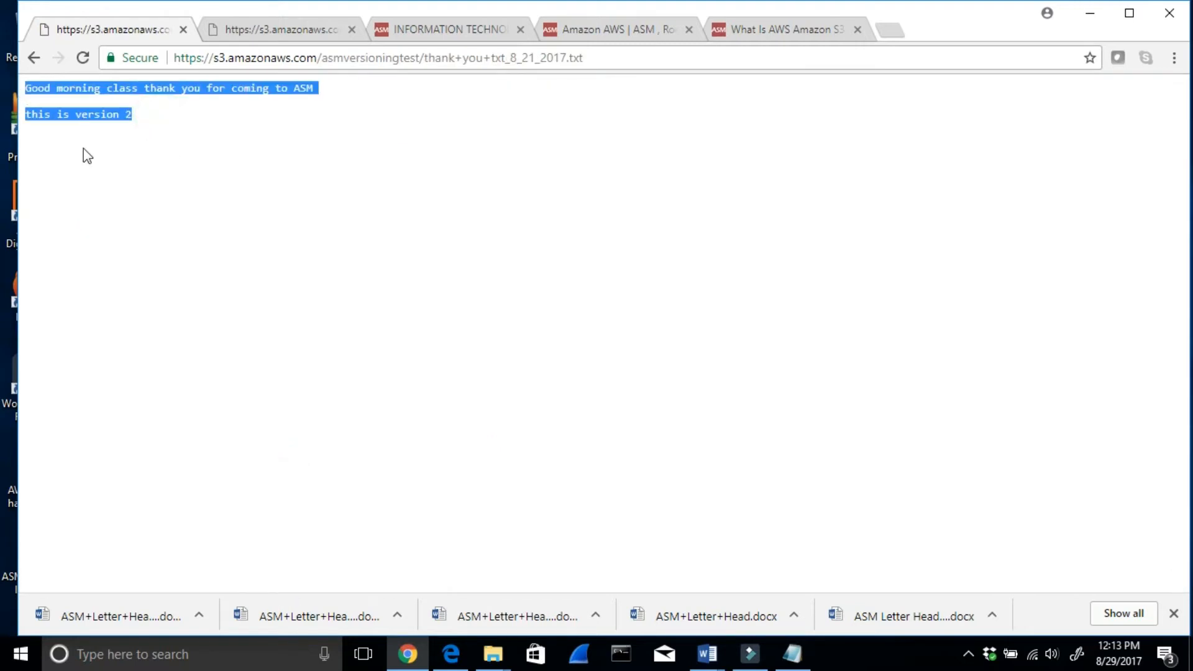
click(34, 57)
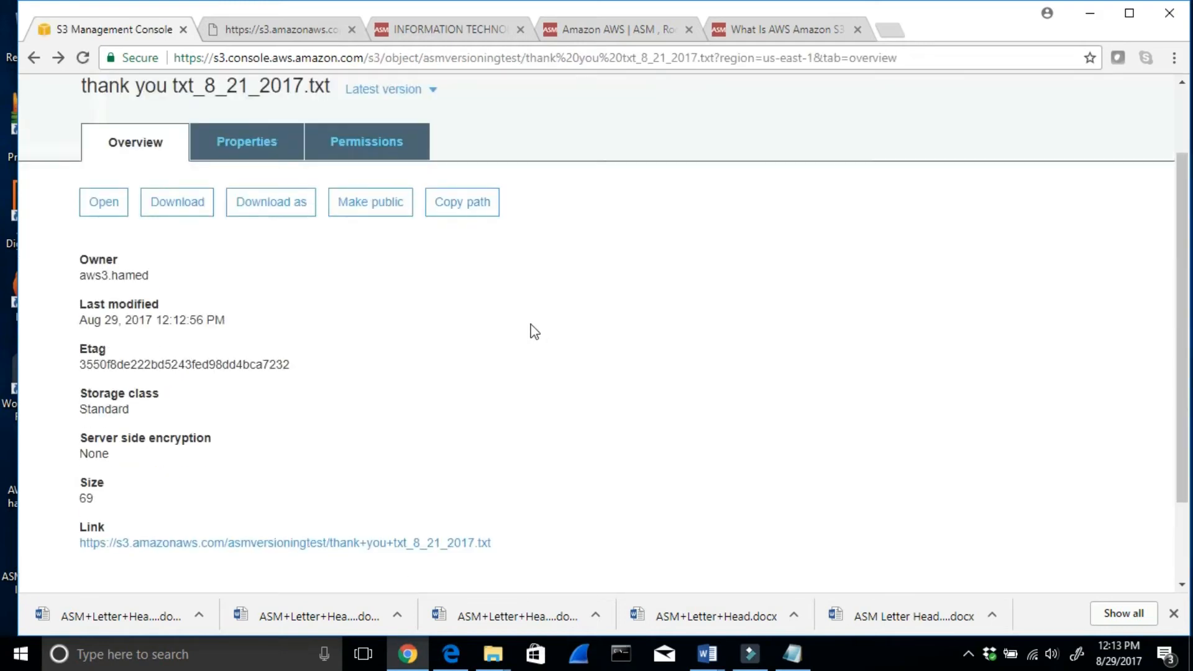
- List the stored versions of thank you txt_8_21_2017.txt and check the latest version's size in the object details
scroll(535, 333, up, 2)
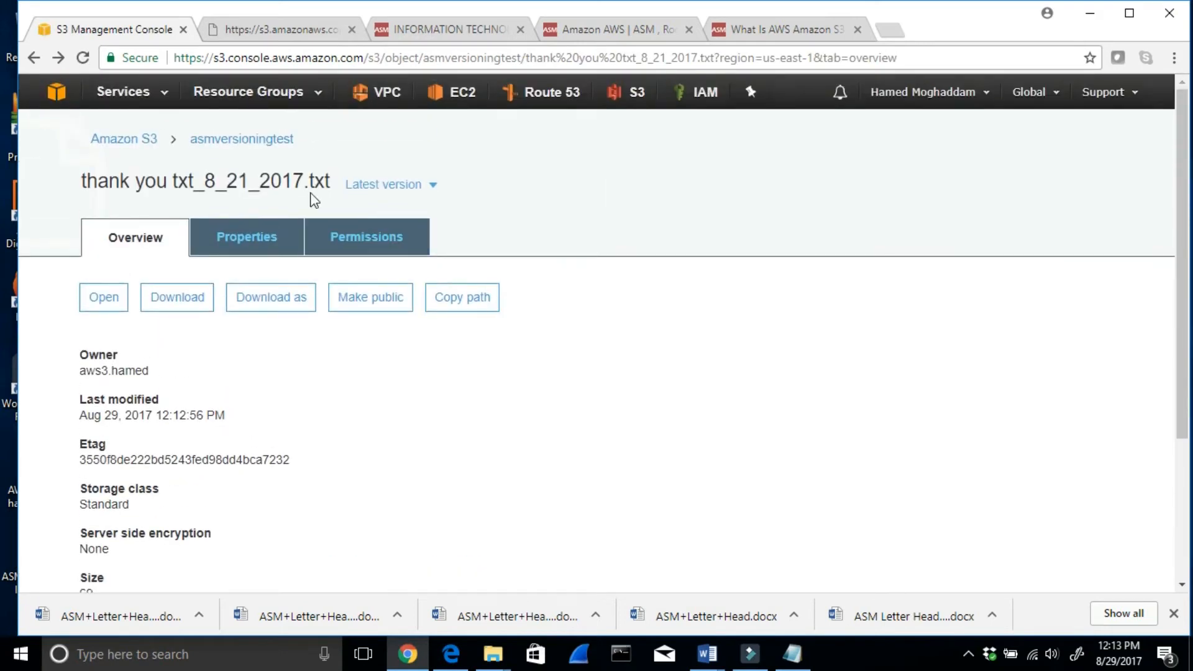
click(433, 186)
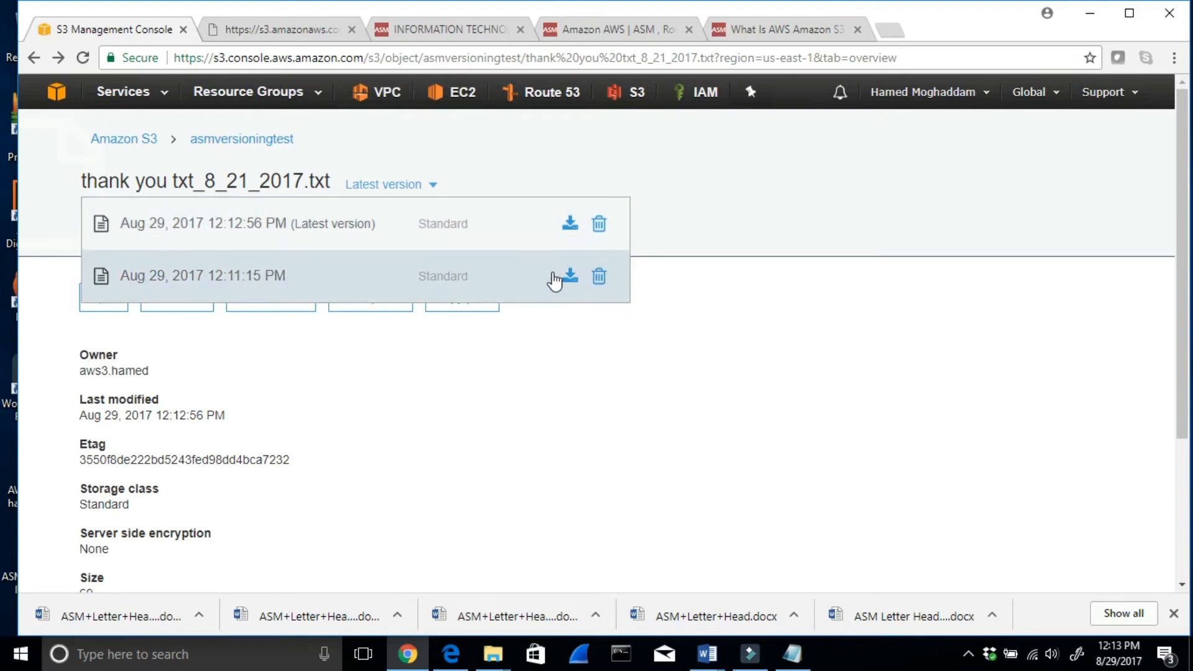
scroll(488, 385, down, 2)
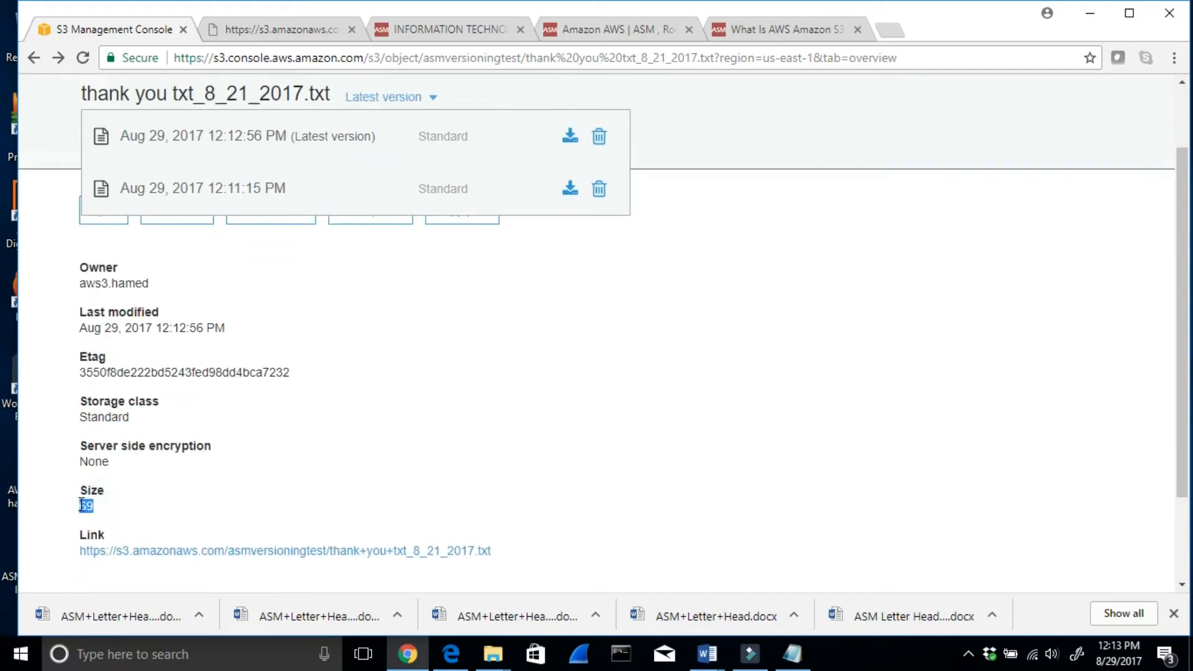
scroll(326, 485, up, 2)
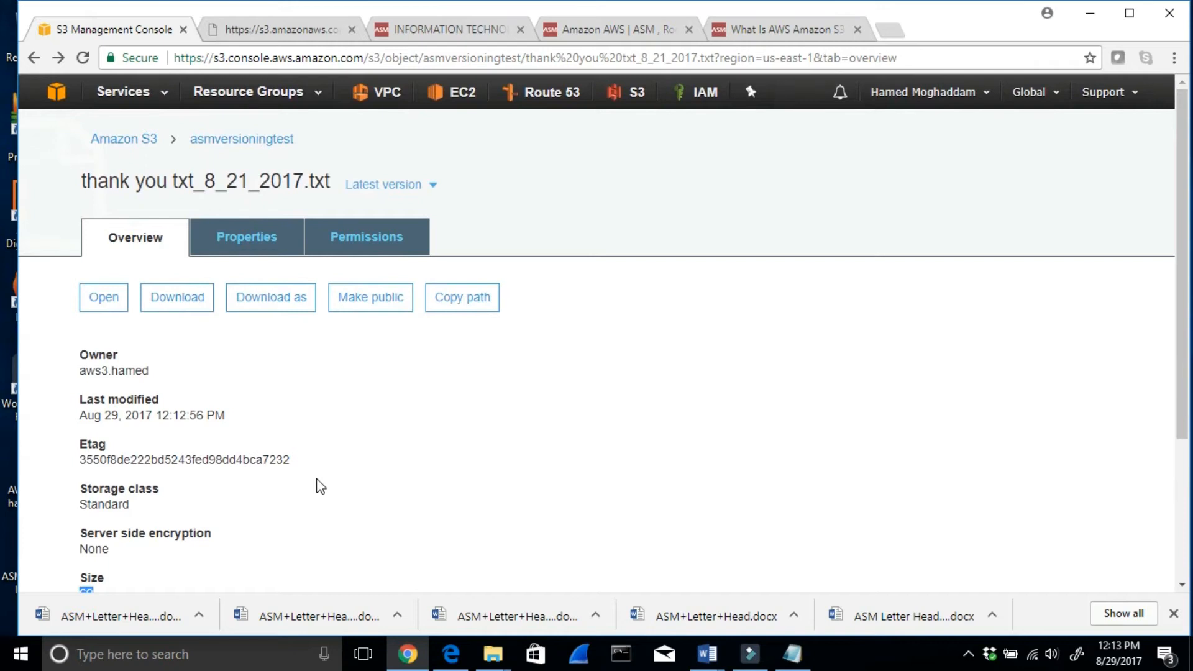
scroll(321, 490, down, 2)
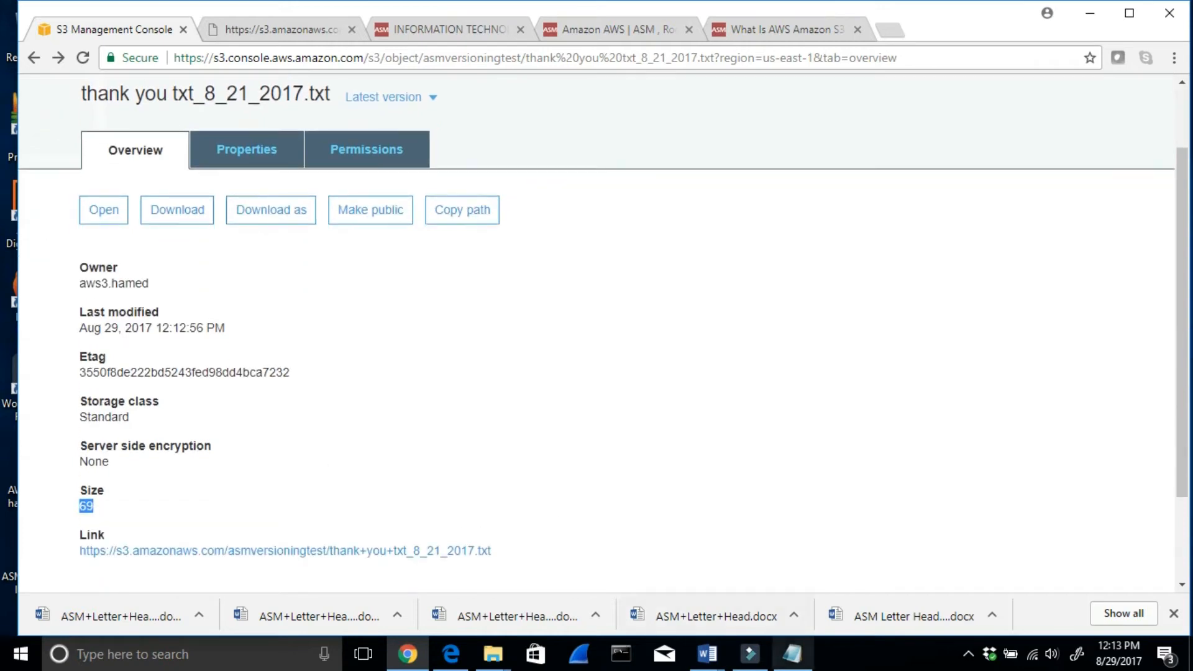
- Switch to Amazon AWS S3 8_21_2017.docx in Word and review the lab steps for writing, uploading and re-uploading the text file
click(703, 653)
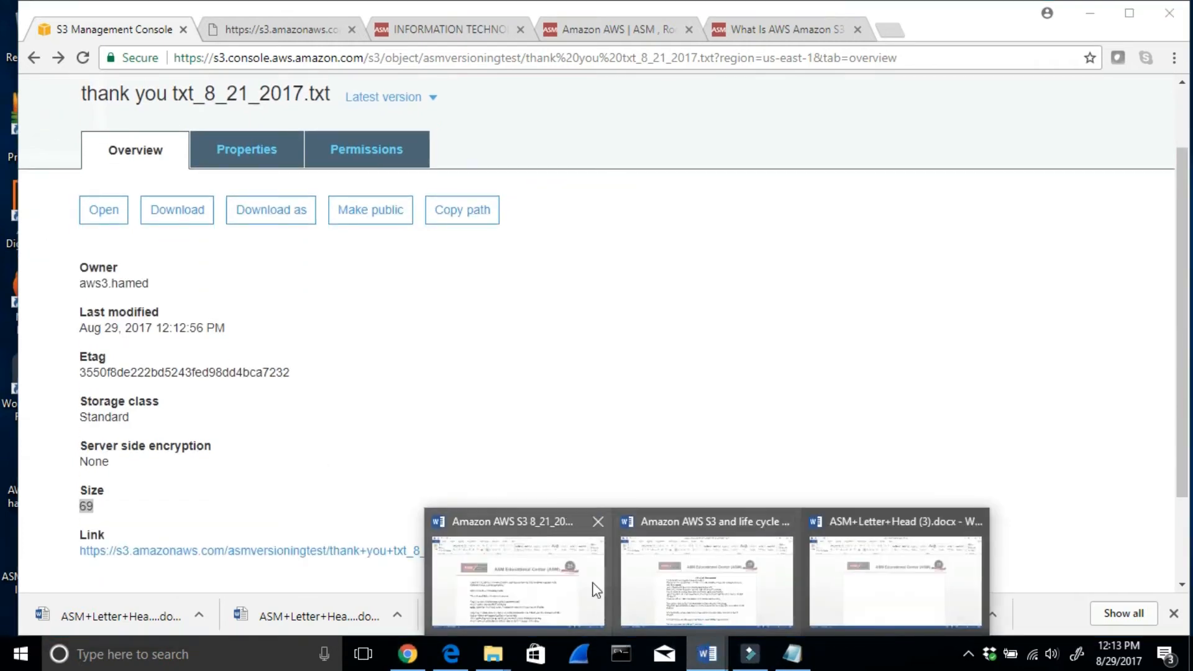
click(547, 591)
click(1090, 13)
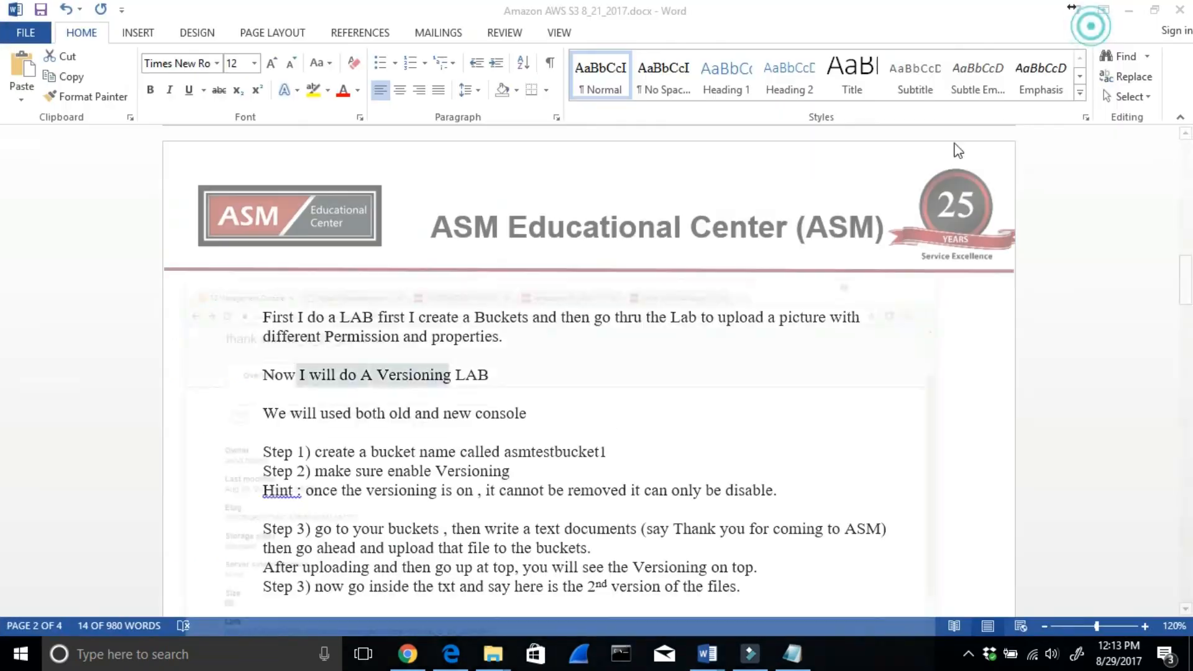
scroll(633, 455, down, 1)
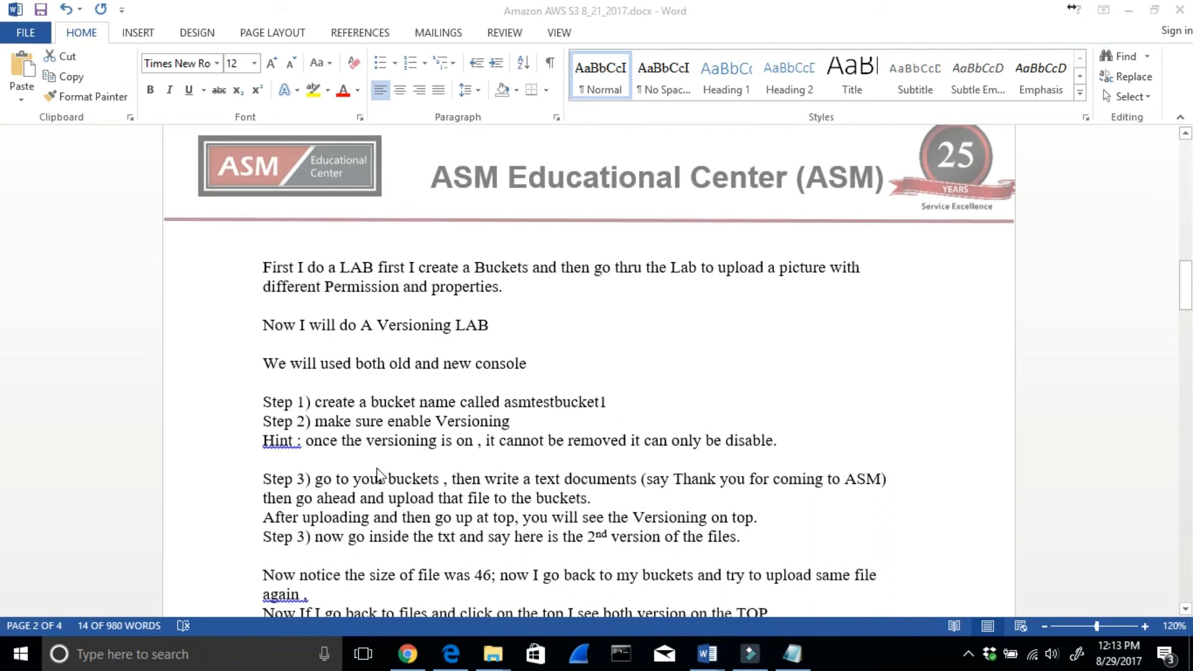
drag(453, 480, 618, 487)
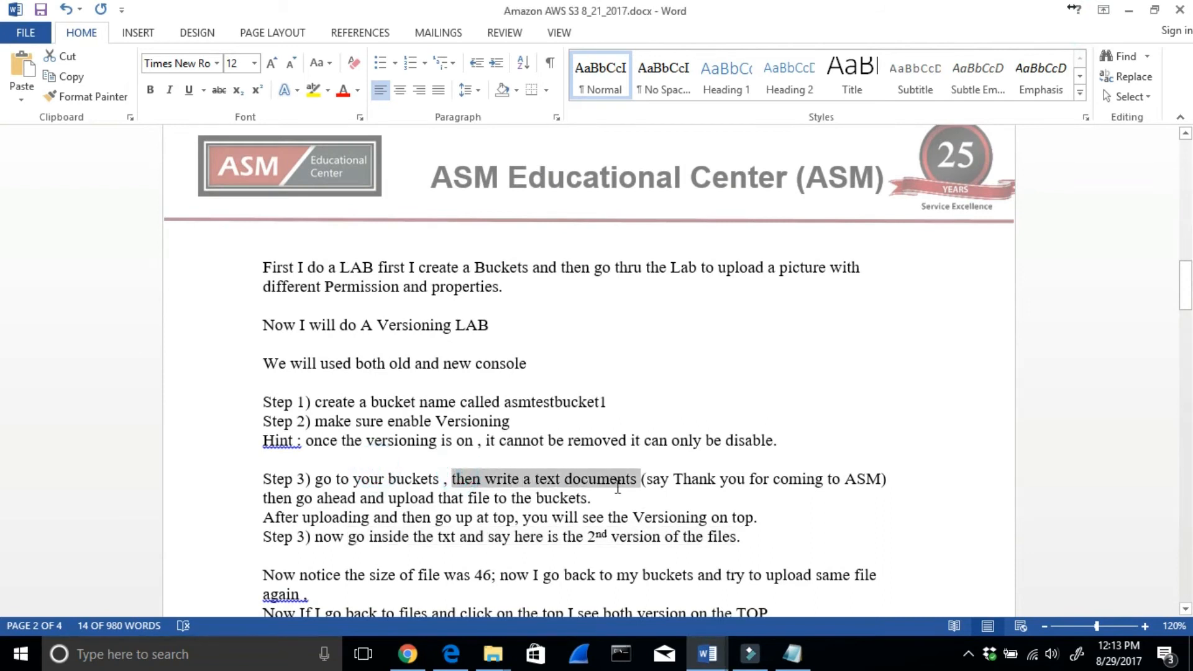
drag(317, 519, 745, 517)
drag(400, 538, 741, 538)
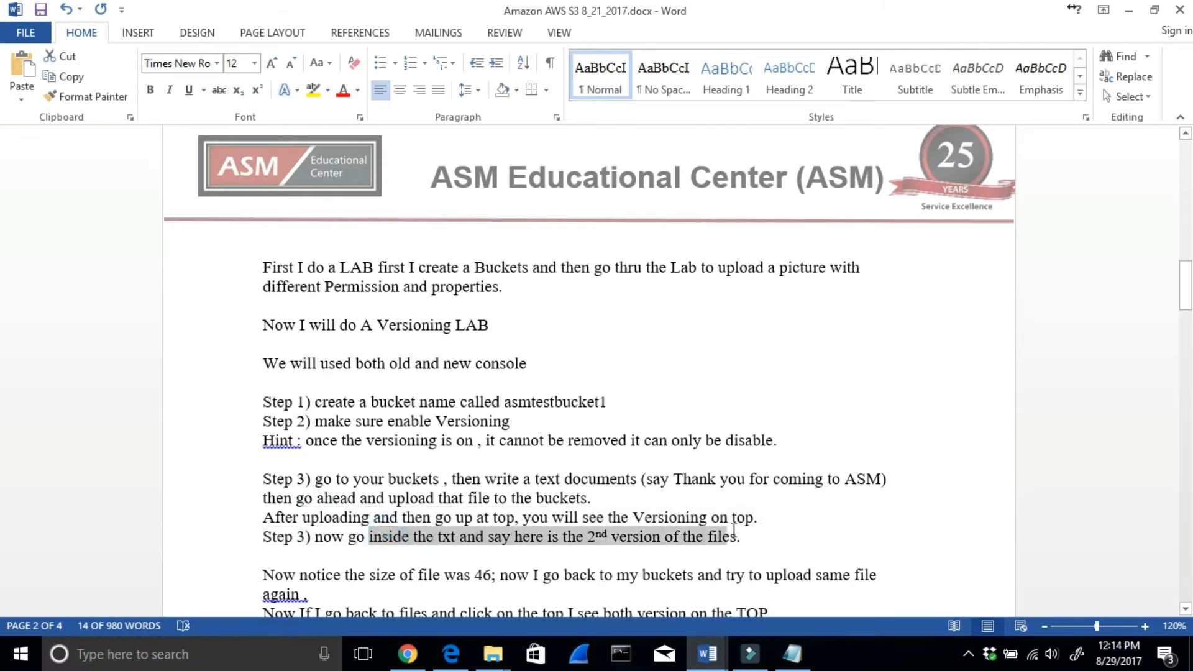
click(298, 575)
drag(336, 577, 596, 594)
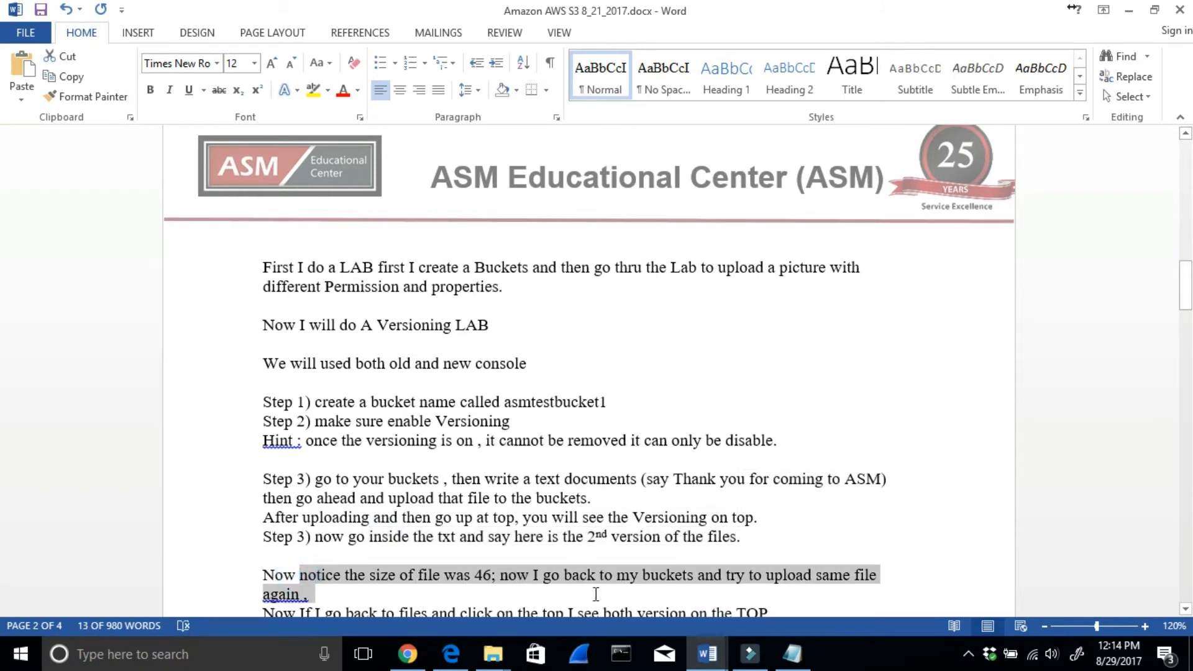
- Read the lab notes on comparing both versions' sizes, the bucket's total size and the need for a lifecycle policy
scroll(597, 597, down, 2)
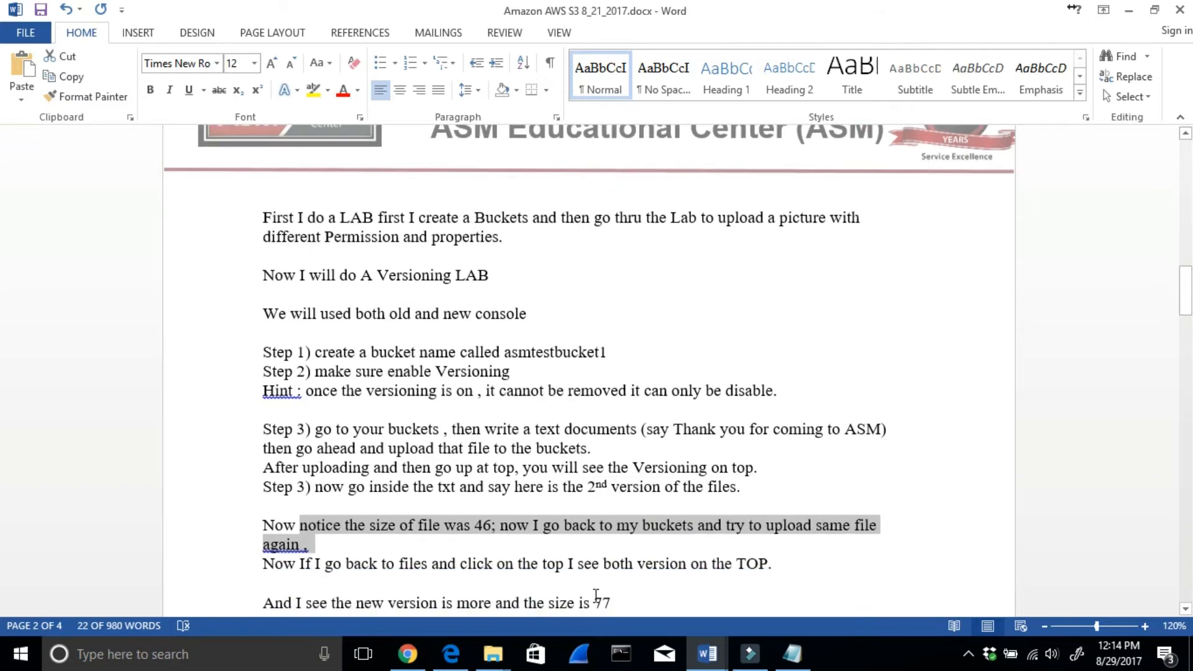
drag(349, 524, 475, 521)
drag(306, 553, 611, 561)
scroll(480, 543, down, 1)
drag(335, 542, 547, 543)
drag(253, 558, 874, 562)
drag(269, 579, 703, 589)
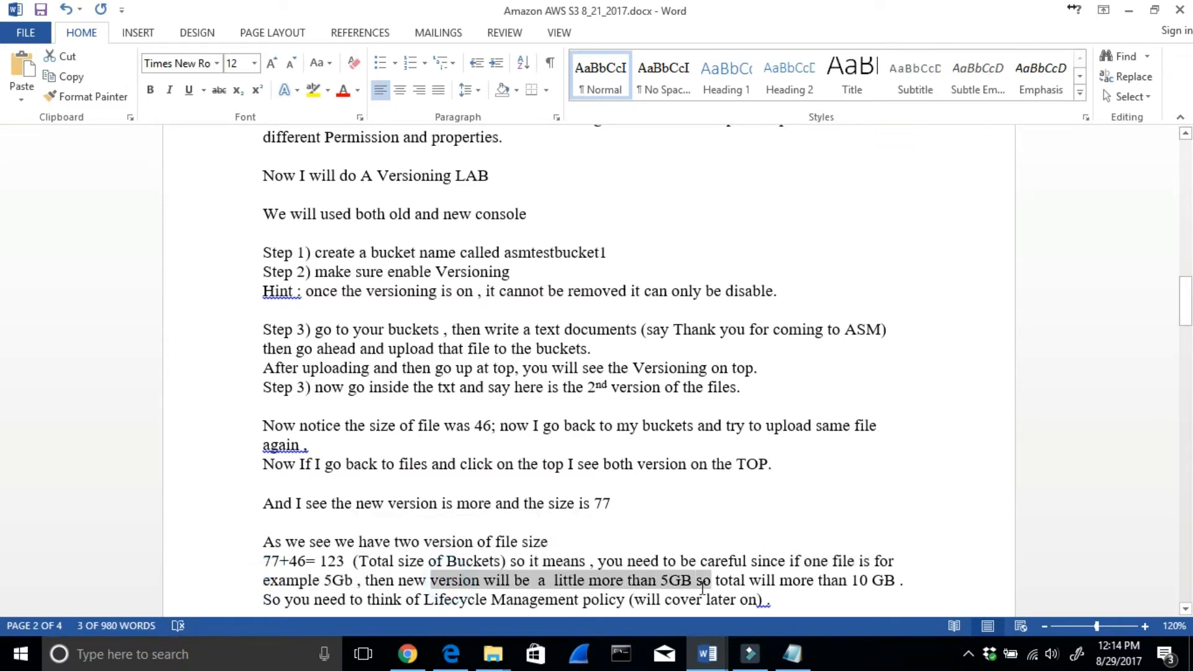
drag(820, 583, 871, 584)
scroll(583, 612, down, 1)
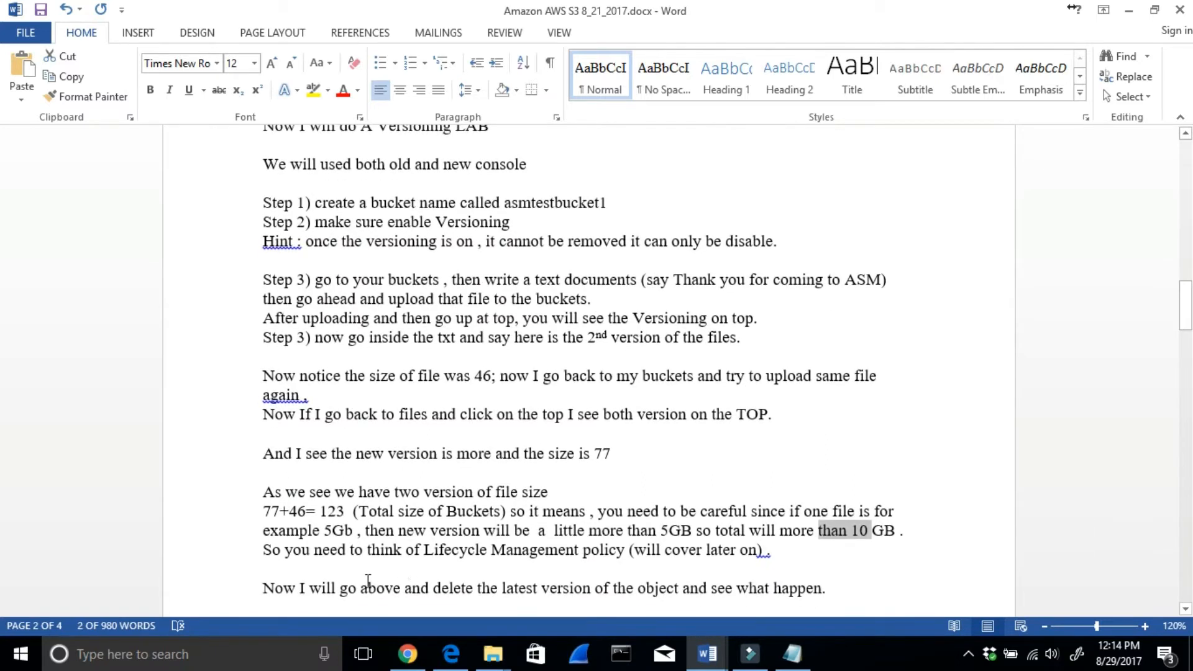
drag(774, 551, 802, 577)
click(724, 568)
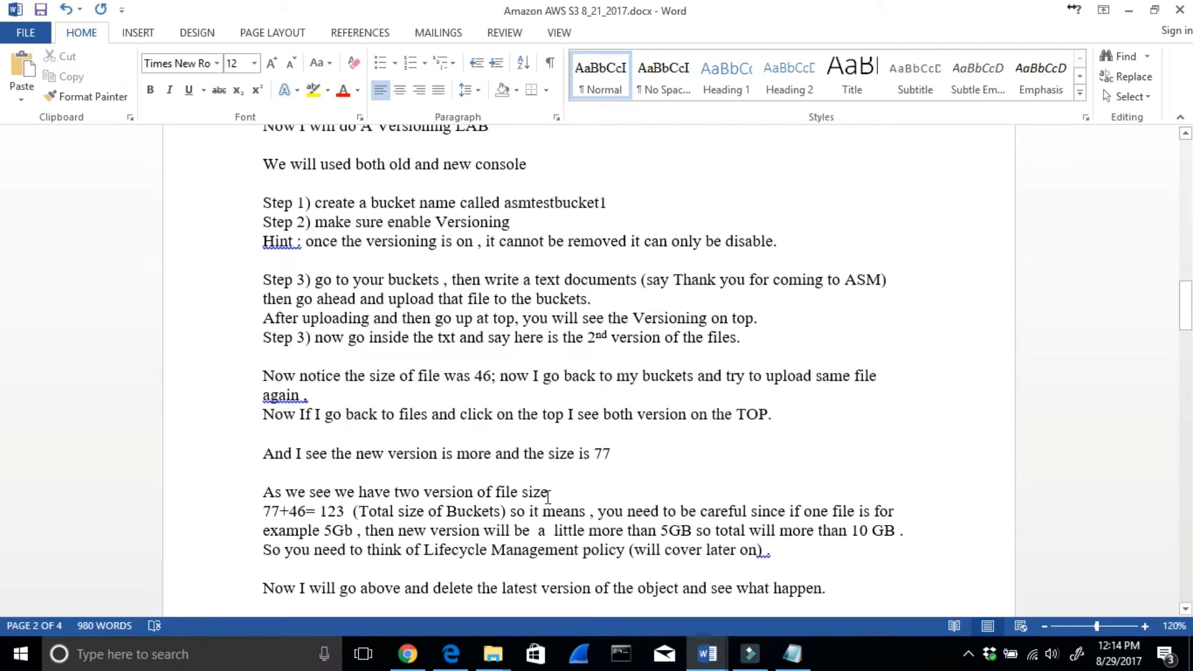
- Read the lab notes on deleting the latest version compared with deleting the whole object
scroll(548, 497, down, 1)
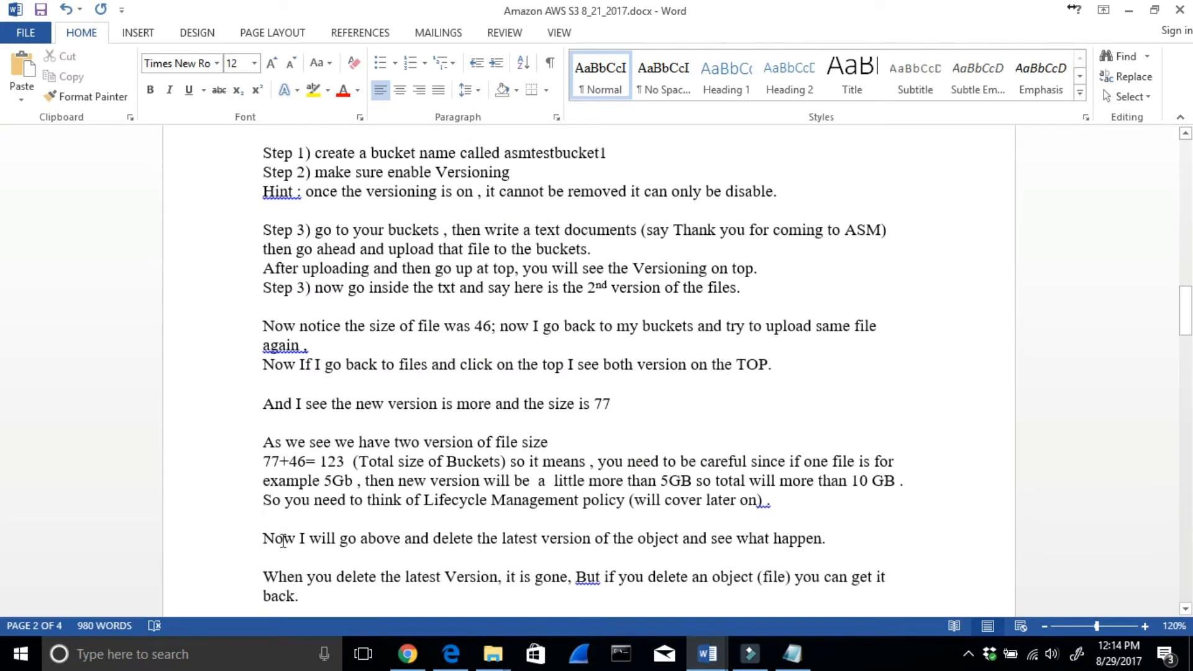
drag(300, 577, 898, 585)
scroll(898, 584, down, 1)
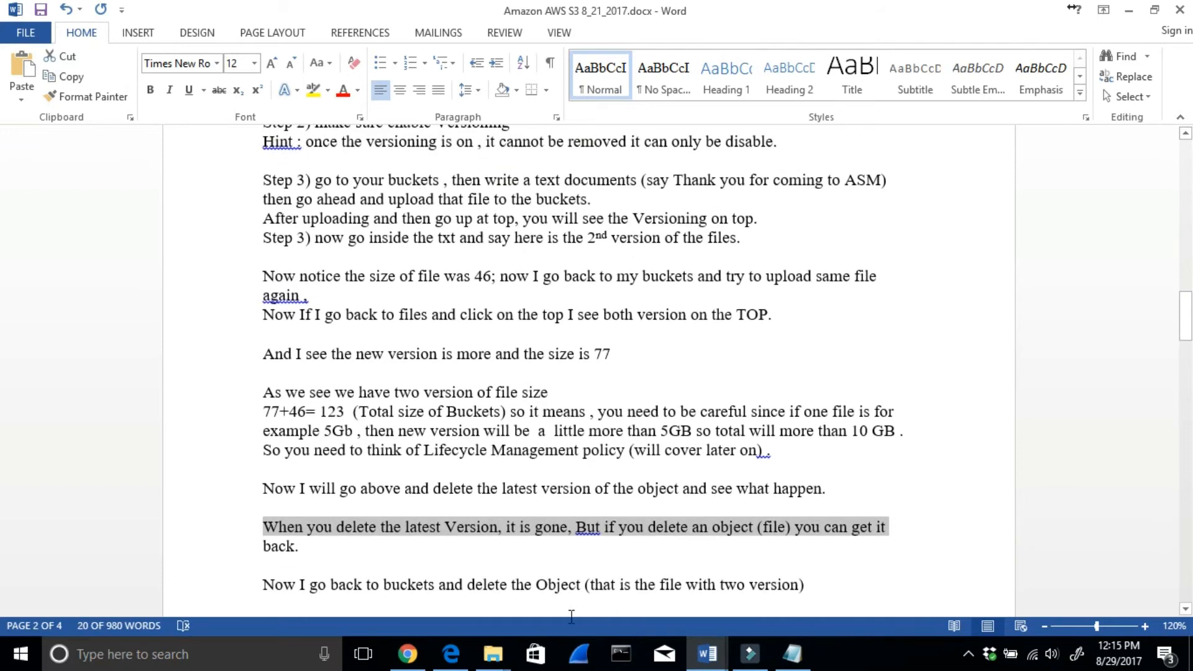
drag(384, 584, 807, 584)
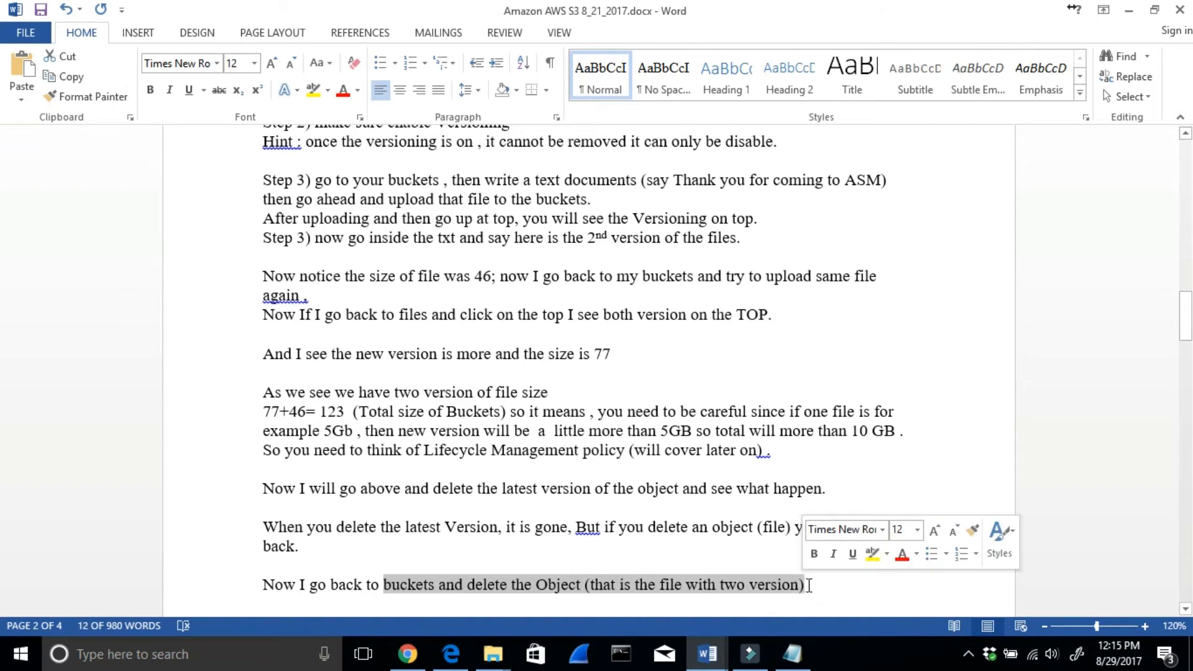
- Read the lab notes on restoring a deleted object in the old console by deleting its delete marker
scroll(811, 586, down, 2)
drag(346, 524, 878, 518)
drag(450, 538, 583, 542)
drag(691, 543, 765, 538)
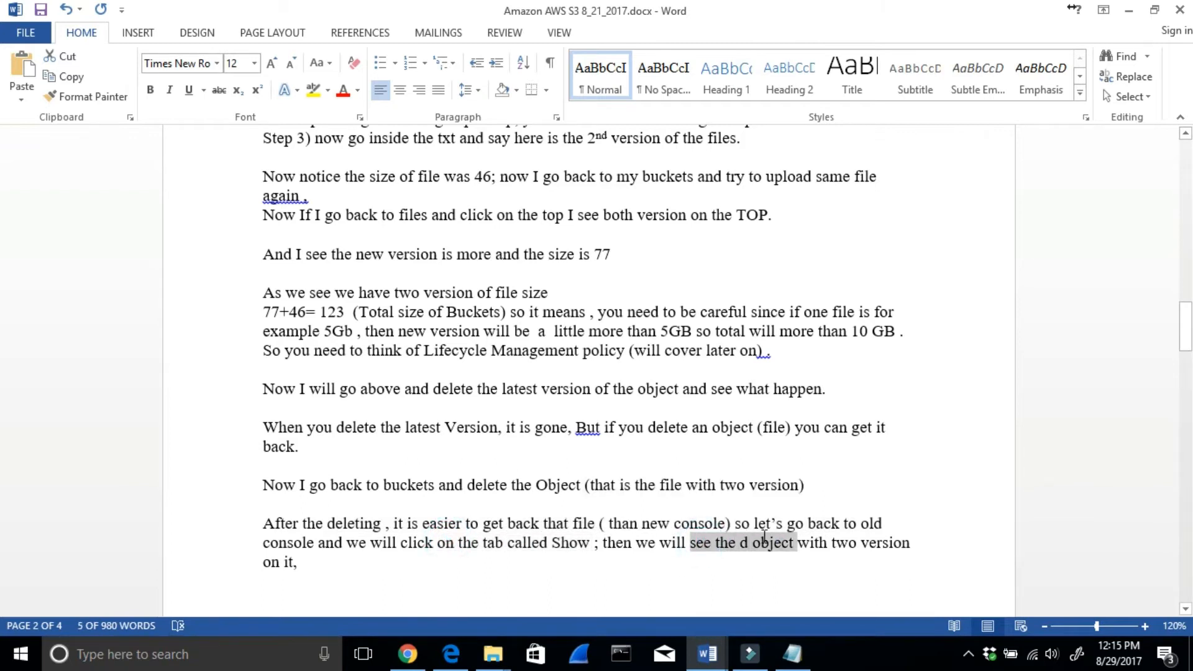
scroll(568, 572, down, 6)
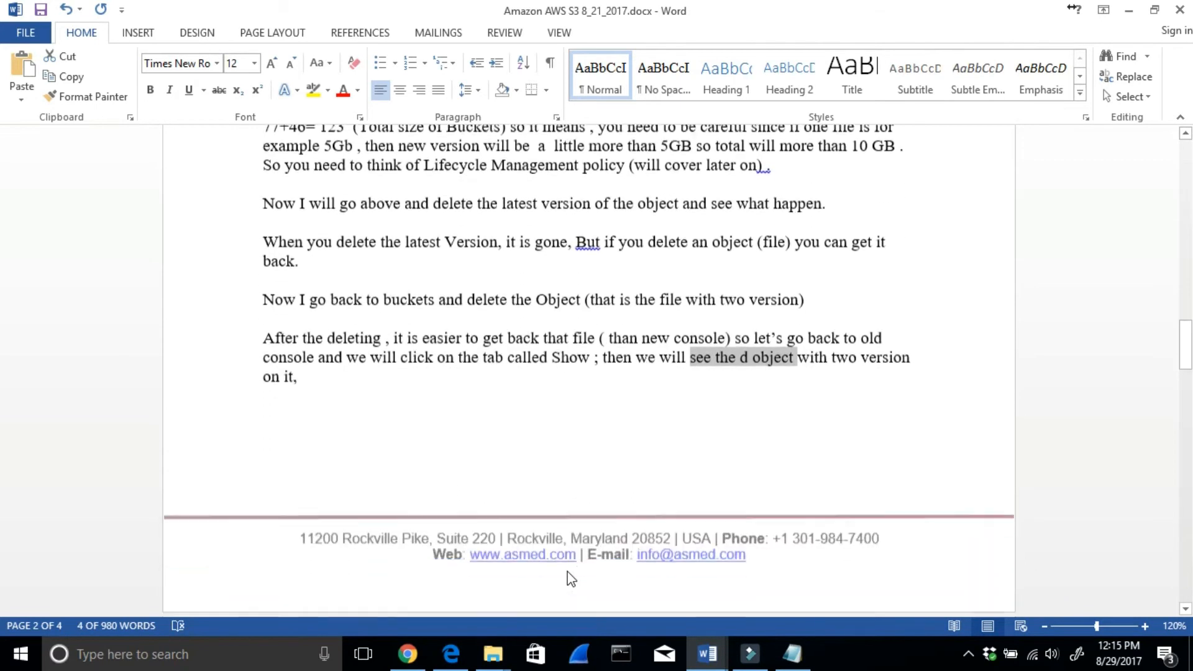
scroll(565, 571, down, 2)
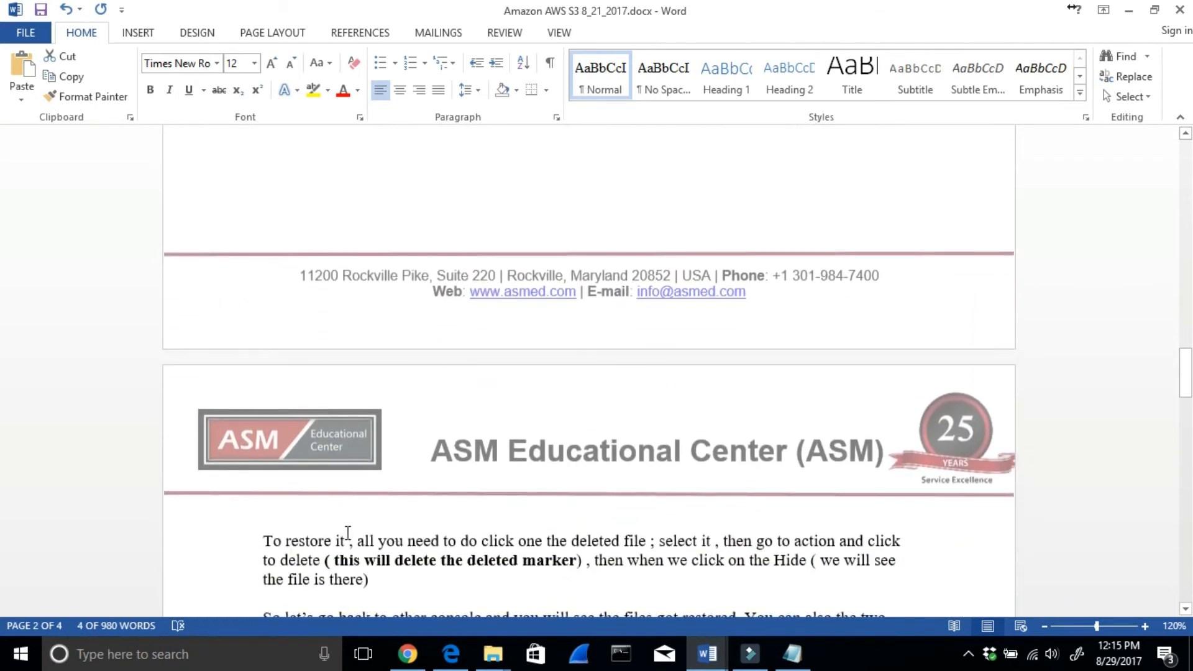
drag(328, 542, 646, 549)
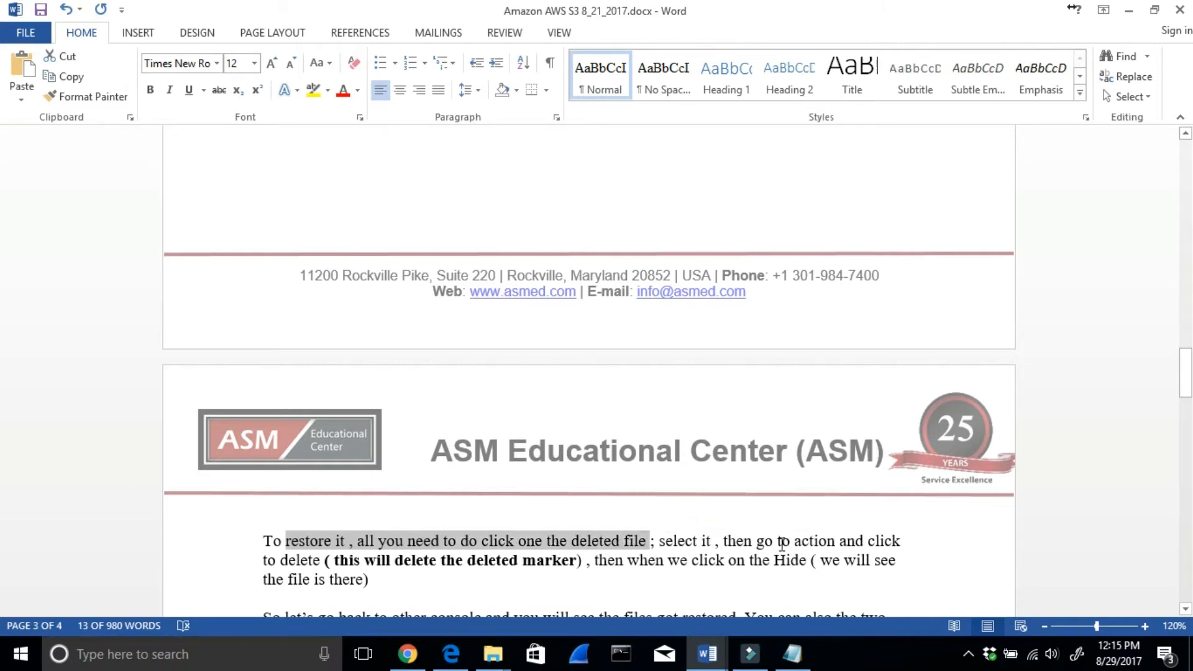
scroll(312, 553, up, 3)
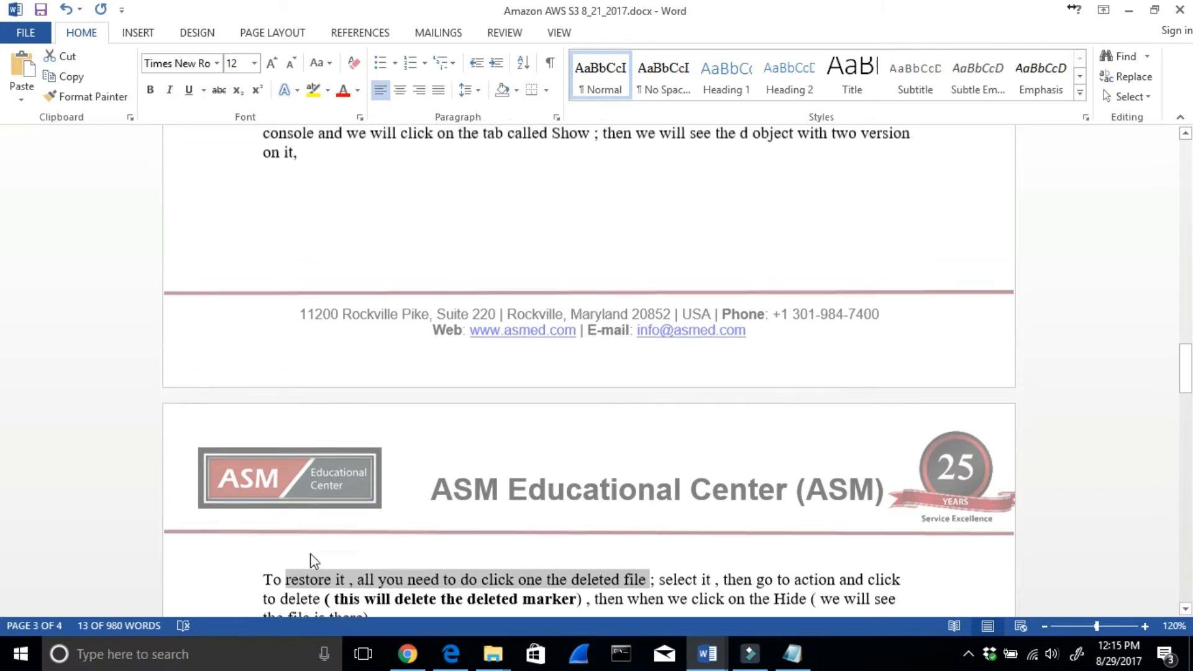
- Return to the S3 Management Console in Chrome and view the version list of thank you txt_8_21_2017.txt again, then close it
click(411, 656)
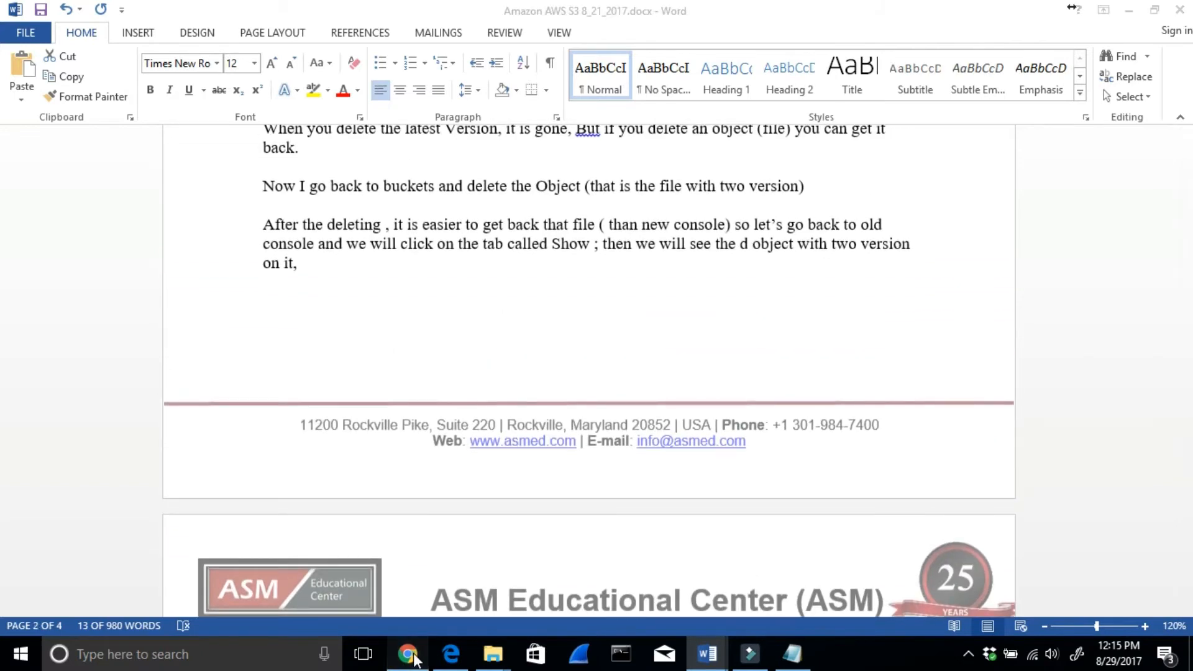
click(1129, 11)
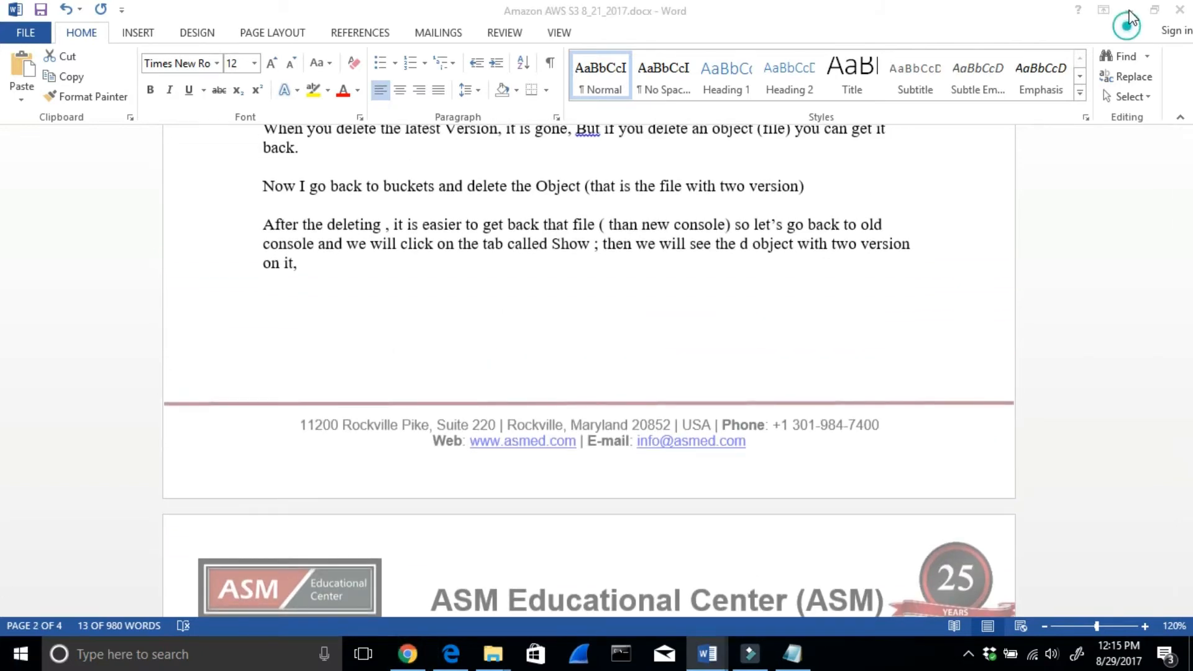
scroll(549, 279, up, 2)
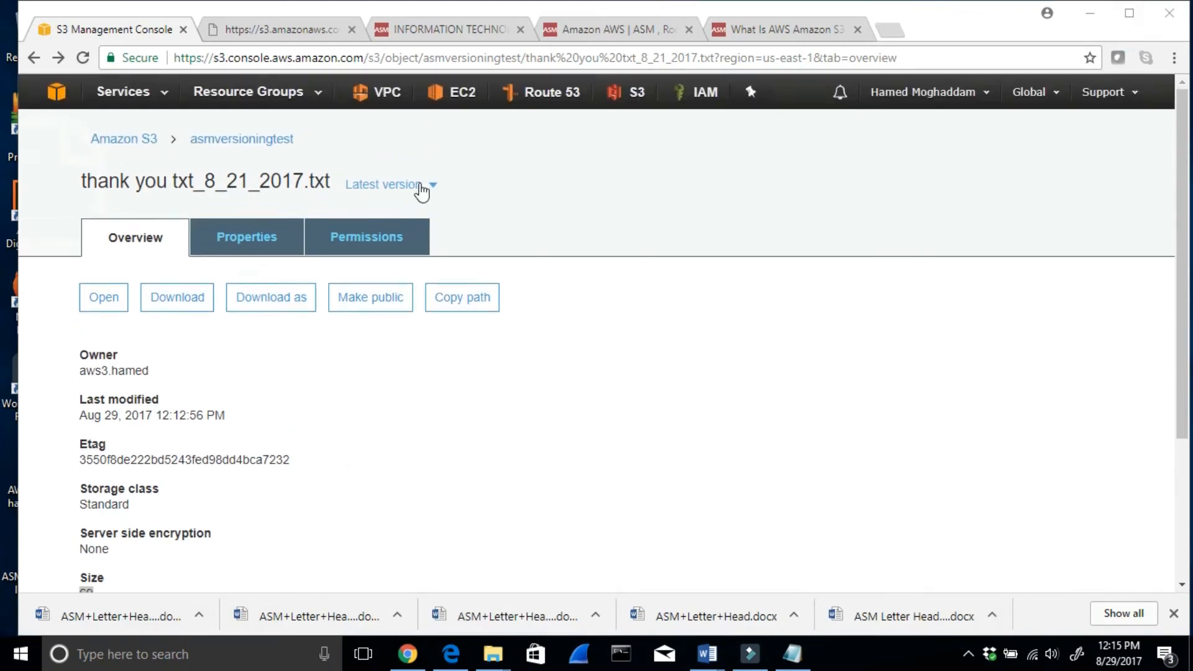
click(422, 187)
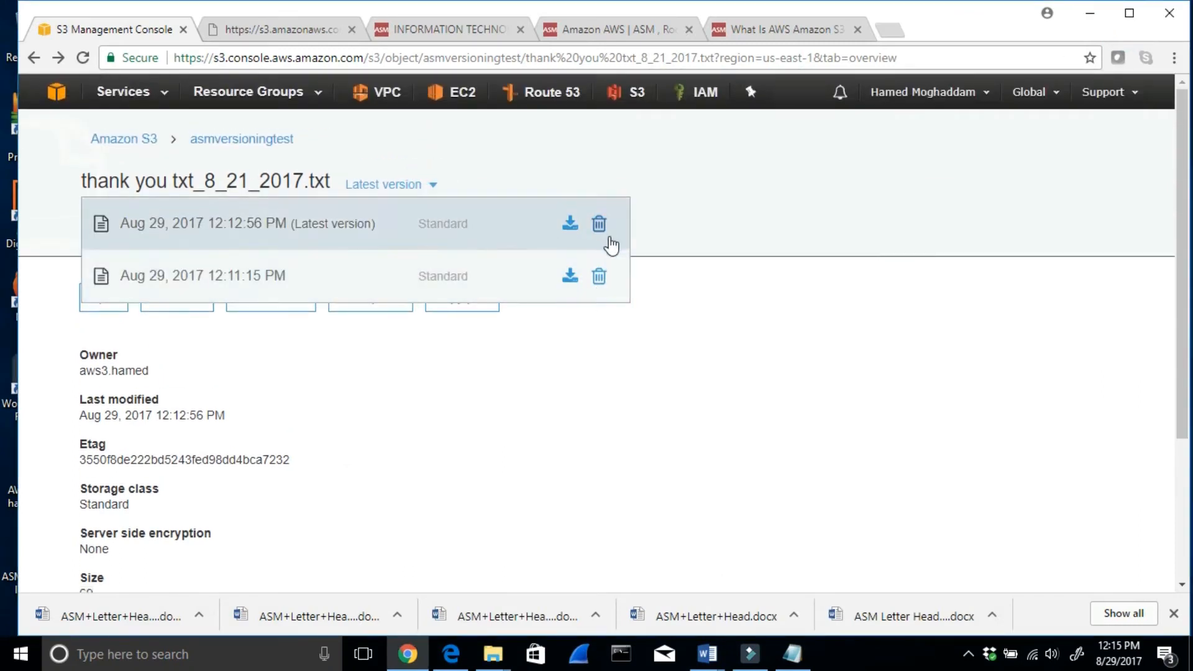
click(829, 262)
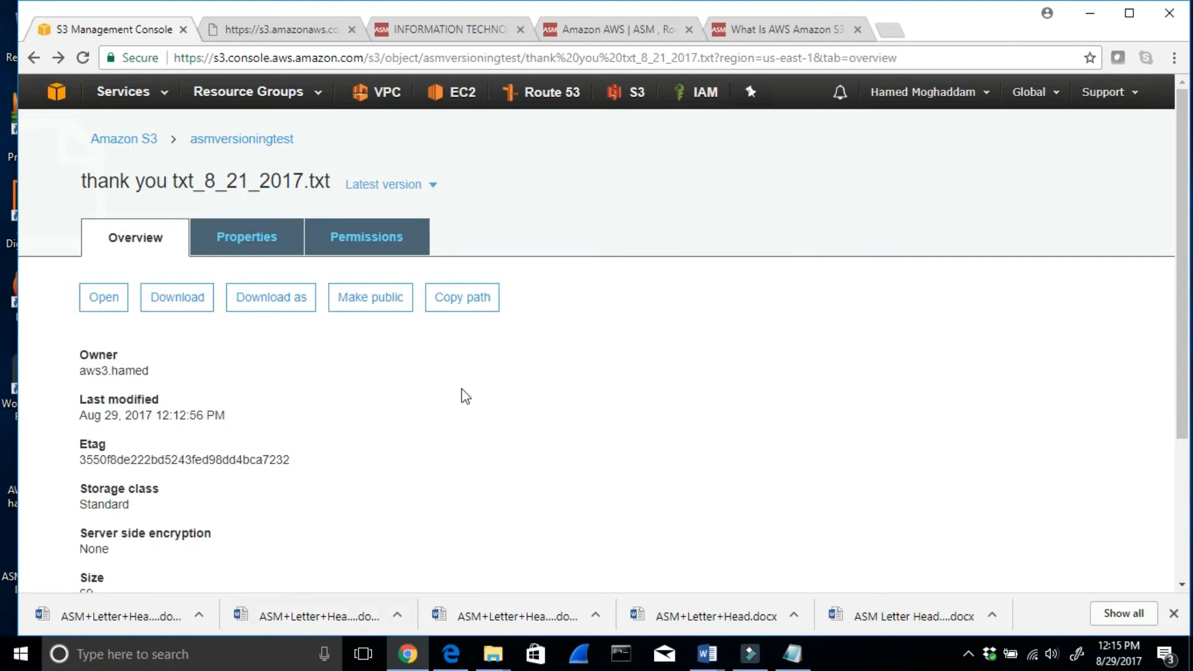
- Leave the object details, switch from the bucket list to the old S3 console and open the asmversioningtest bucket
scroll(361, 392, down, 3)
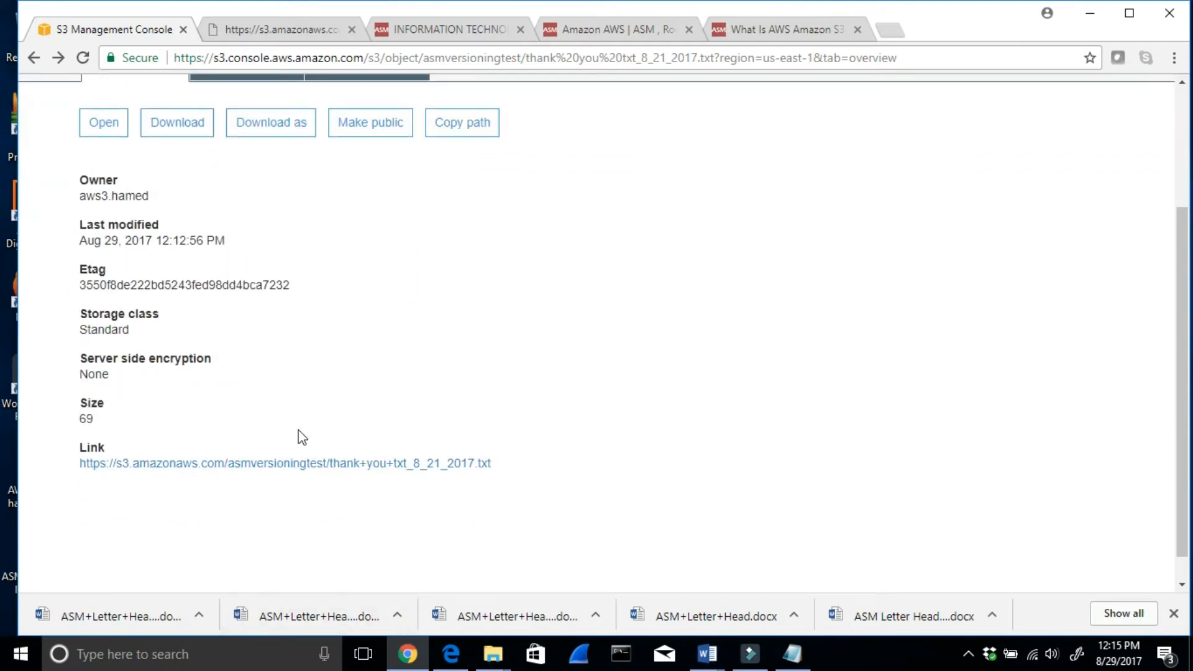
scroll(395, 473, up, 3)
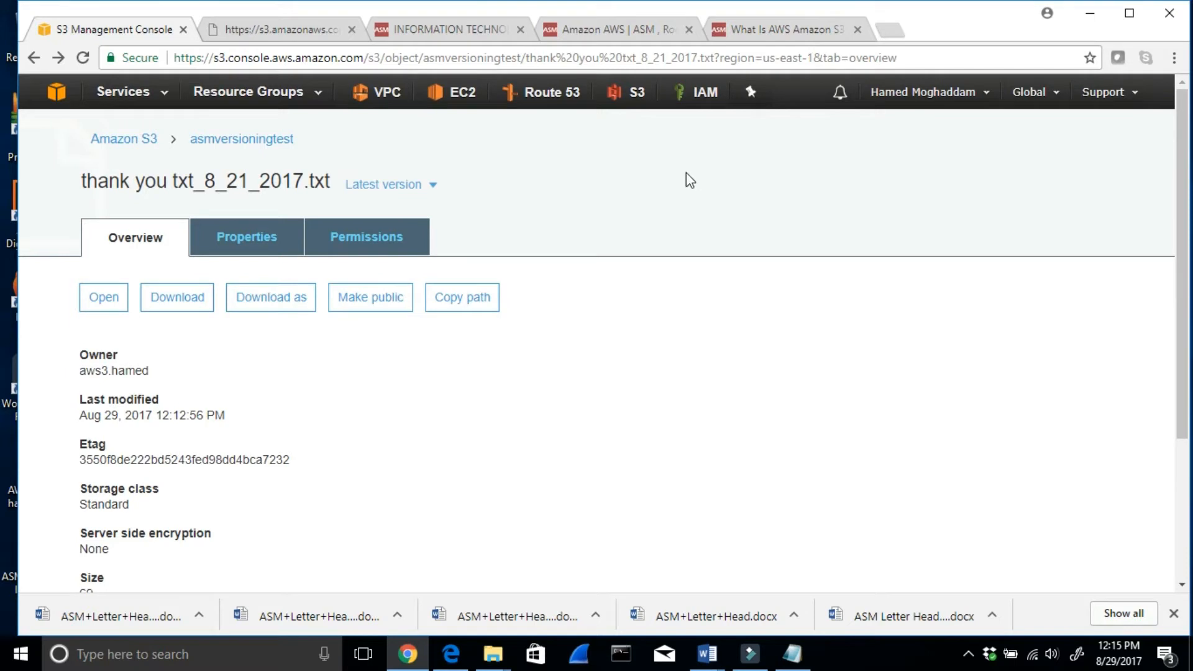
click(255, 139)
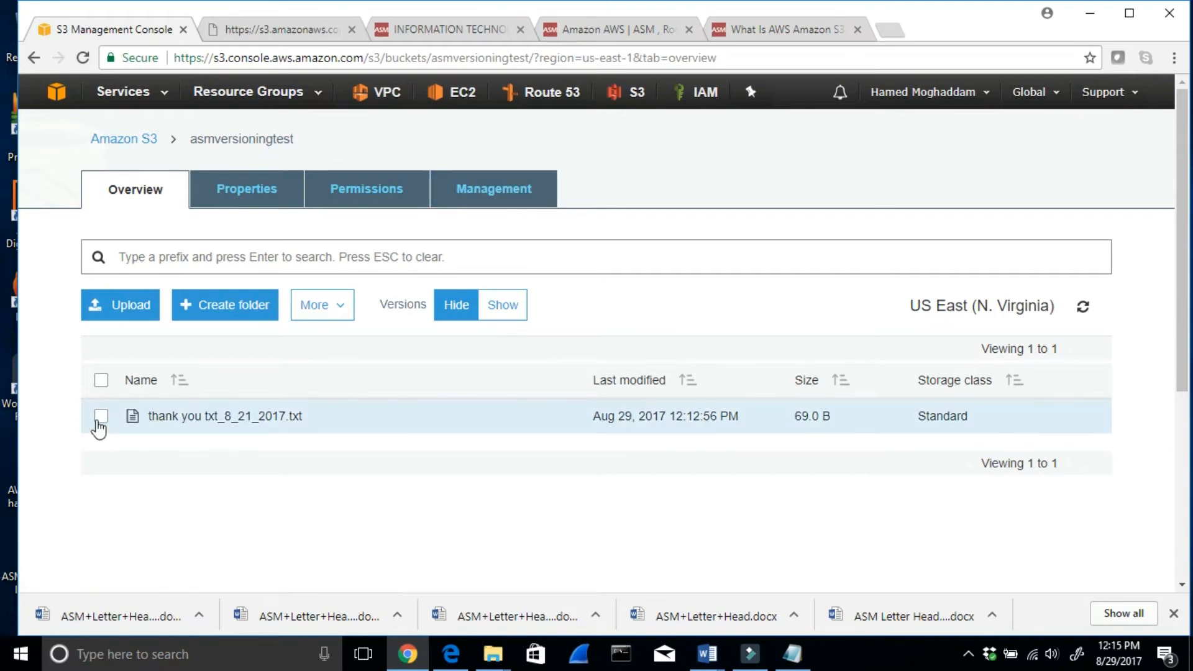
click(124, 138)
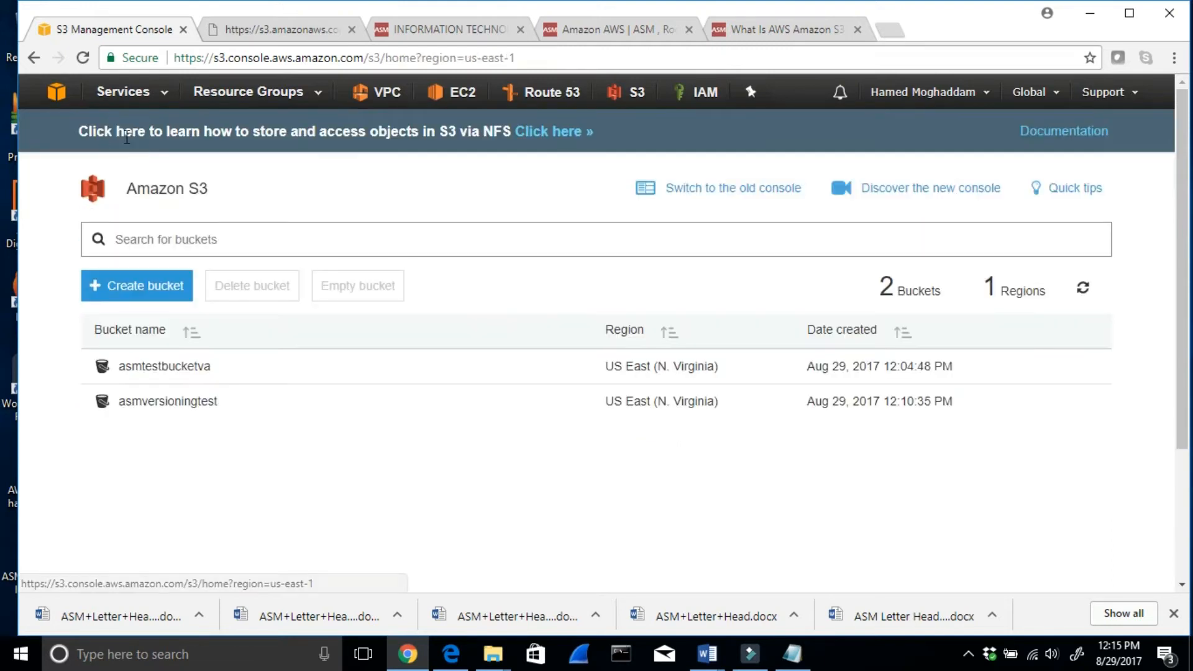
click(717, 190)
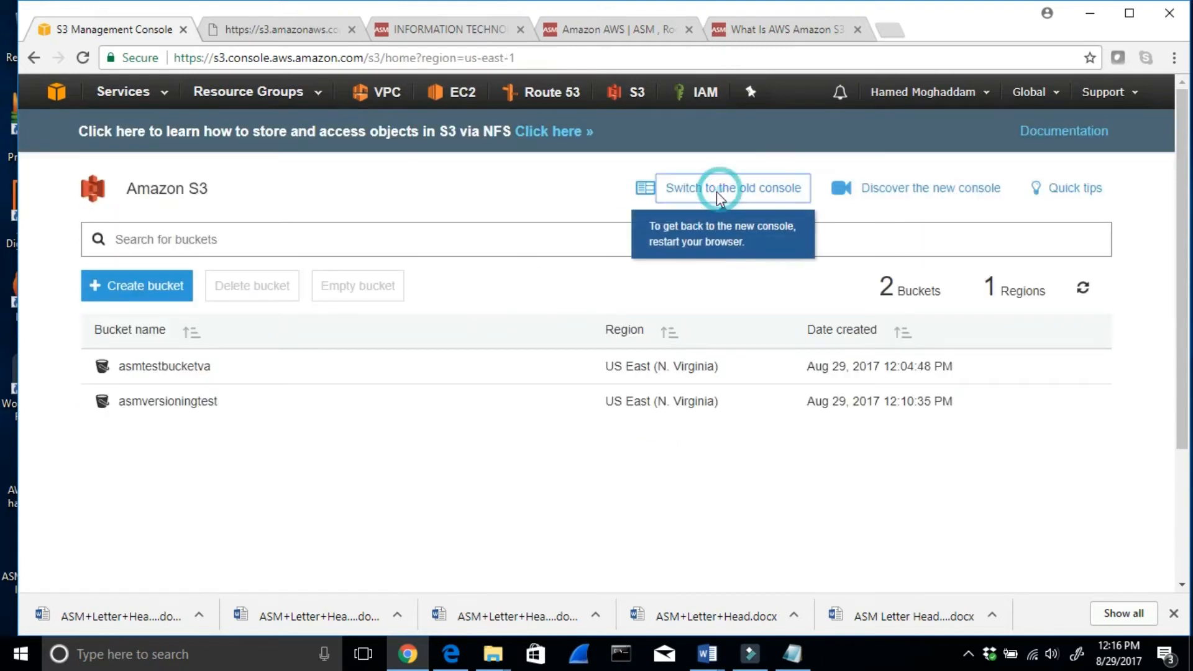
click(675, 171)
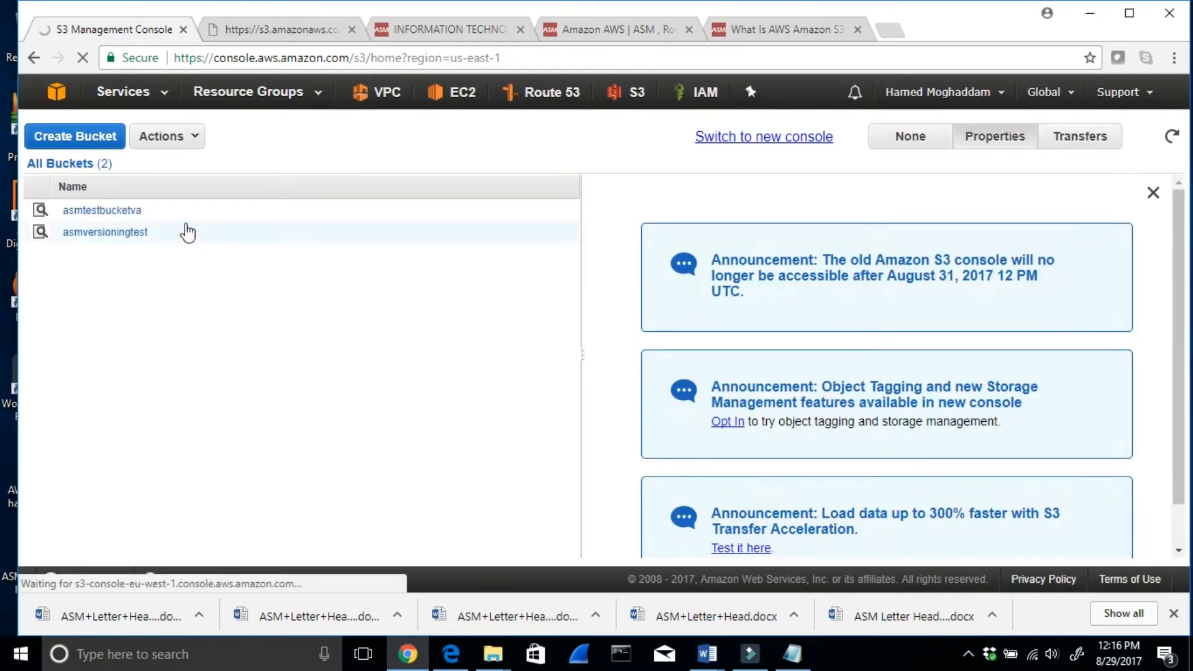
click(106, 233)
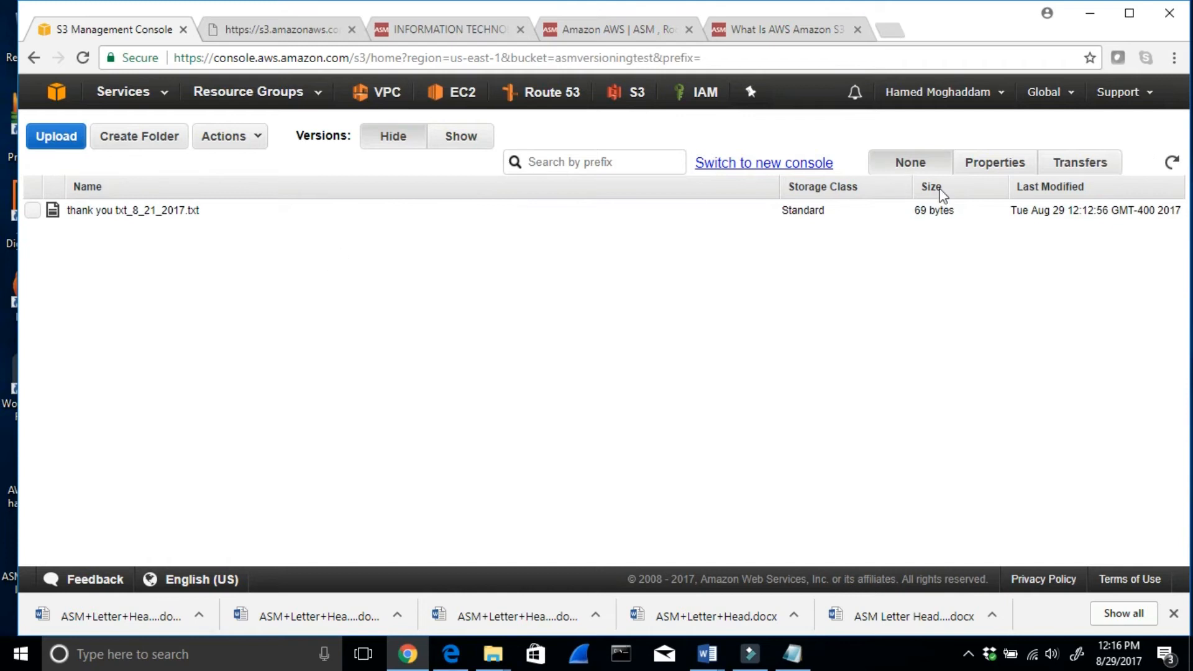
- View the properties of thank you txt_8_21_2017.txt and check the content behind its link in a separate browser tab
click(994, 166)
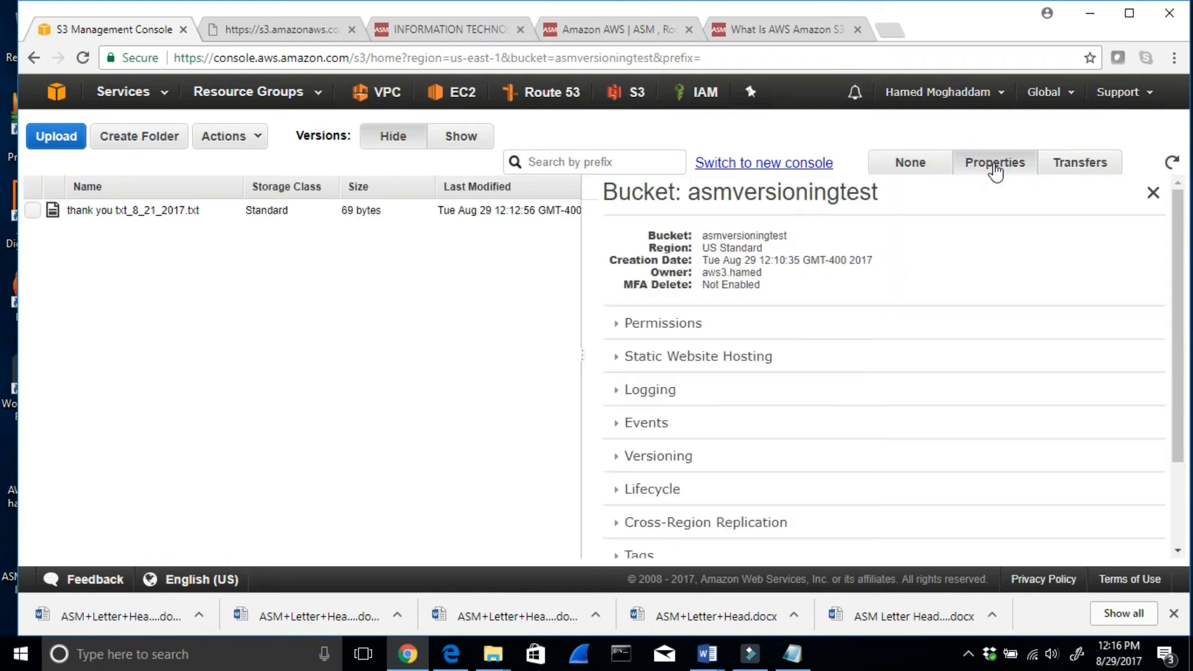
click(30, 212)
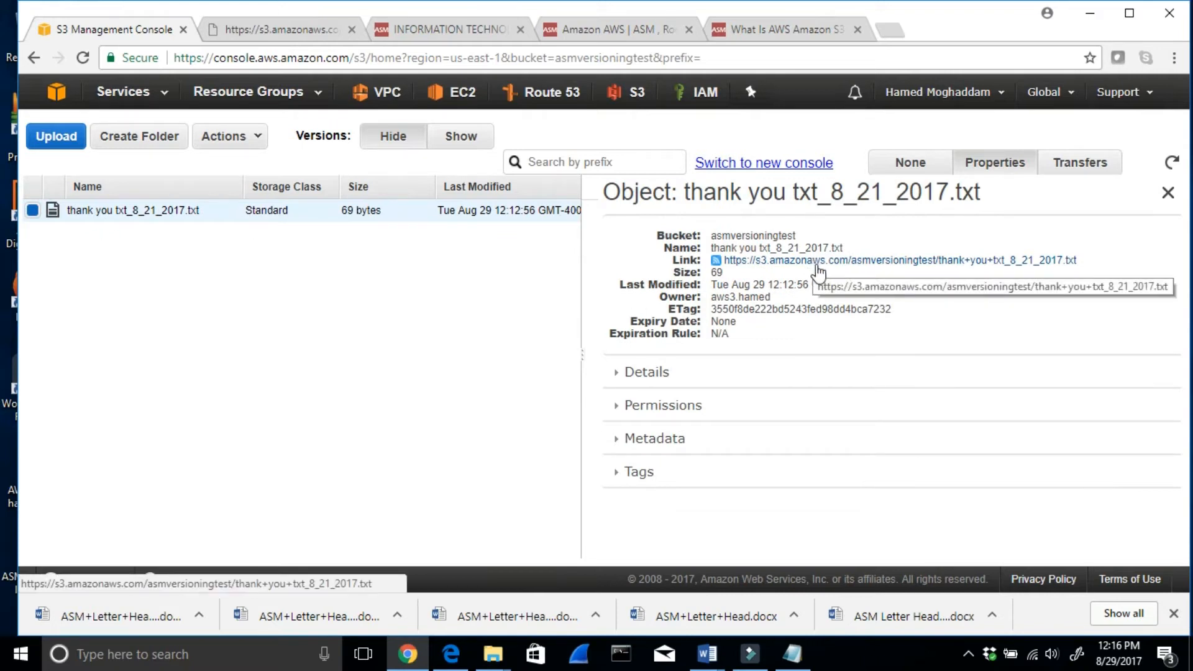
right_click(818, 271)
click(836, 274)
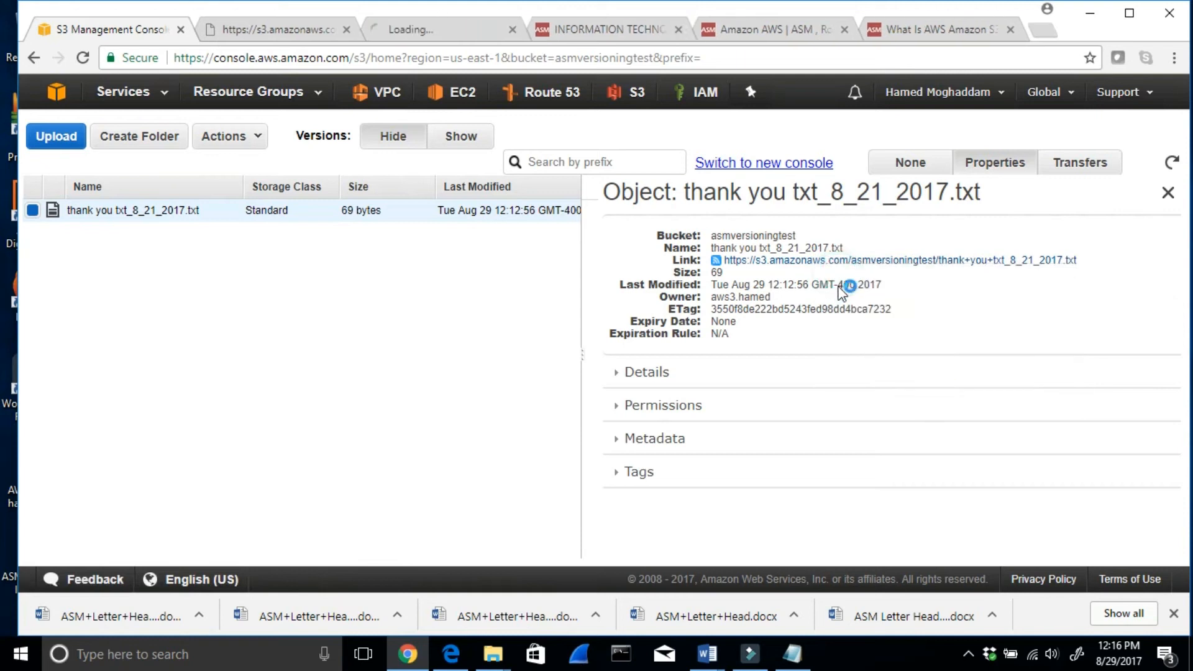
click(425, 32)
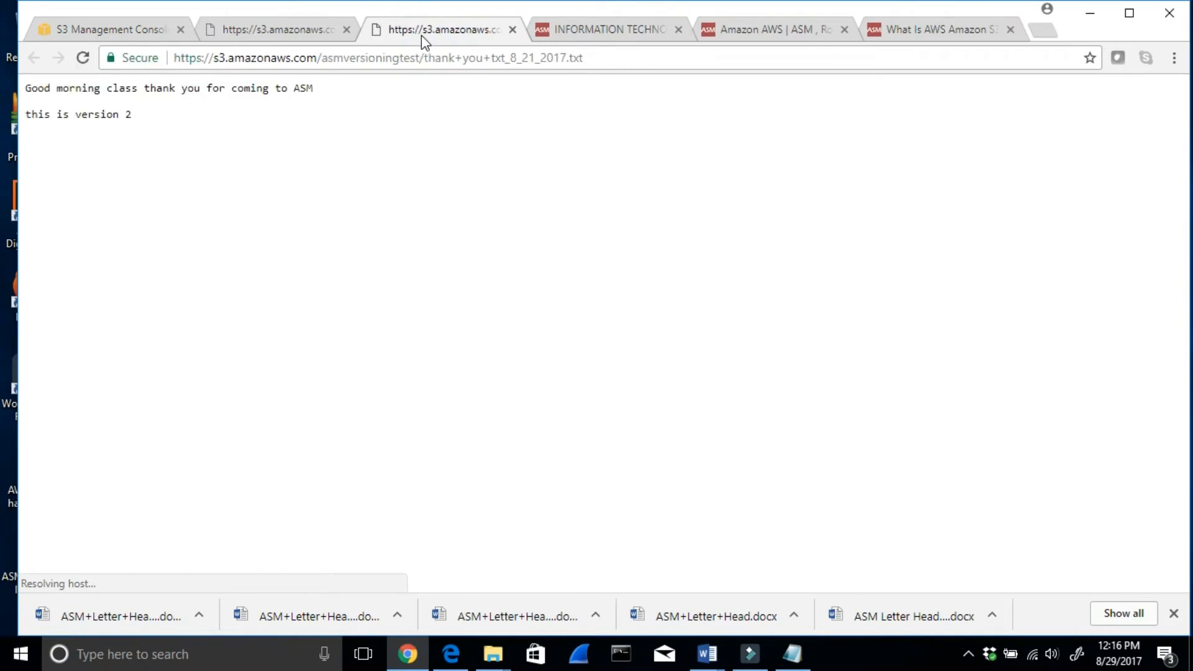
click(124, 29)
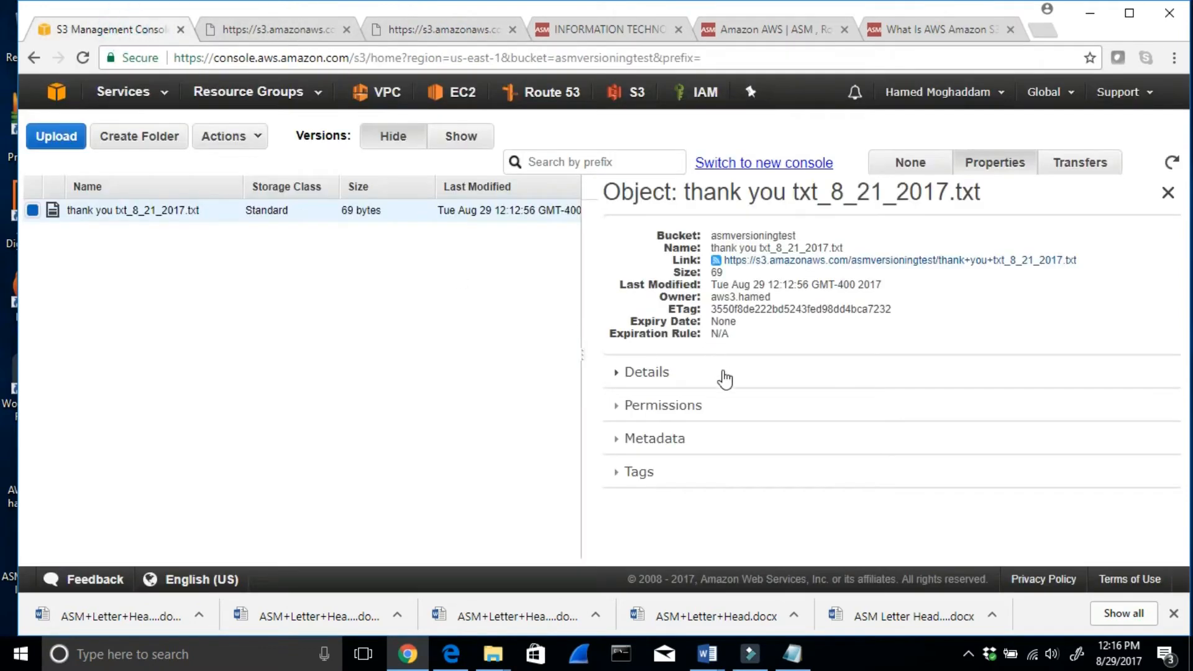
- Examine the permissions of thank you txt_8_21_2017.txt for each grantee, and close its properties
click(624, 405)
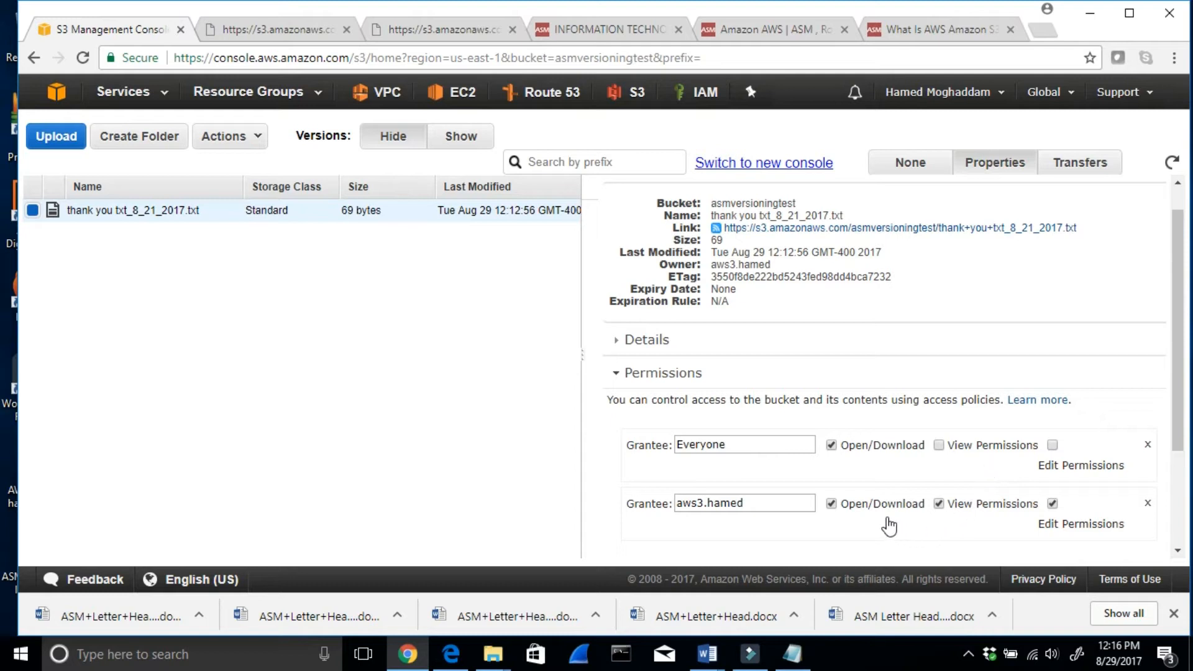
scroll(919, 488, down, 2)
scroll(916, 483, down, 1)
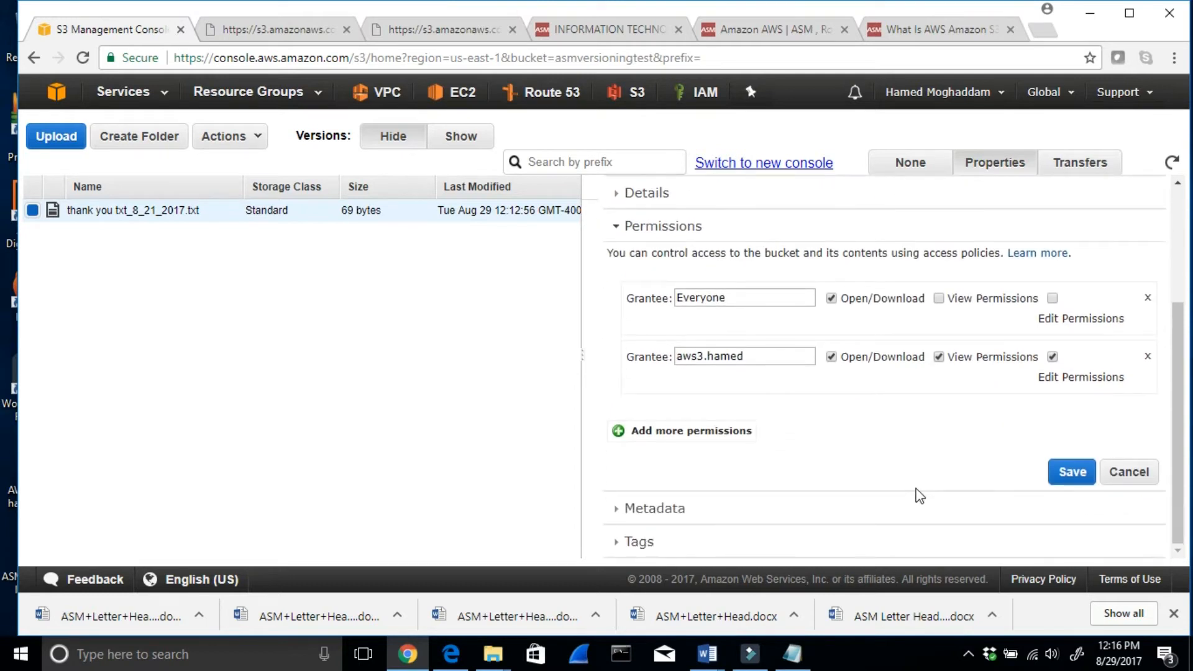
scroll(920, 496, up, 3)
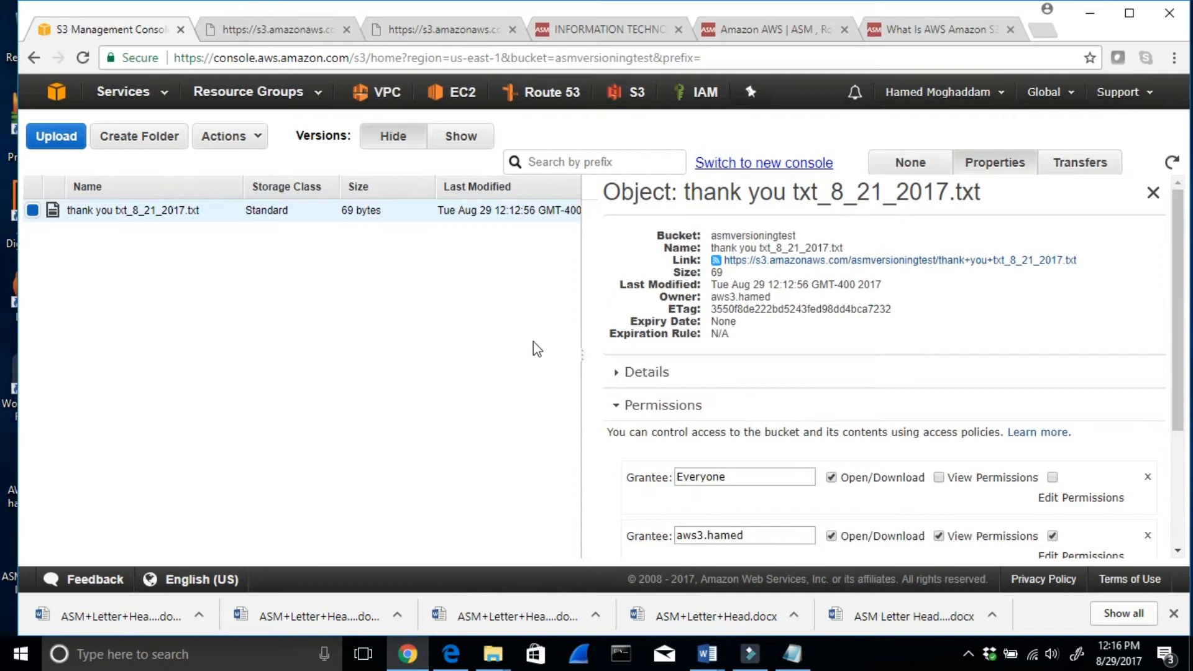
click(410, 336)
click(1153, 193)
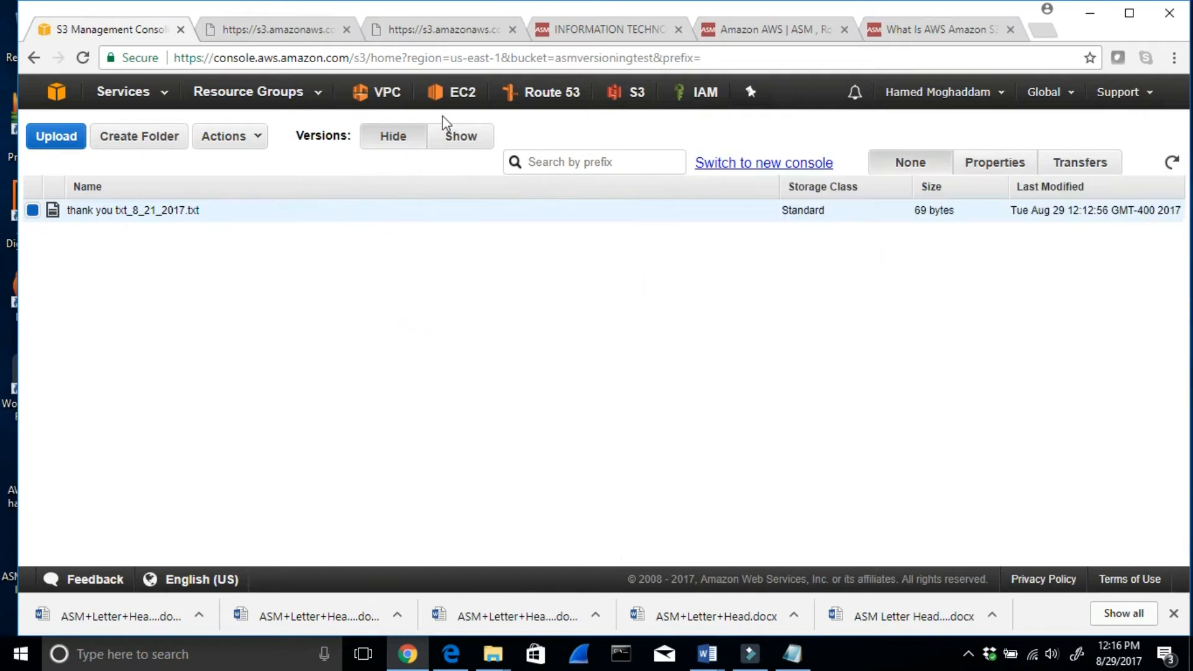
- Show all versions of thank you txt_8_21_2017.txt in the old console and select the 12:12:56 version
click(396, 137)
click(474, 136)
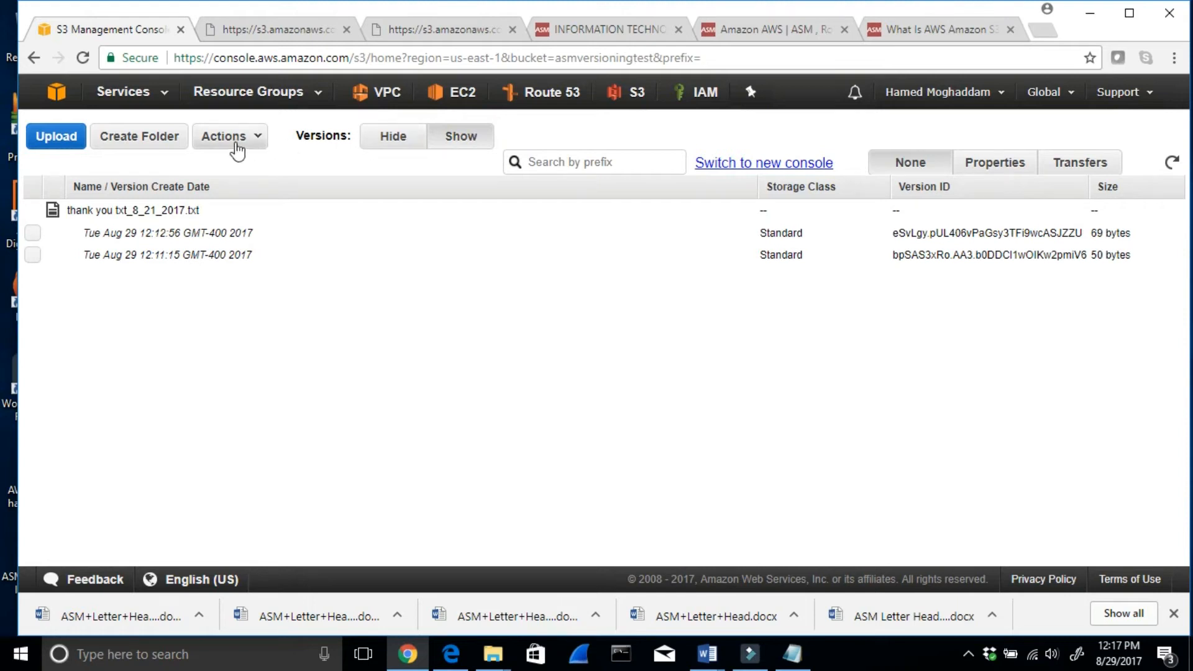
click(236, 147)
click(399, 234)
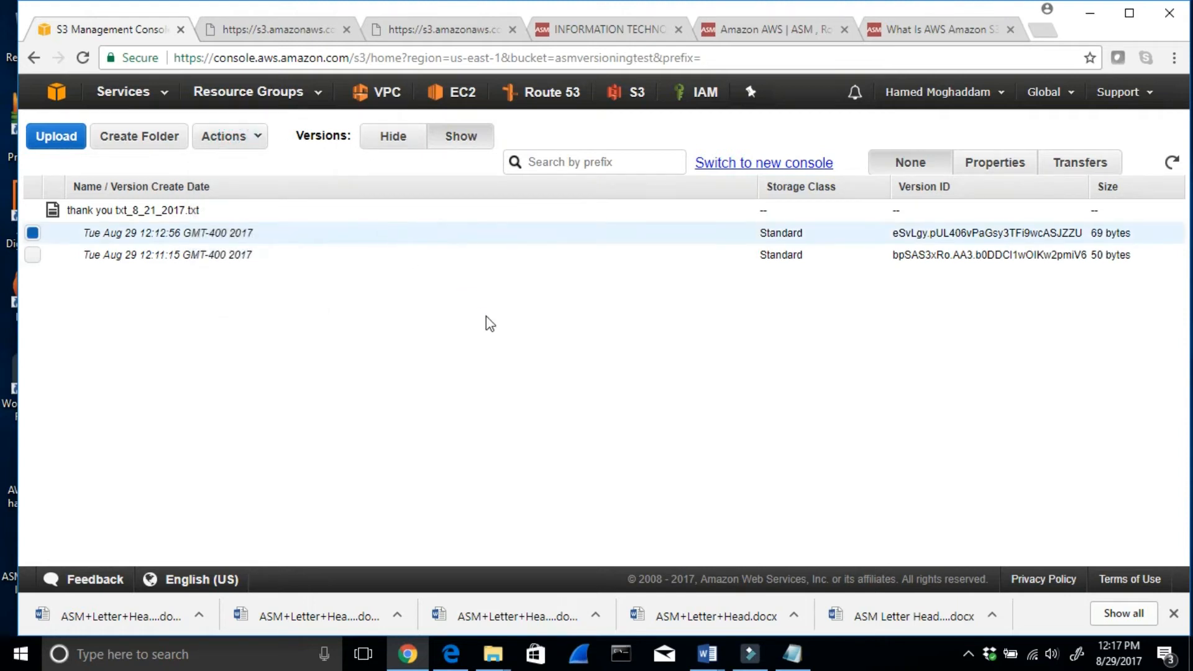
- Return to the new console and request deletion of thank you txt_8_21_2017.txt from asmversioningtest, dismissing the Java update notification
click(766, 166)
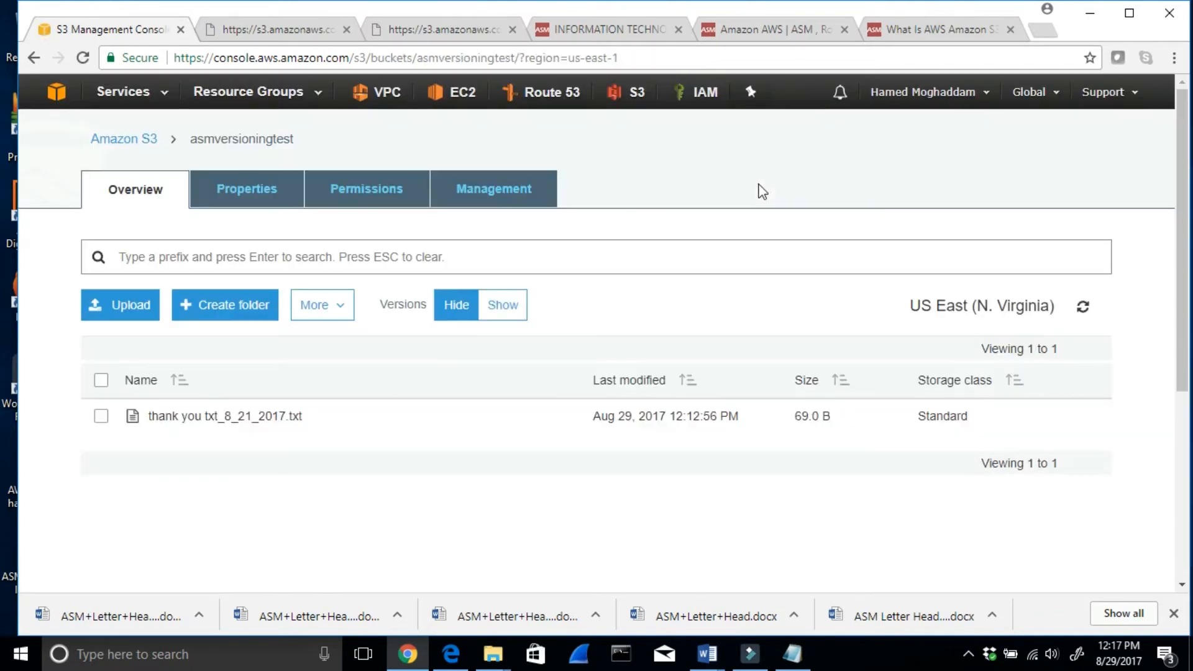
click(100, 416)
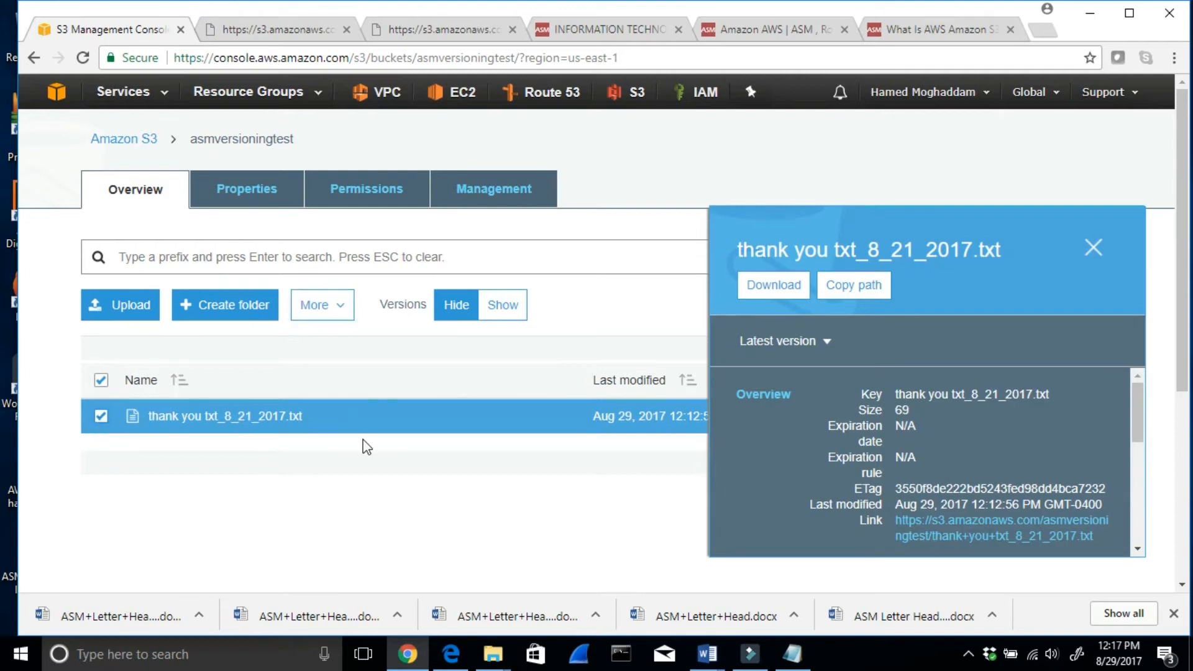
click(339, 305)
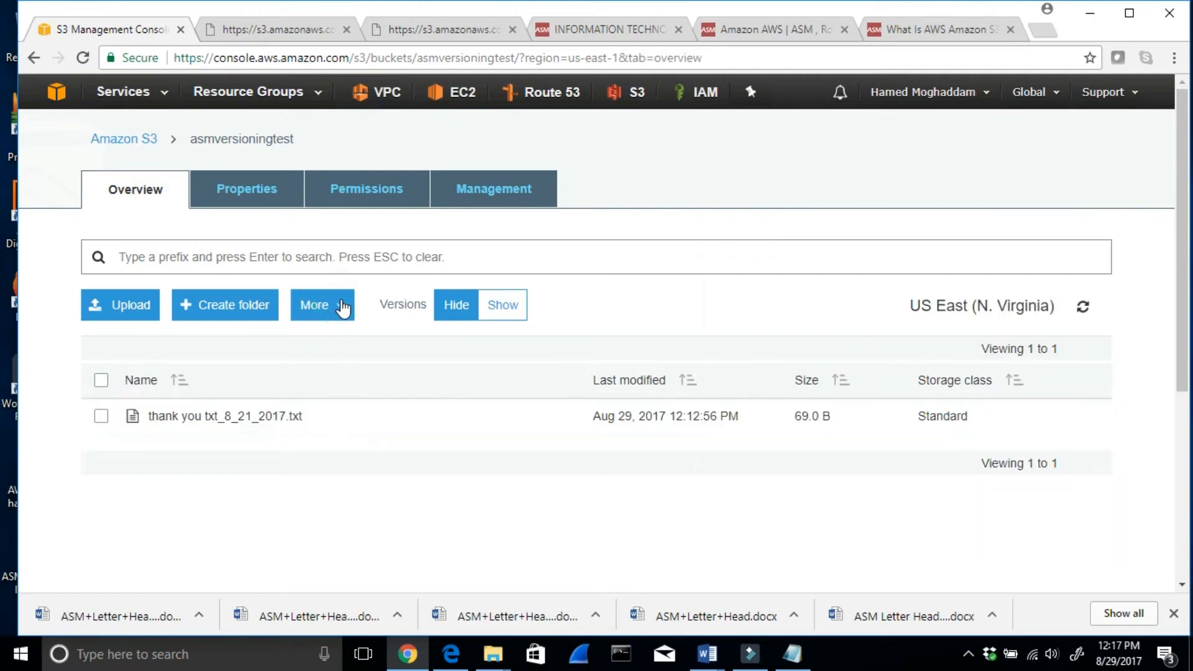
click(119, 417)
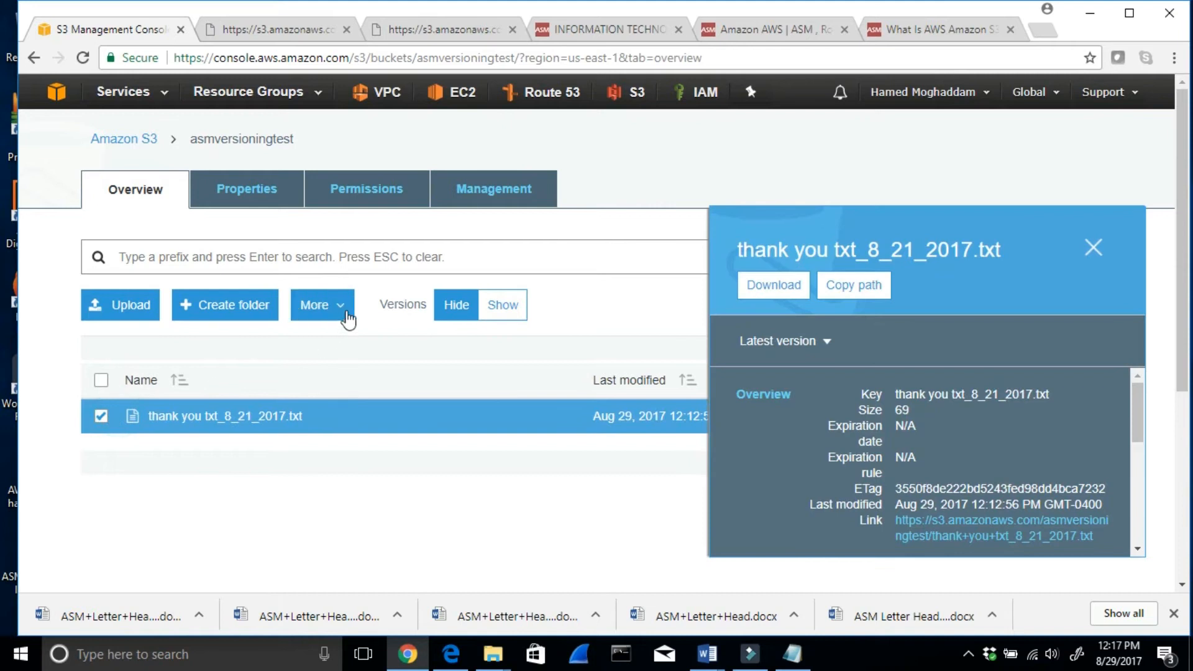
click(343, 305)
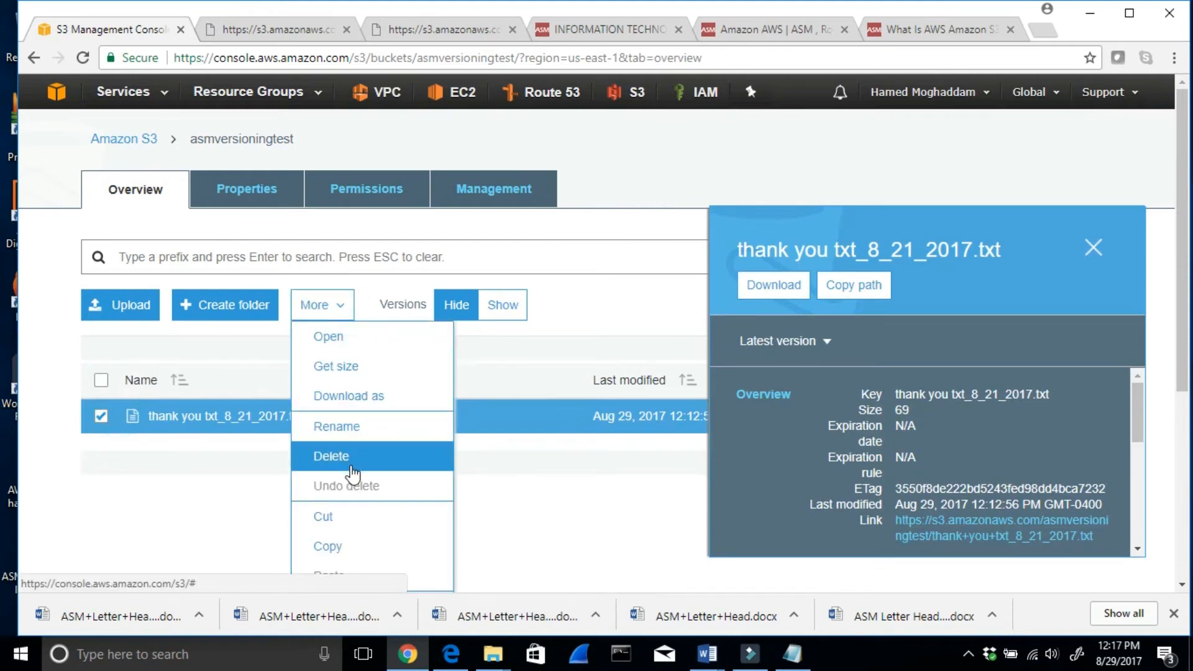
click(352, 465)
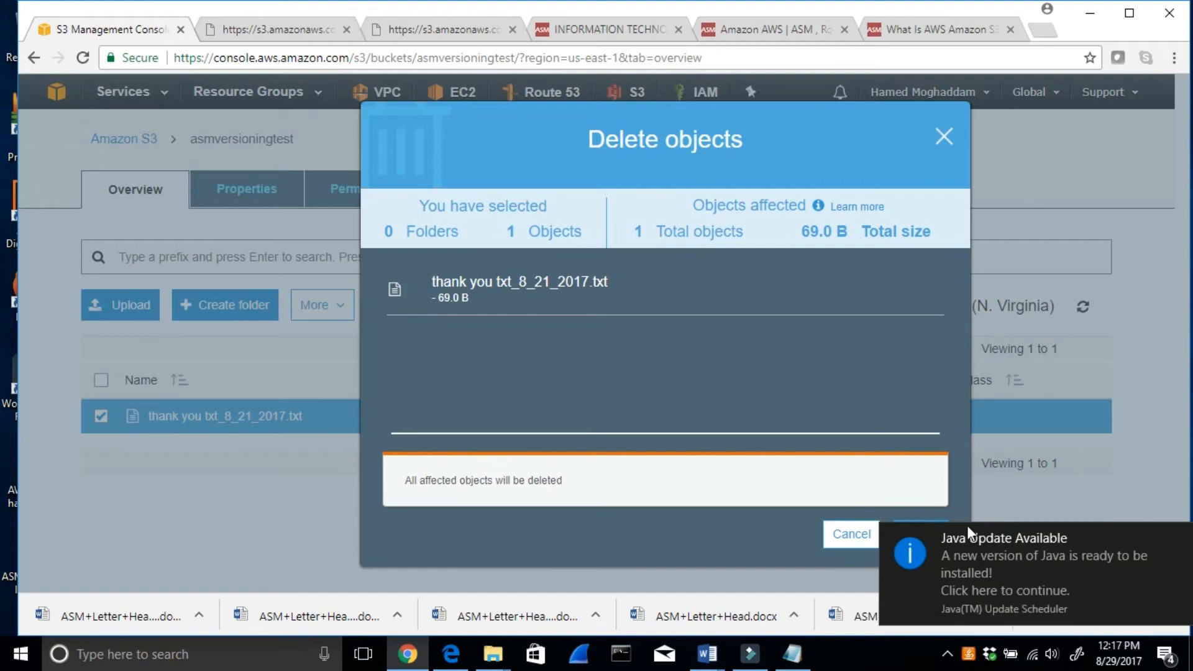
click(1179, 539)
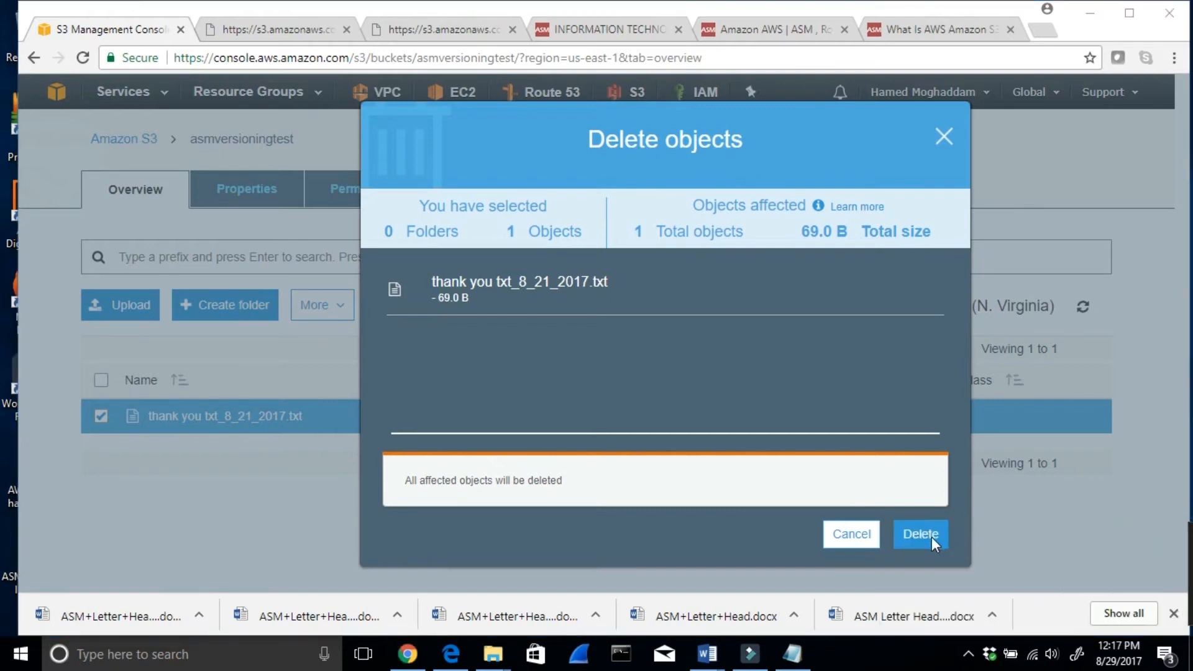
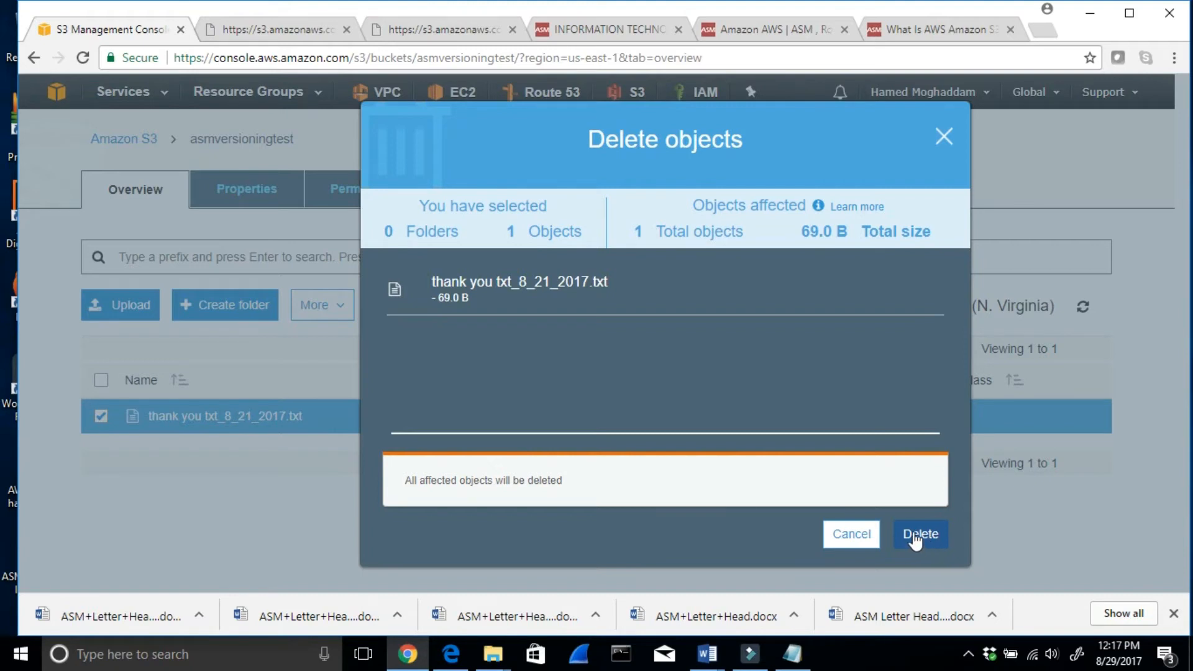
- Confirm deleting thank you txt_8_21_2017.txt and reopen asmversioningtest from the bucket list to check its contents
click(914, 535)
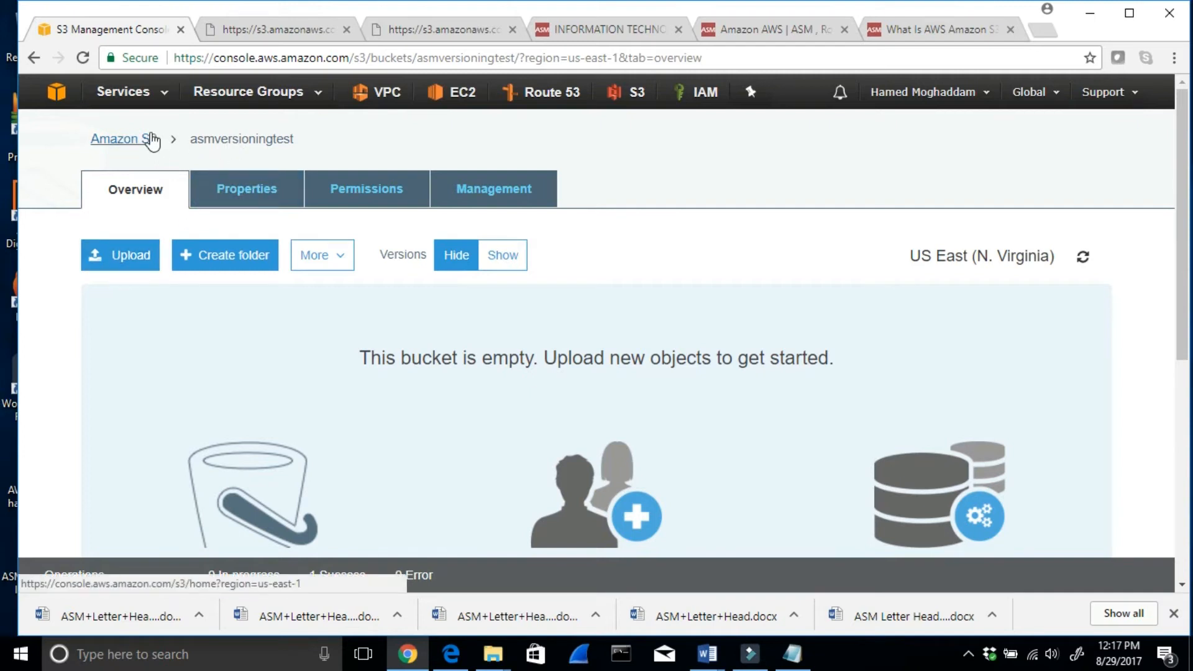
click(152, 141)
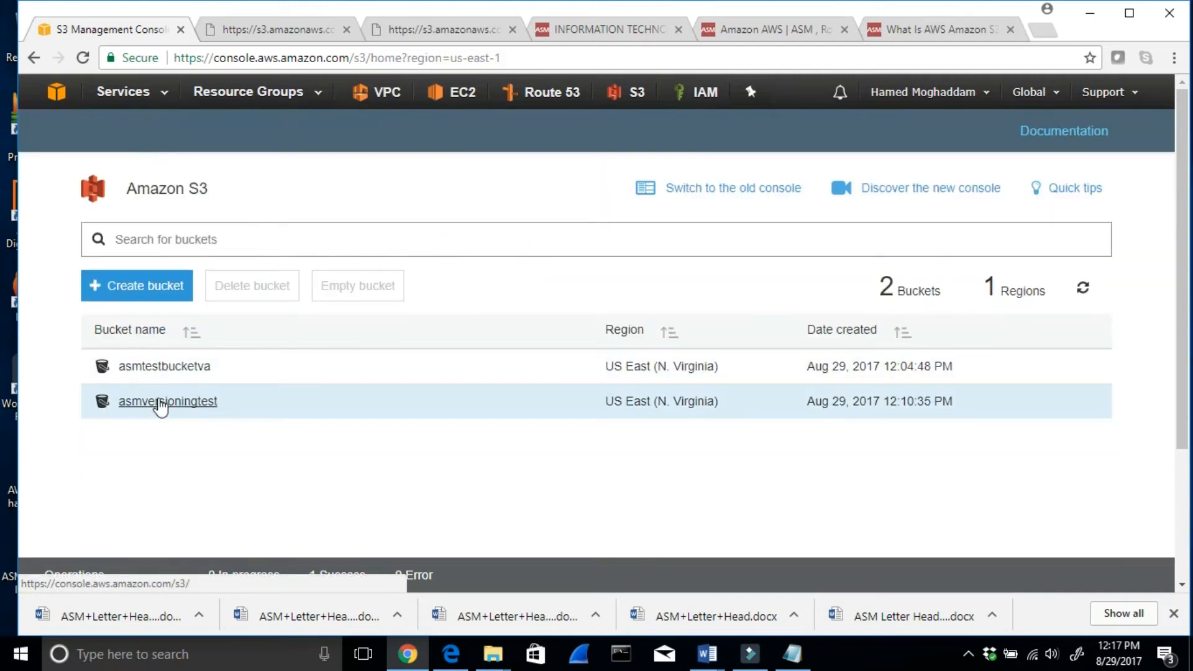
click(160, 402)
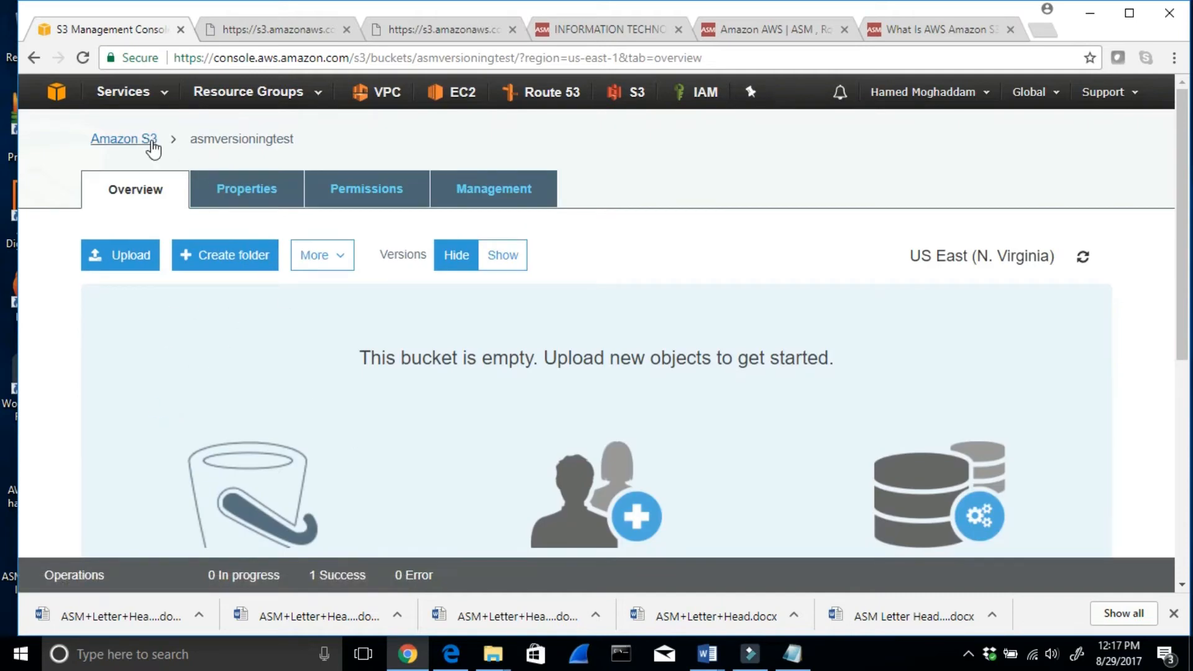
- Switch to the old S3 console, show all versions in asmversioningtest, and select the delete marker of thank you txt_8_21_2017.txt
click(141, 139)
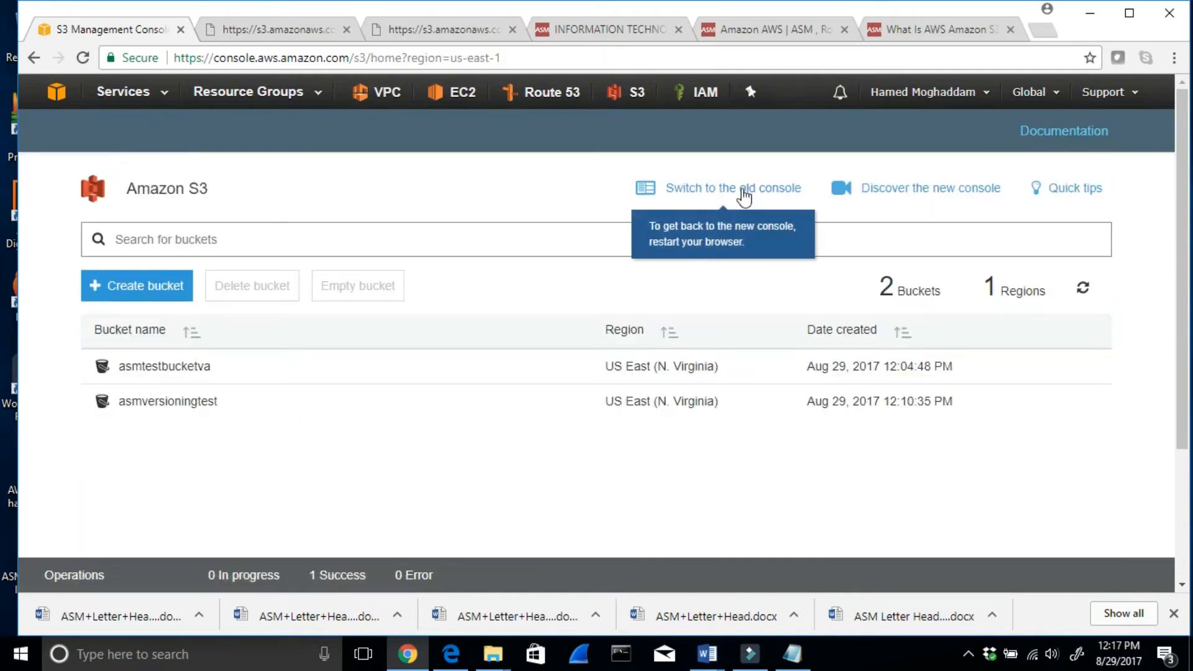
click(753, 199)
click(674, 172)
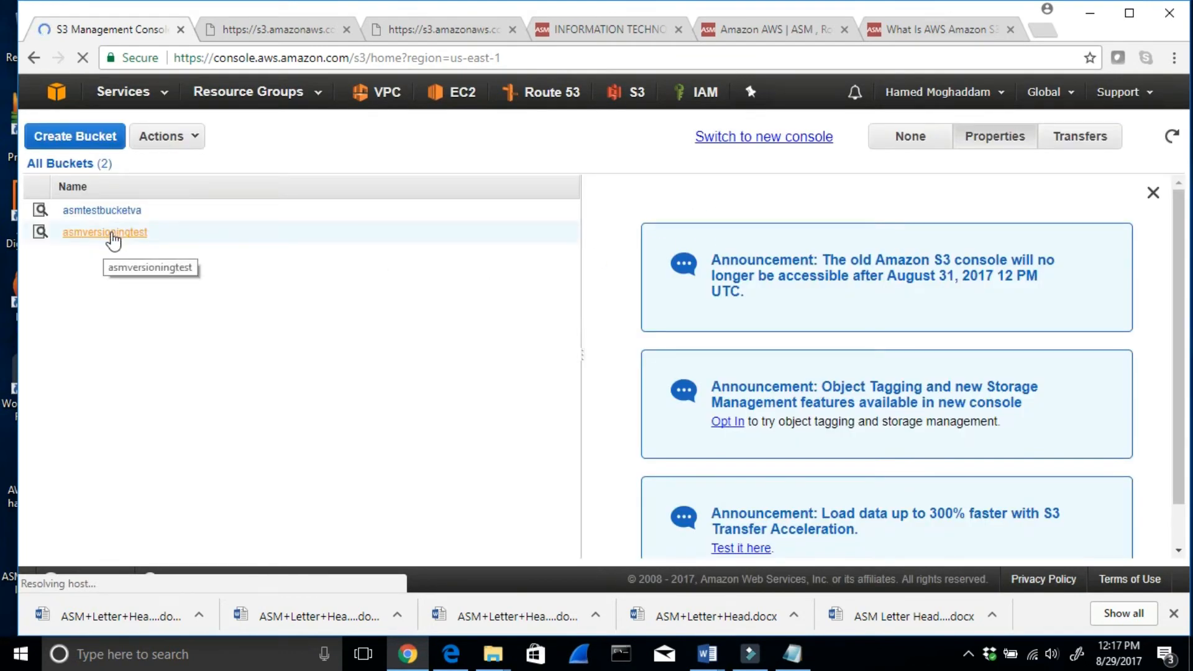
click(111, 233)
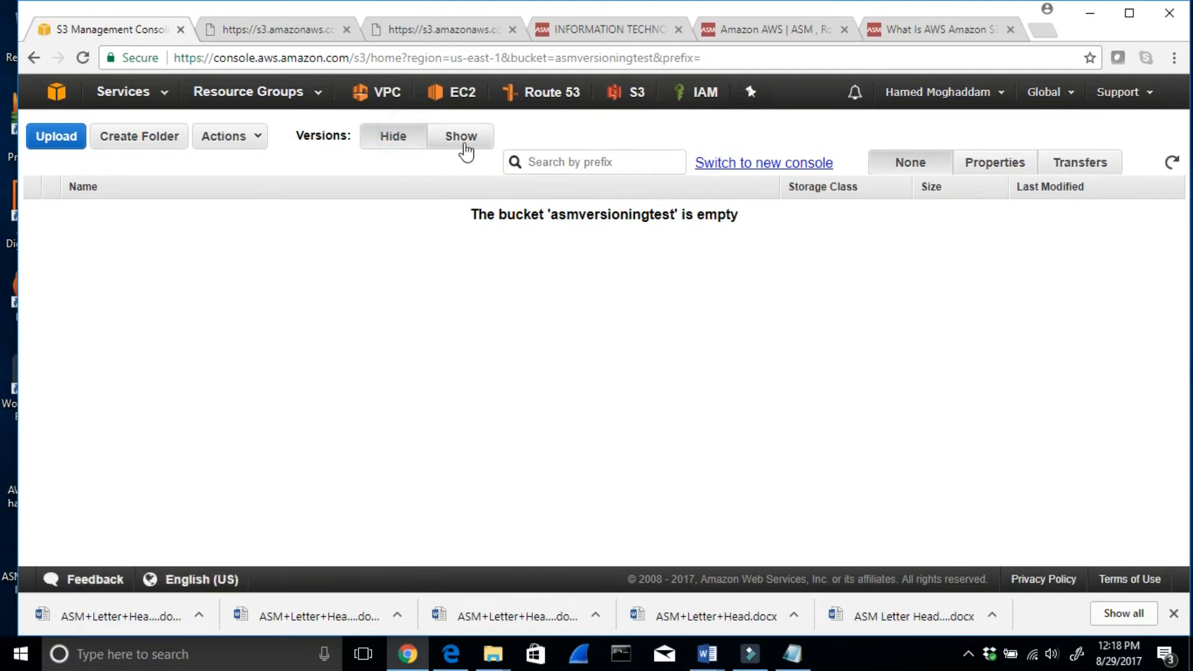
click(466, 149)
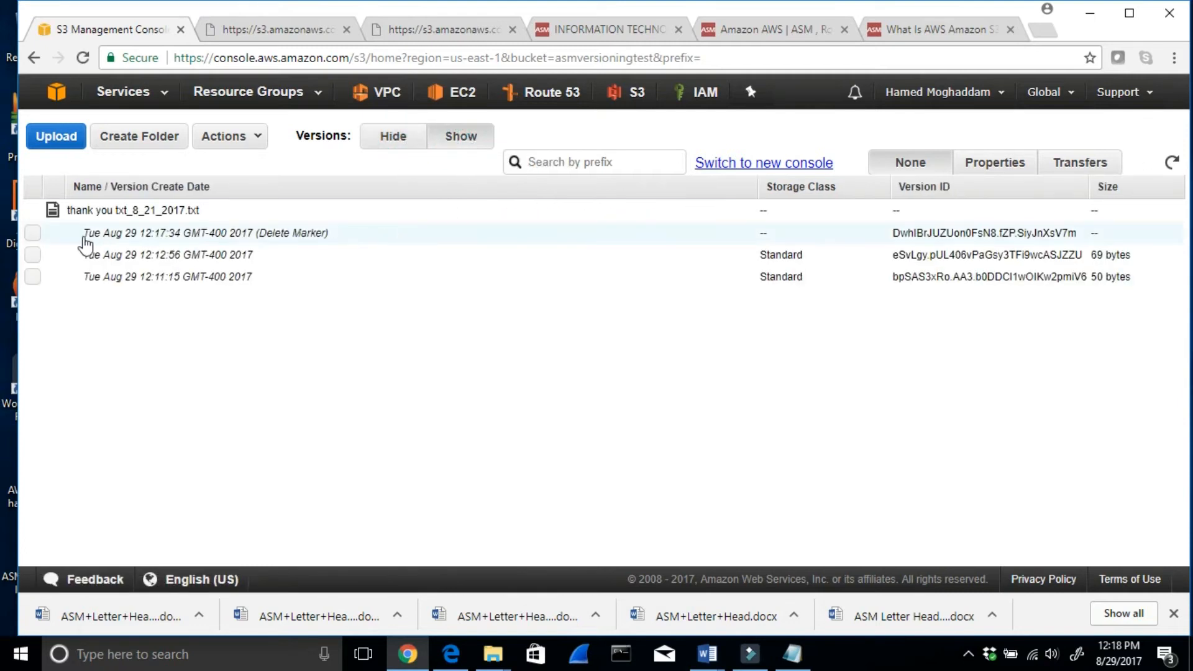
click(32, 233)
- Switch to Word and read the notes in Amazon AWS S3 8_21_2017.docx on restoring a deleted file by removing its delete marker
mouse_move(709, 658)
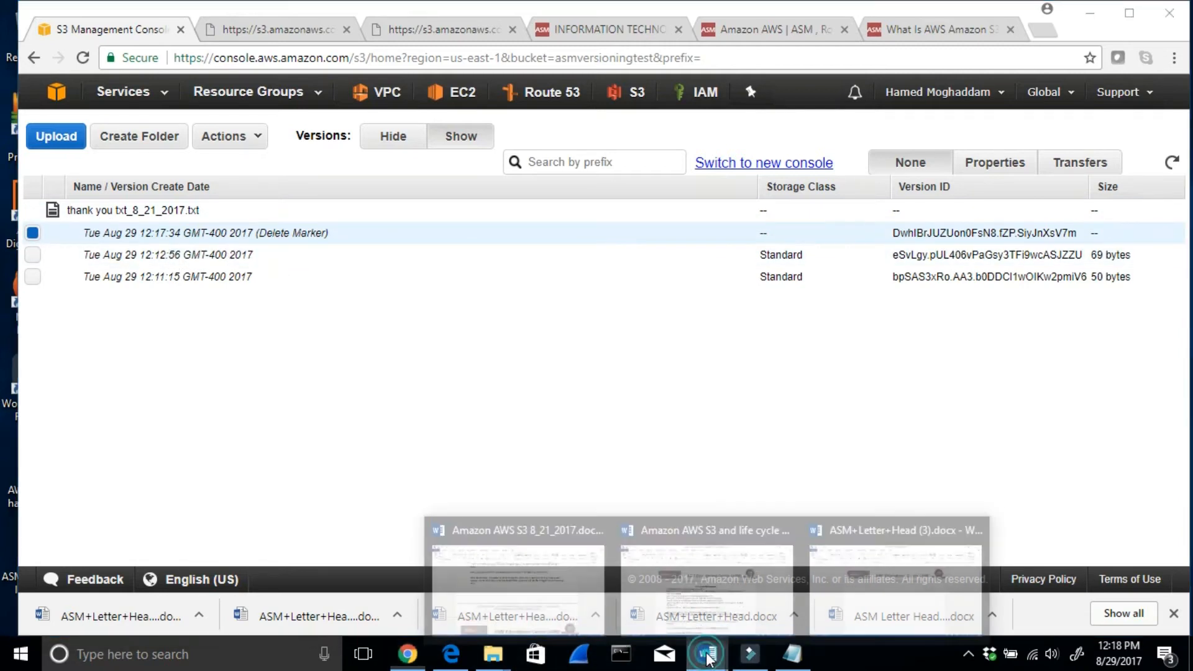
click(518, 567)
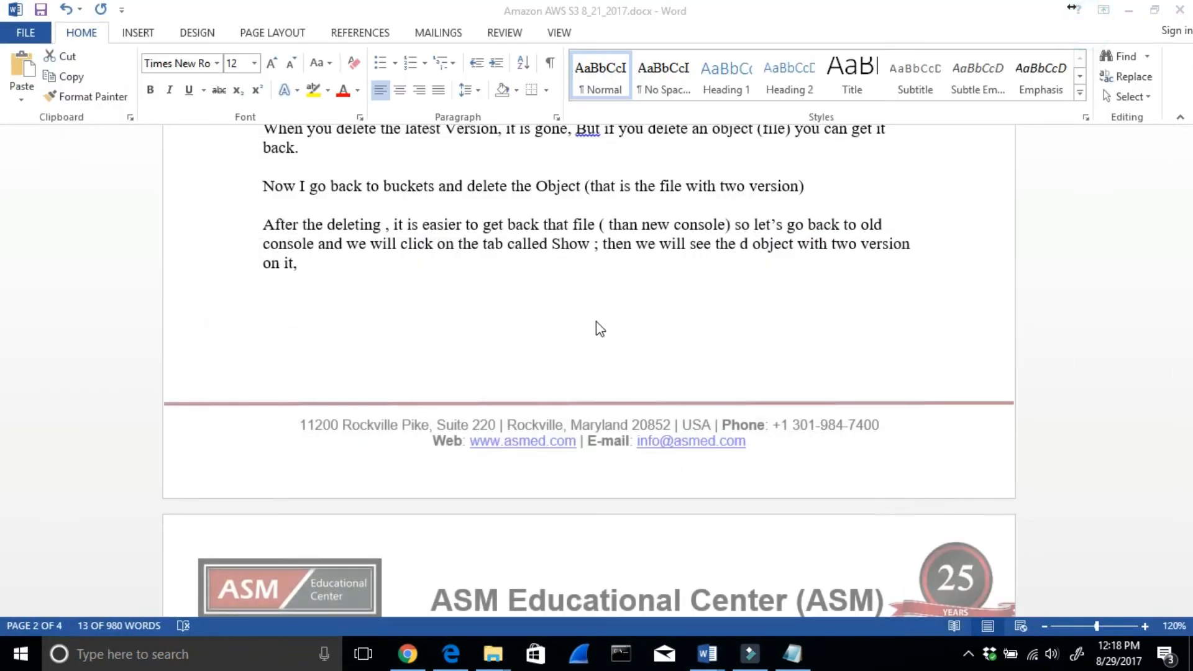
scroll(585, 308, up, 1)
scroll(584, 309, down, 4)
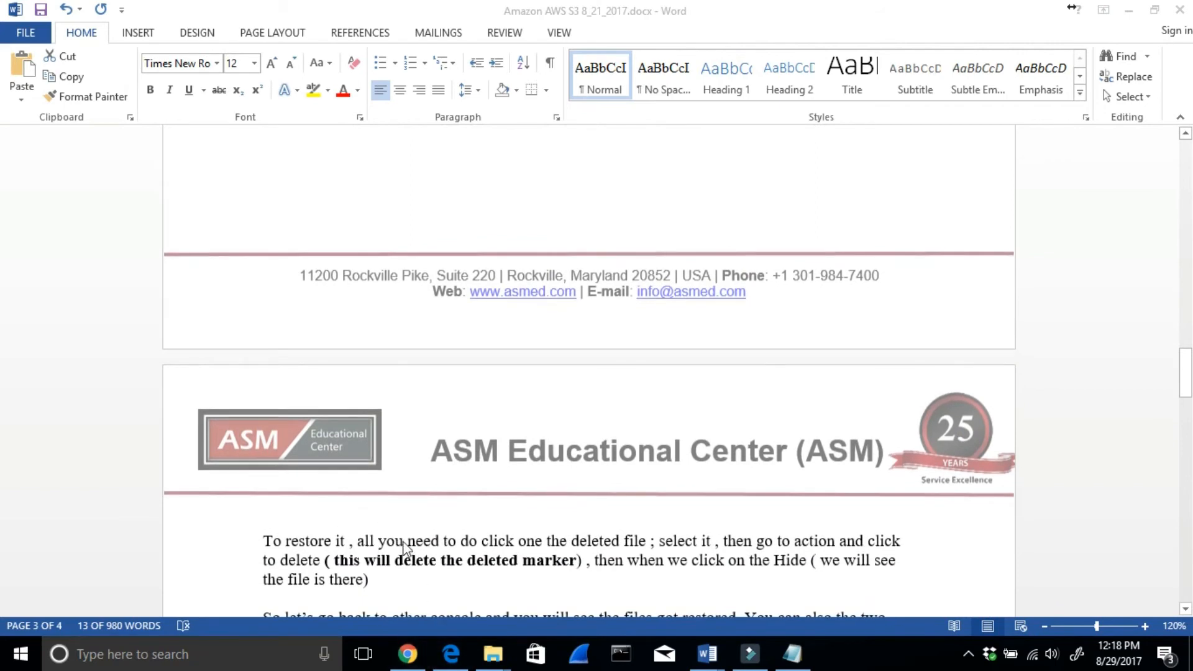
click(476, 537)
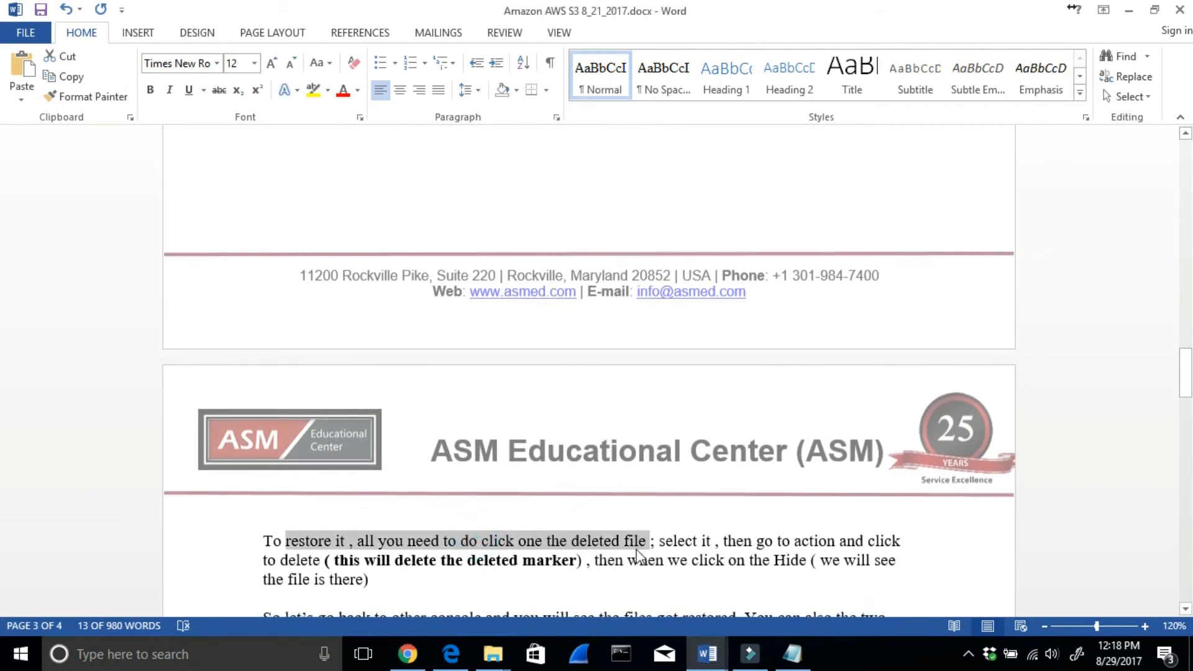
drag(659, 540, 878, 550)
click(386, 566)
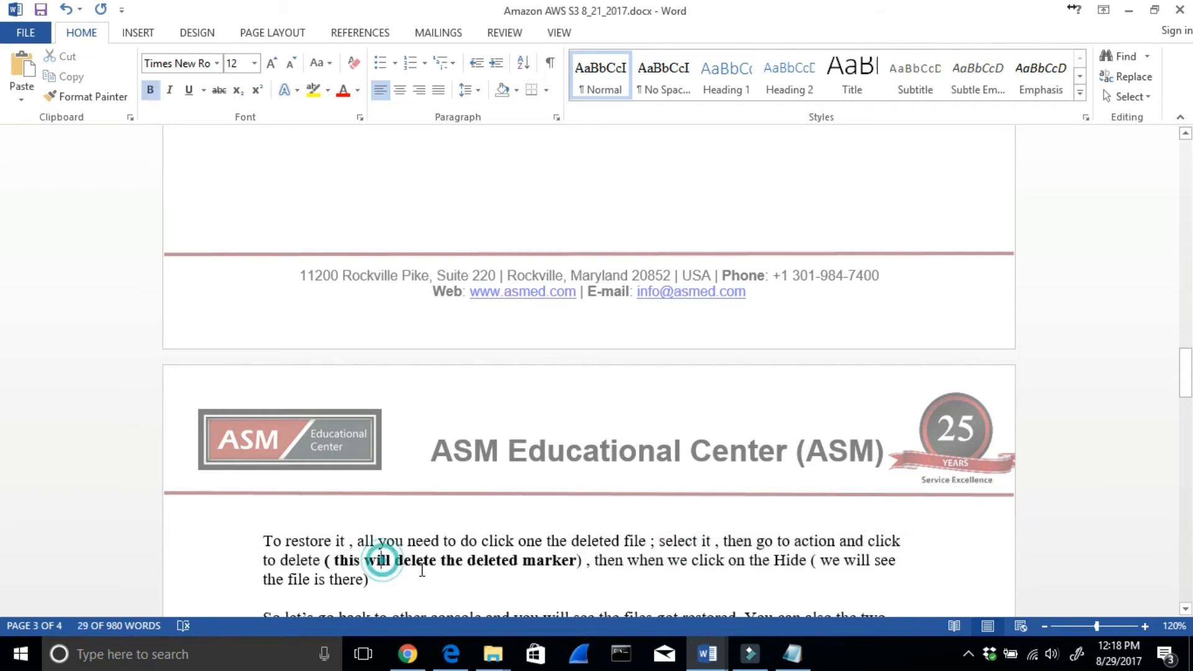
drag(441, 563, 562, 563)
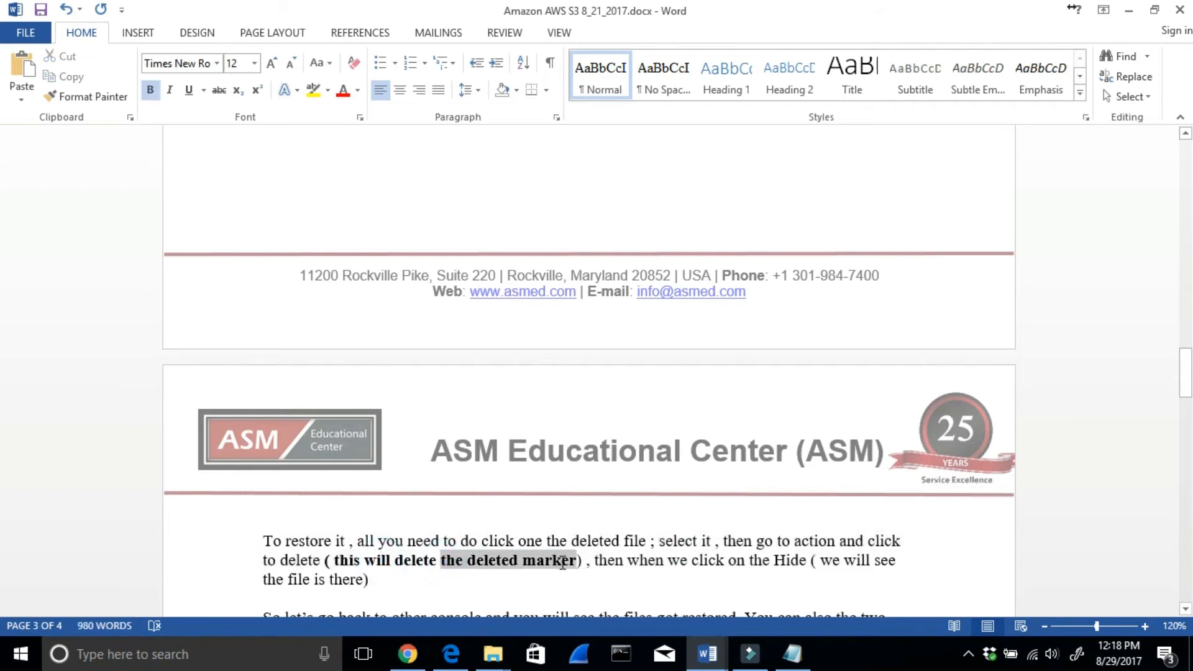
click(648, 560)
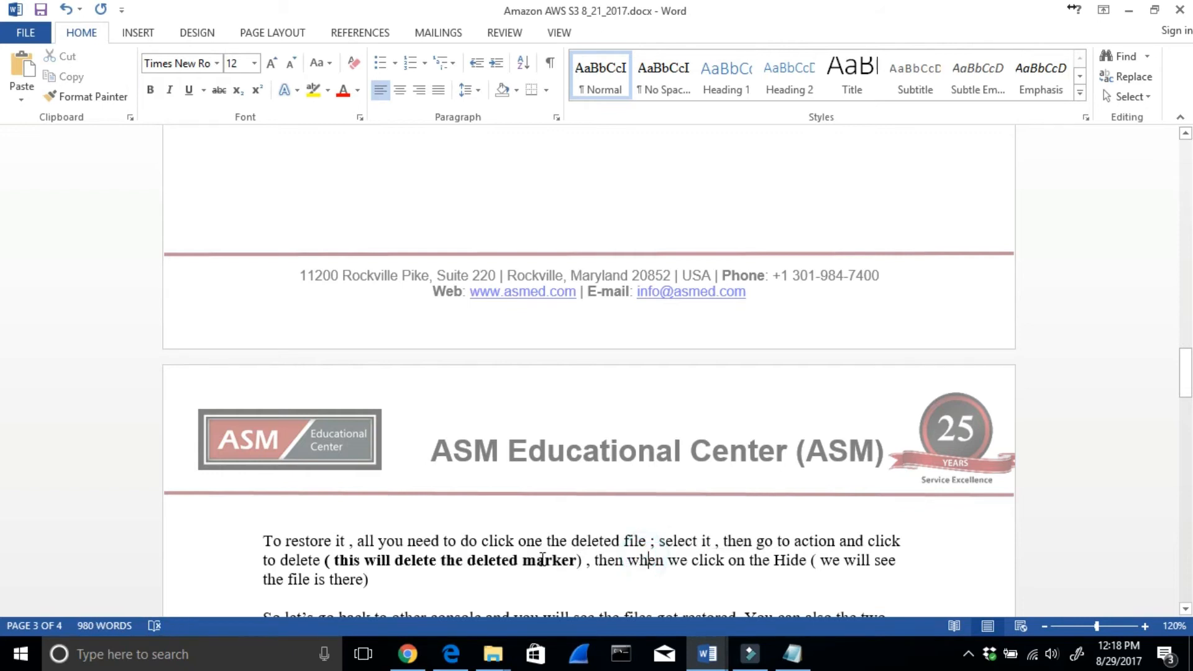
scroll(334, 576, down, 1)
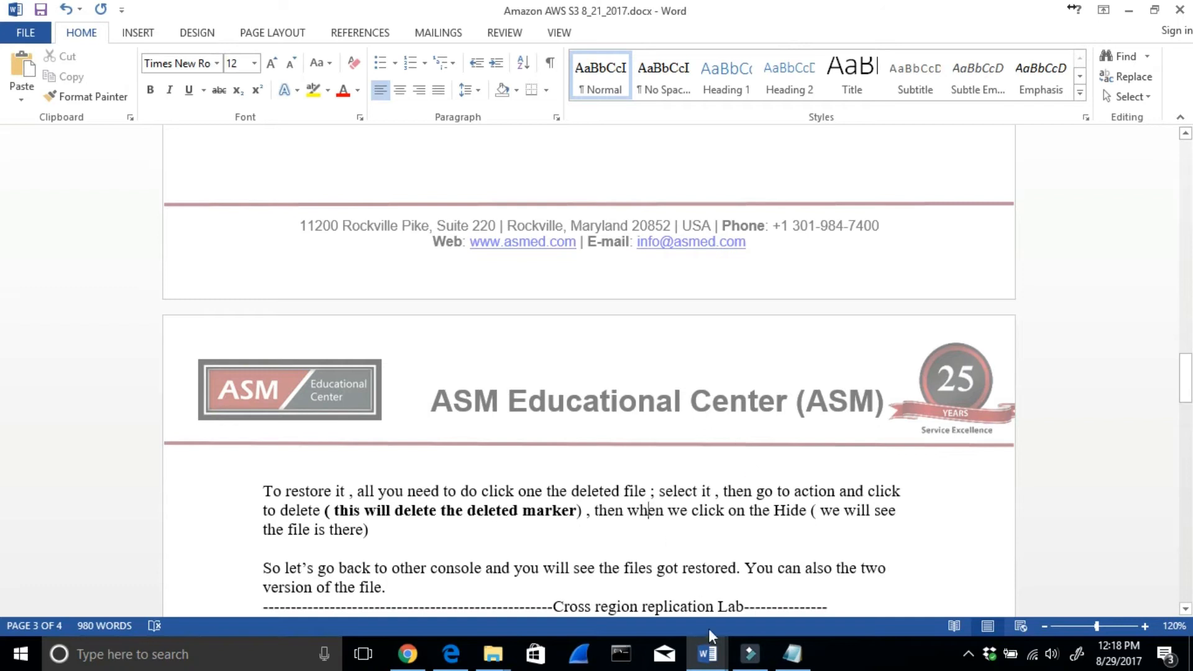
- Switch back to Chrome and permanently delete the selected delete marker of thank you txt_8_21_2017.txt
click(407, 654)
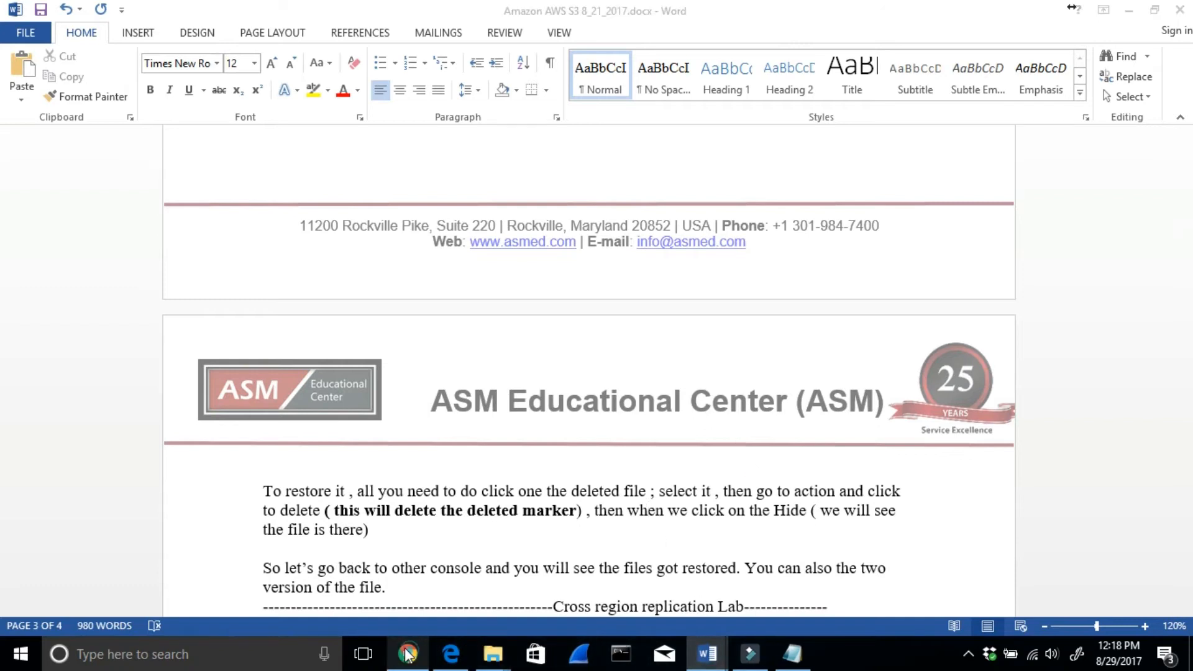
click(1130, 11)
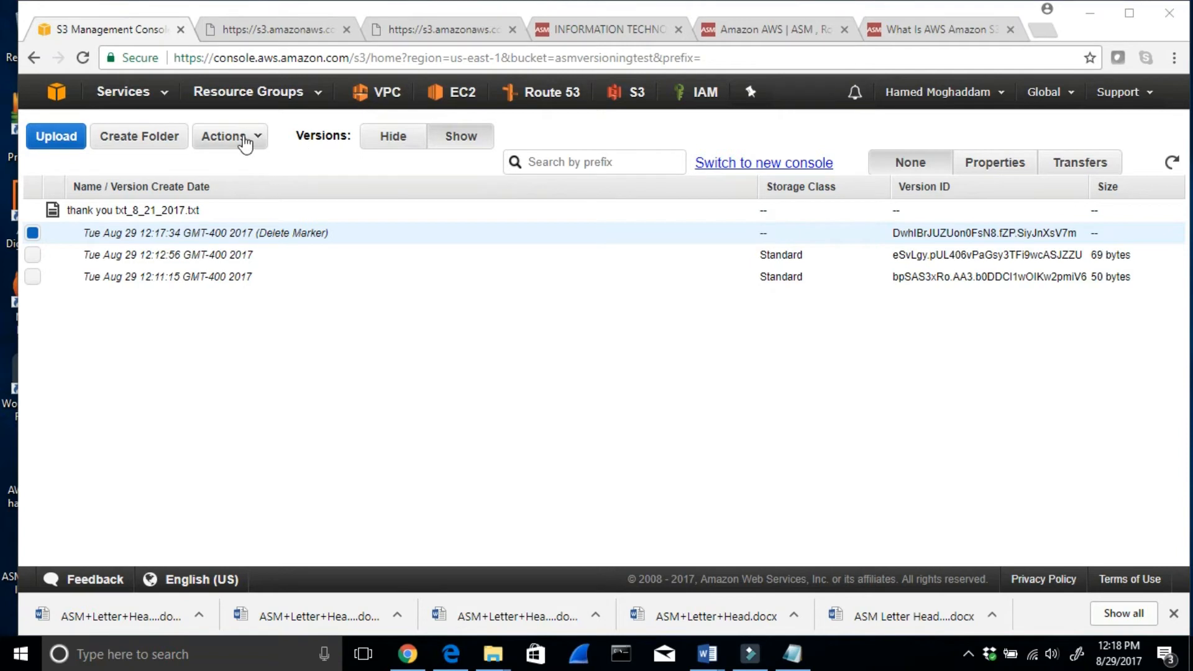
click(247, 141)
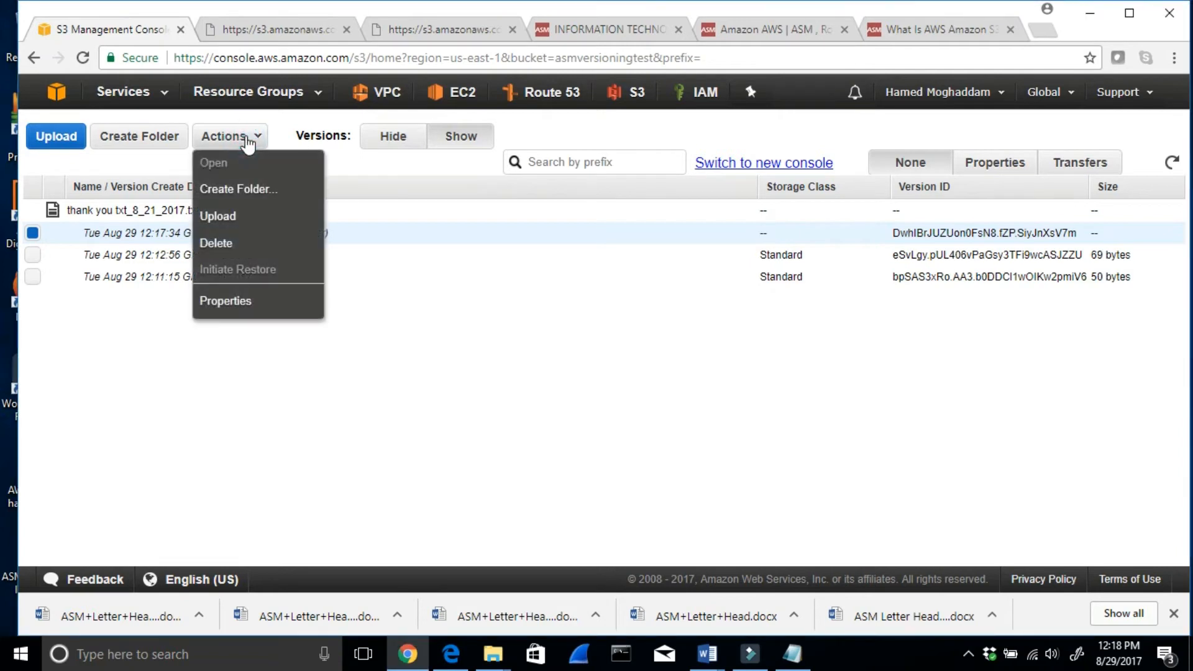
click(216, 243)
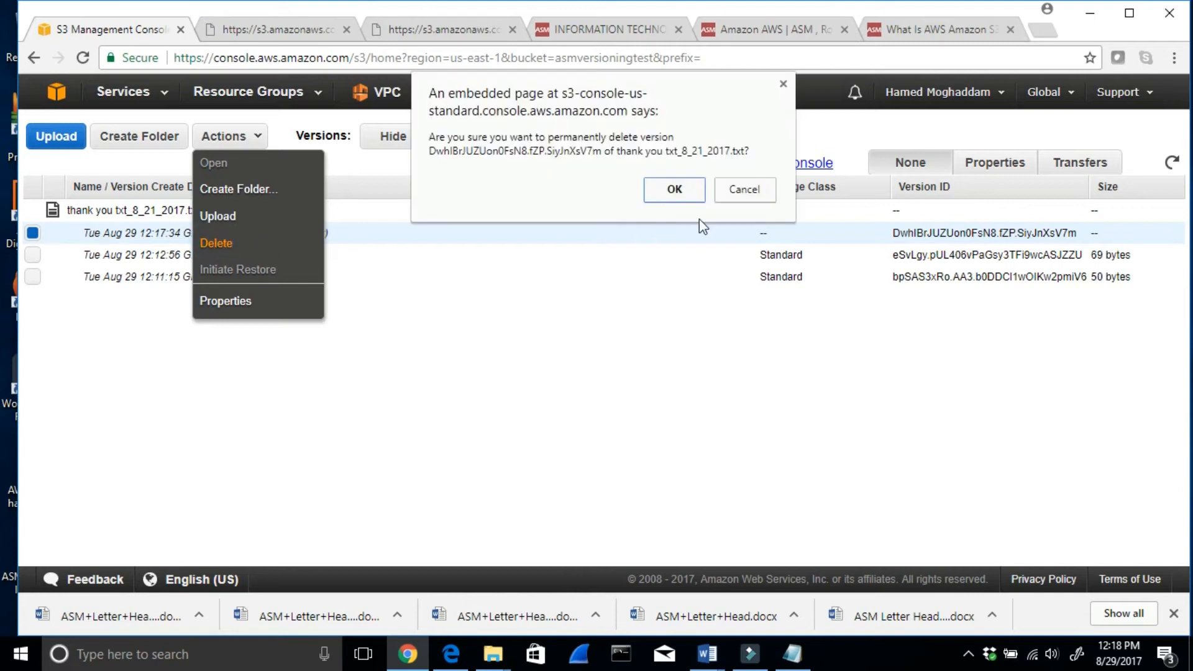
click(674, 191)
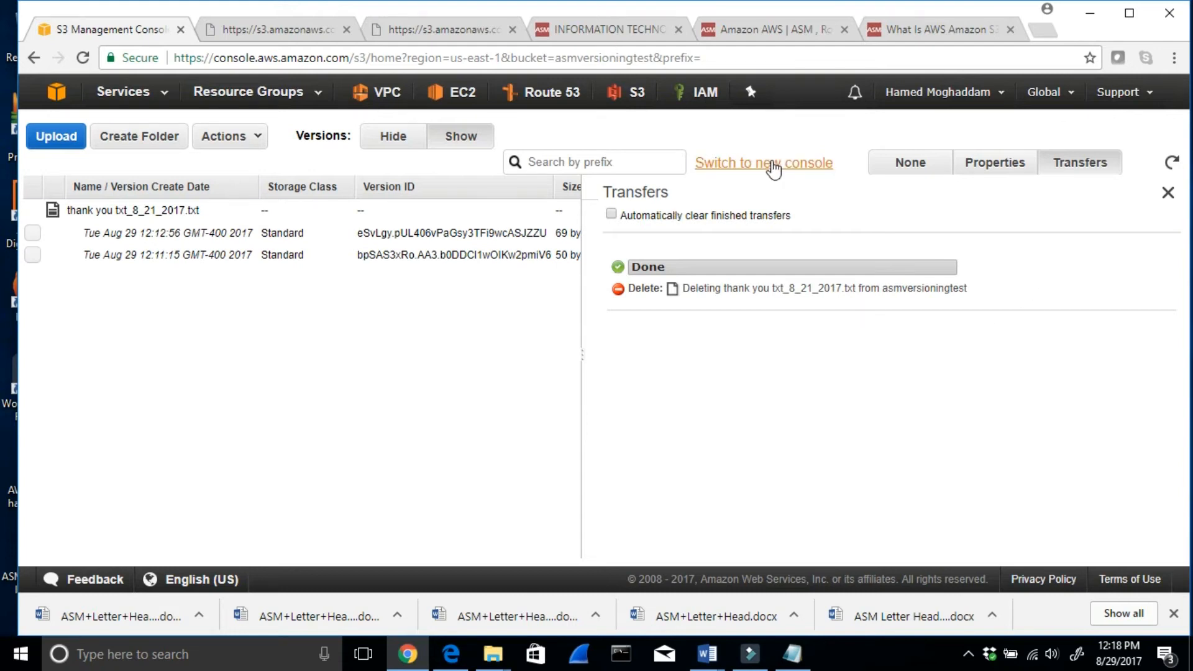
- Return to the new console, reopen asmversioningtest from the bucket list, and check the summary of thank you txt_8_21_2017.txt
click(772, 166)
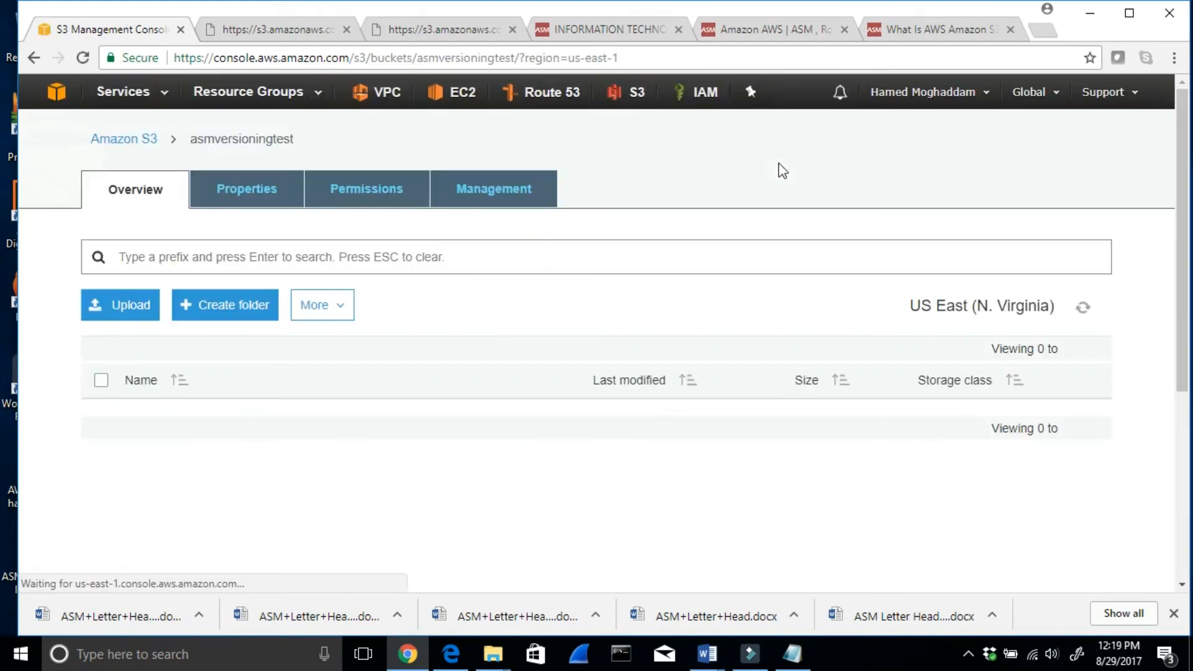
click(114, 139)
click(156, 404)
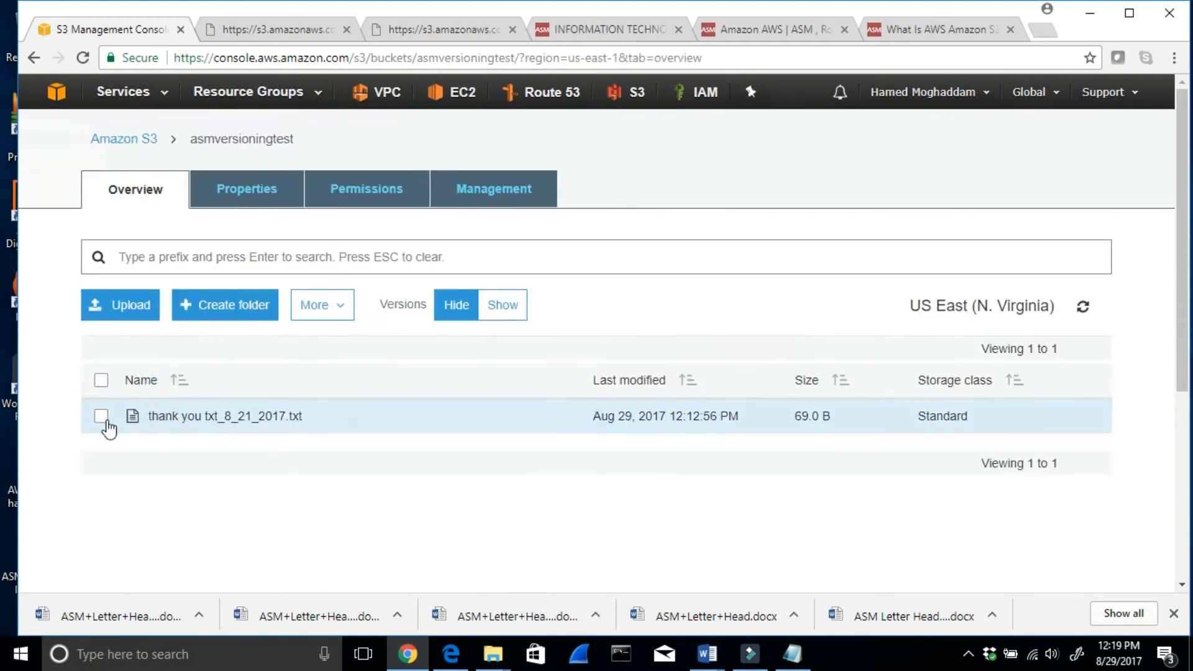
click(101, 417)
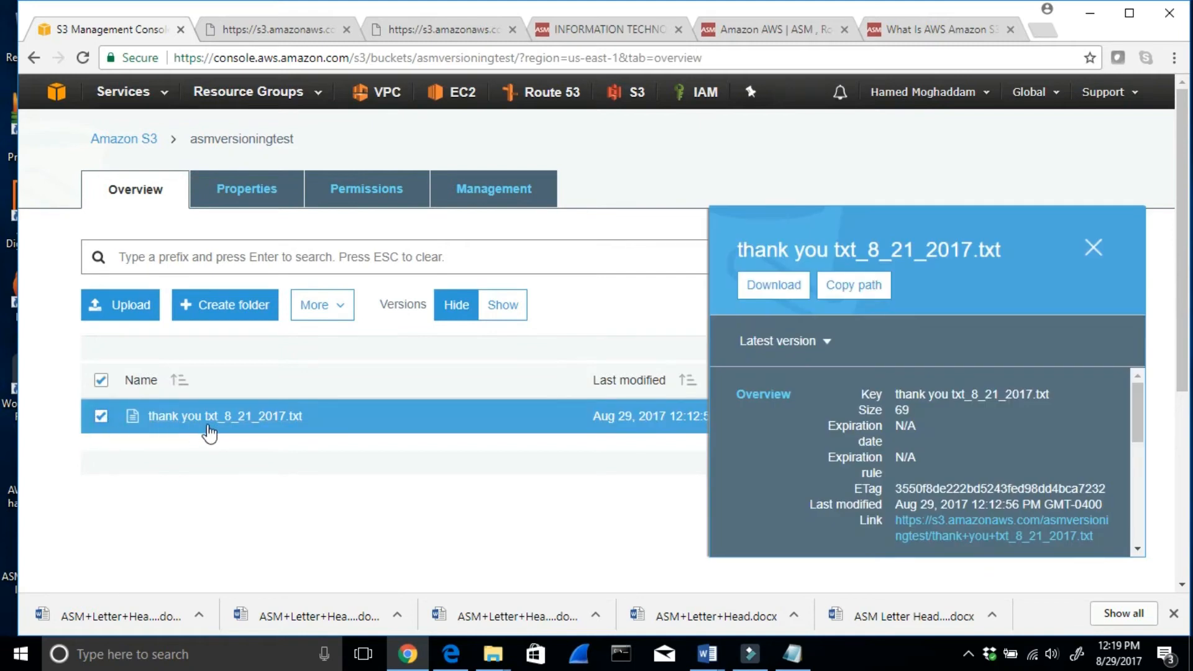
click(102, 415)
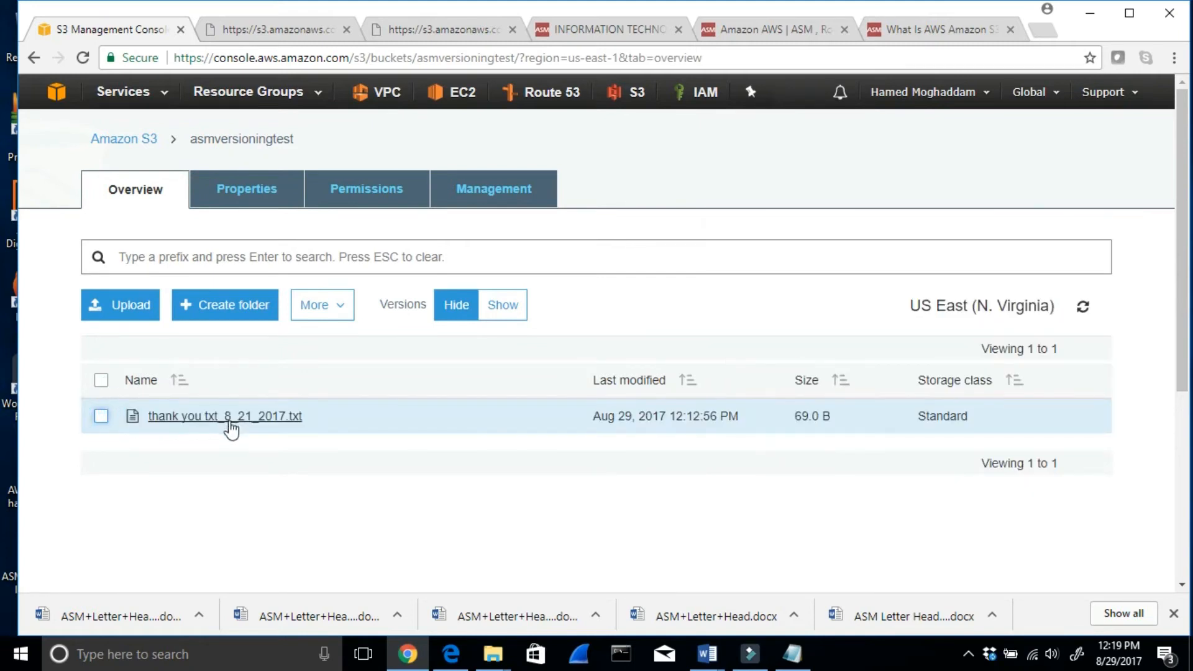
- Open the details of thank you txt_8_21_2017.txt, examine its version list, and close the list
click(238, 419)
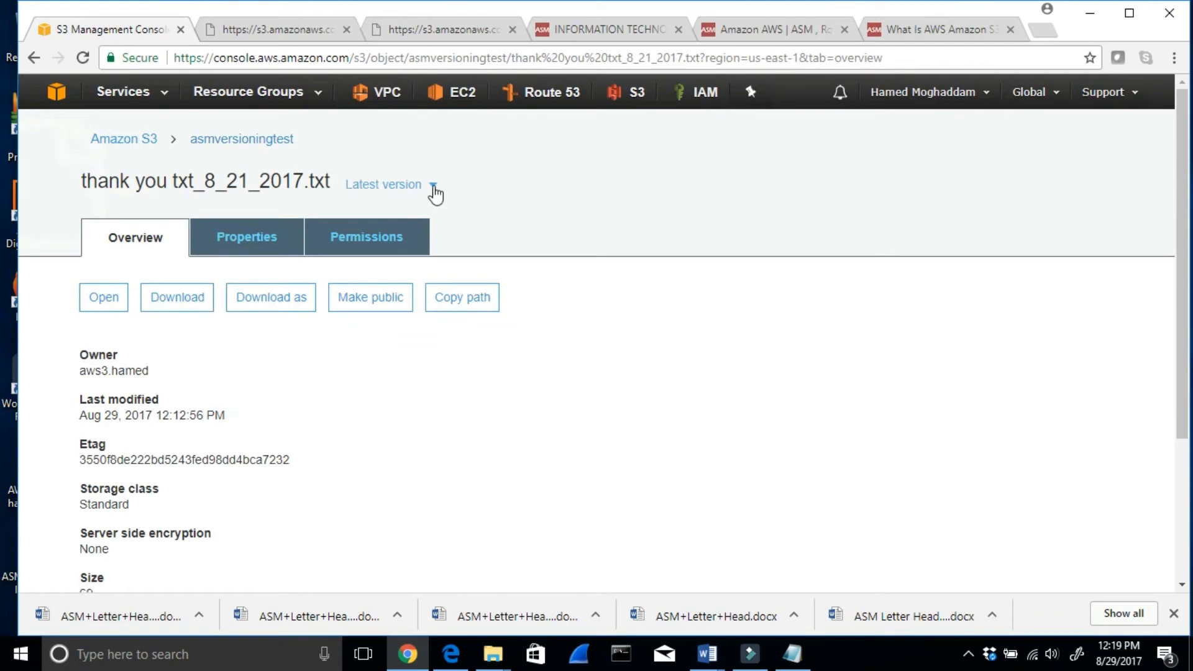
click(433, 186)
click(736, 165)
click(434, 187)
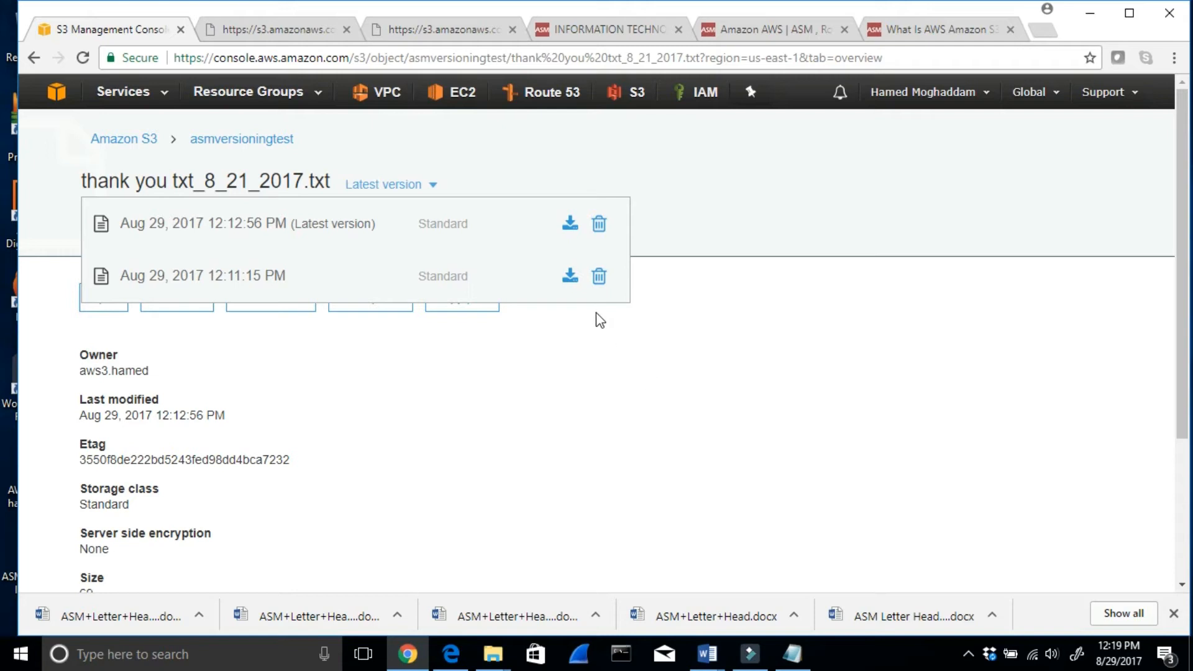
click(547, 345)
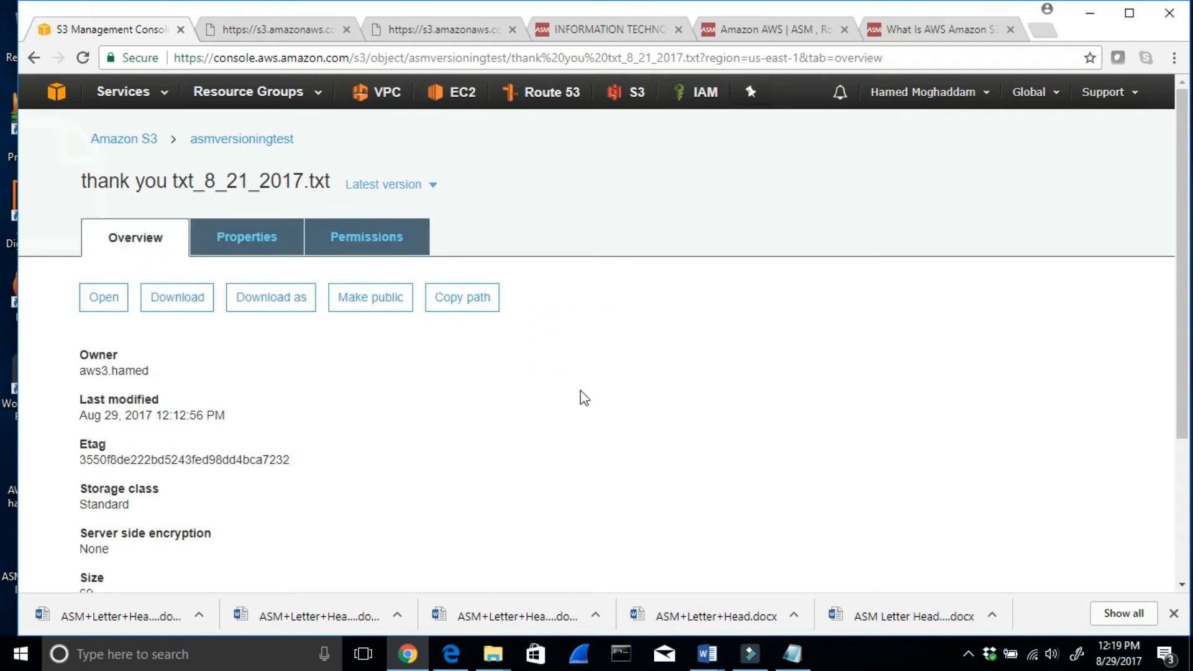
- Switch to Word and review the note in Amazon AWS S3 8_21_2017.docx about viewing the restored file in the other console
click(707, 654)
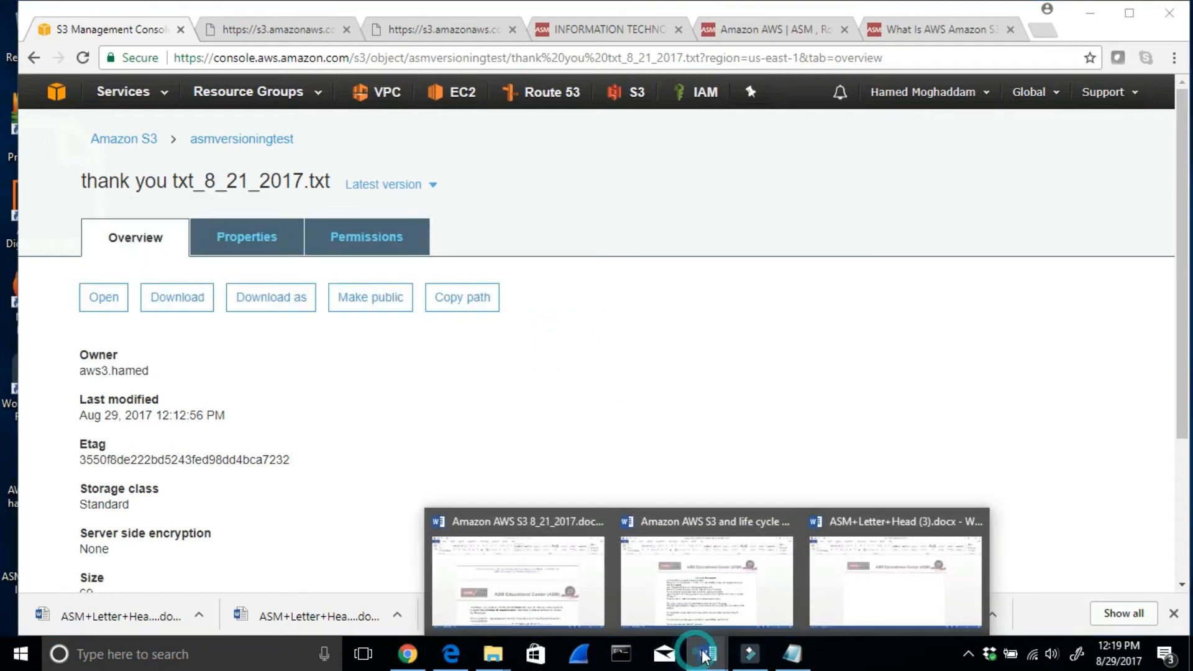
click(532, 591)
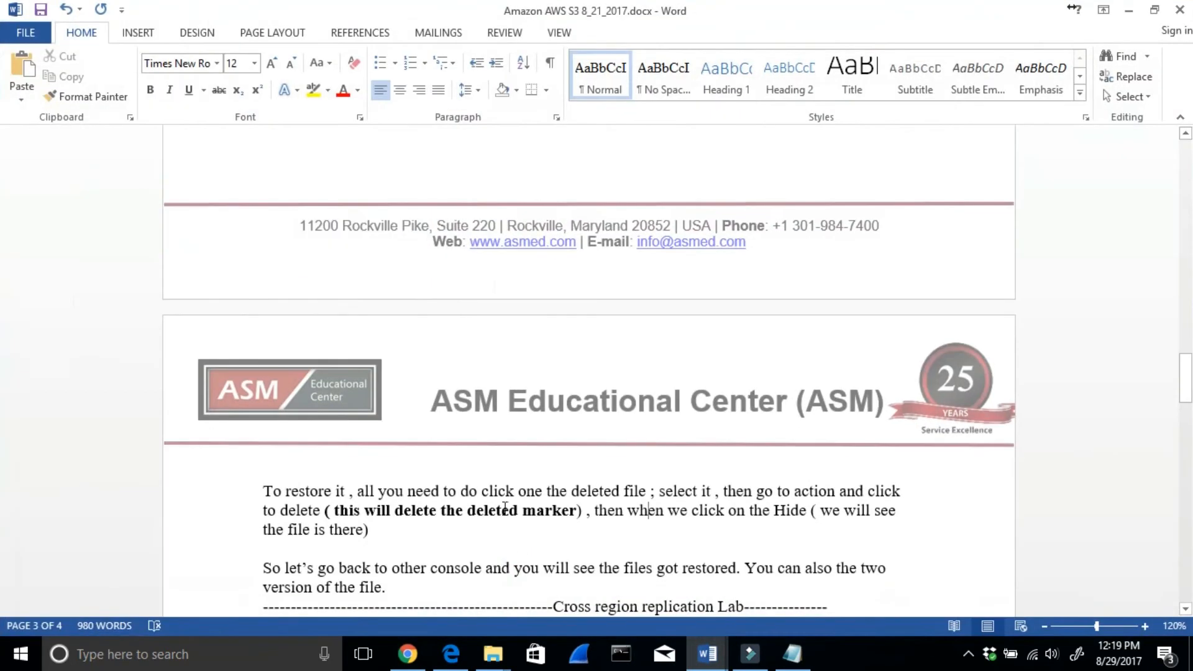
scroll(387, 506, down, 1)
drag(345, 519, 655, 529)
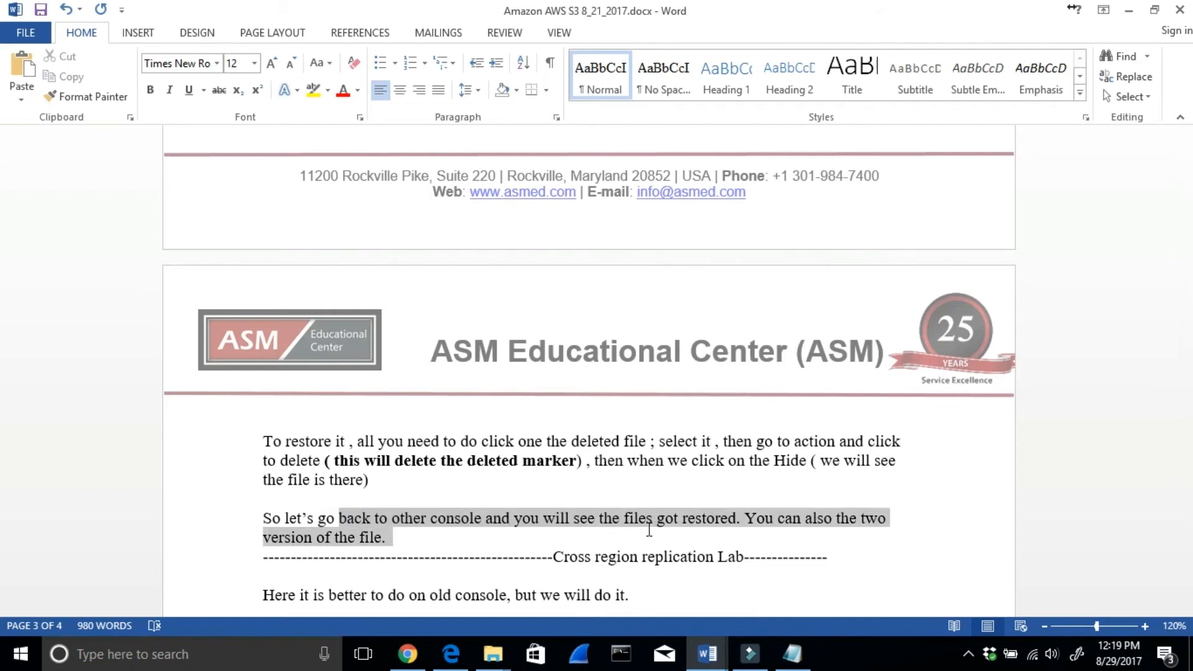
- Read the Cross region replication Lab notes on creating the asmtestbucketsydney bucket in Sydney, including its versioning setting
scroll(646, 535, down, 1)
drag(551, 506, 645, 524)
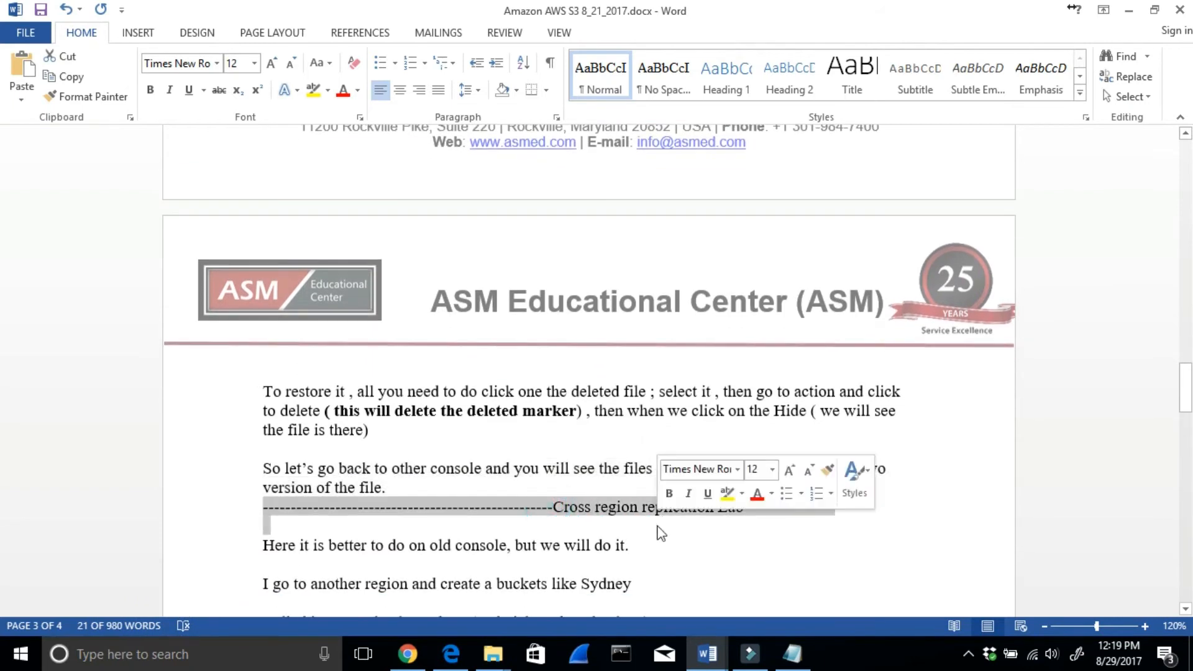
scroll(660, 524, down, 1)
drag(329, 494, 495, 516)
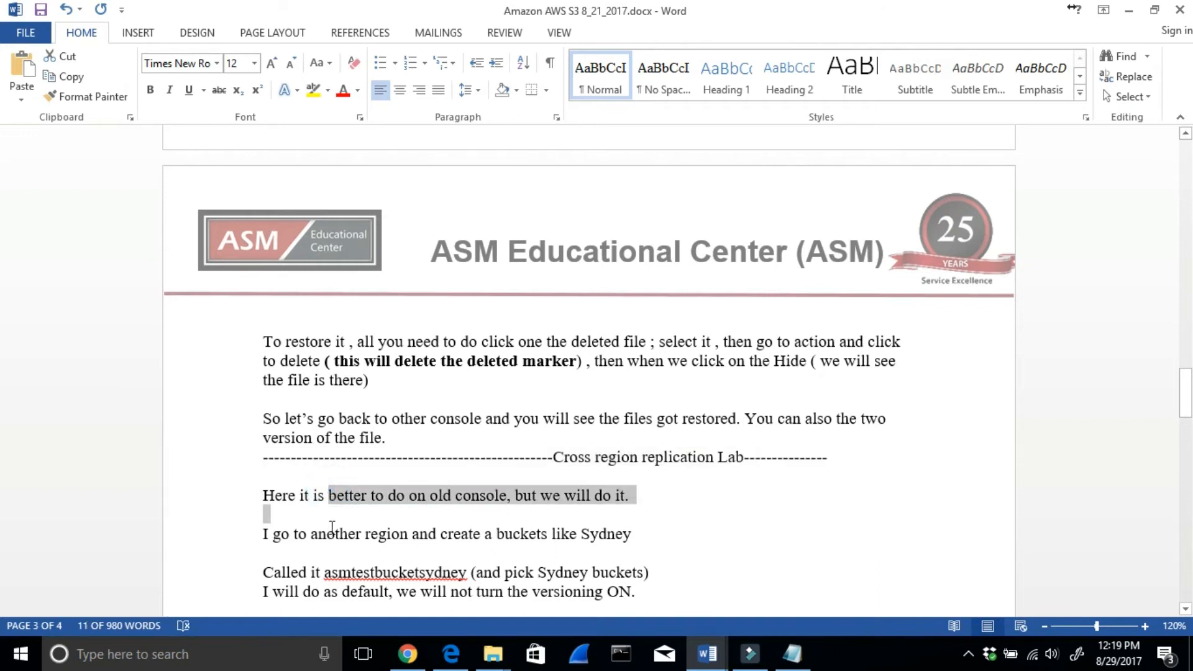
click(319, 533)
drag(499, 536, 639, 534)
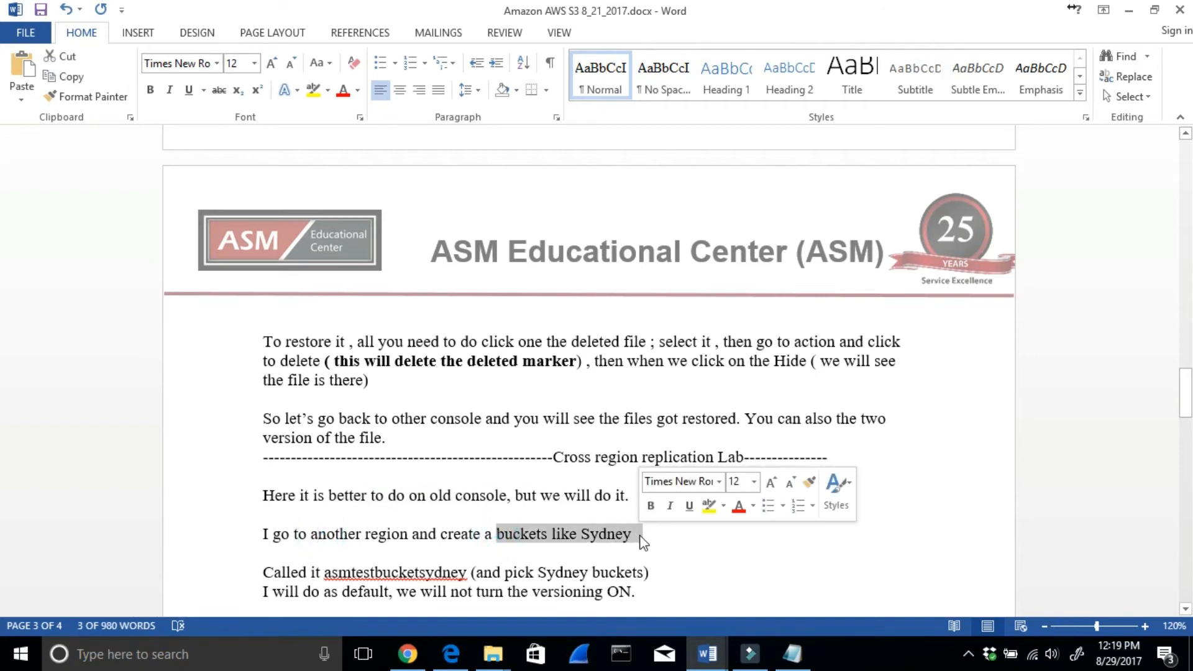
scroll(642, 537, down, 1)
drag(322, 524, 360, 528)
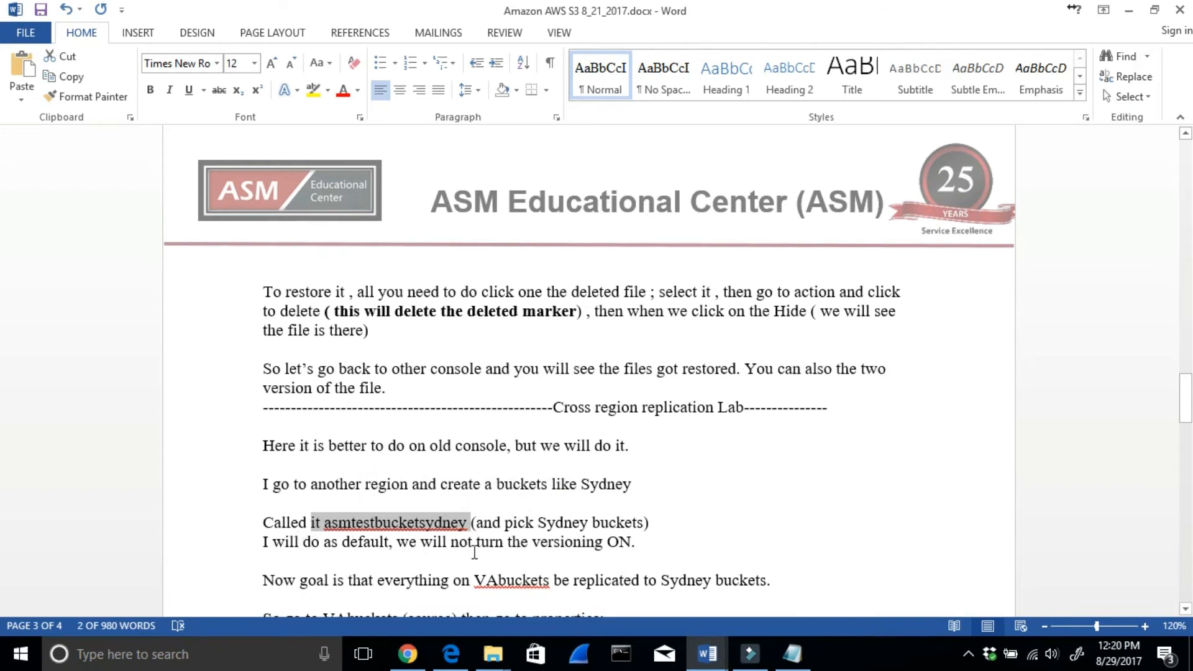
drag(515, 542, 646, 539)
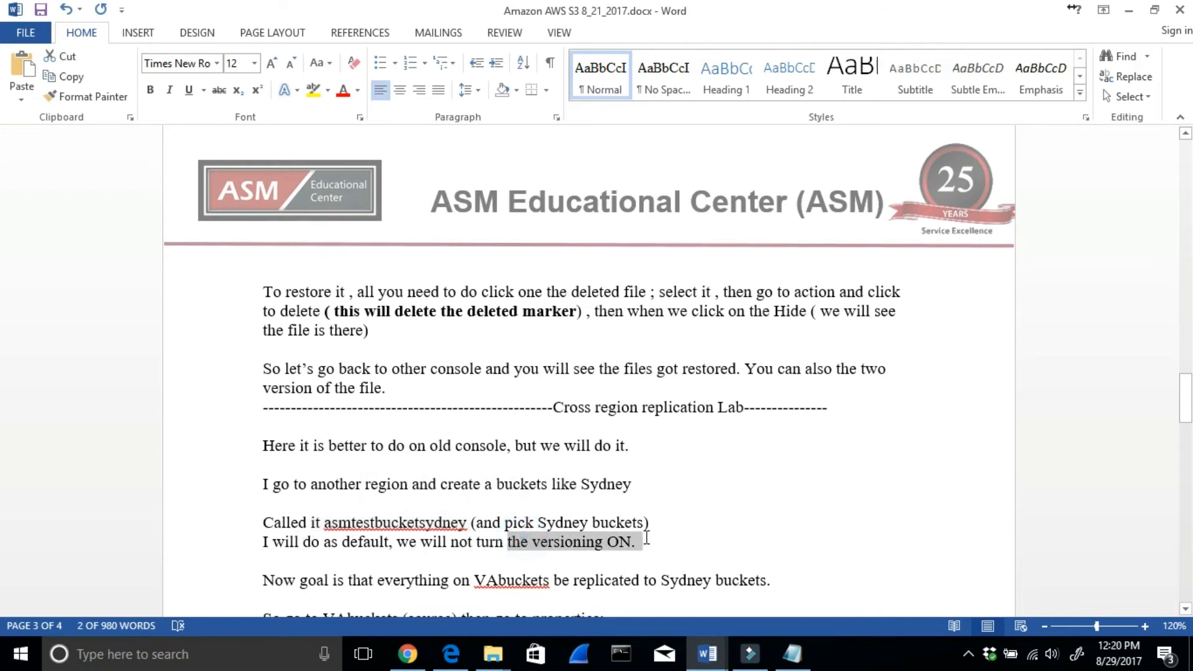
- Read the lab note stating the goal of replicating everything in VAbuckets to the Sydney buckets
scroll(634, 544, down, 1)
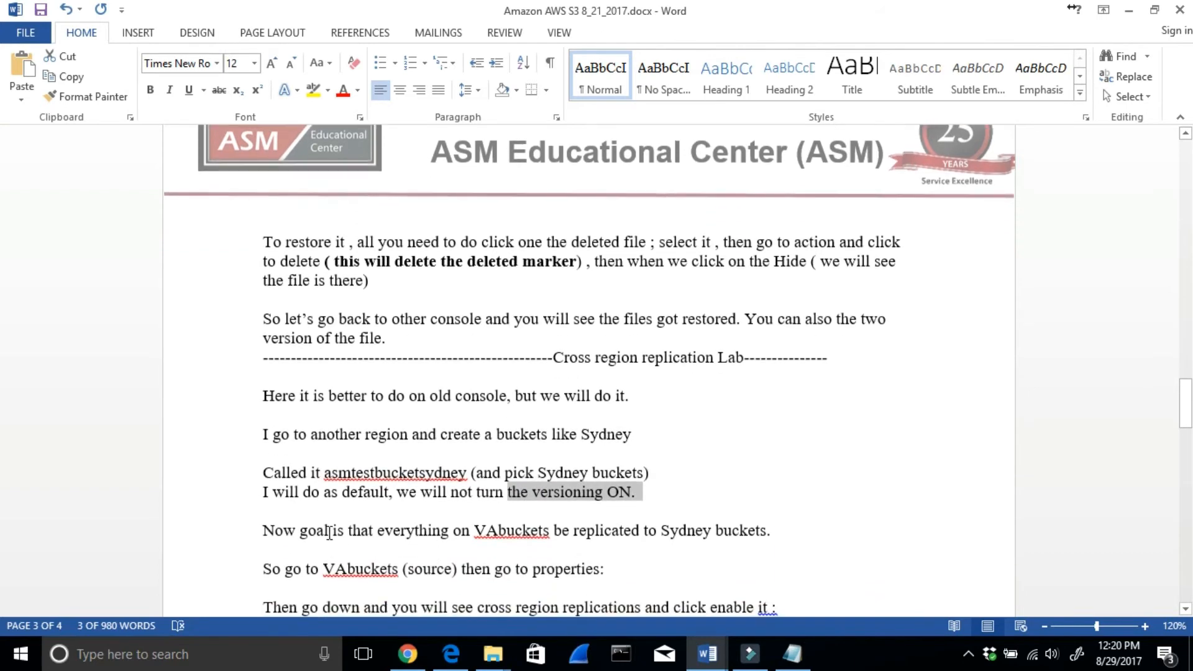
drag(326, 533, 631, 545)
drag(739, 547, 739, 545)
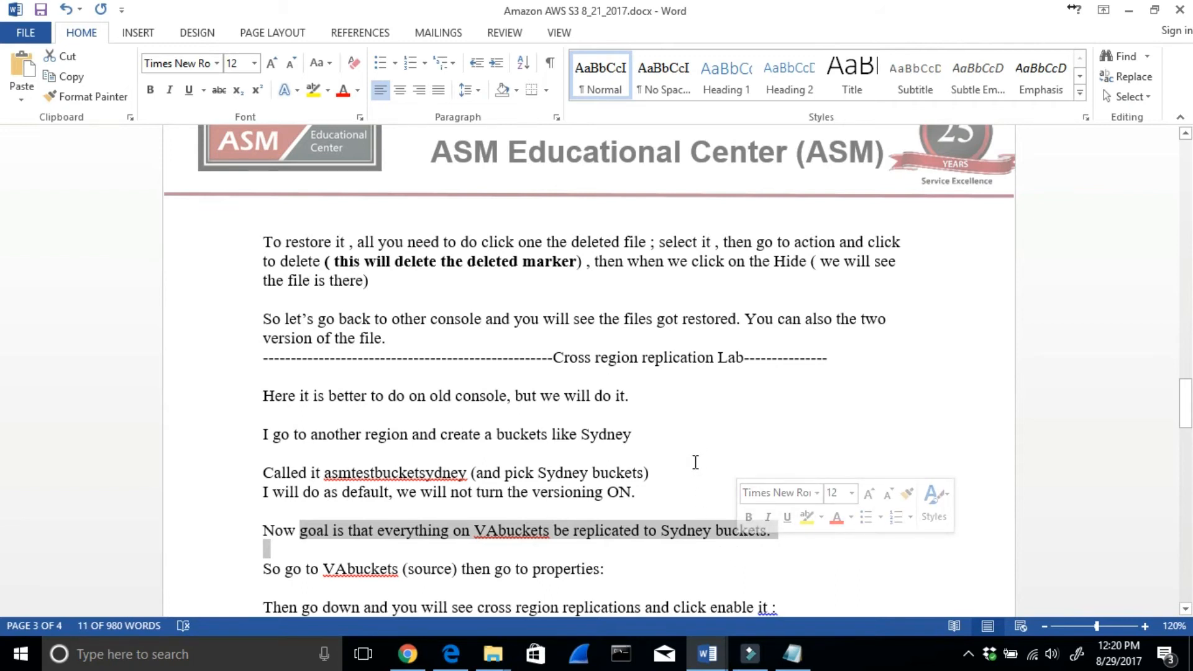
- Switch to the S3 console in Chrome and go back from the object details to the bucket list
click(407, 656)
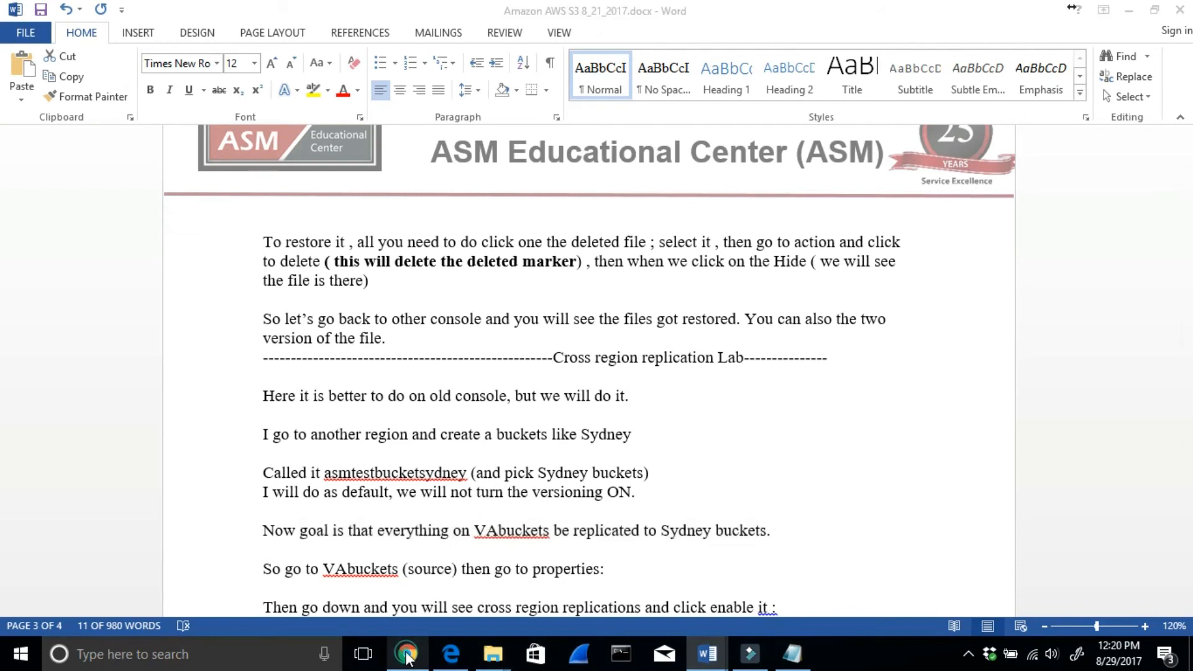
click(1130, 9)
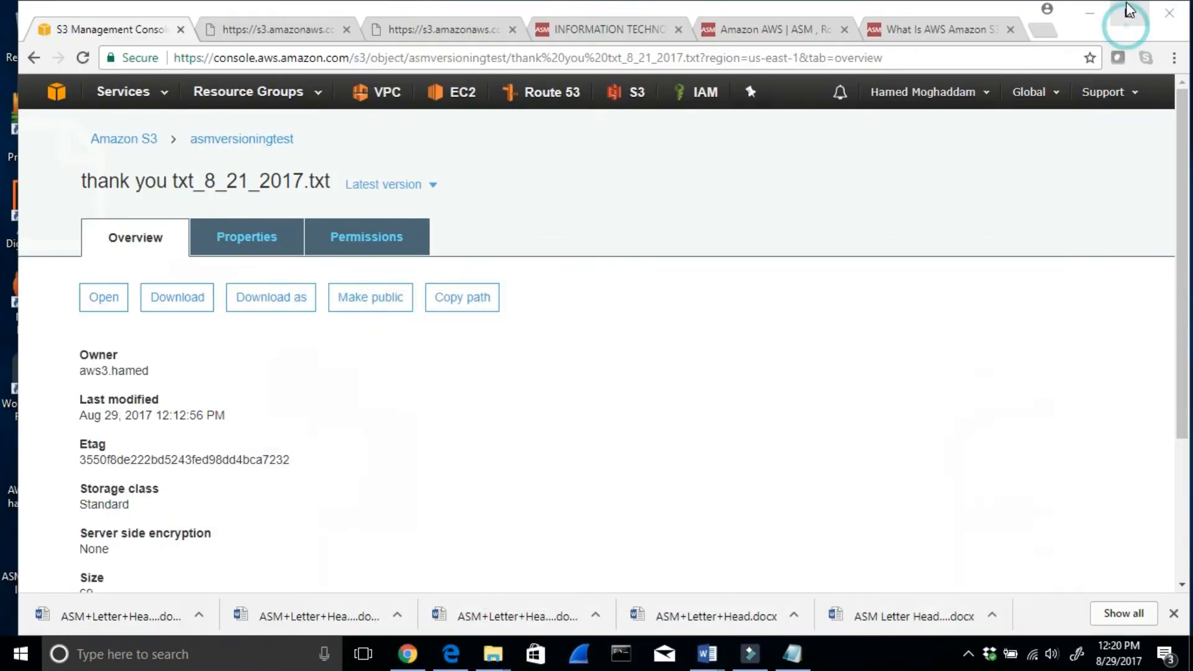
click(109, 144)
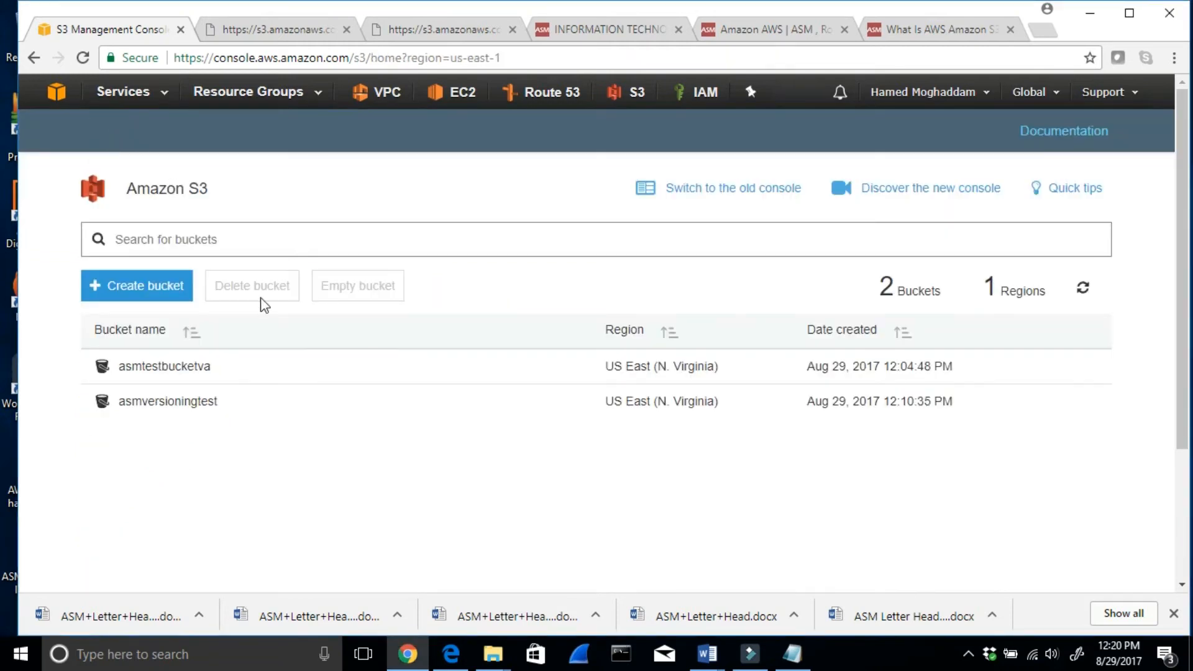
- Start a new bucket named vabuketstestasm in US East (N. Virginia) and proceed to its properties
click(171, 297)
click(497, 313)
text(va)
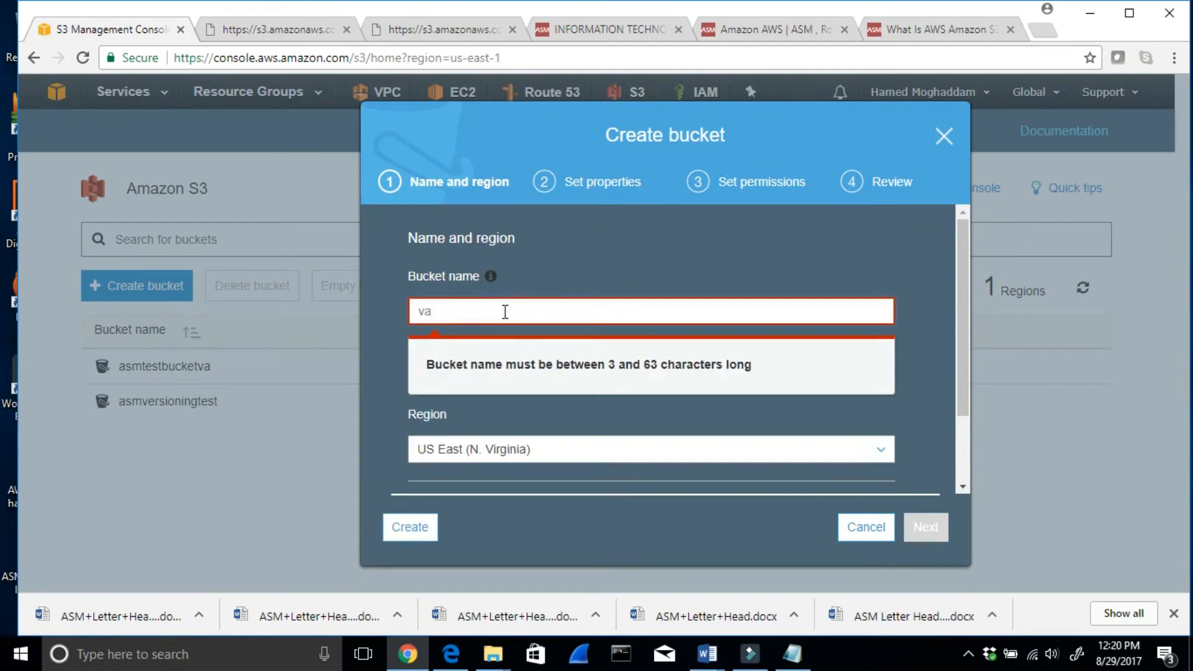
text(buketstestasm)
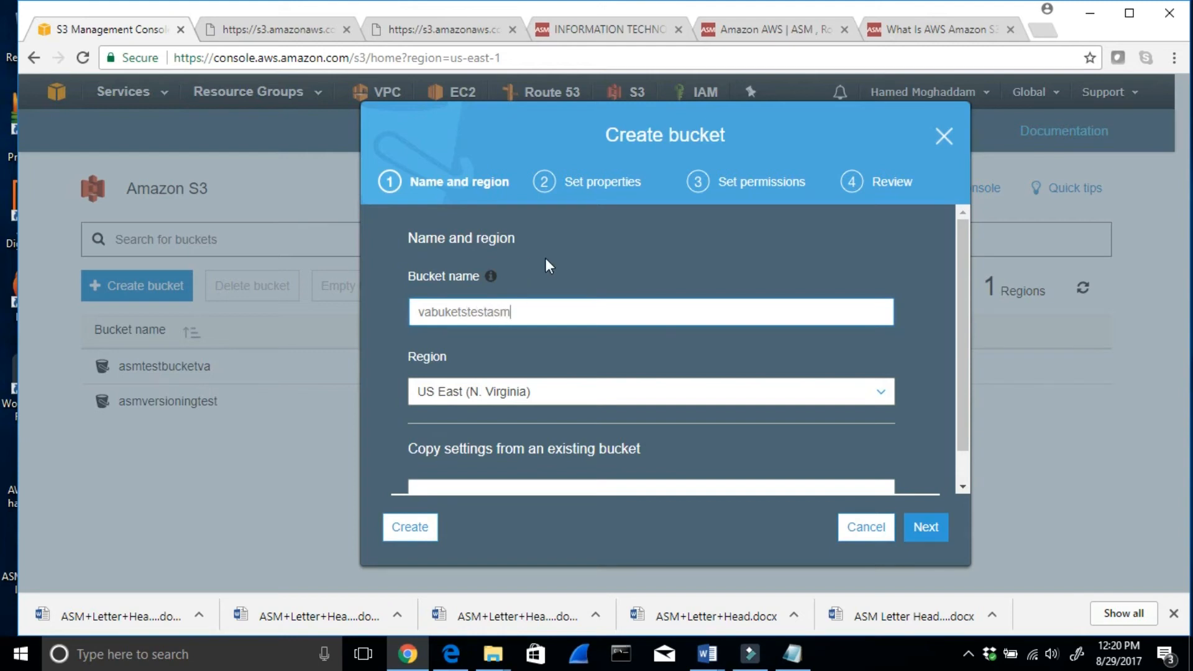
click(925, 529)
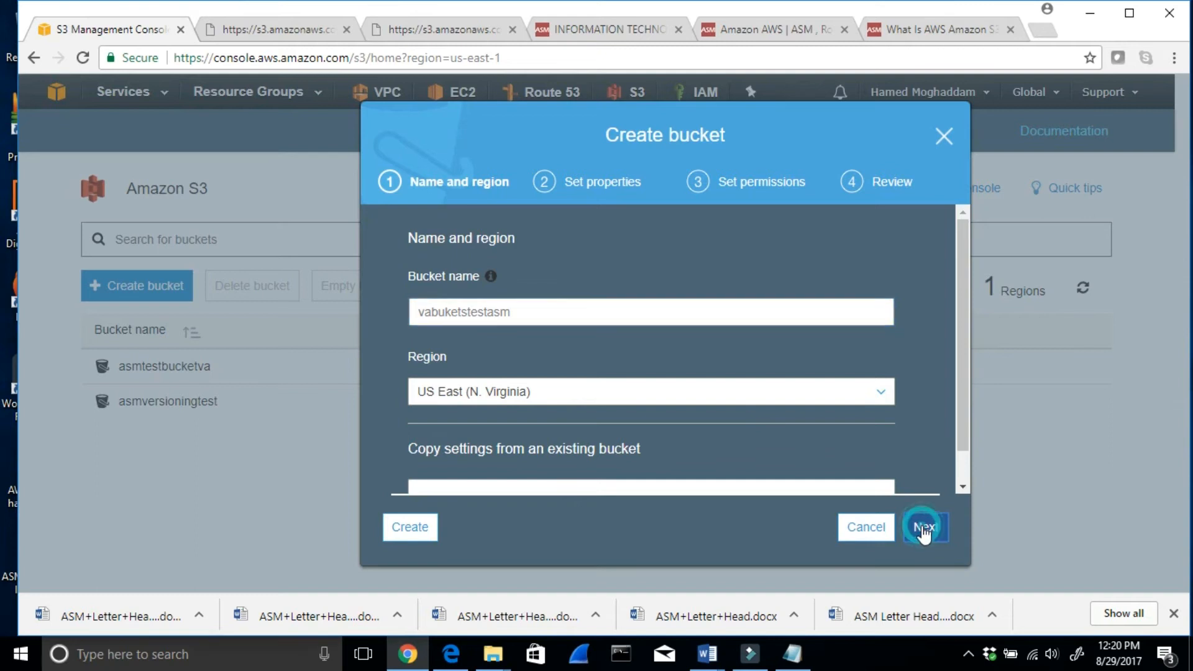
- Create the vabuketstestasm bucket with versioning and logging left disabled and the default permissions
scroll(634, 319, up, 3)
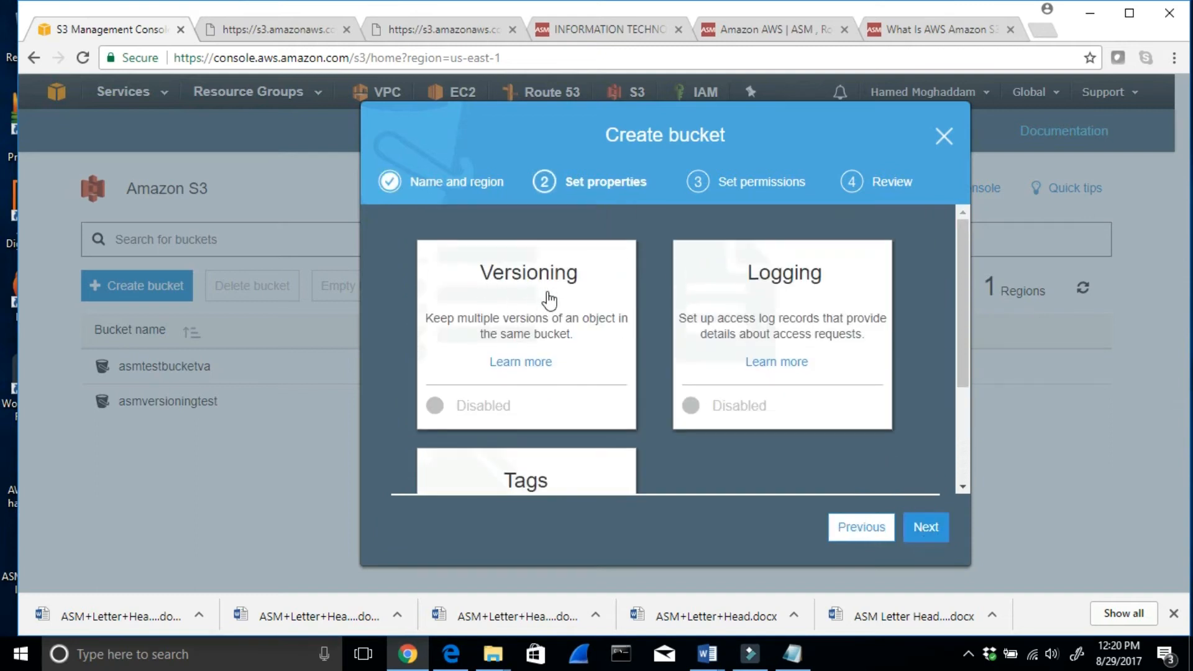
scroll(548, 301, down, 2)
click(932, 532)
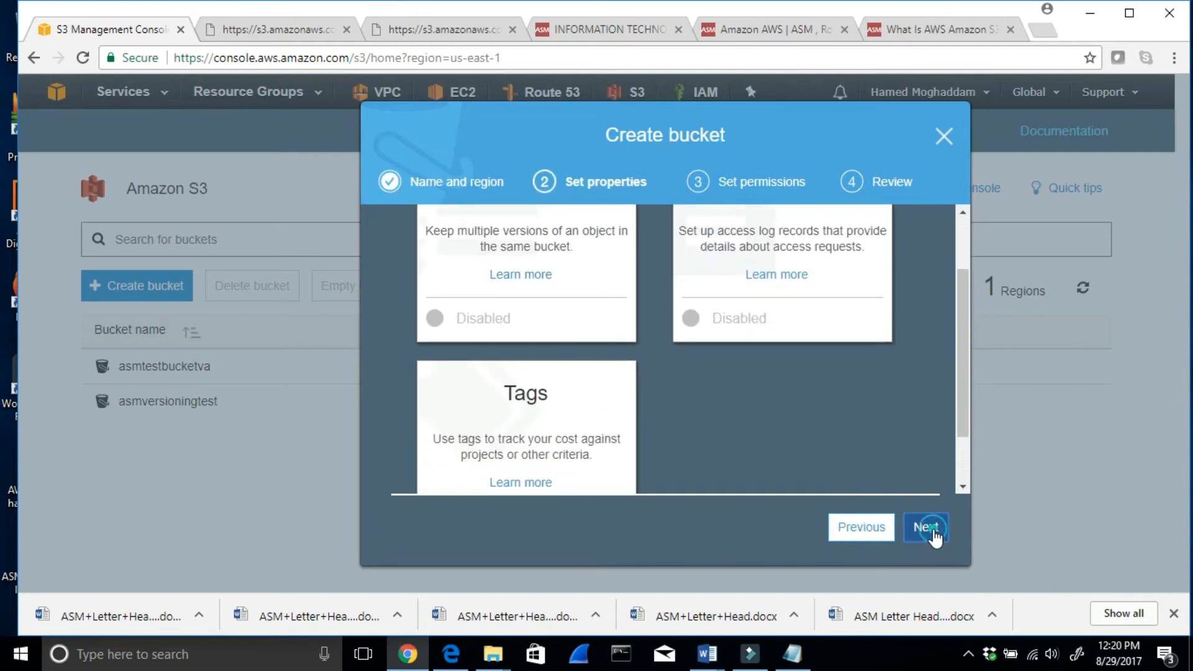
click(926, 527)
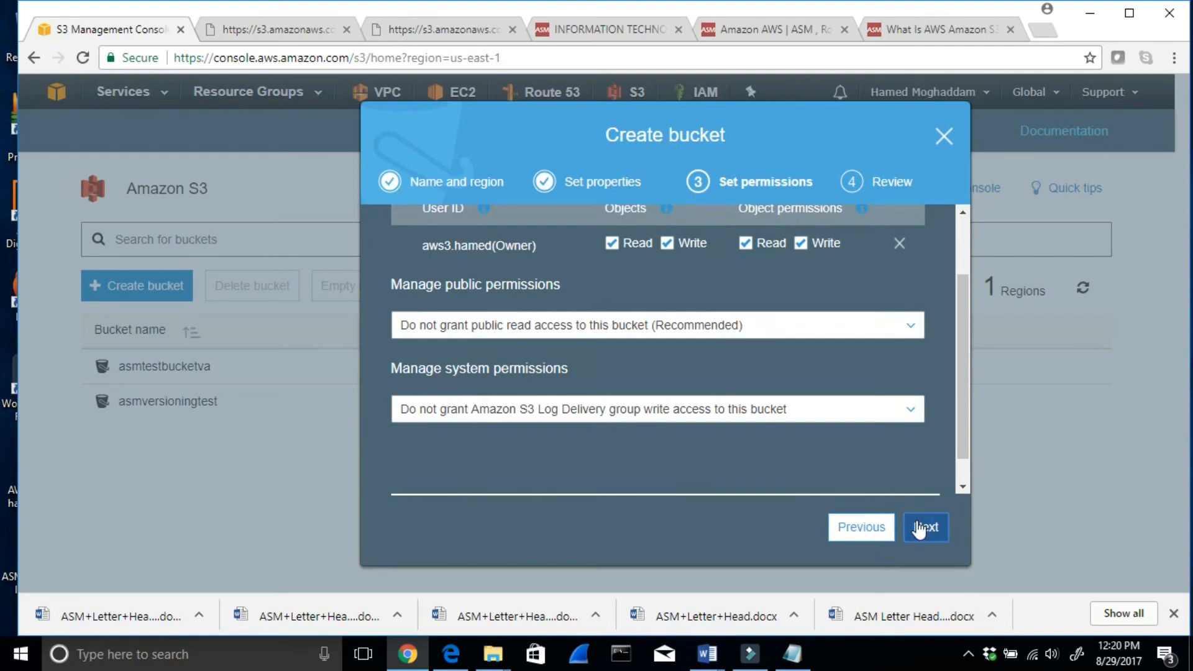
click(920, 530)
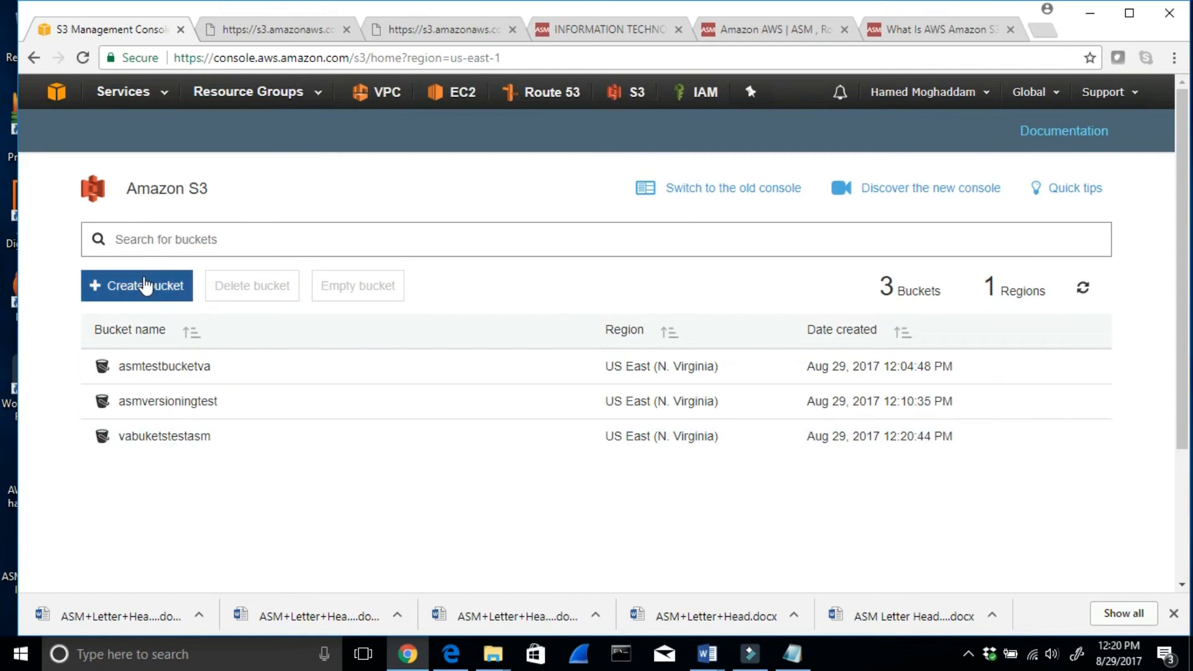
- Start another new bucket and name it sydneytesasm
click(144, 285)
click(429, 312)
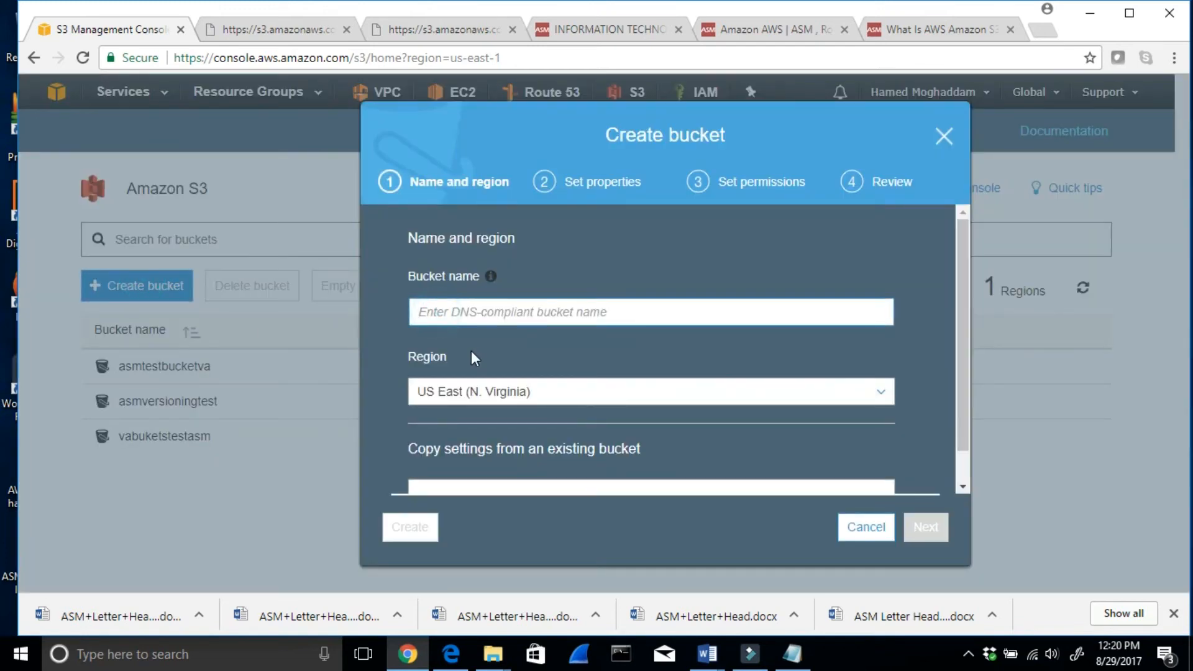
text(sydne)
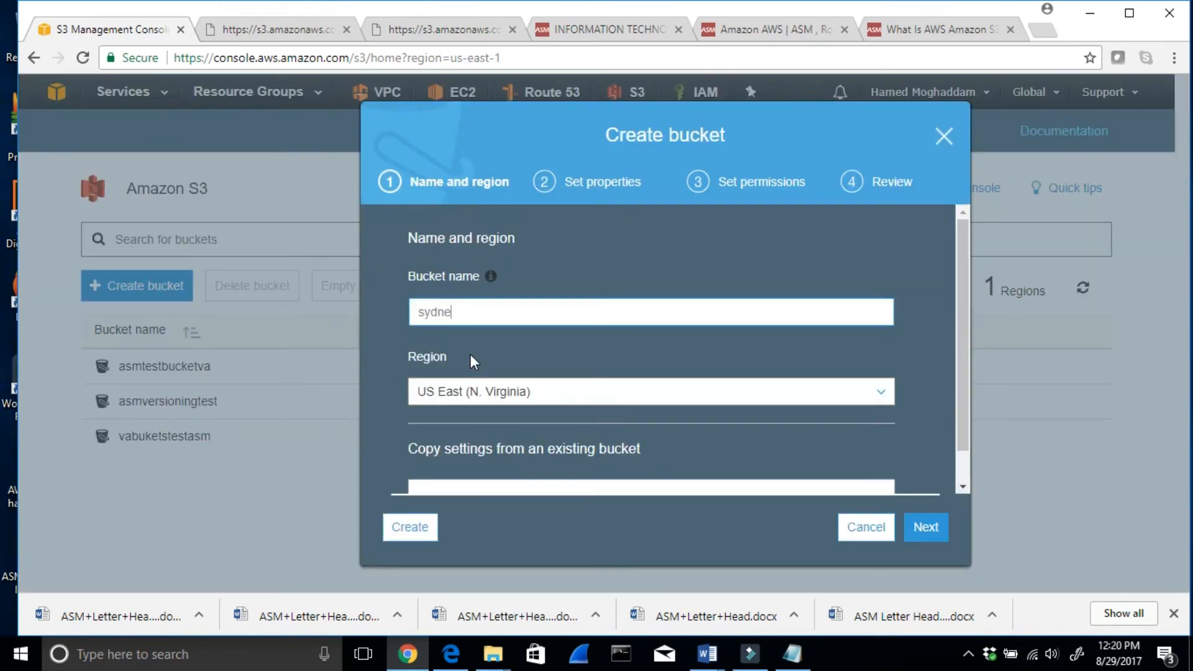
text(ytesasm)
- Set the new bucket's region to Asia Pacific (Sydney) and proceed to its properties
click(494, 398)
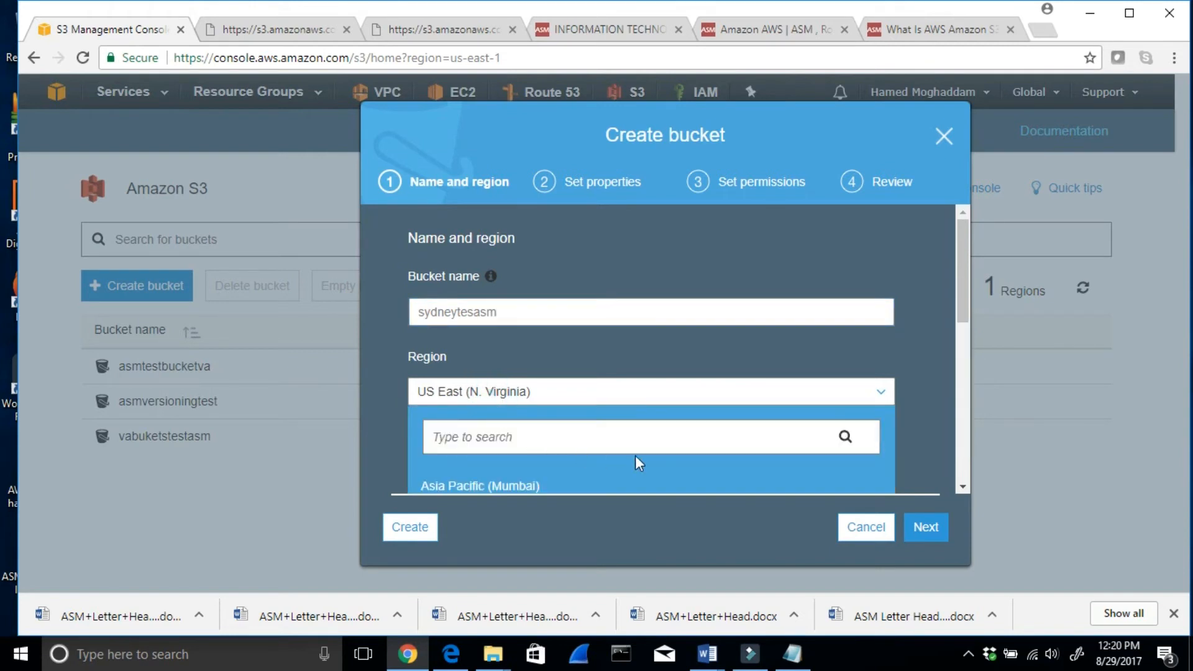
scroll(637, 459, down, 2)
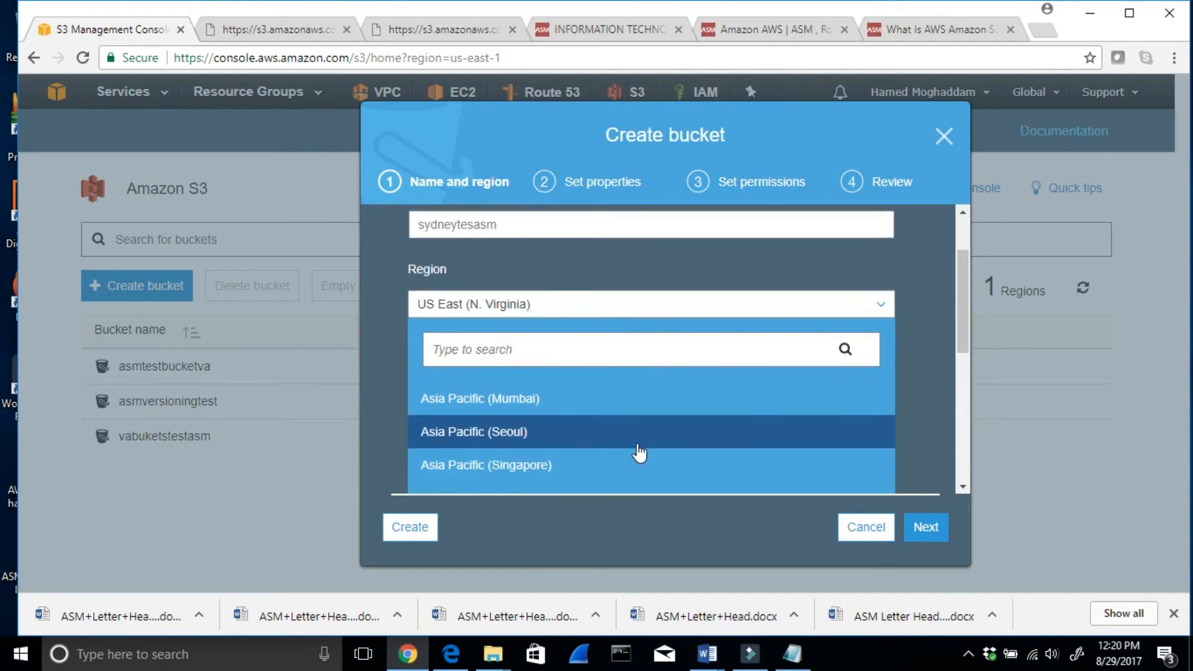
scroll(639, 454, down, 2)
click(516, 411)
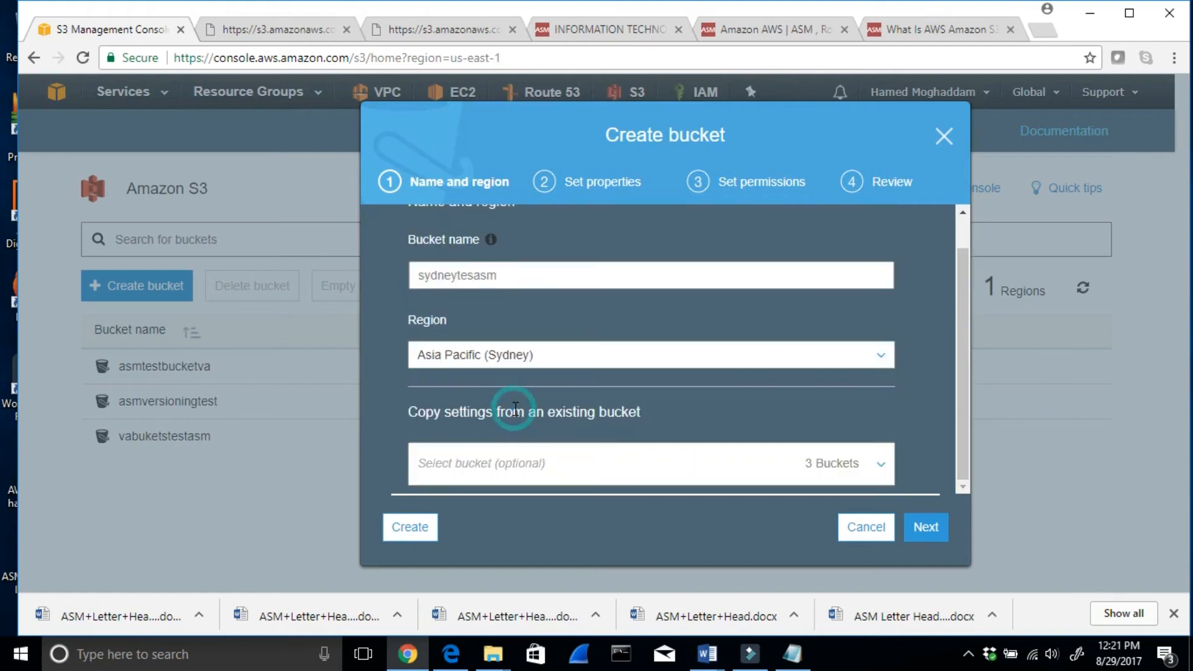
click(926, 528)
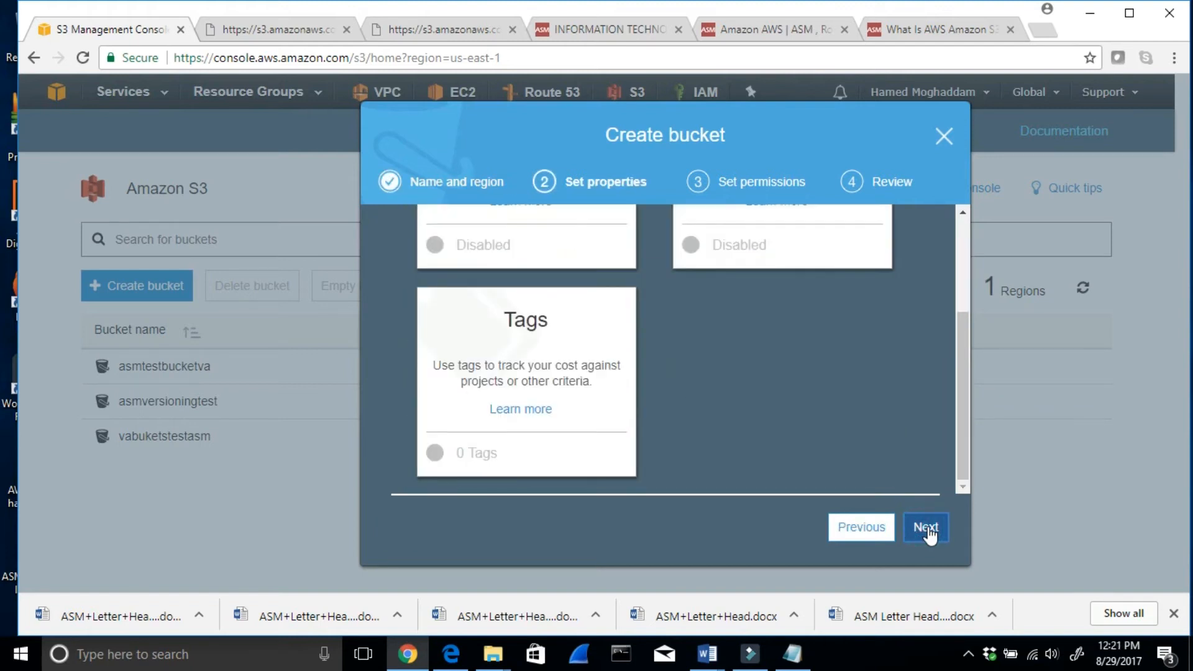
- Create the sydneytesasm bucket, keeping versioning and logging disabled and the permissions at their defaults
scroll(818, 378, up, 3)
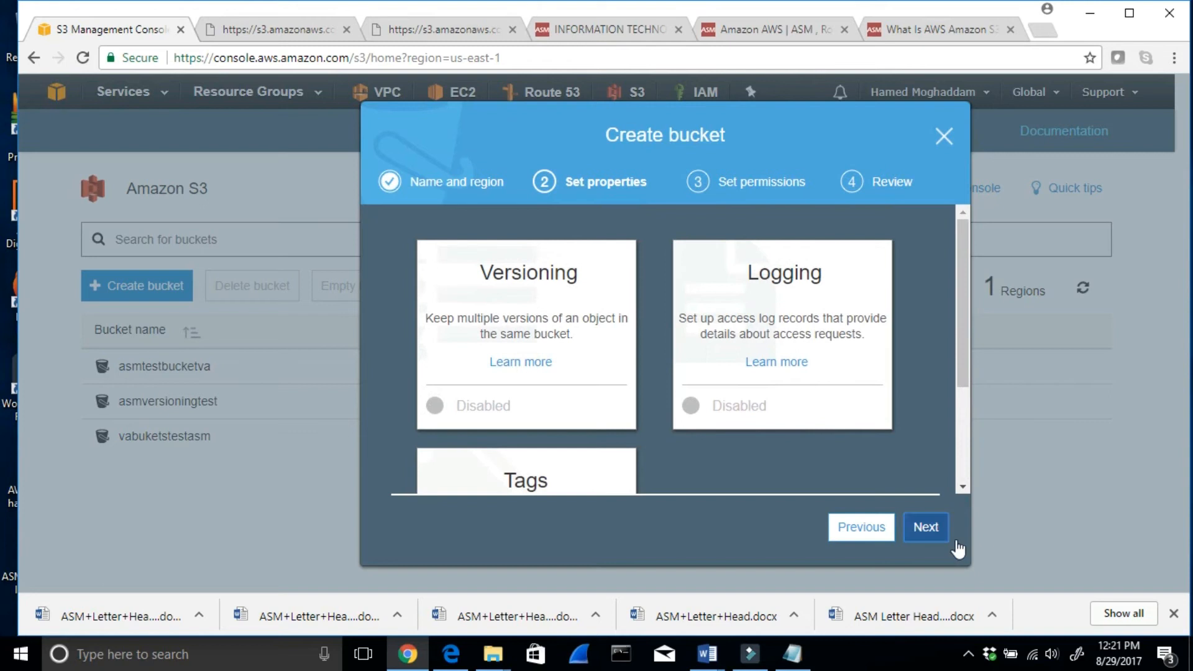
click(926, 528)
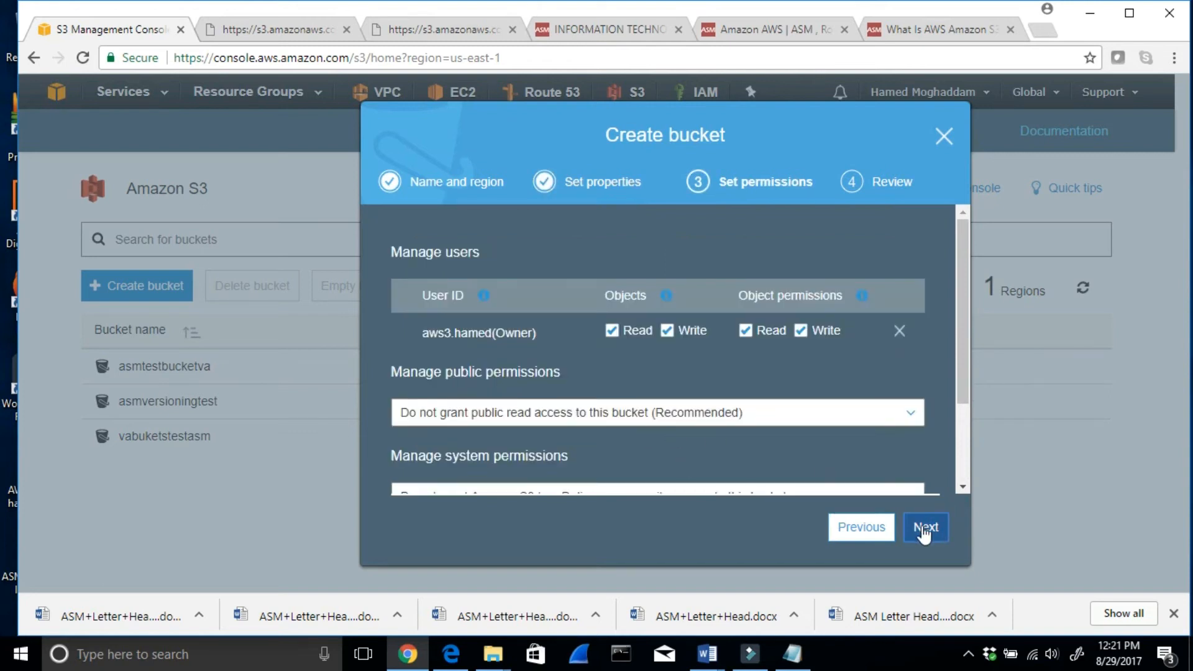
click(926, 528)
click(915, 530)
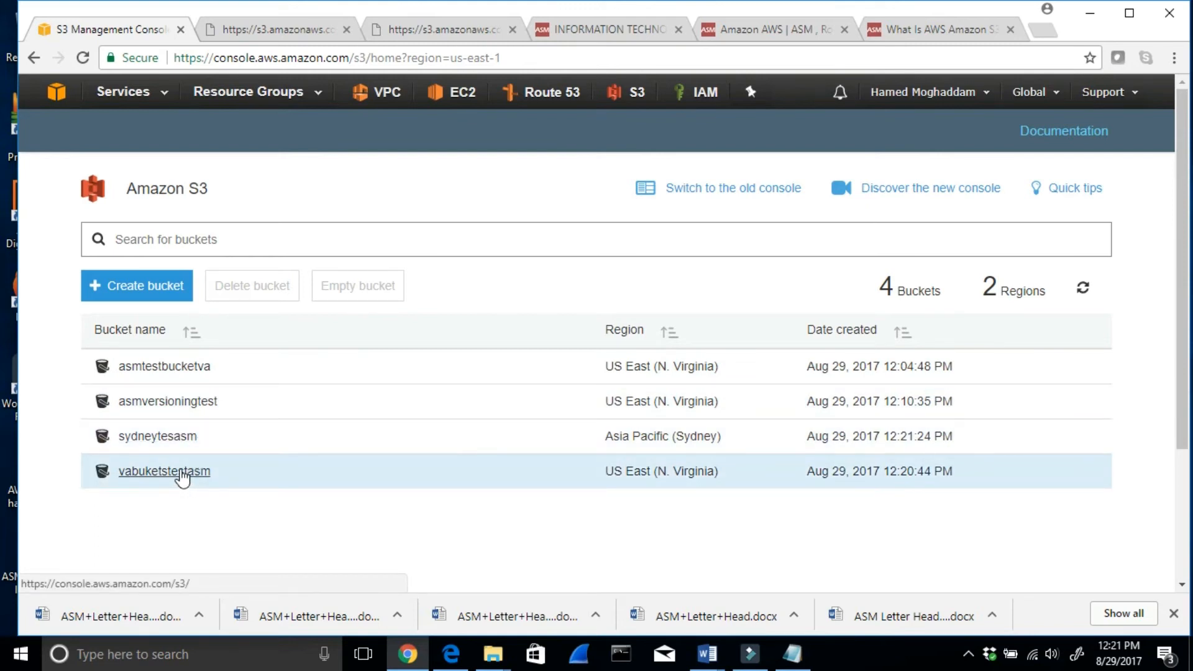
- Switch to the desktop and open the folder Amazon AWS S3 with Versioning and cross region replication 8_19_2017 inside ASM notes 8-6-2017
click(1089, 19)
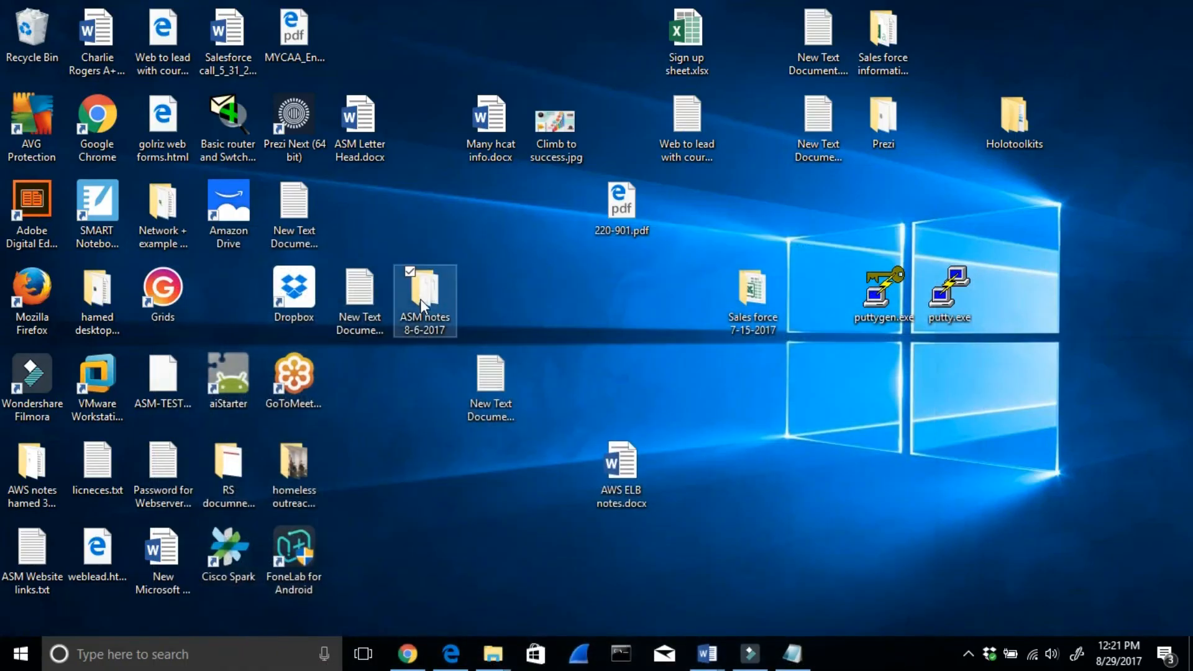
double_click(421, 300)
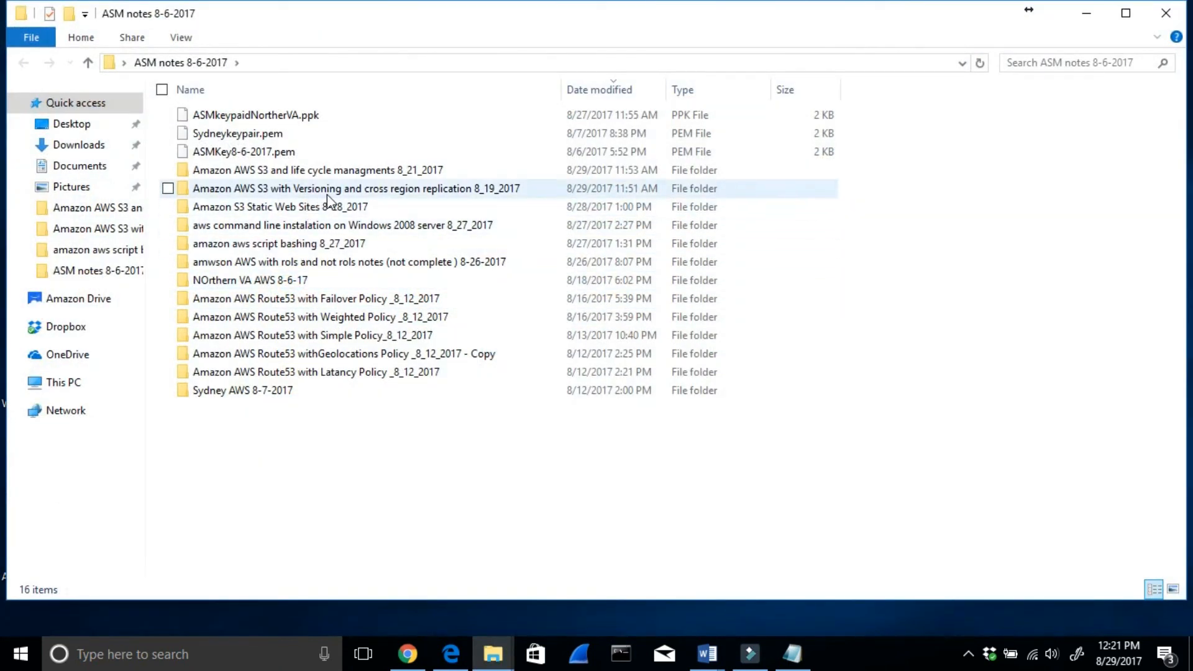
double_click(327, 194)
- Create a new text document in this folder and name it VA Notes.txt
right_click(215, 228)
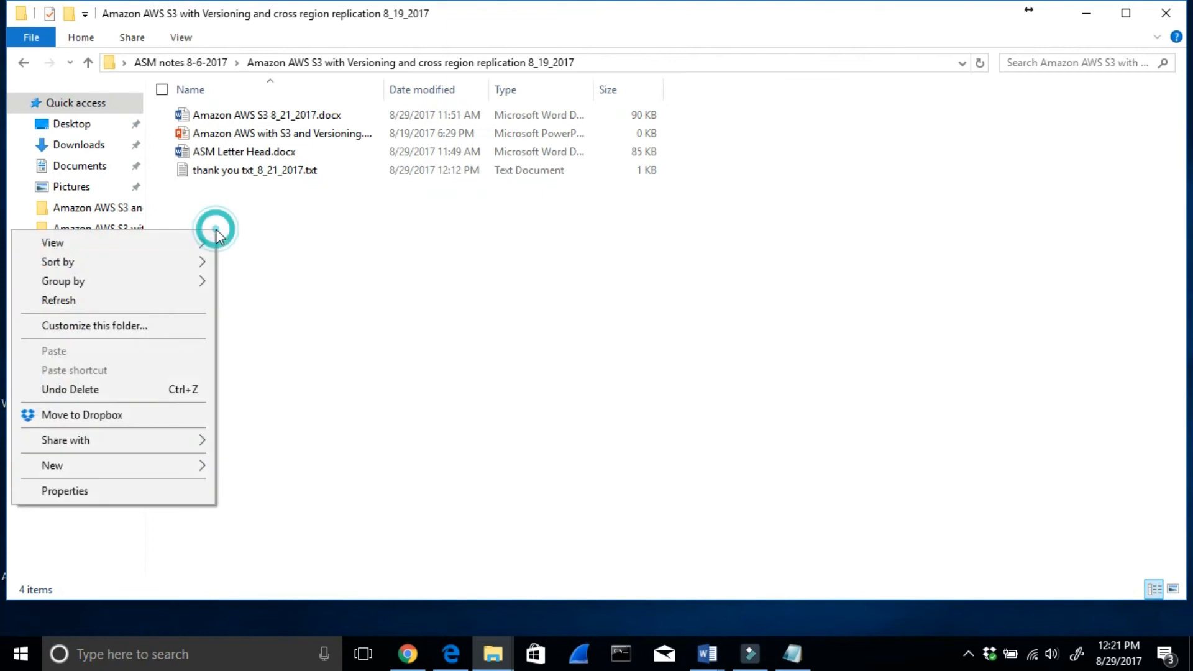
mouse_move(188, 471)
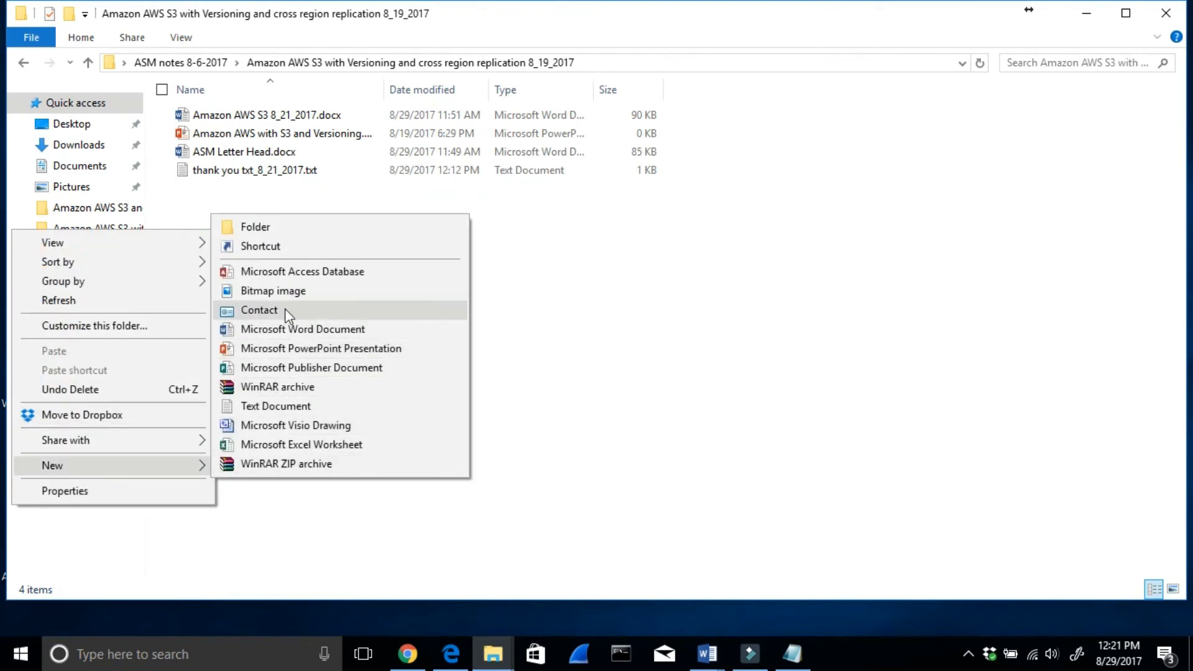
click(290, 408)
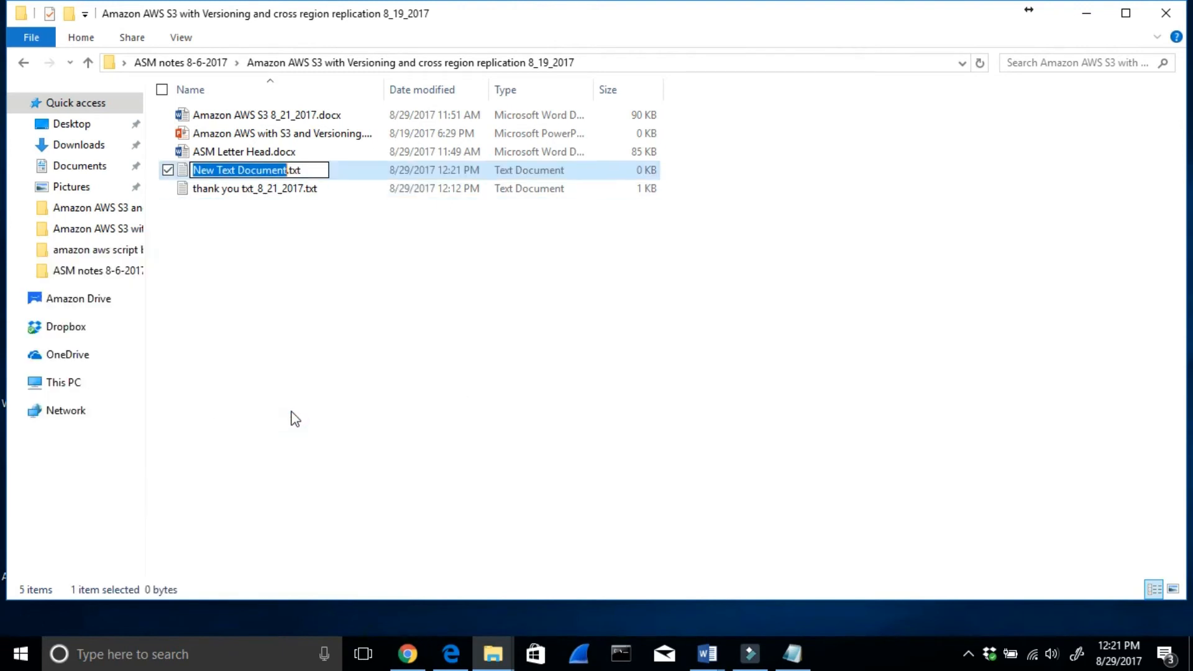
text(VA )
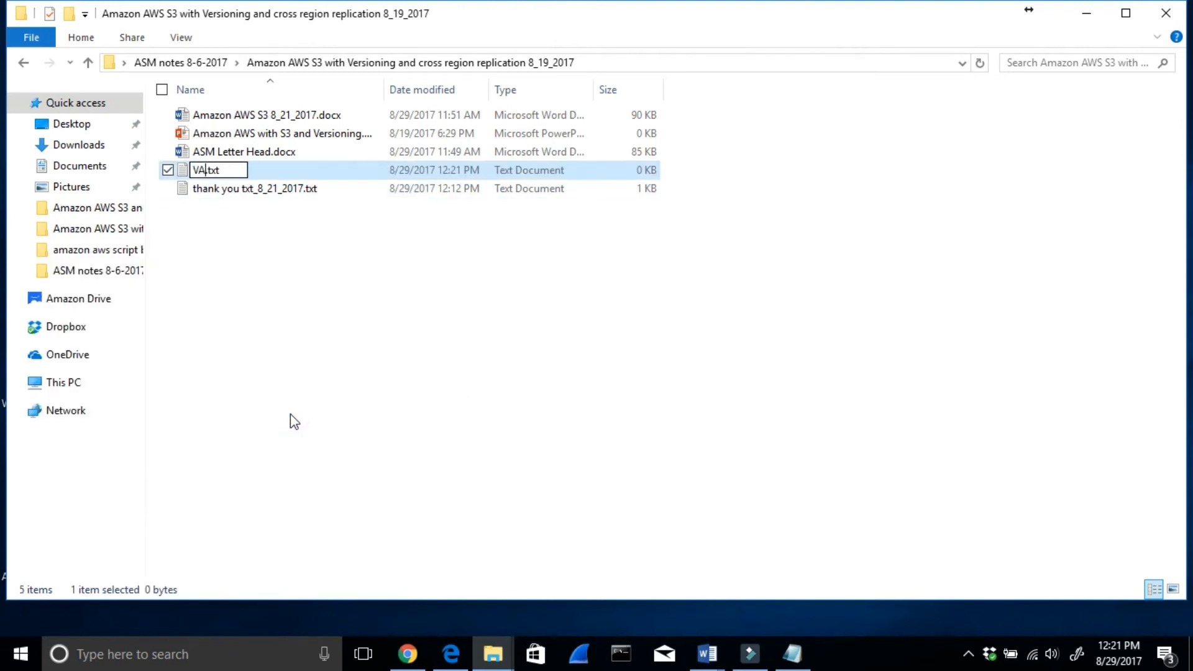
text(NOtes)
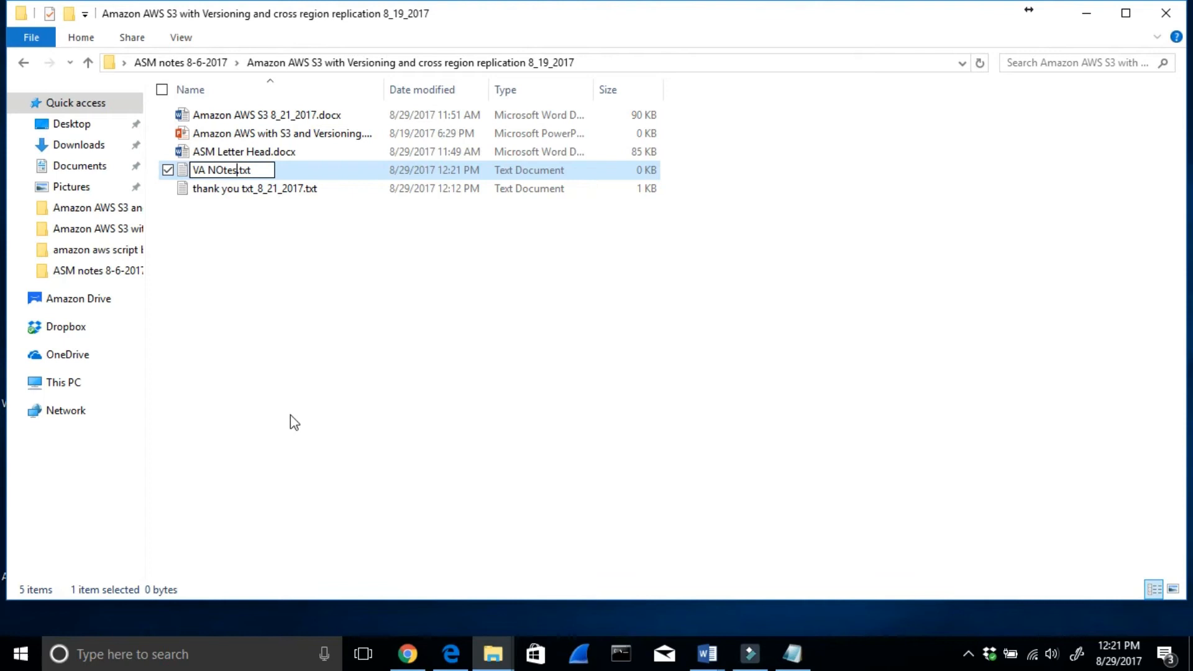
key(BackSpace)
key(BackSpace)
key(BackSpace)
text(otes)
key(Return)
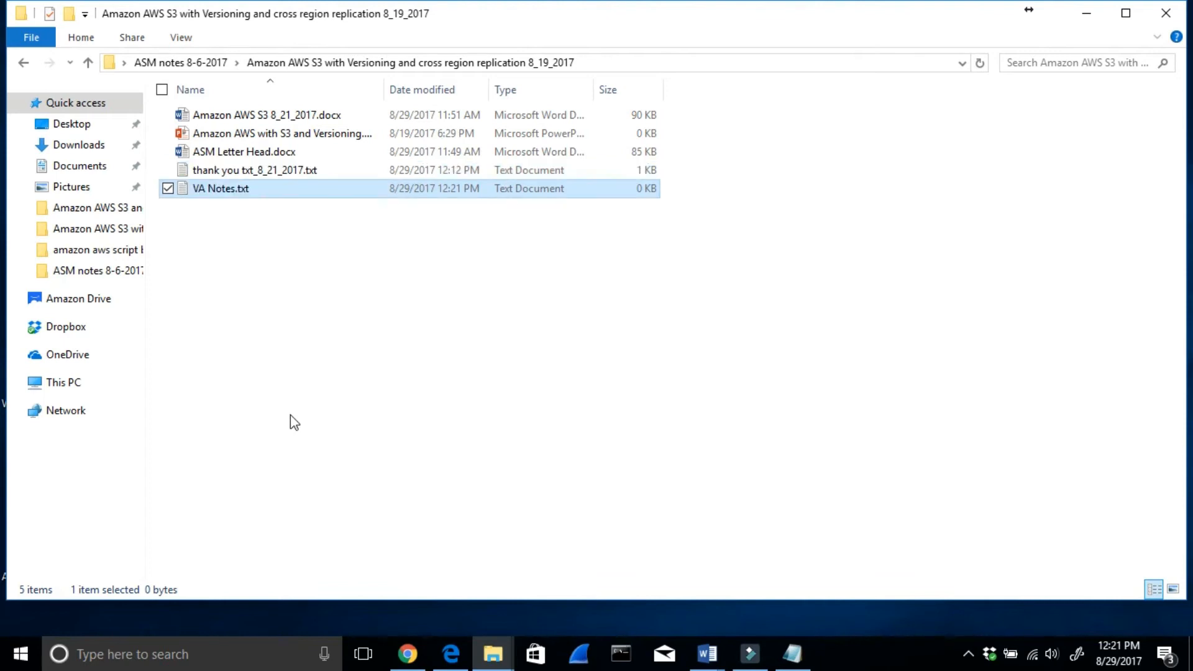
- Write "This is a VA notes to test it for replications." in VA Notes.txt, then save and close the file
double_click(205, 194)
text(This is)
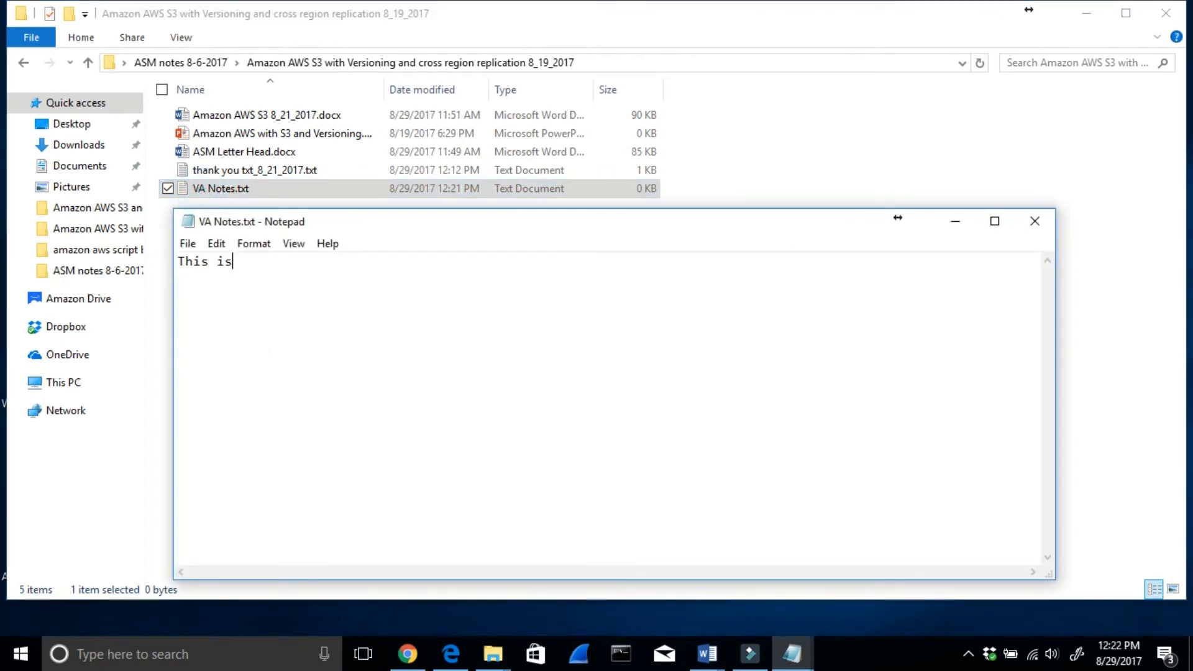
text( a VA notes)
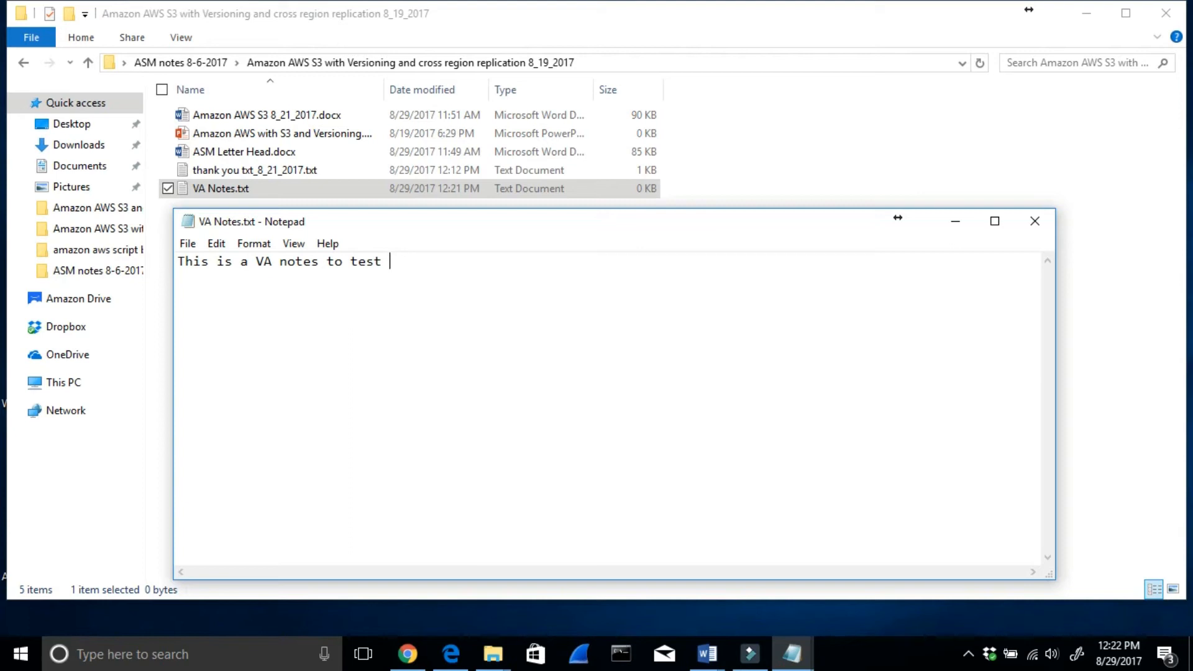
text(to test it for replications.)
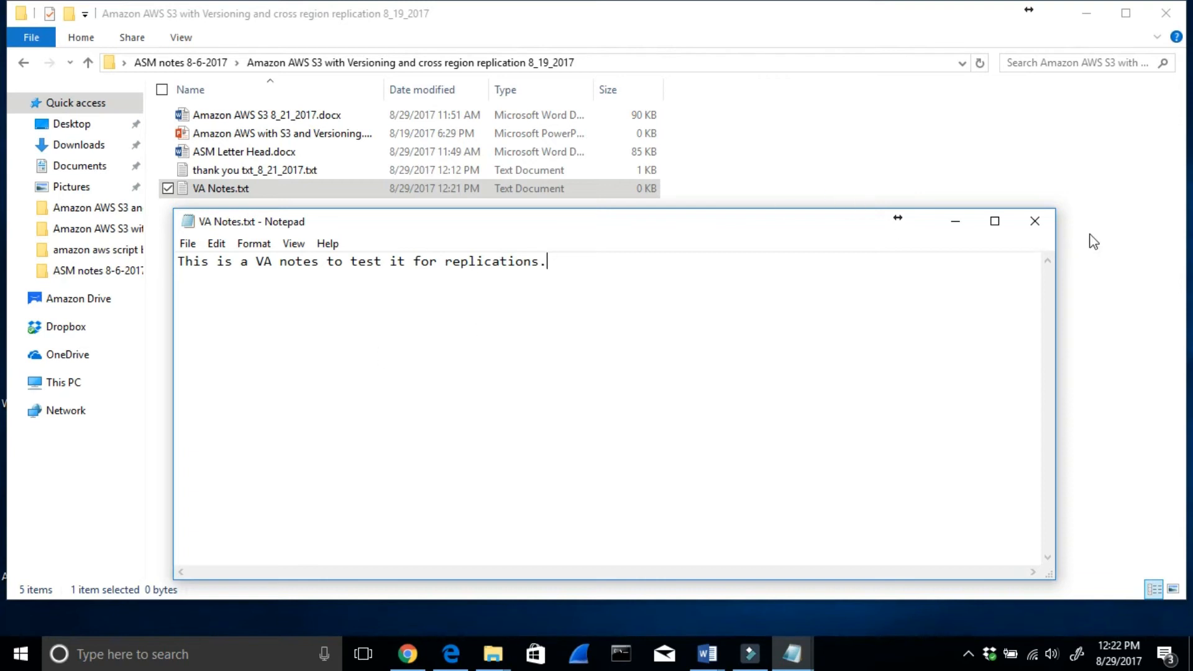
click(1035, 221)
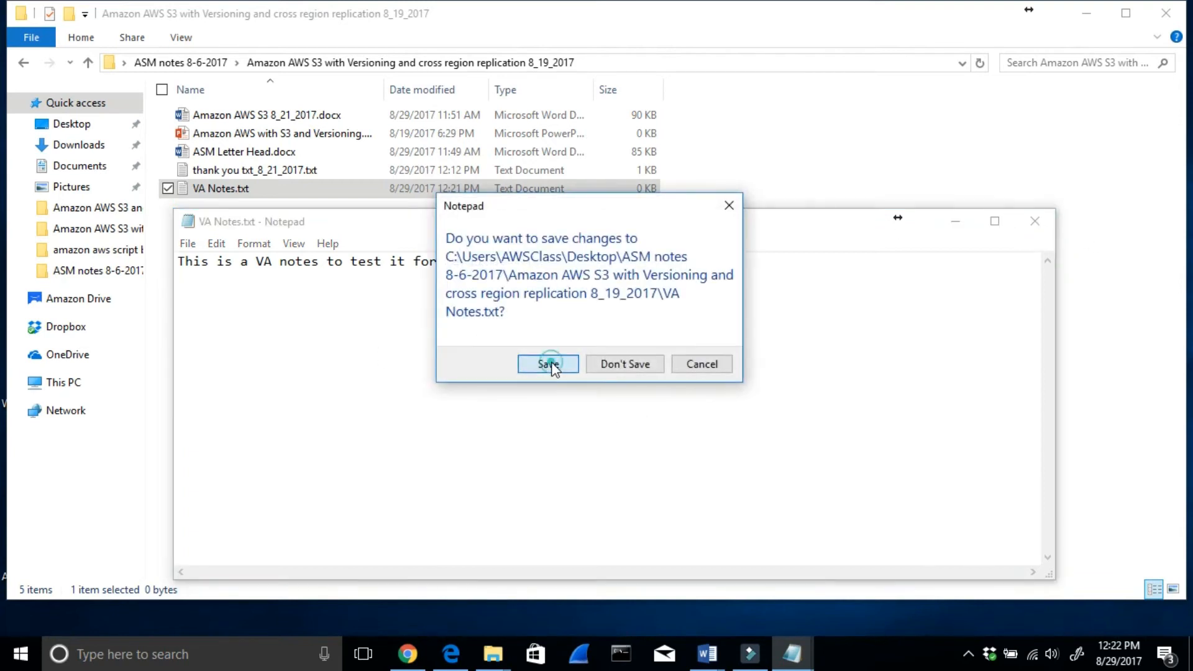
click(550, 363)
- Switch back to the S3 console in Chrome and open the vabuketstestasm bucket
click(408, 654)
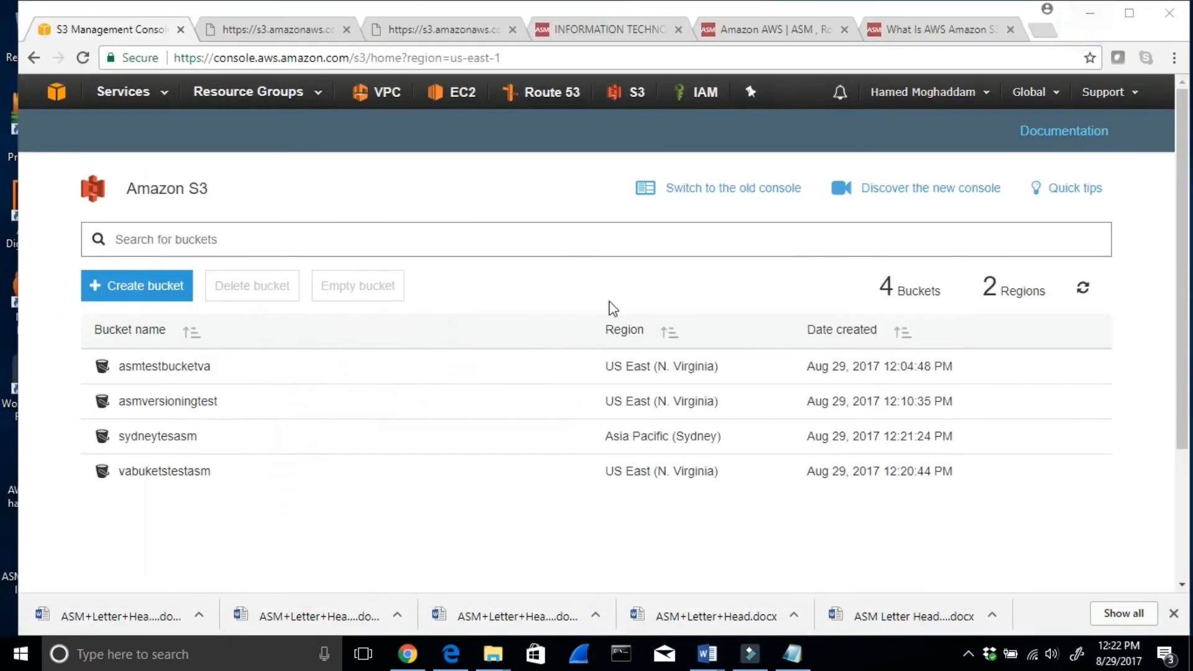
click(184, 472)
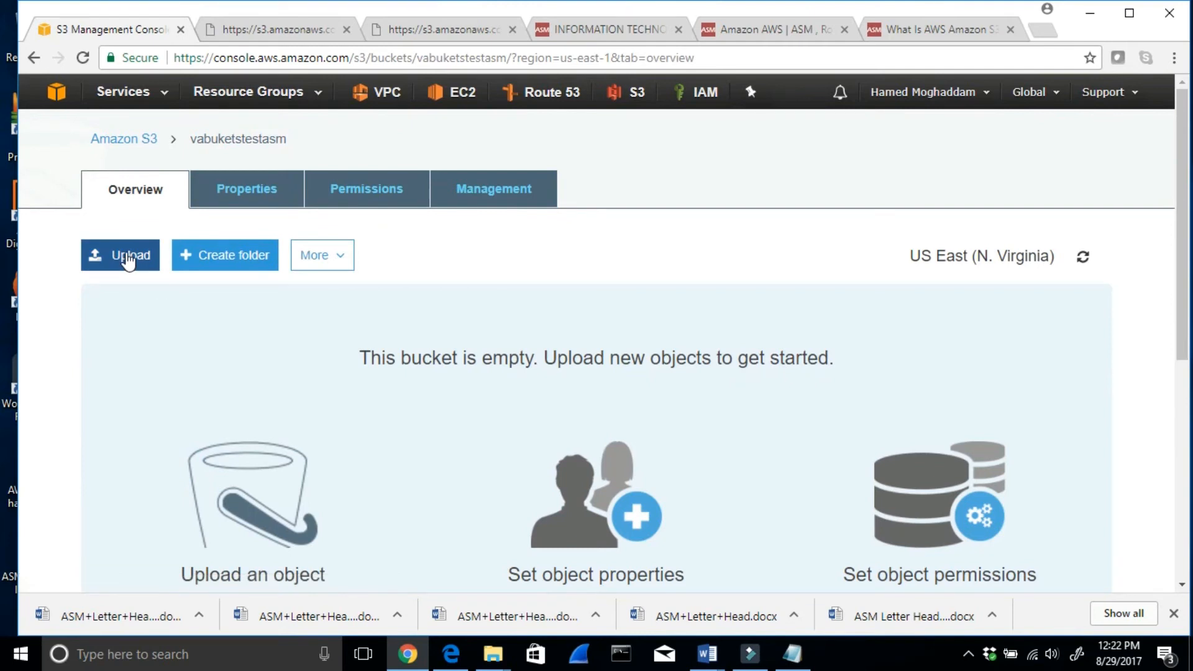
- Start an upload to the vabuketstestasm bucket and add the file VA Notes.txt
click(128, 259)
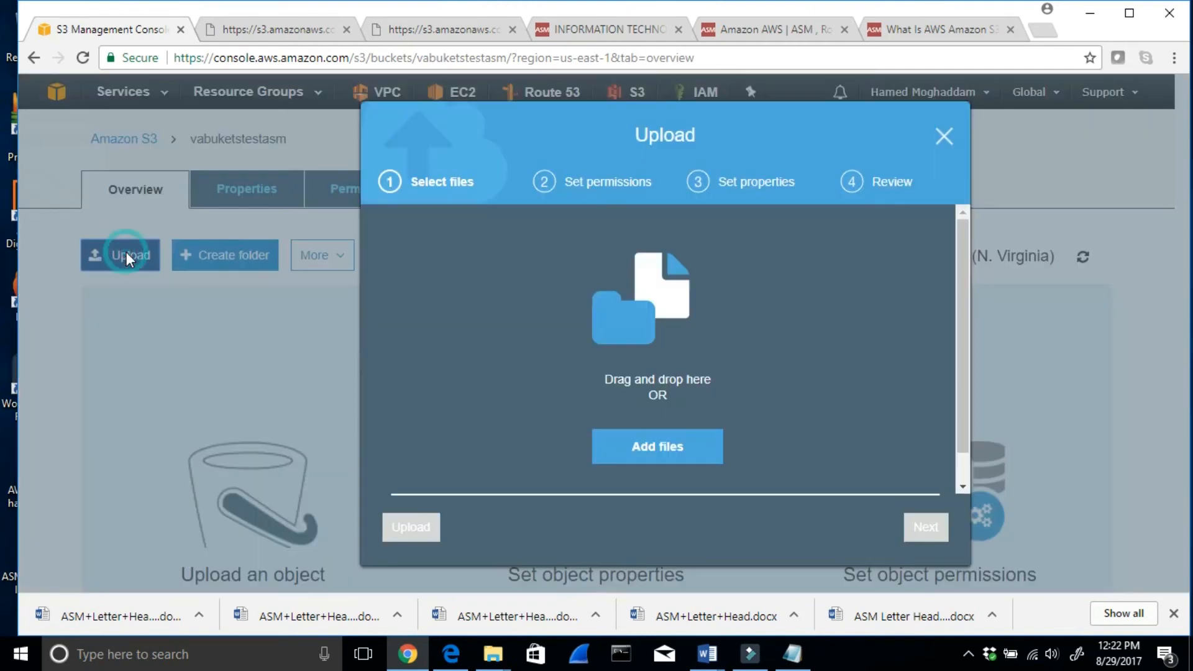
click(650, 439)
click(431, 195)
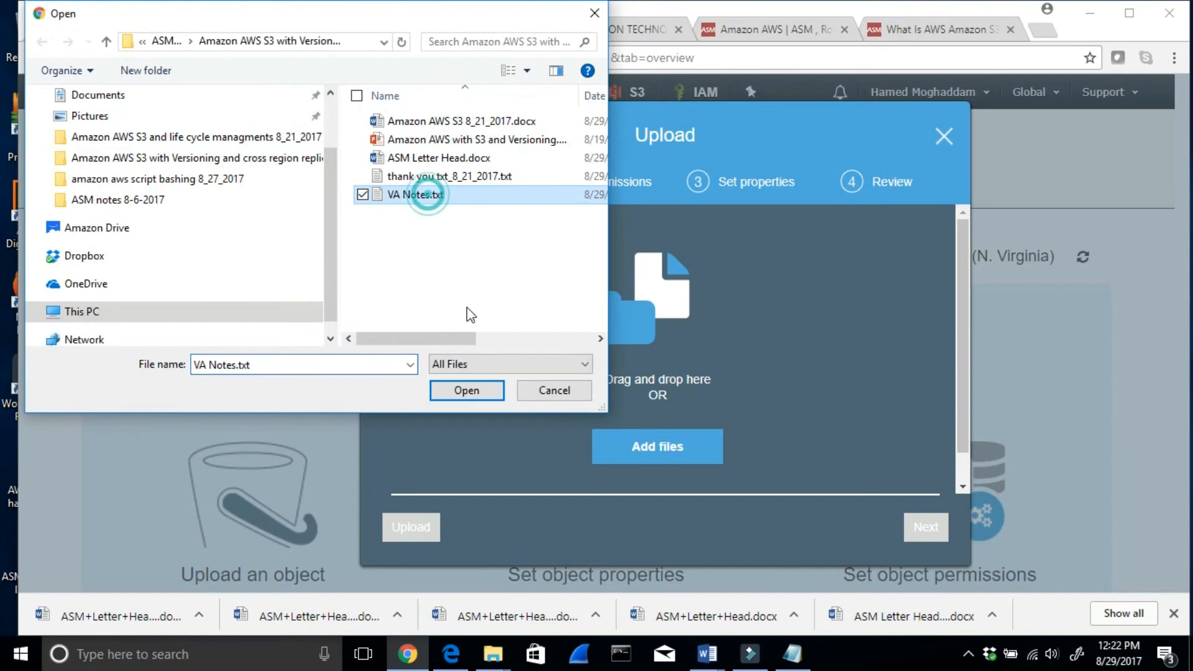
click(463, 391)
- Grant public read access to VA Notes.txt and complete the upload with Standard storage class and no encryption
click(924, 532)
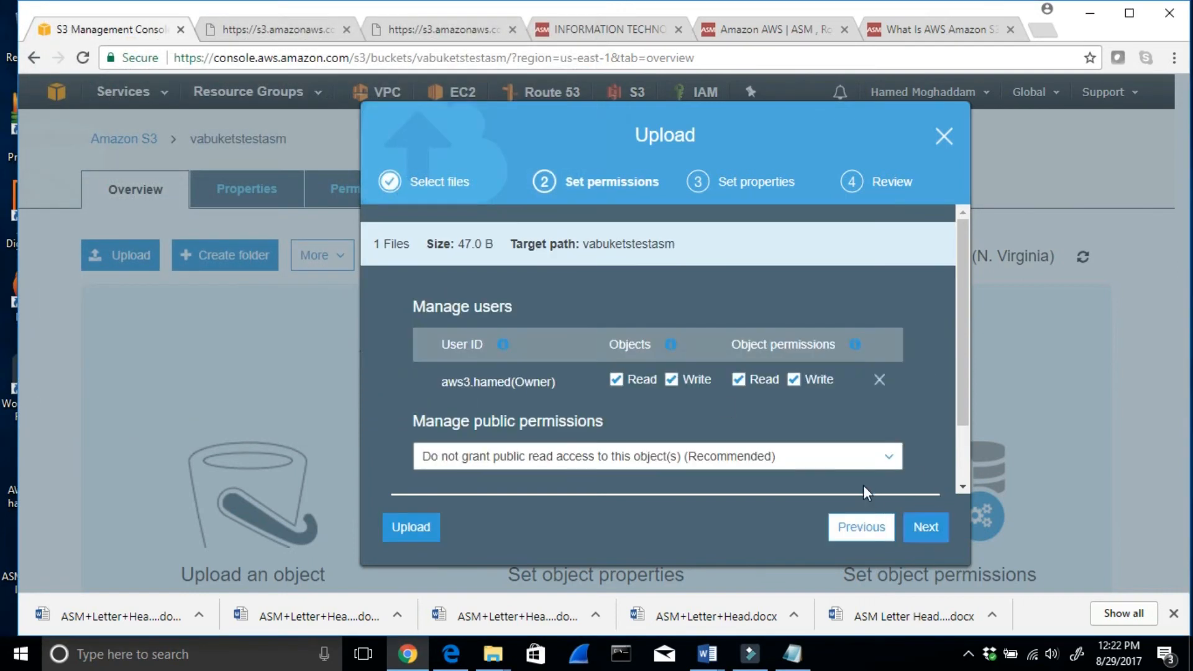
click(890, 461)
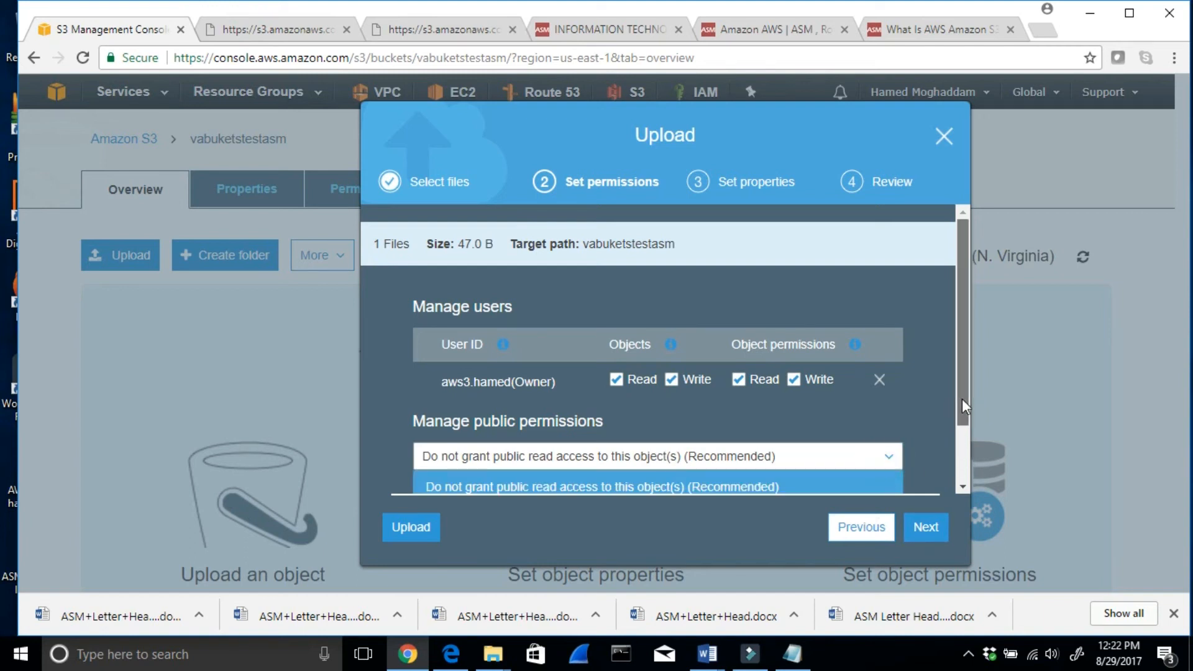
scroll(962, 450, down, 1)
click(569, 448)
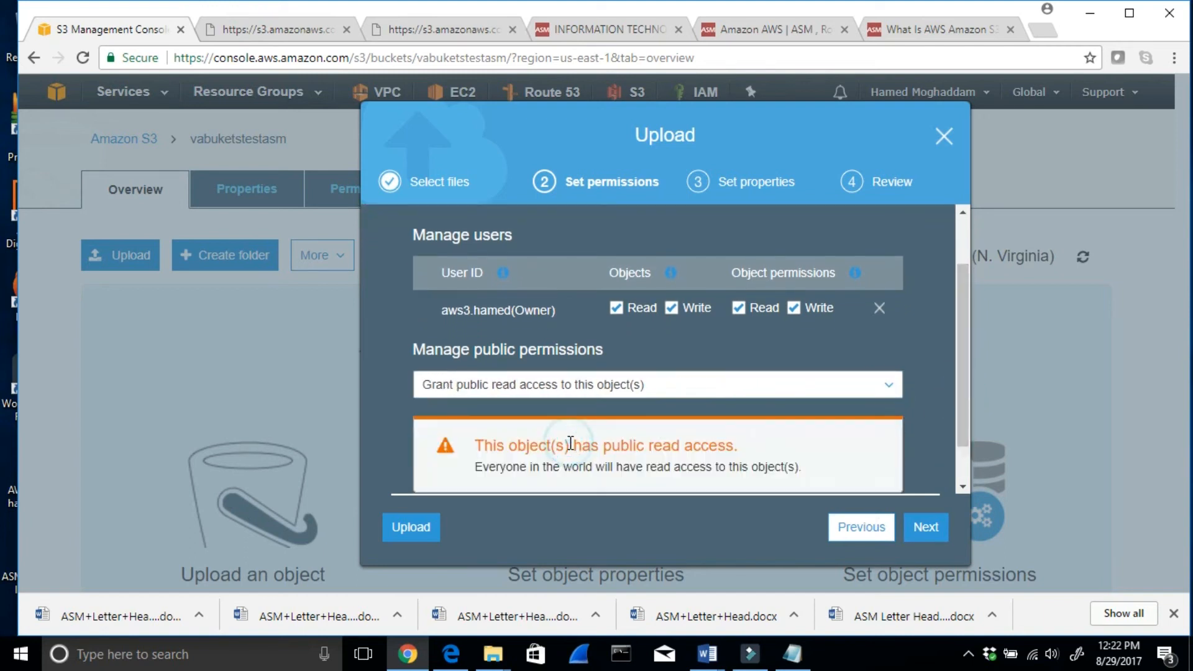
click(937, 538)
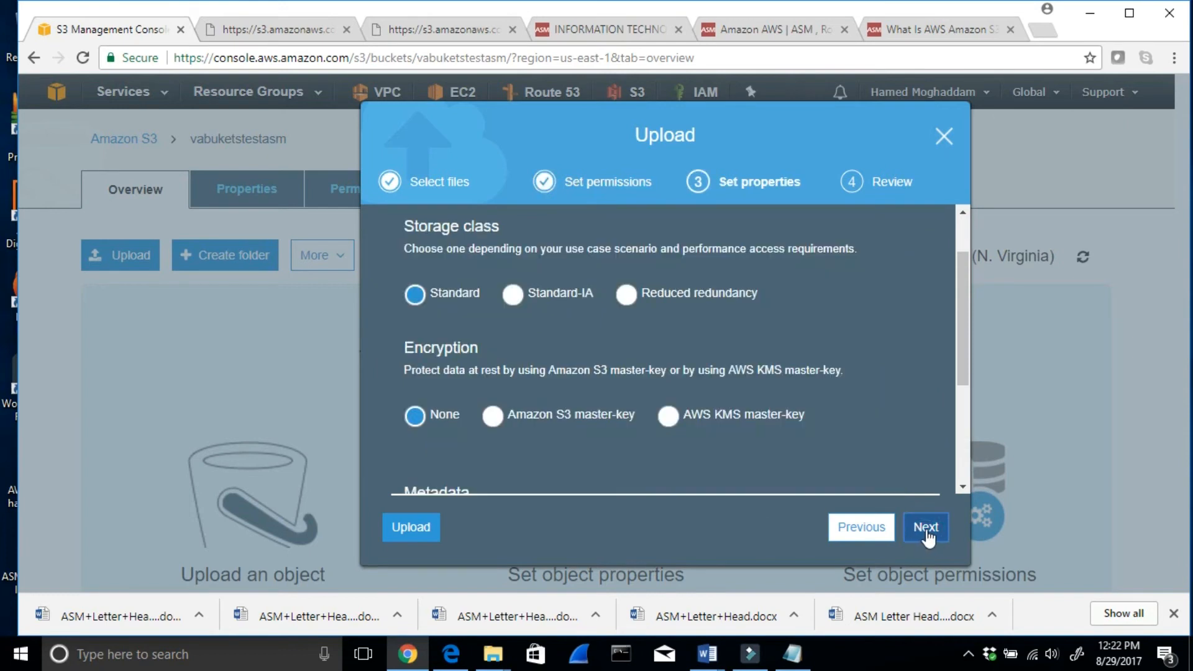
click(932, 536)
click(929, 530)
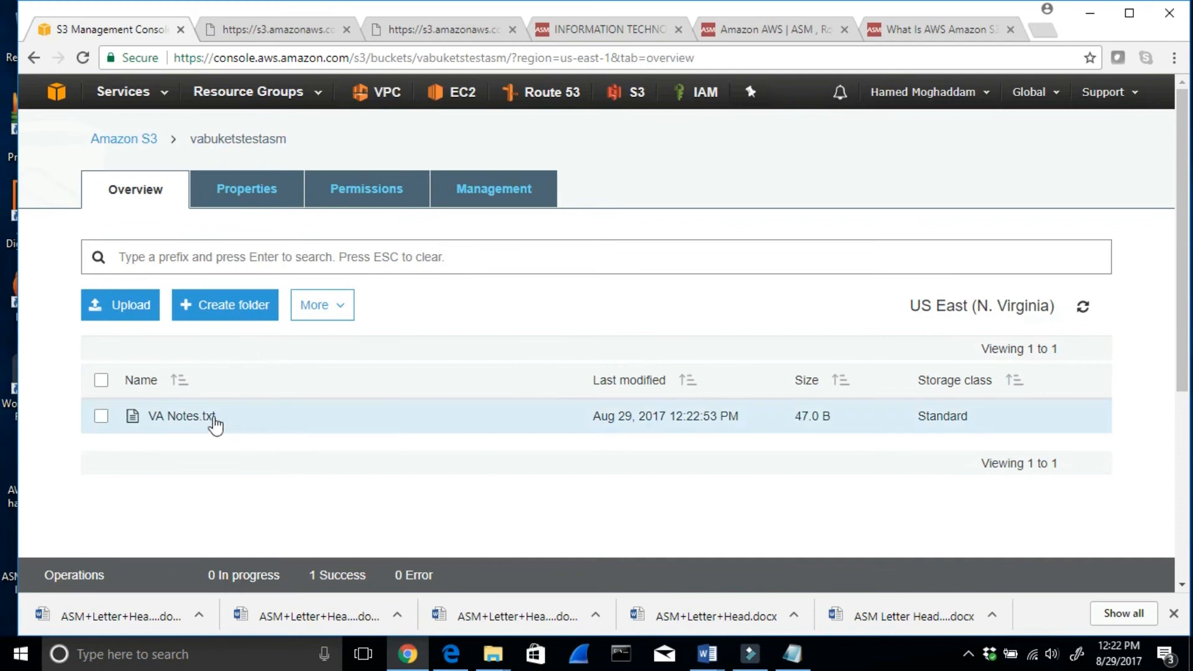
- View the uploaded VA Notes.txt through its object link in a new tab, then return to the object's overview in the S3 console
click(197, 417)
scroll(289, 455, down, 3)
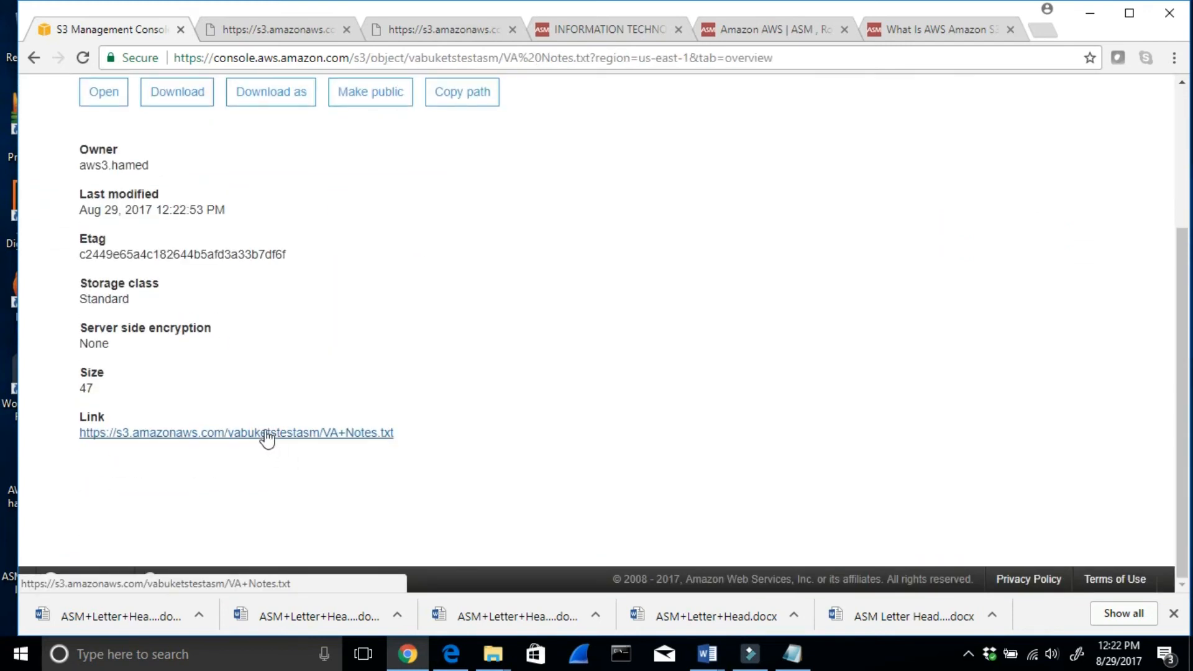
right_click(277, 439)
click(300, 444)
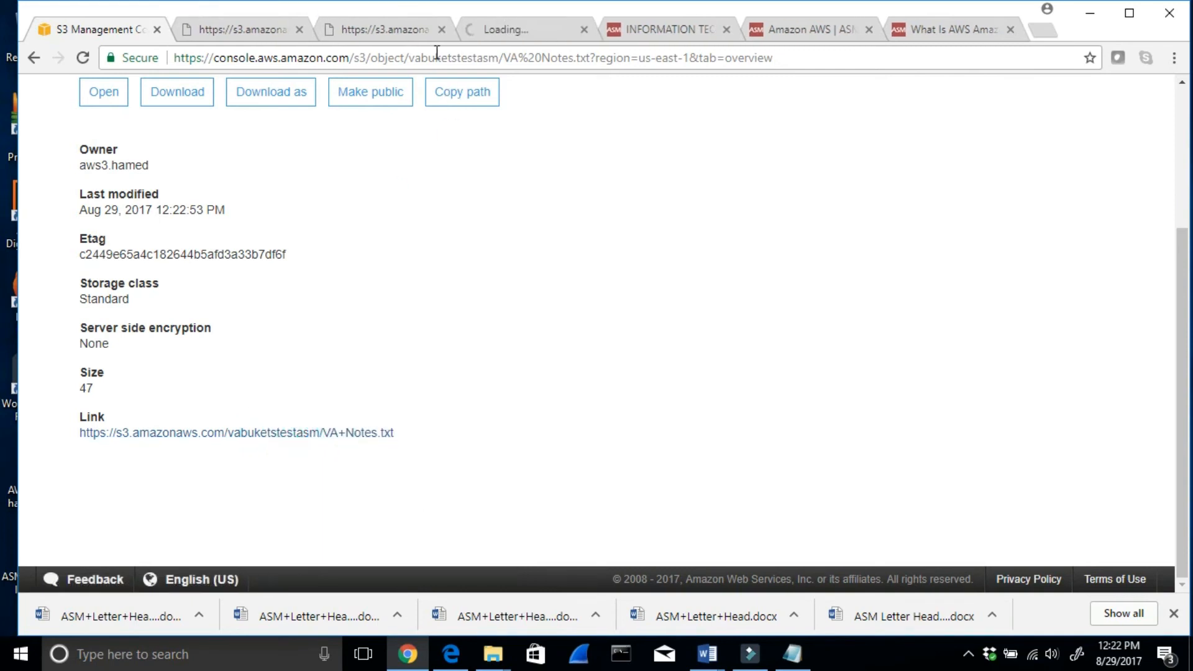
click(505, 31)
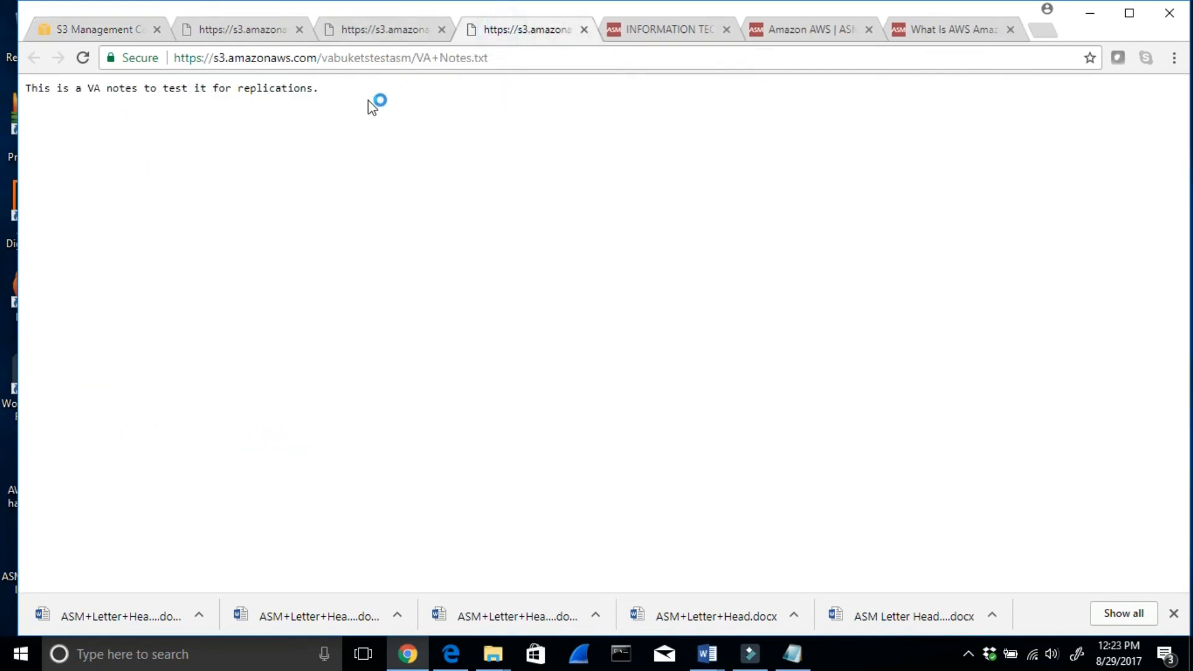
drag(347, 90, 126, 88)
click(109, 39)
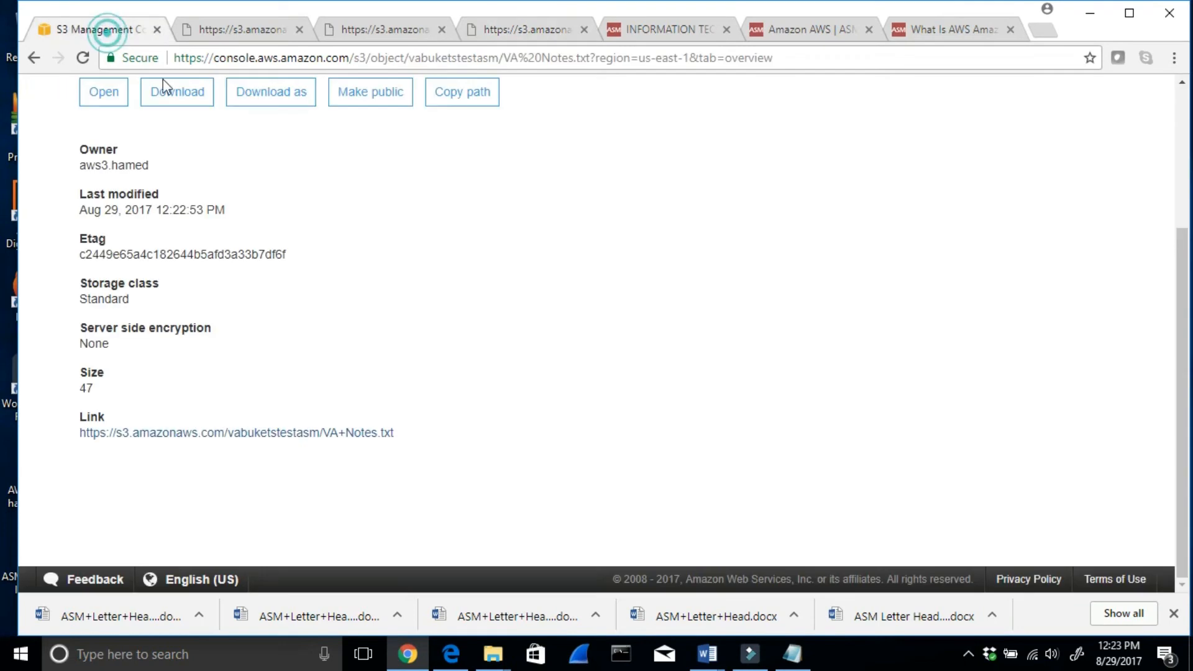
scroll(485, 323, up, 2)
scroll(485, 324, up, 1)
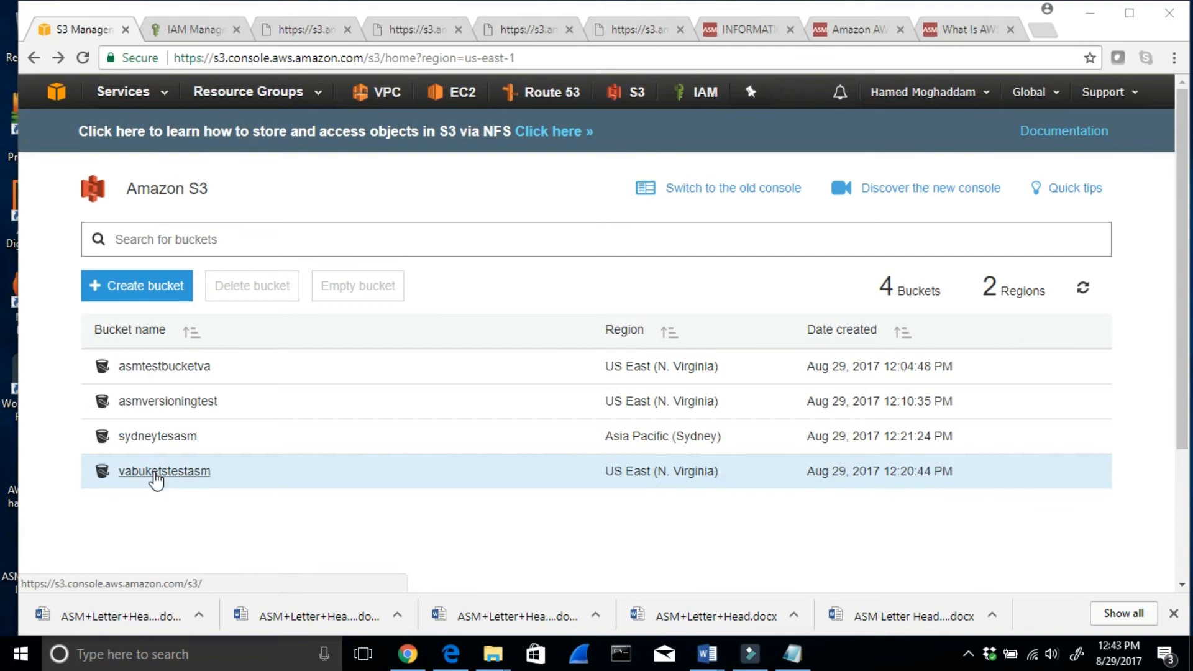
- Open VA Notes.txt in the vabuketstestasm bucket again, check its public link in a separate tab, and return to the console
click(155, 475)
click(173, 420)
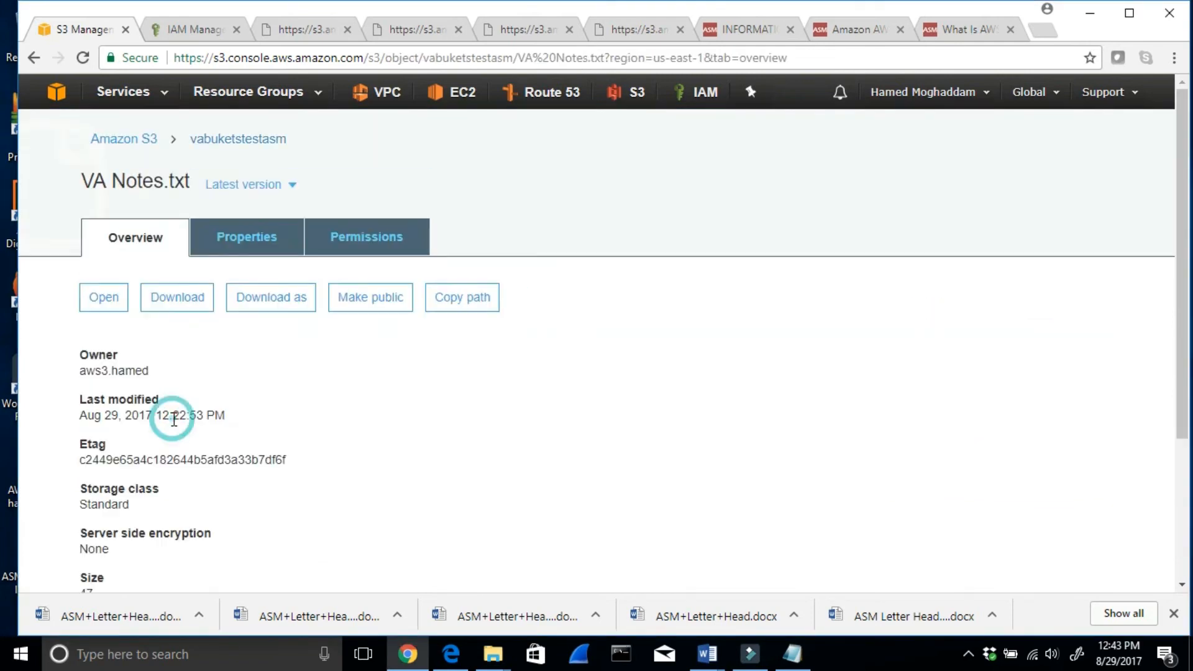
scroll(202, 530, down, 3)
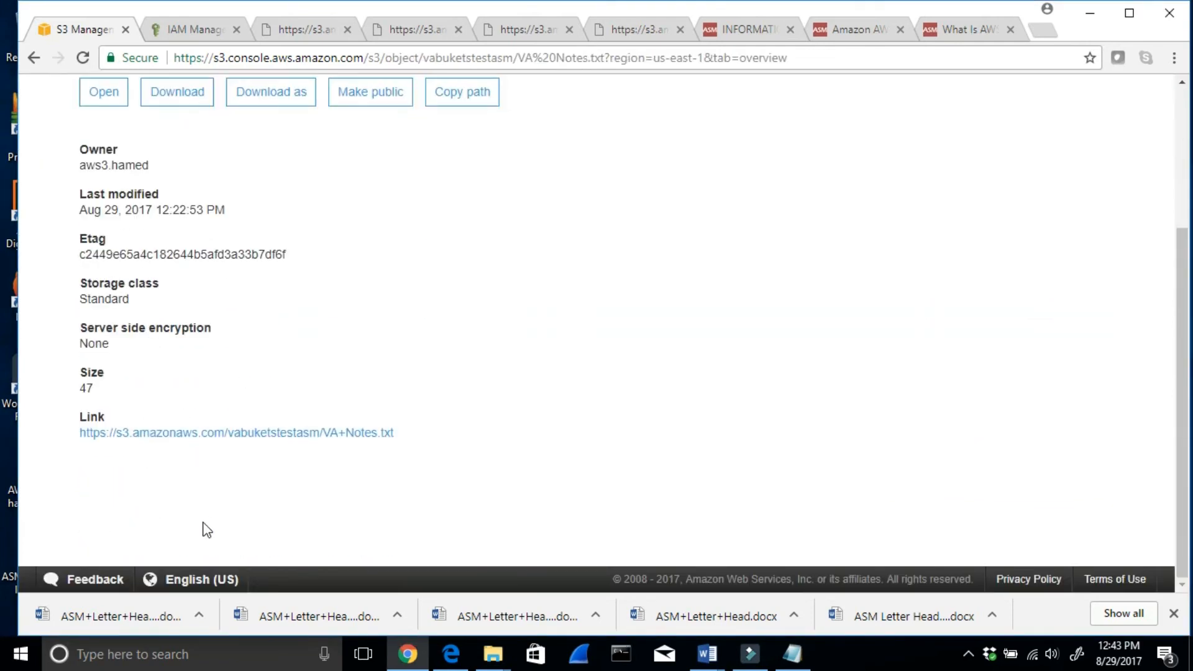
right_click(187, 439)
click(227, 447)
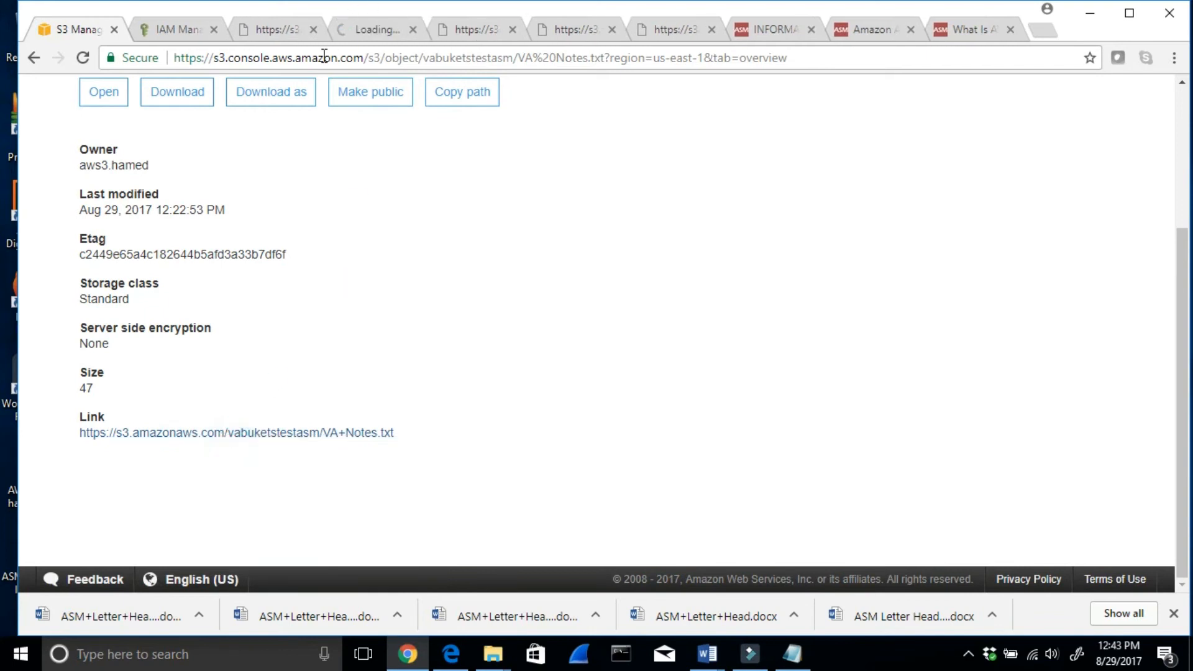
click(380, 28)
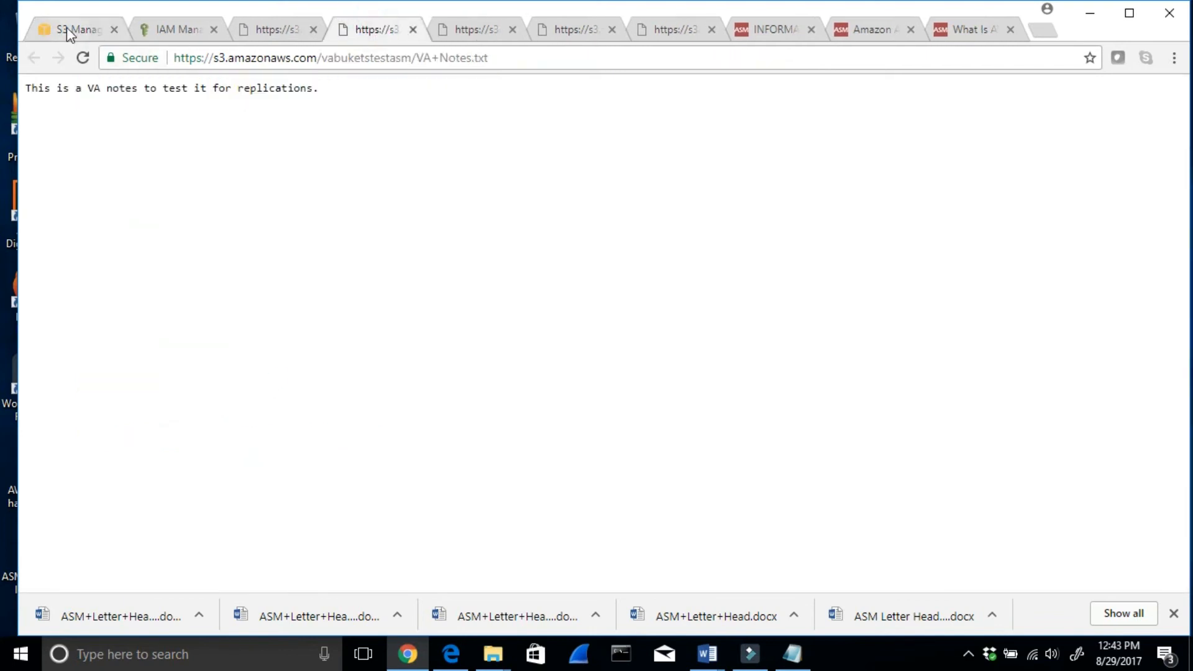
click(67, 28)
scroll(420, 361, up, 3)
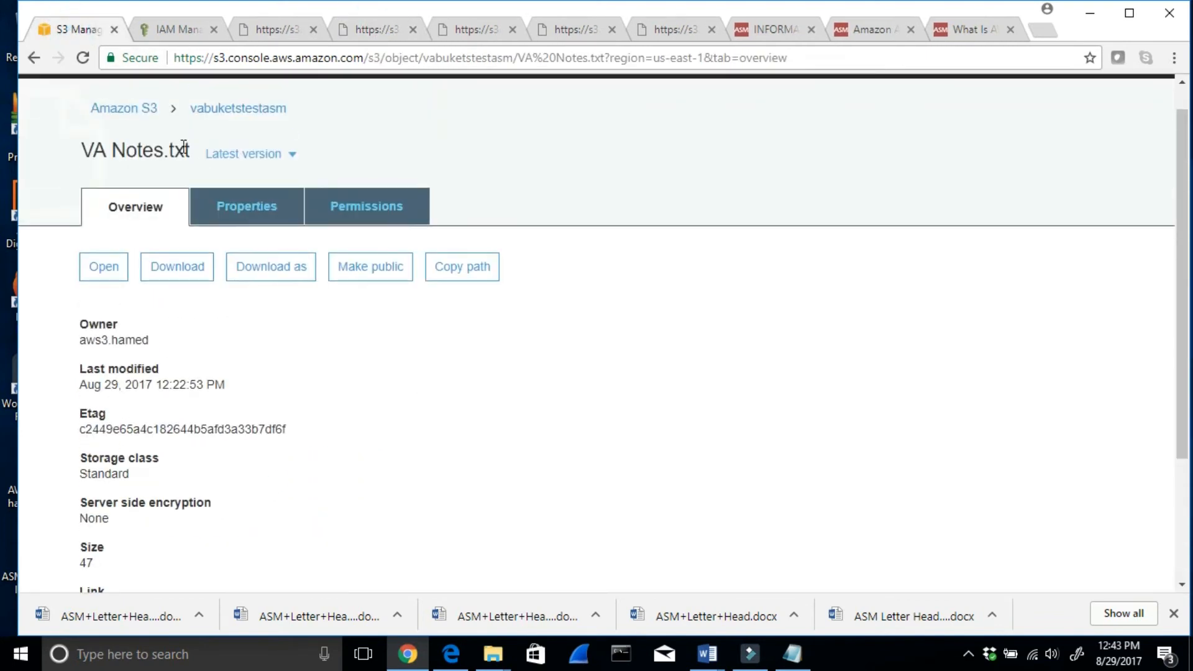
- Start a cross-region replication rule for the vabuketstestasm bucket, covering all its contents with status Enabled
click(125, 109)
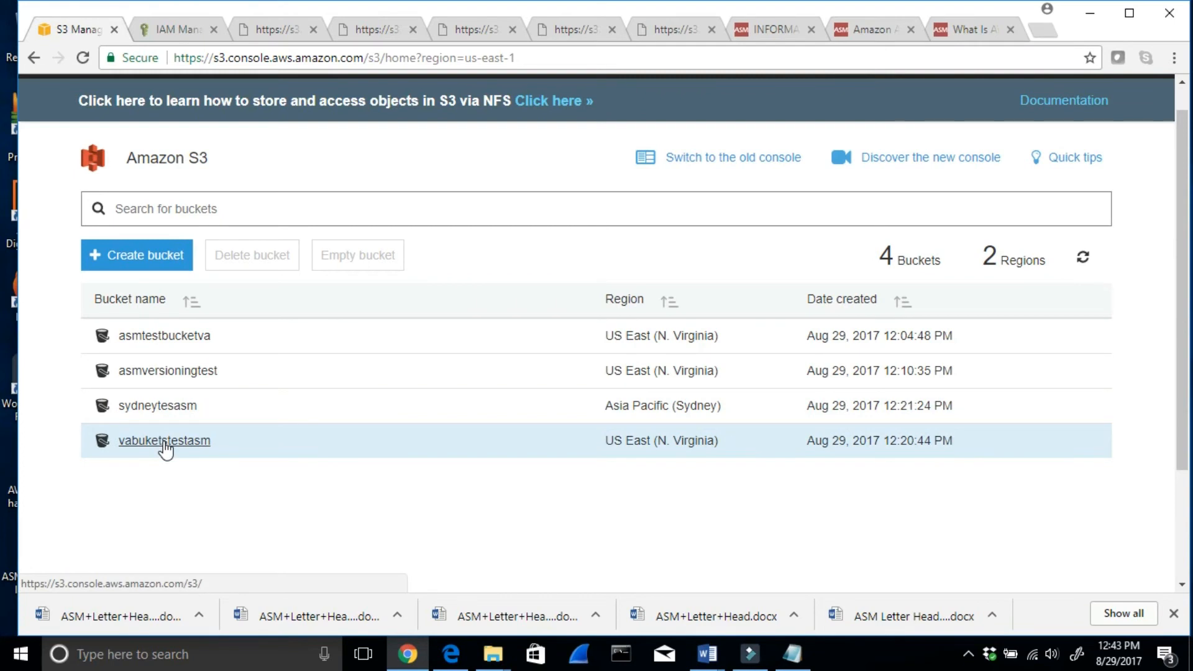
click(165, 441)
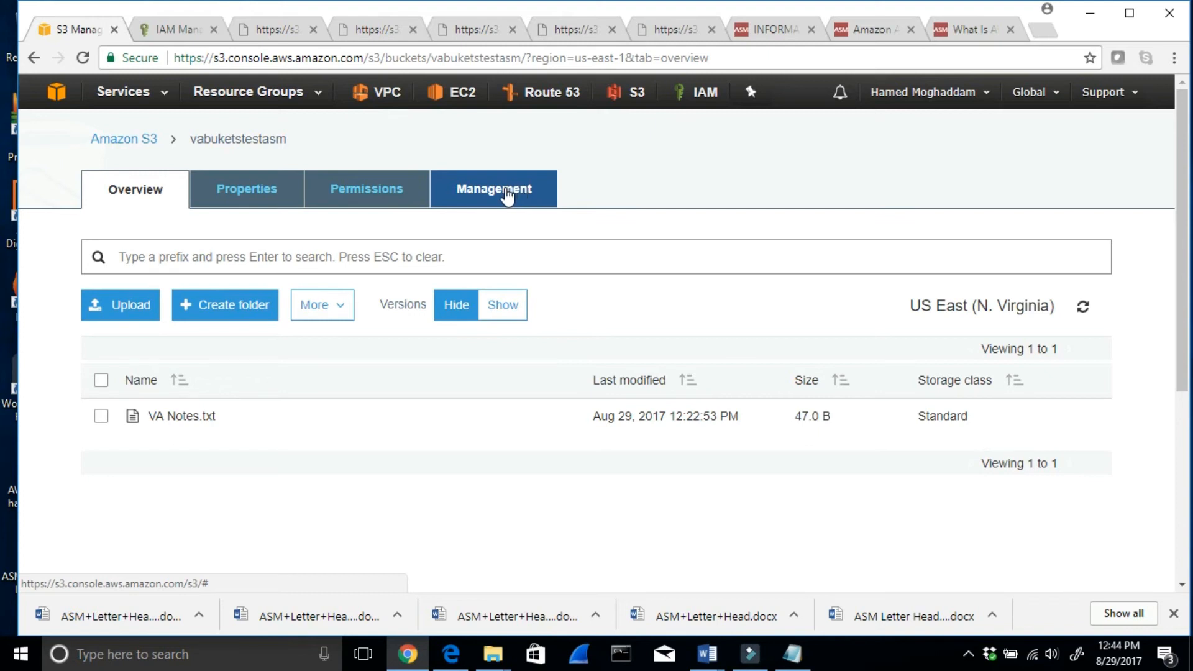
click(507, 194)
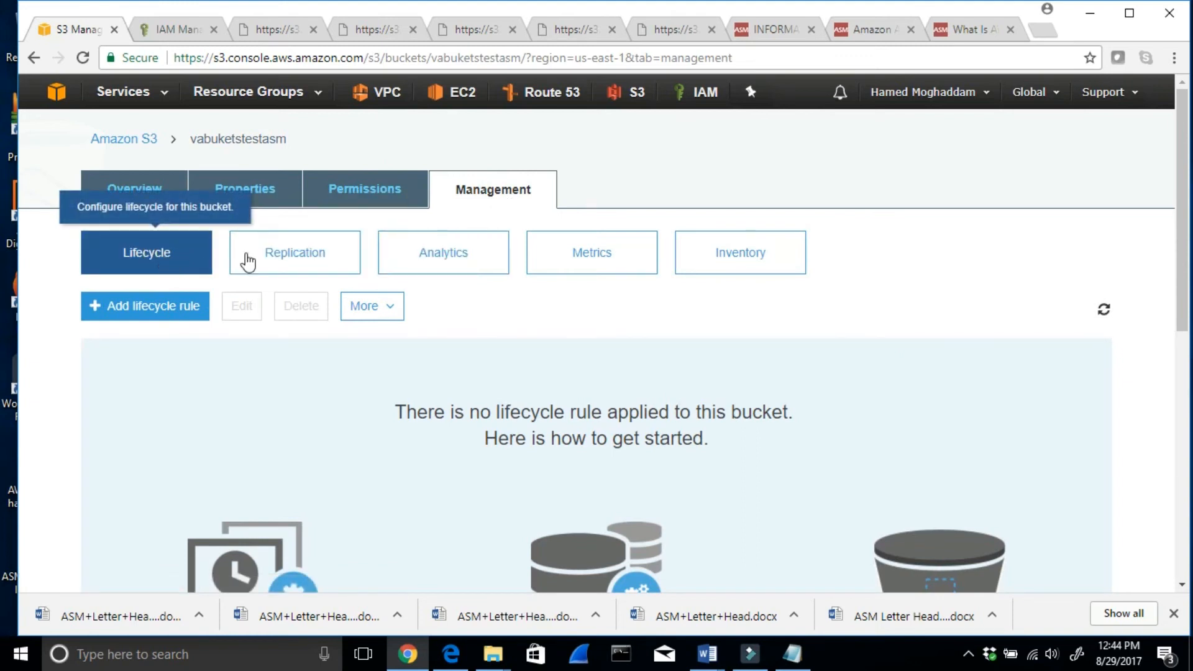
click(289, 260)
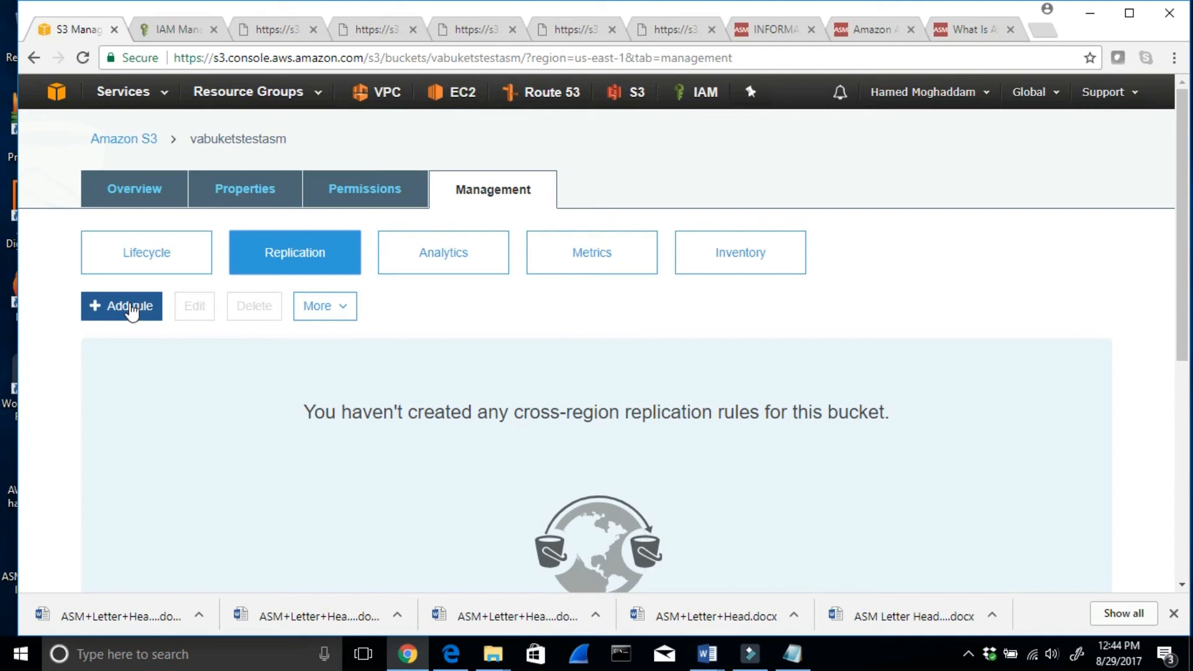
click(131, 309)
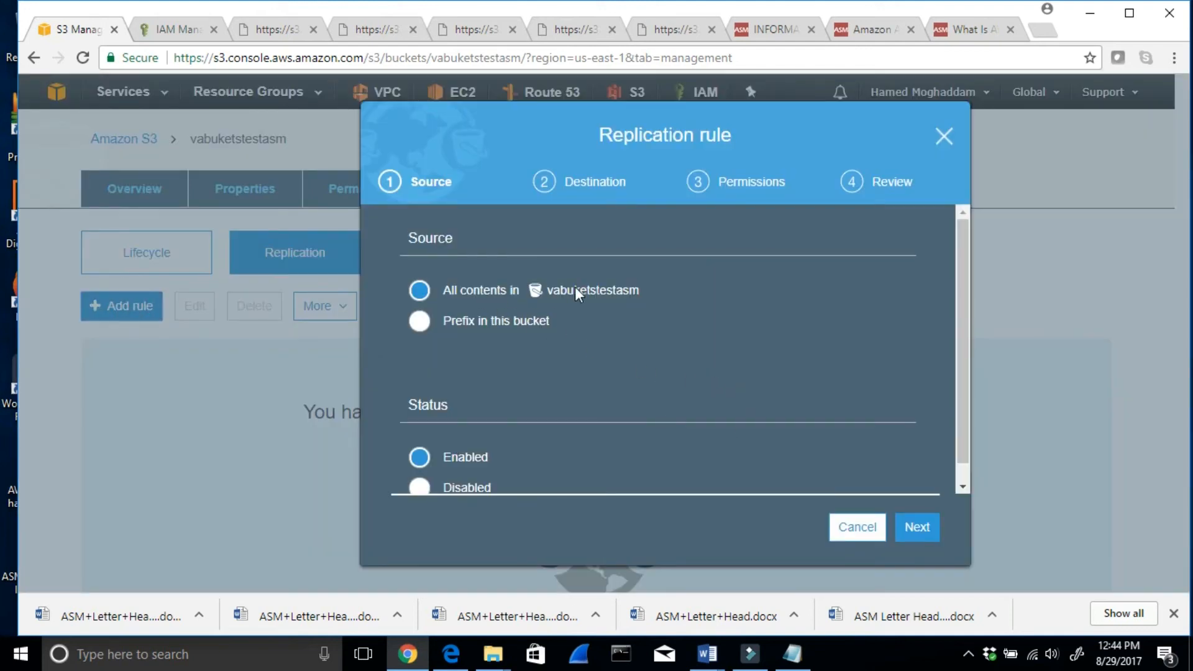
click(918, 528)
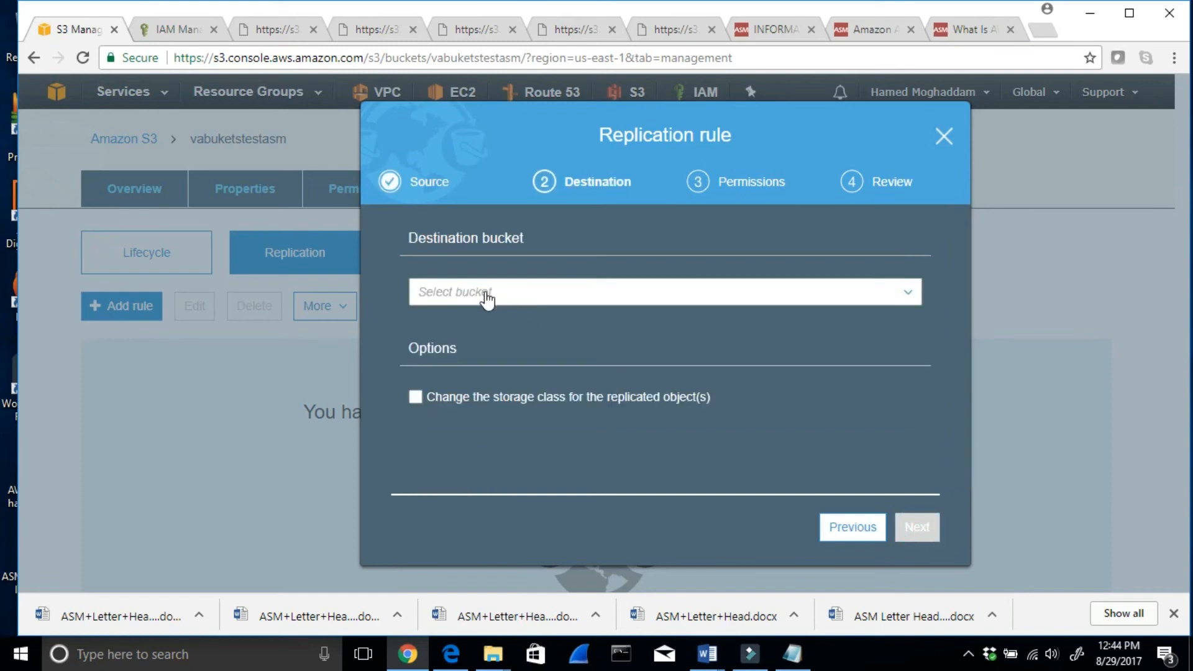
- Choose sydneytesasm in this account as the rule's destination bucket, without changing the storage class for replicated objects
click(487, 298)
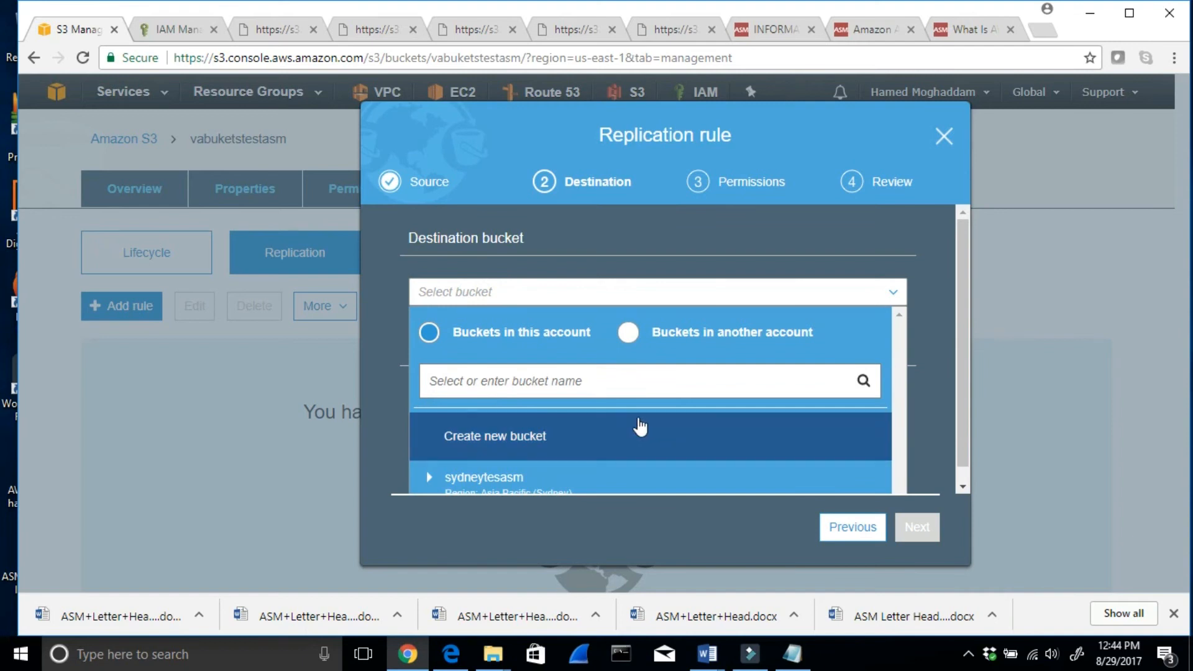
scroll(634, 426, down, 1)
click(512, 468)
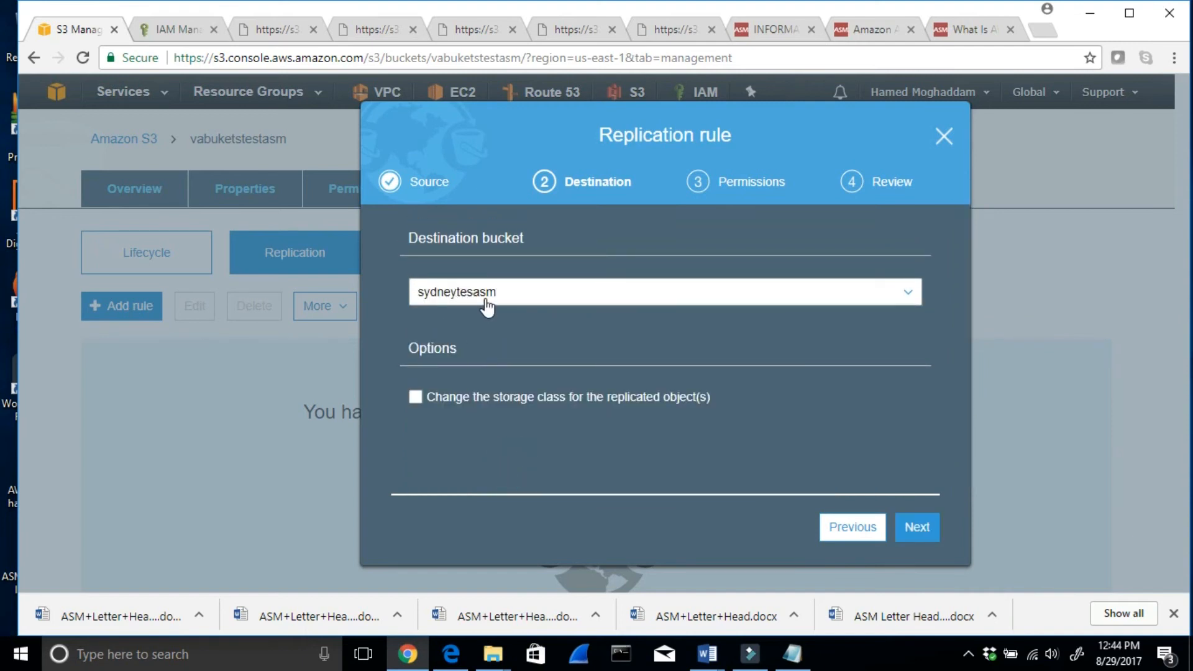
click(917, 526)
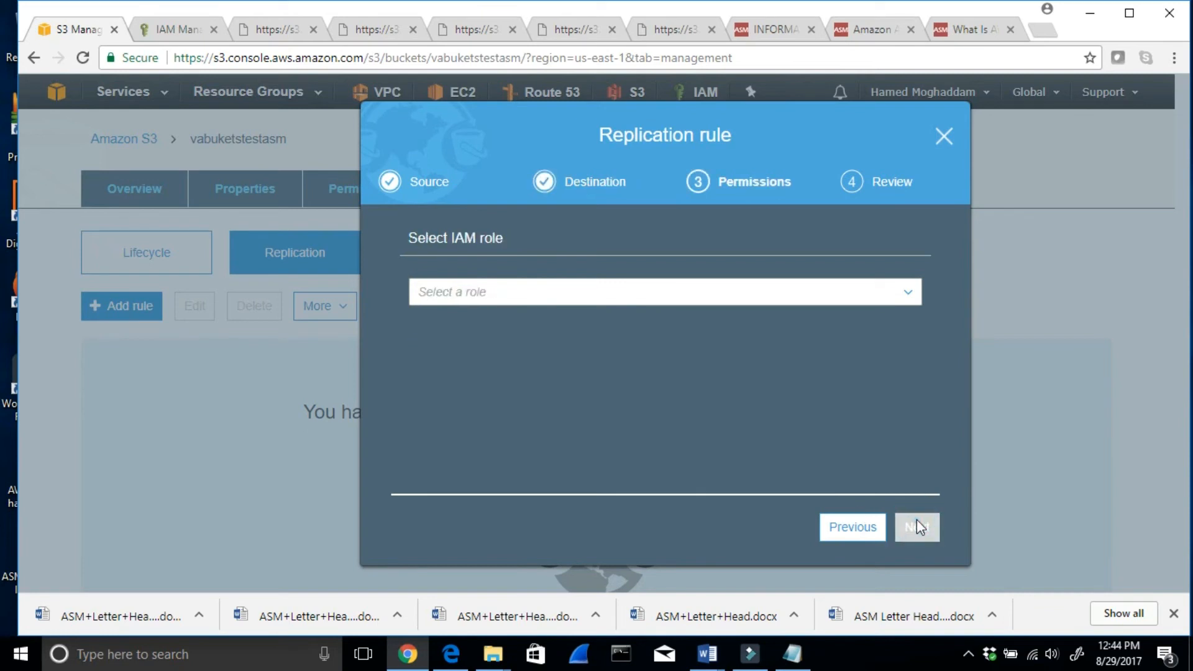
- Try to save the replication rule with a newly created IAM role after reviewing its settings, then close the rule dialog
click(520, 298)
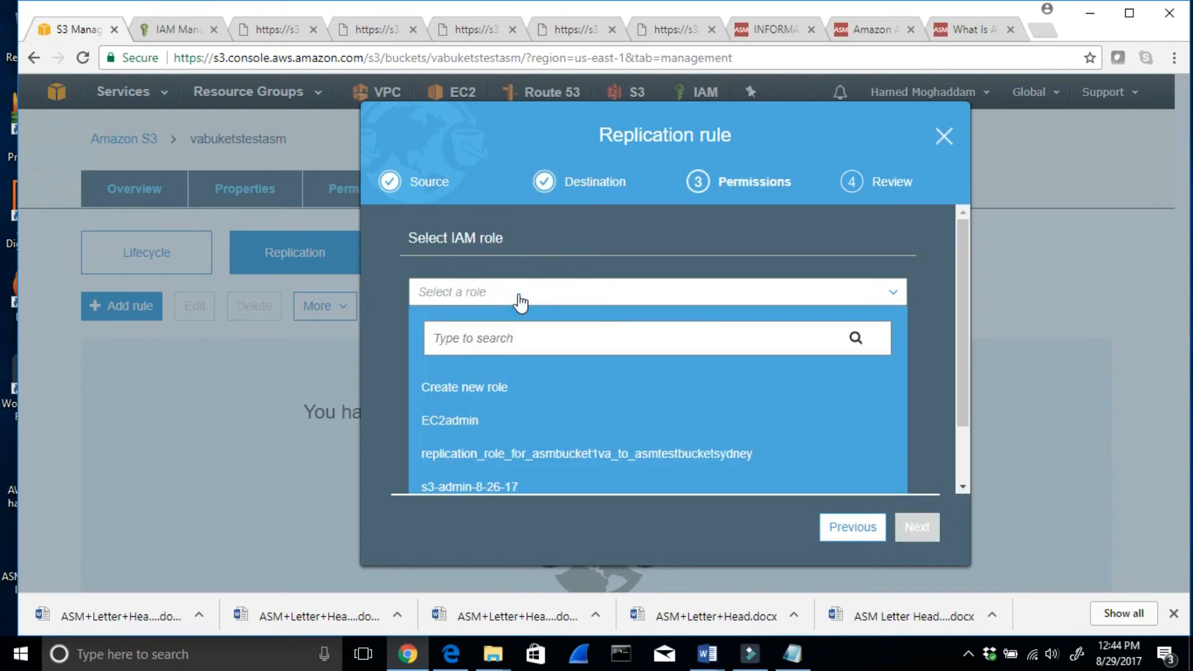
click(515, 393)
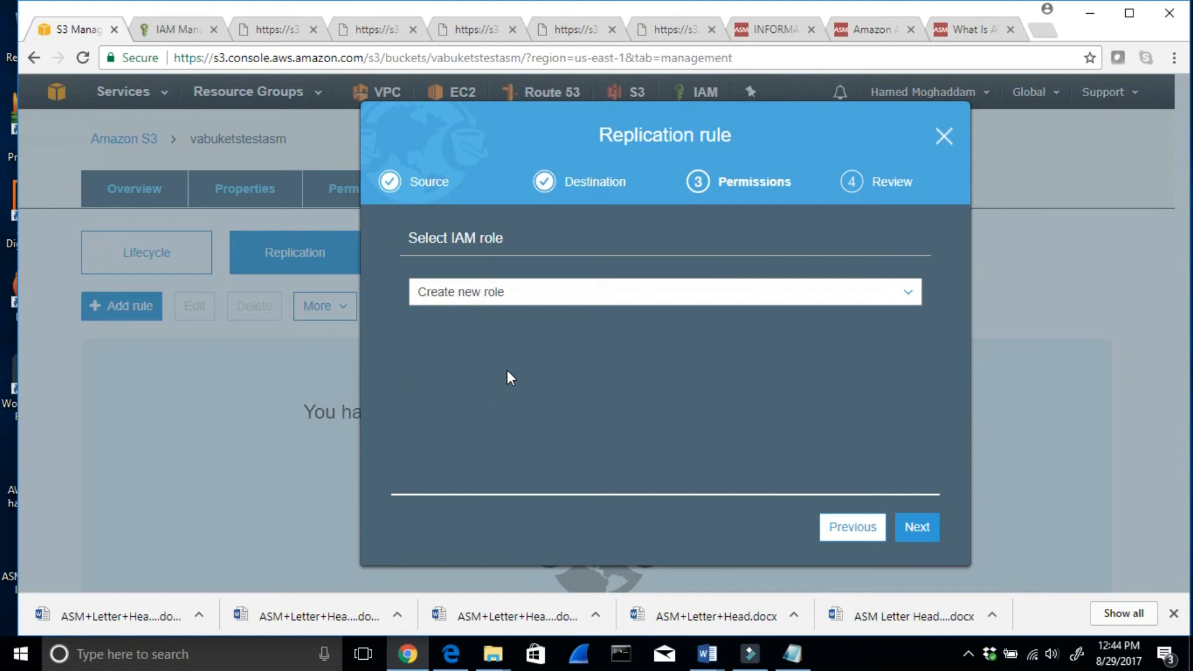
click(913, 527)
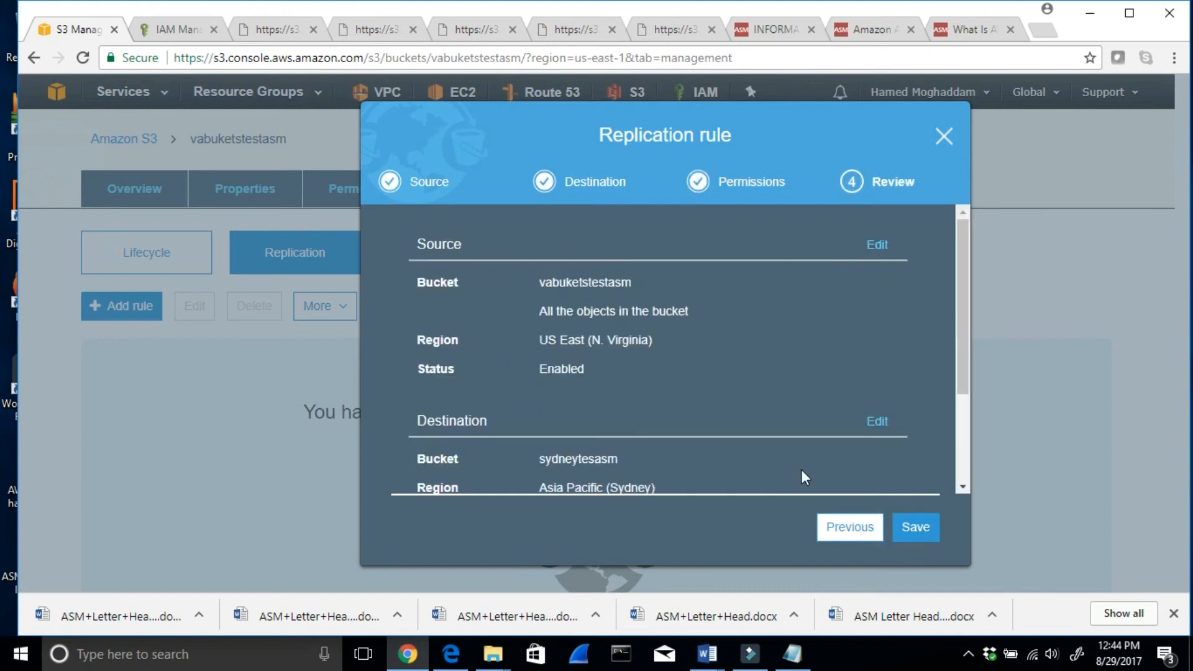
scroll(710, 381, down, 2)
scroll(786, 424, down, 1)
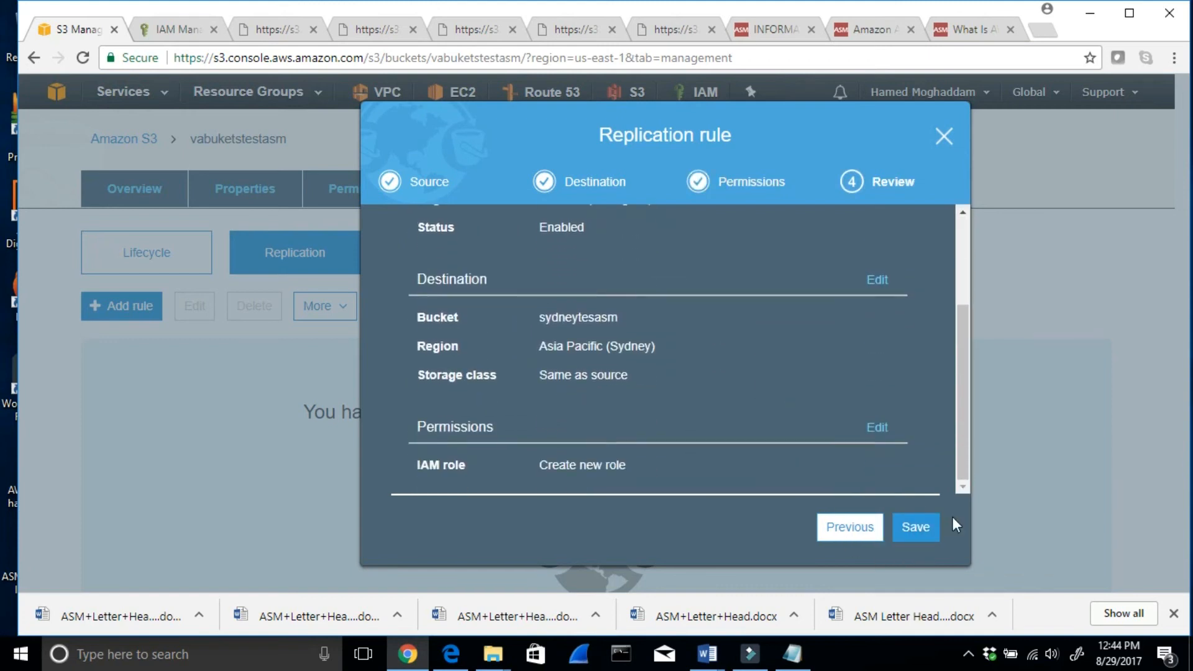
click(925, 525)
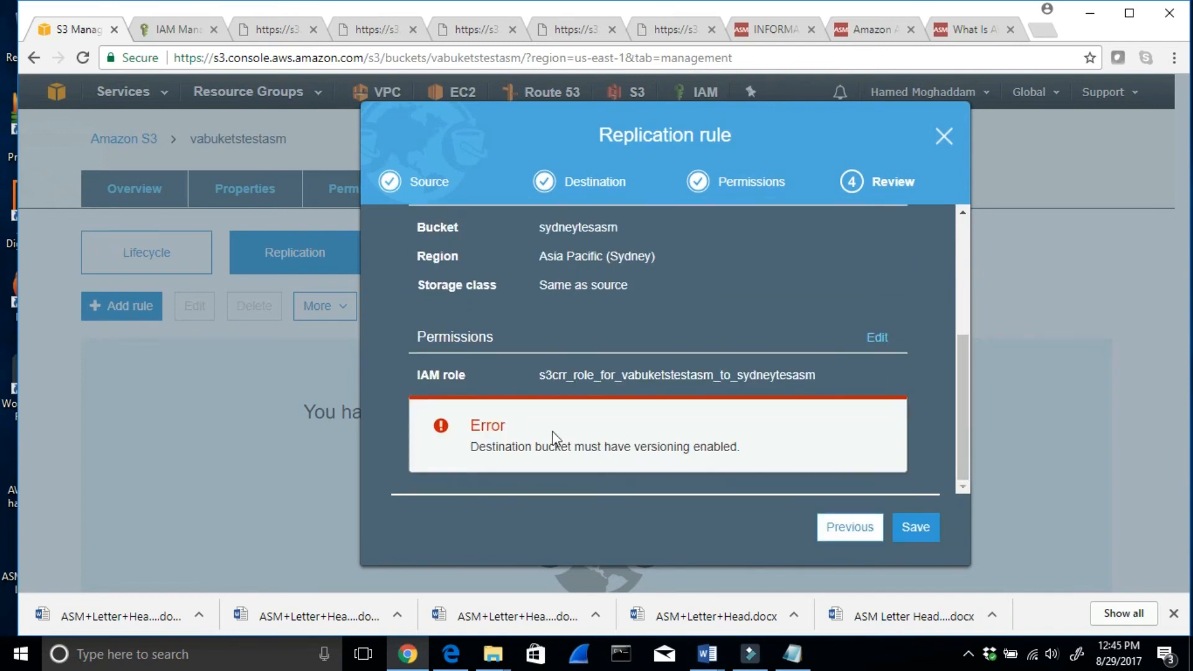
drag(471, 447, 749, 459)
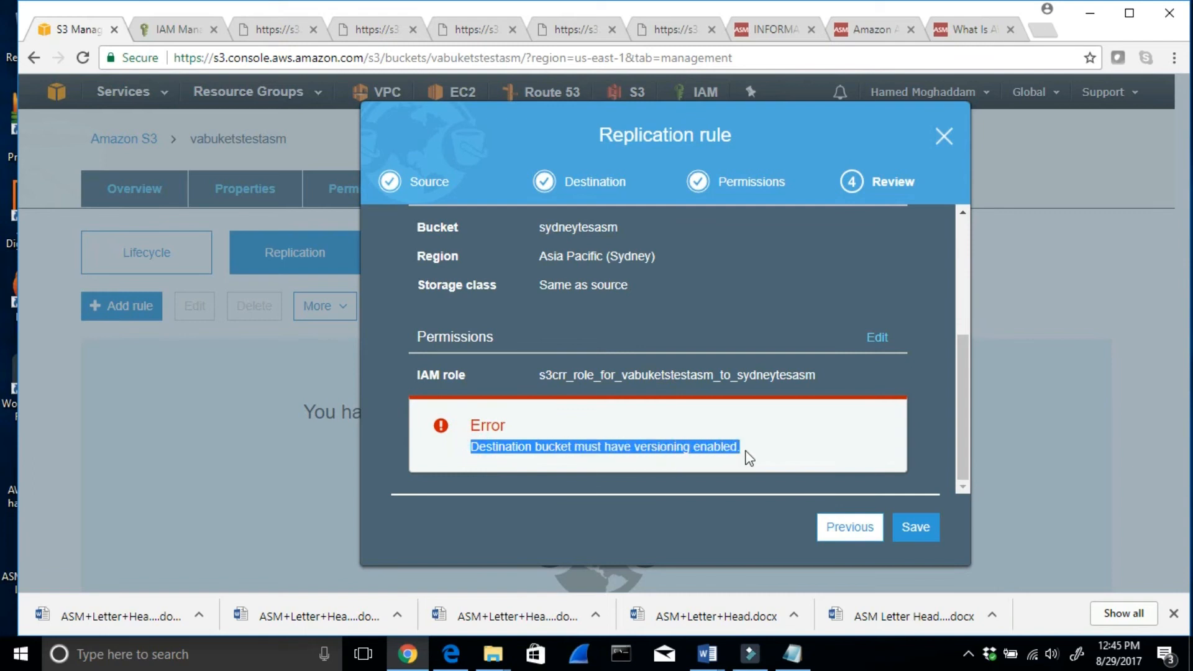
click(946, 139)
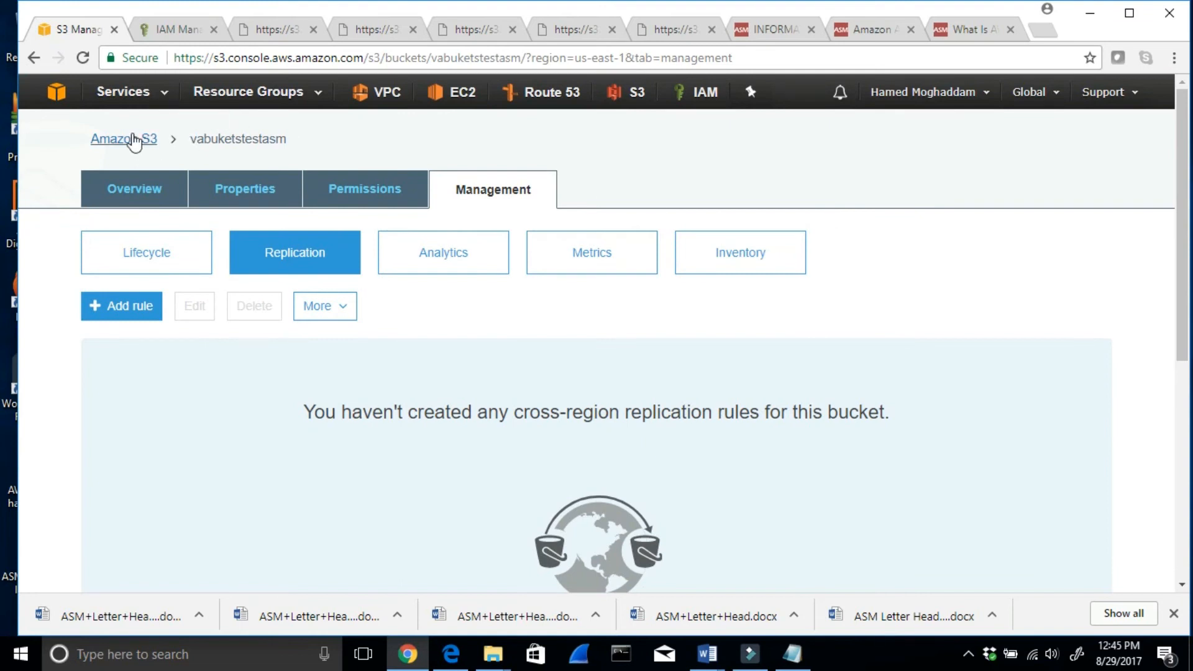
- Return to the bucket list and open the sydneytesasm bucket
click(131, 139)
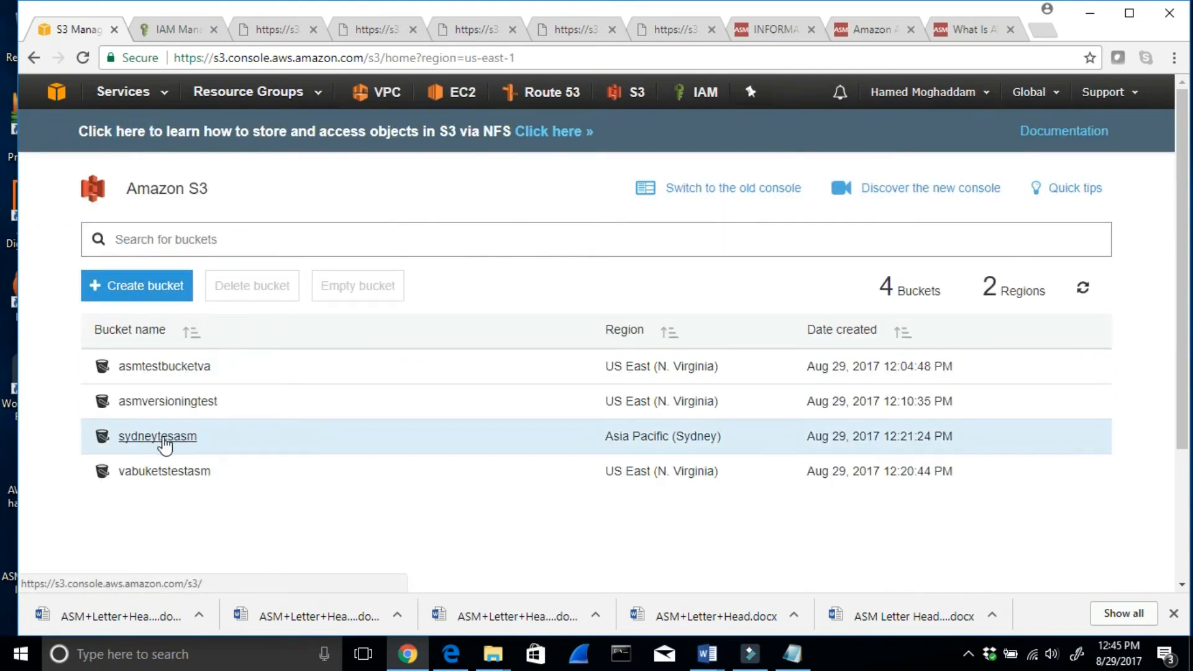
click(163, 438)
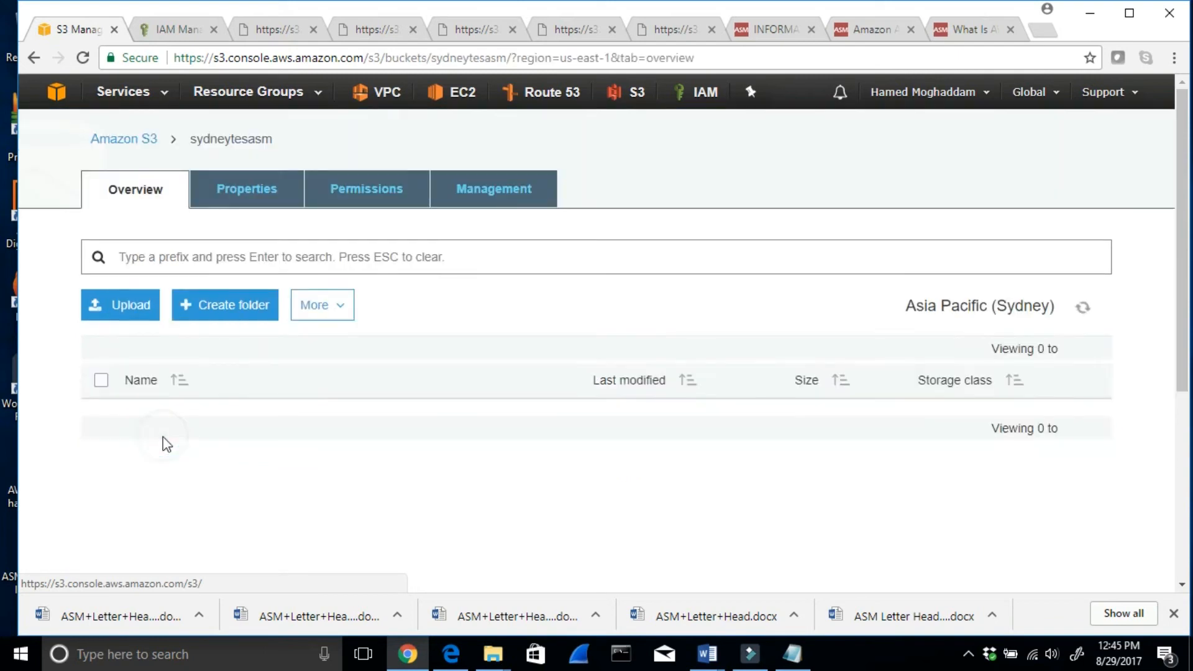
- Enable versioning on the sydneytesasm bucket and save the setting
click(244, 191)
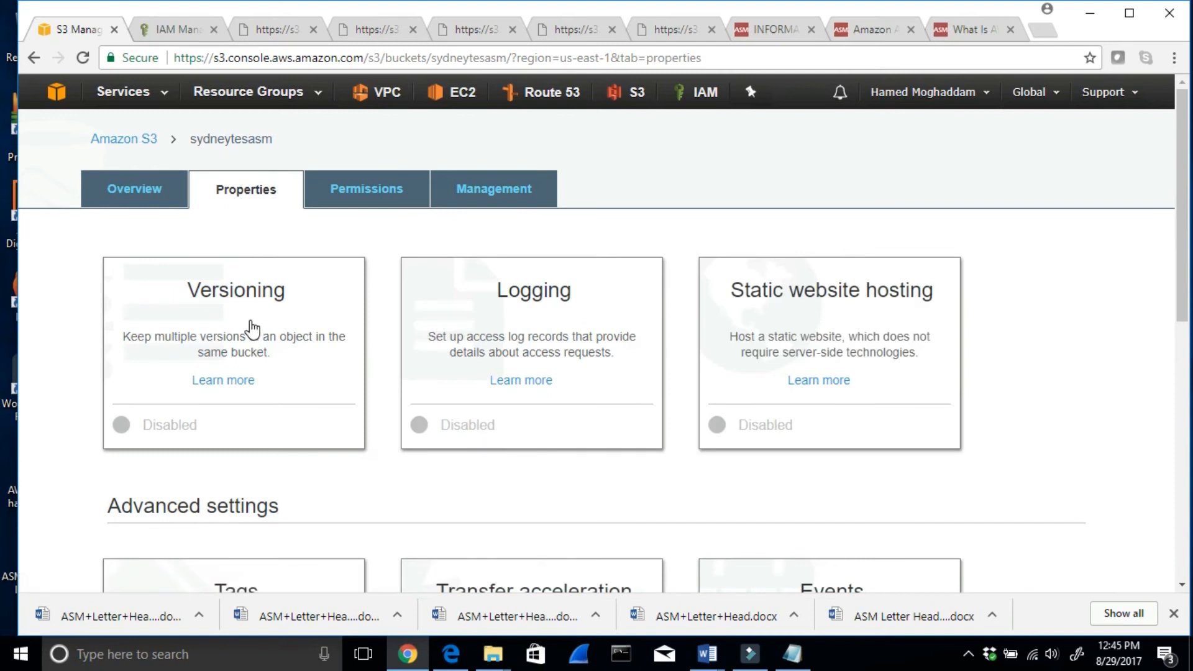
click(247, 323)
click(164, 178)
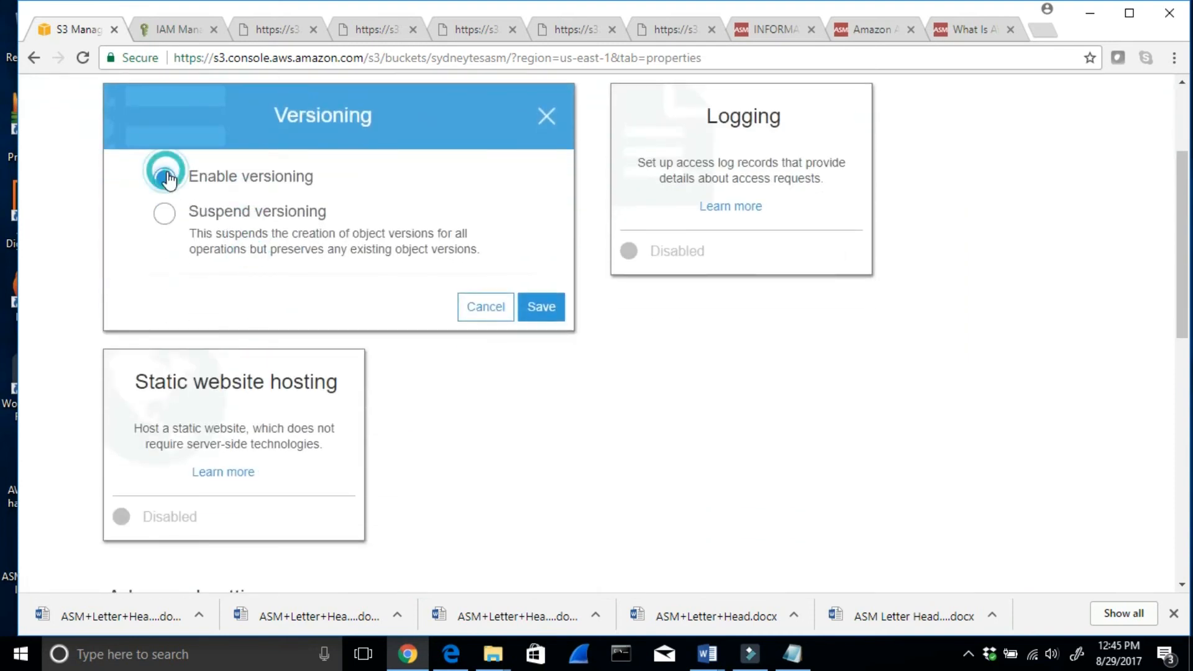
click(536, 306)
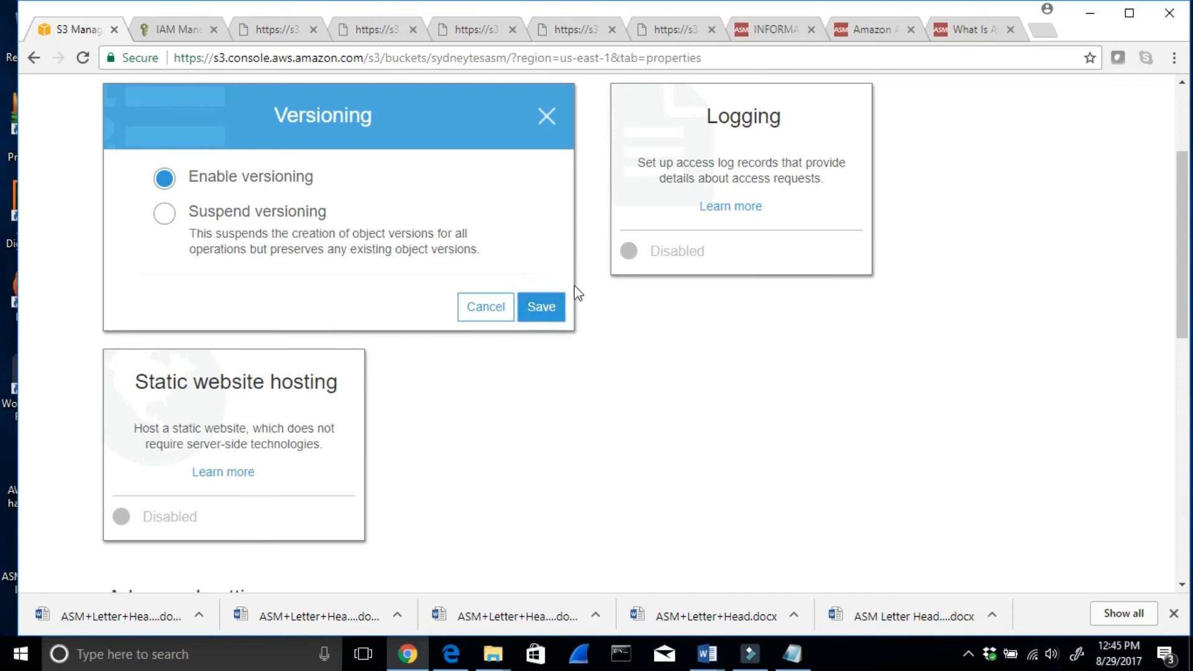
scroll(426, 307, up, 3)
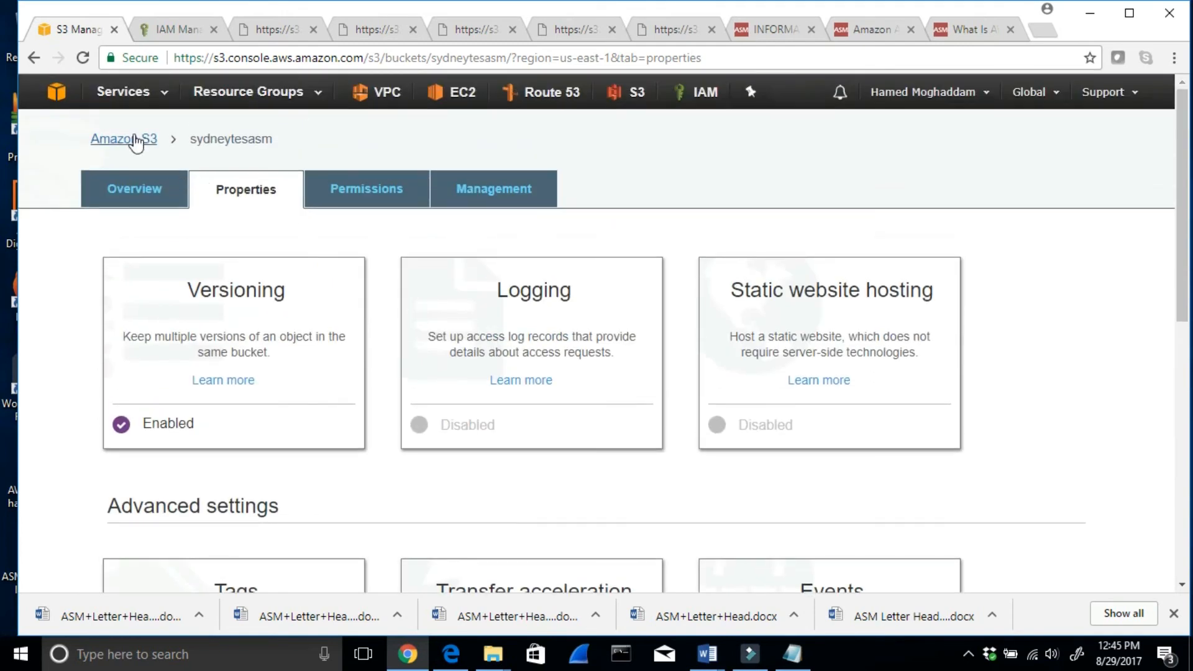
- Start a replication rule for the vabuketstestasm bucket, with all its contents as the source and status Enabled
click(136, 140)
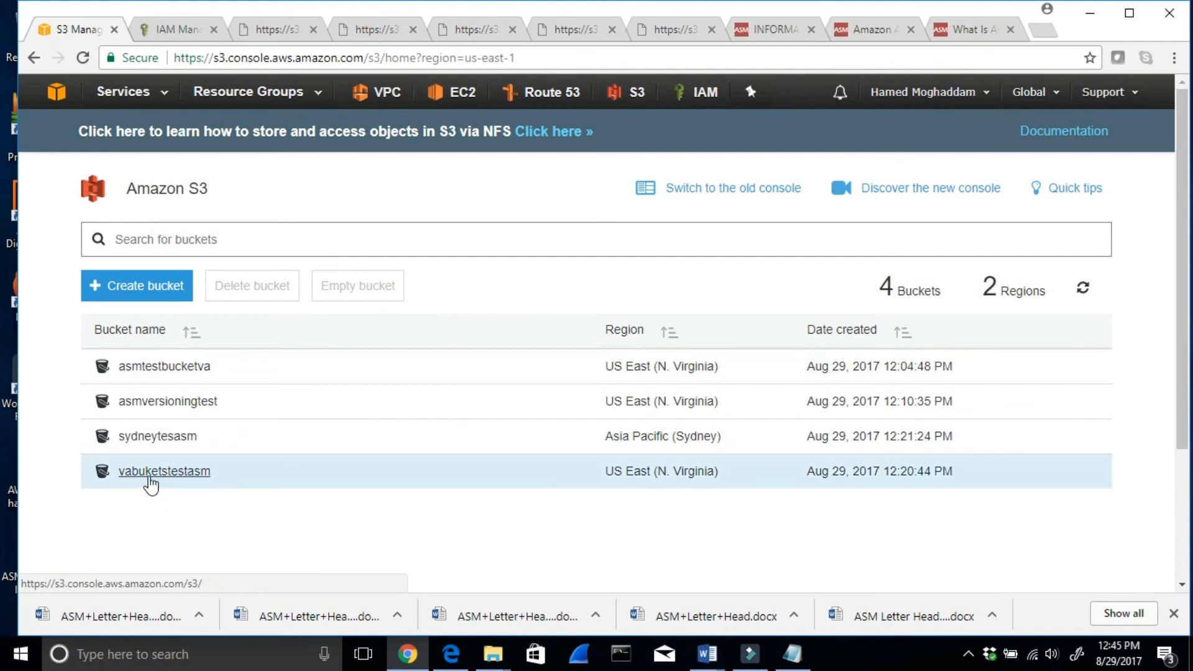
click(150, 479)
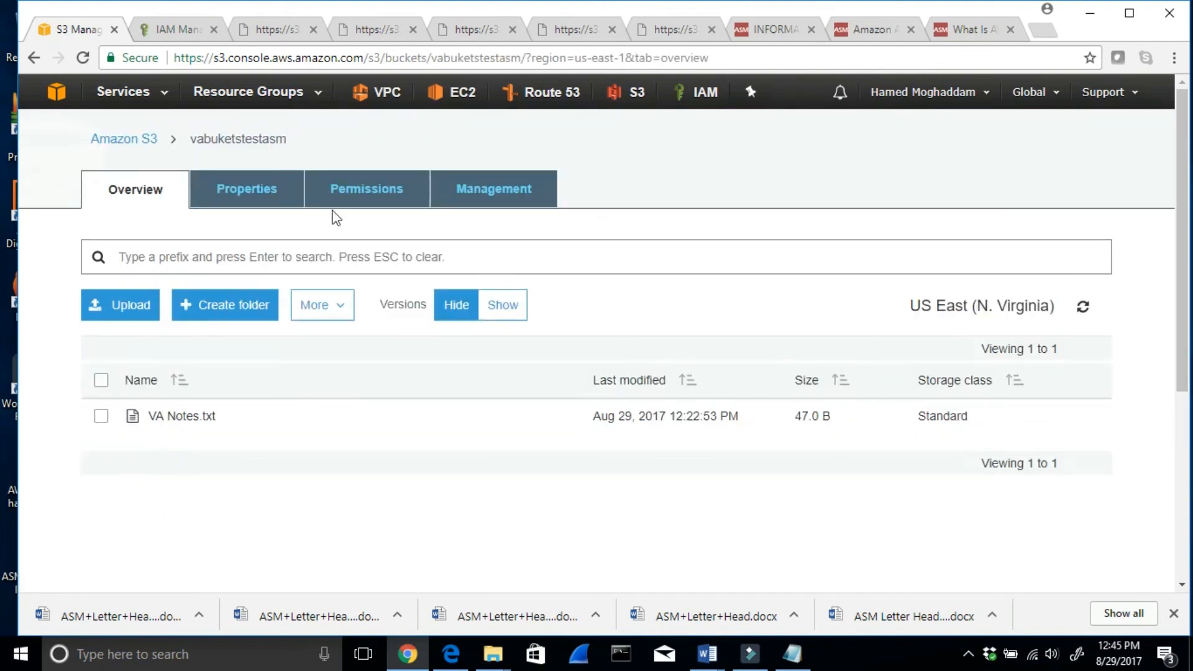
click(485, 193)
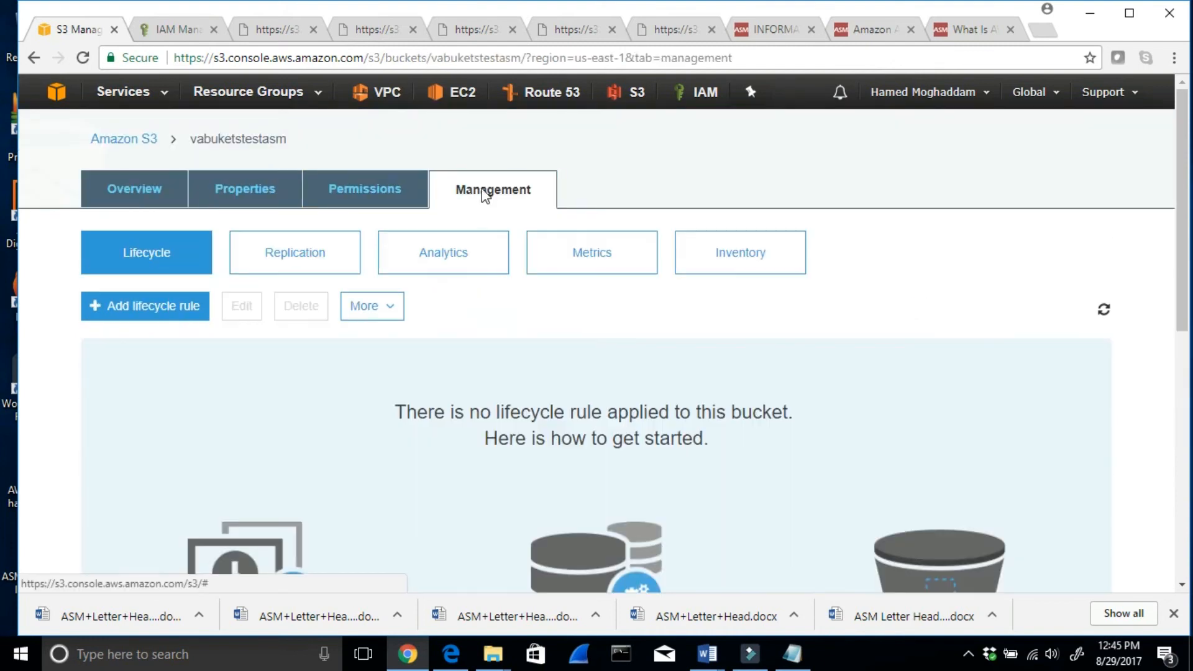
click(293, 269)
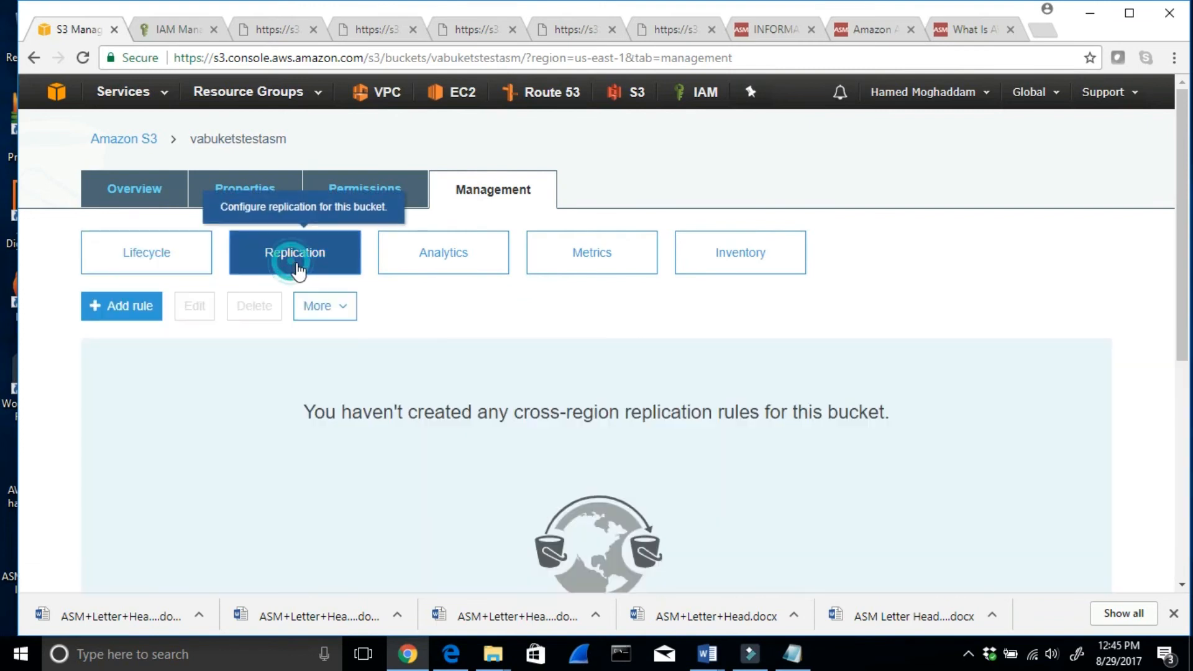
click(130, 307)
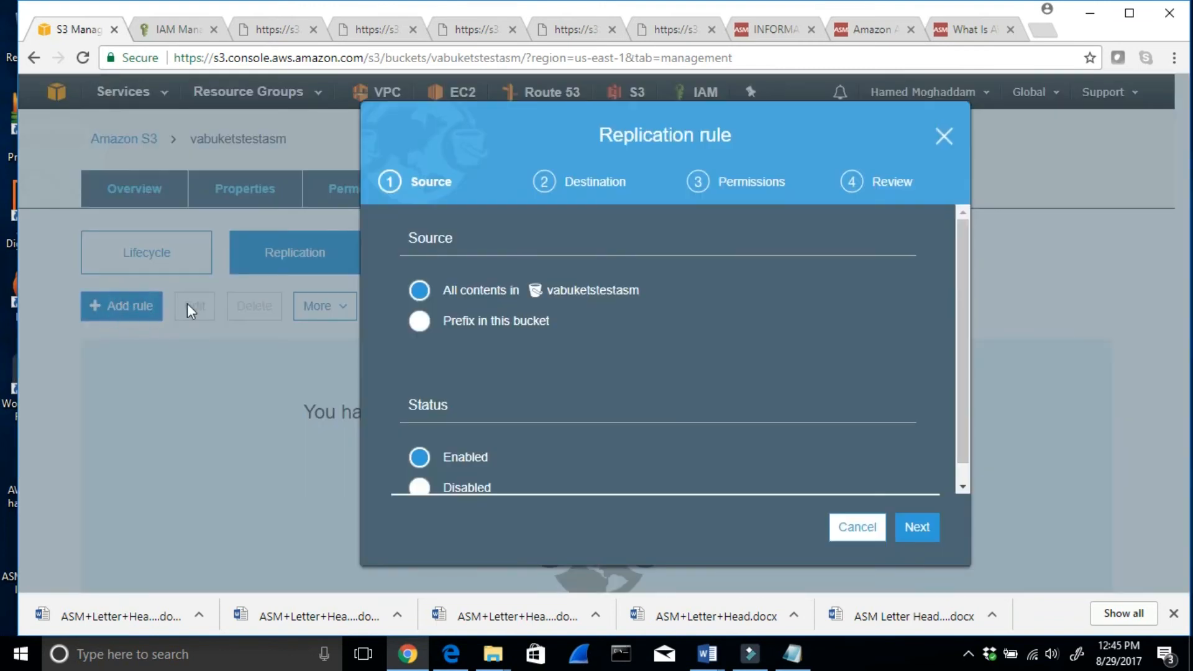
click(917, 528)
- Set sydneytesasm as the rule's destination bucket, keeping the storage class of replicated objects as it is
click(455, 295)
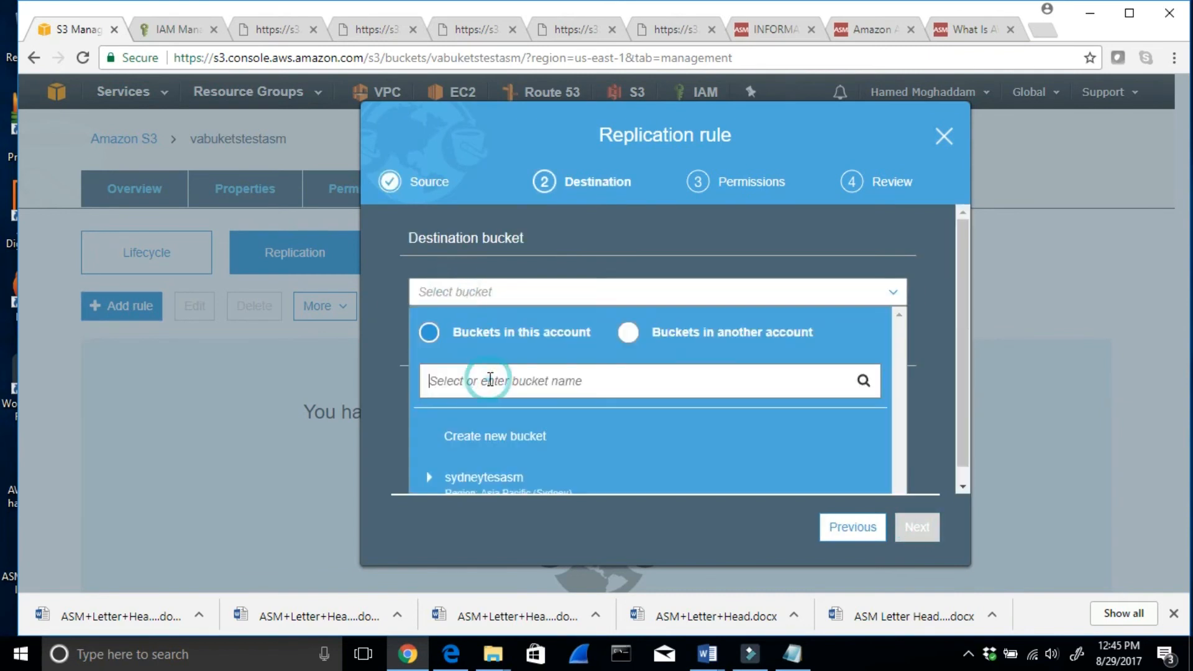
click(490, 483)
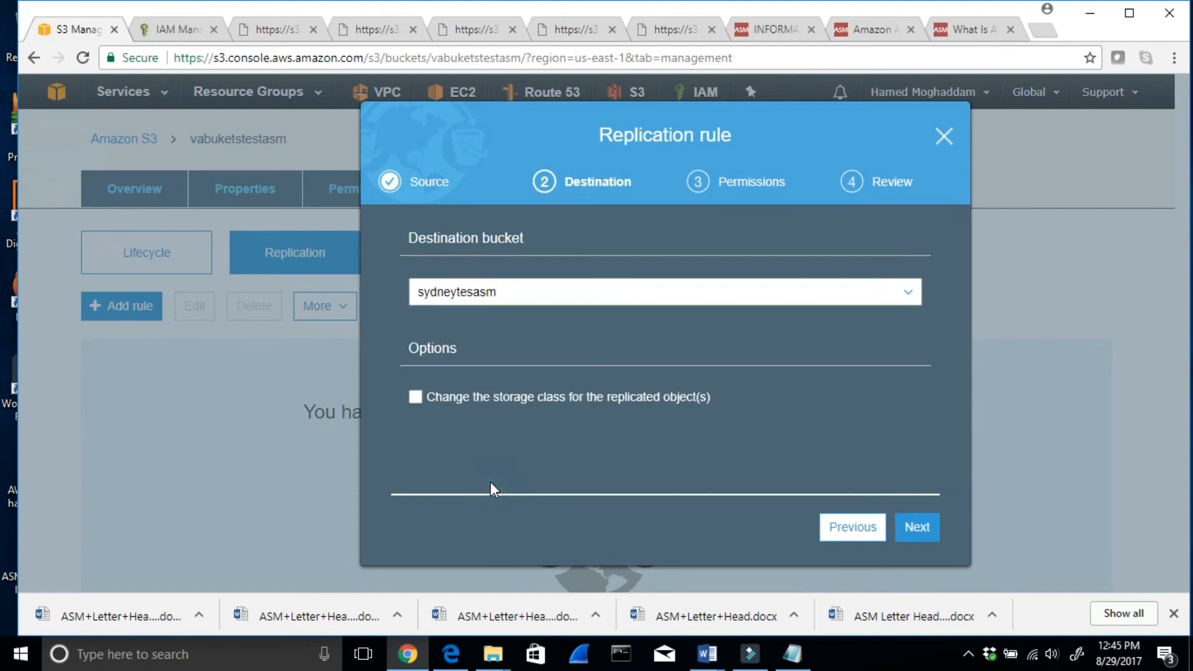
click(918, 528)
- Assign a newly created IAM role to the replication rule, review the settings and save the rule
click(543, 295)
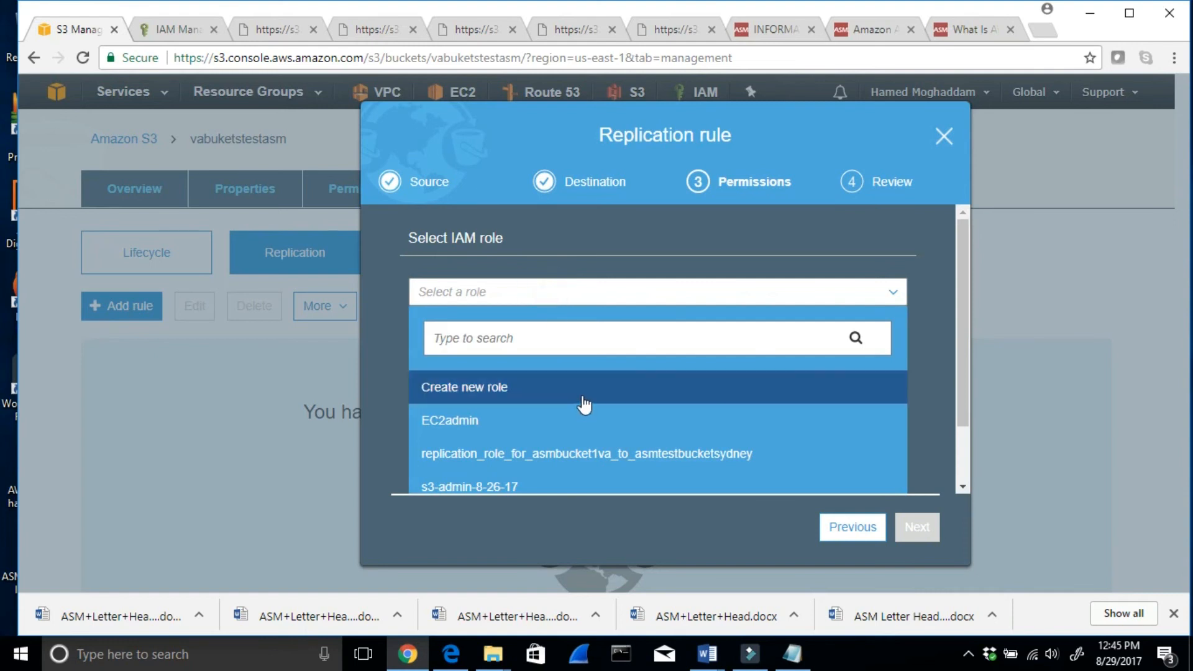
click(484, 392)
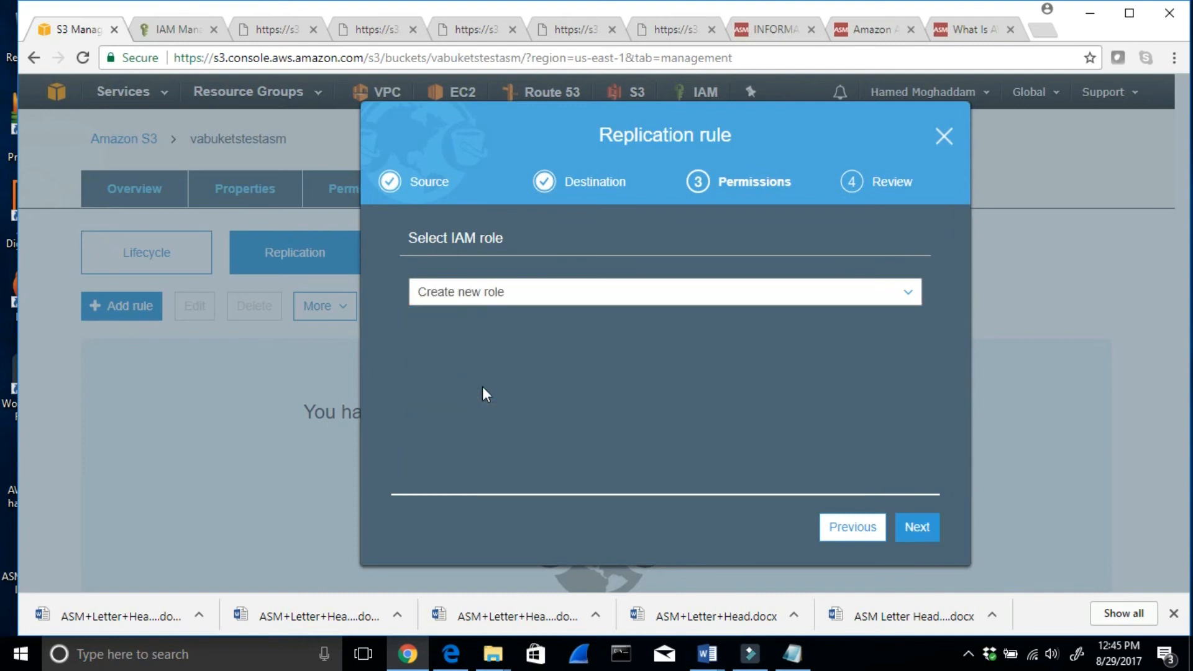
click(917, 528)
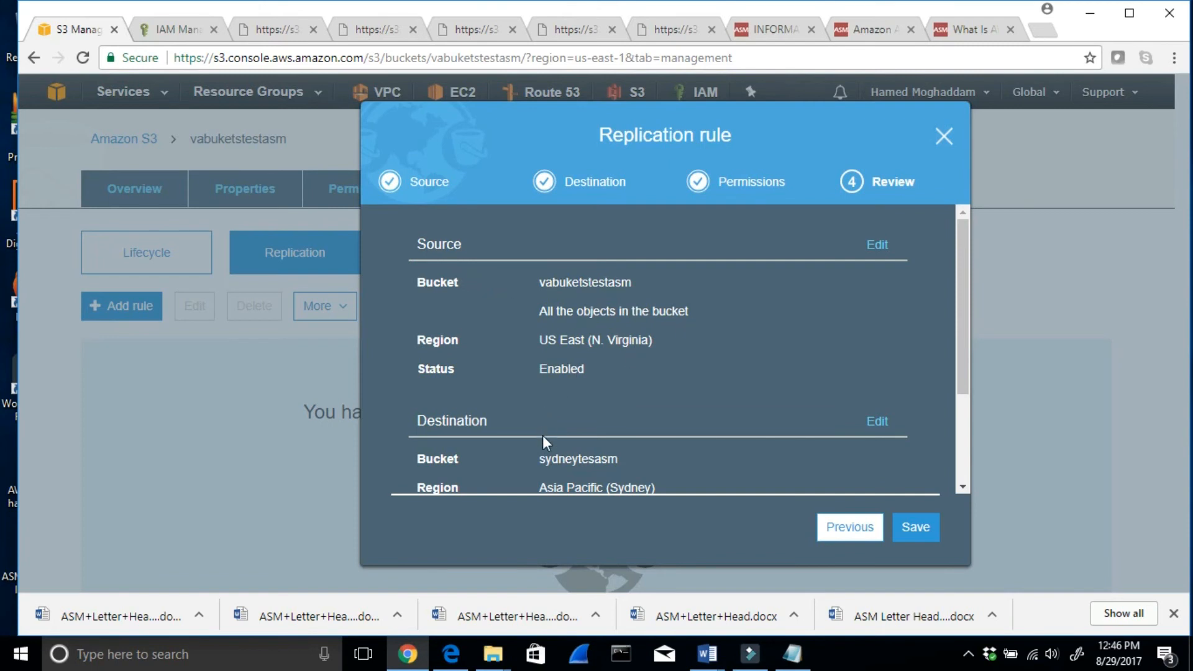
scroll(550, 461, down, 1)
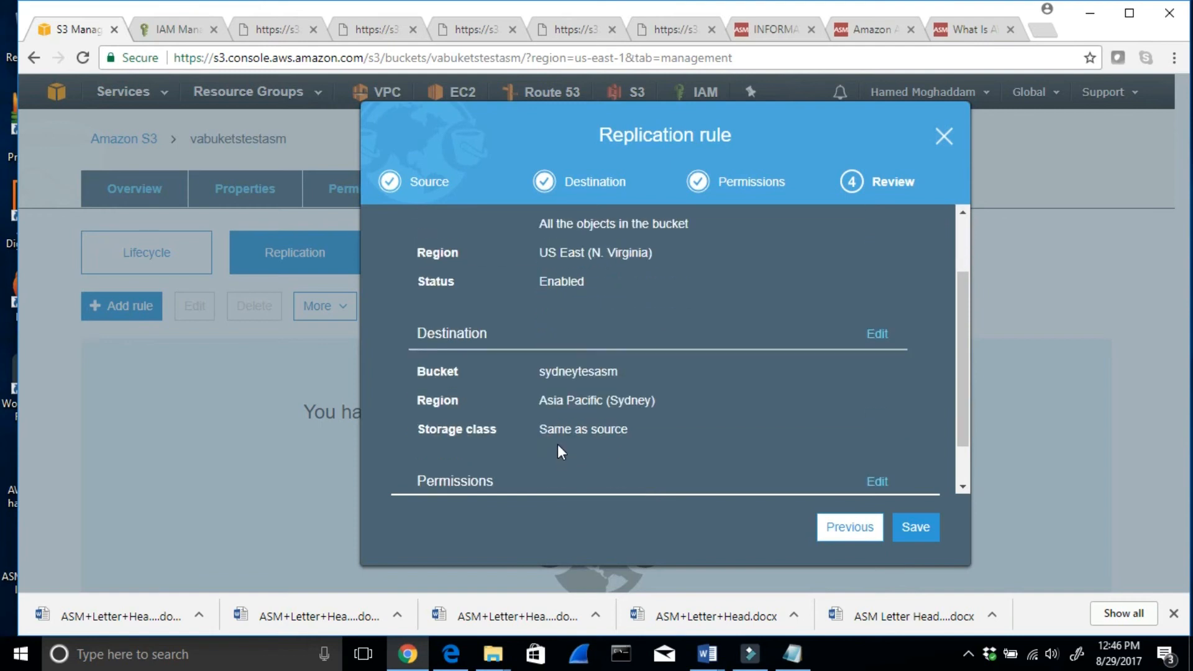
scroll(624, 443, down, 1)
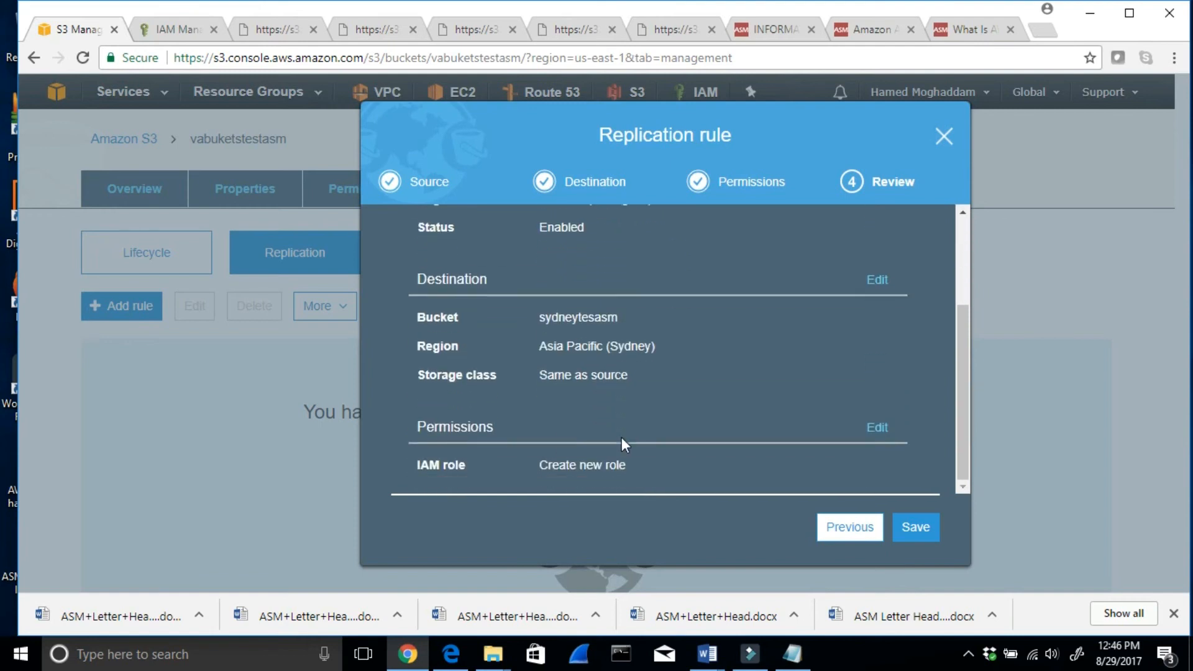
click(907, 522)
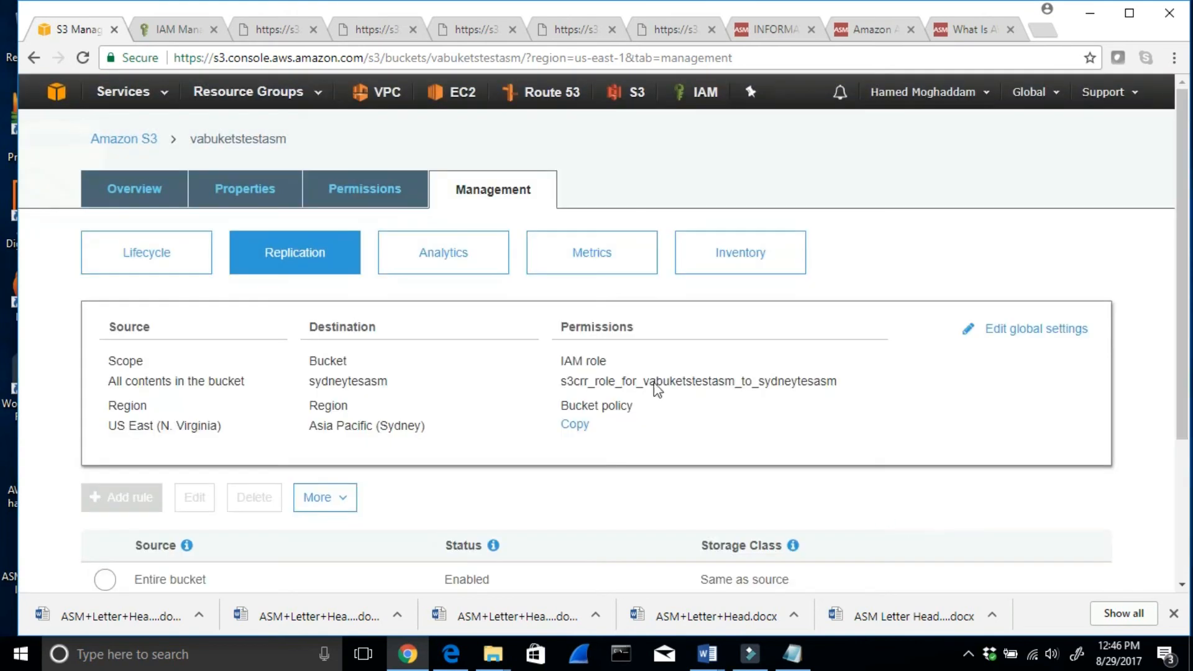
- Review the saved replication rule and check the sydneytesasm bucket's contents, returning to the bucket list
scroll(706, 315, down, 2)
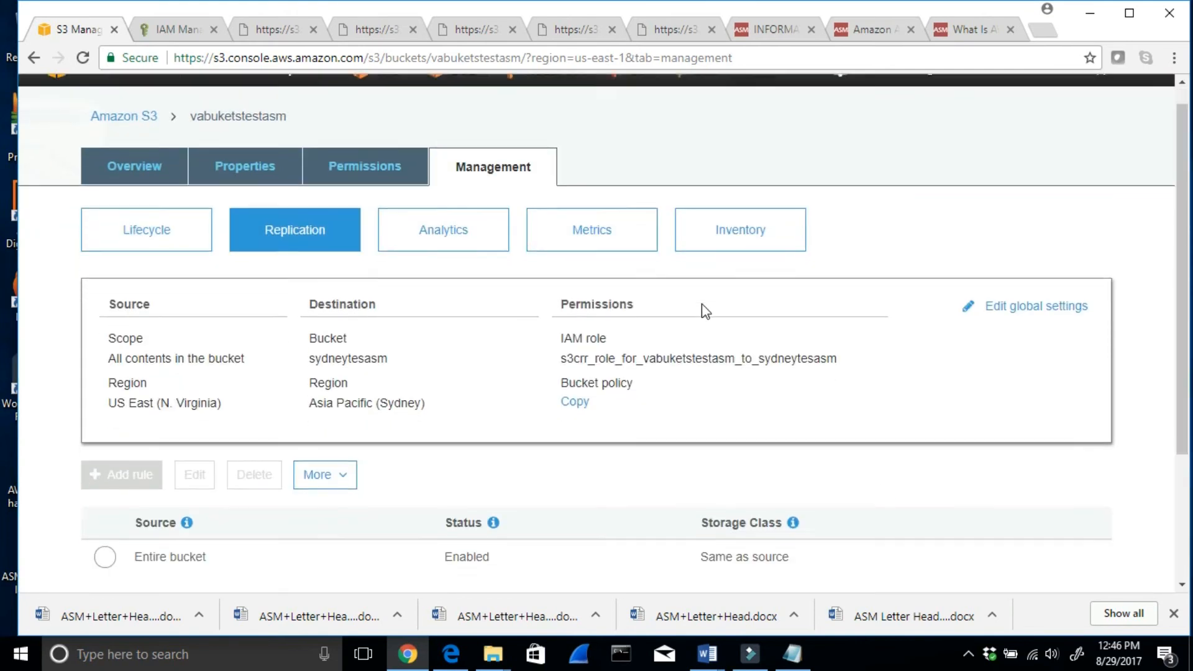
scroll(290, 316, up, 2)
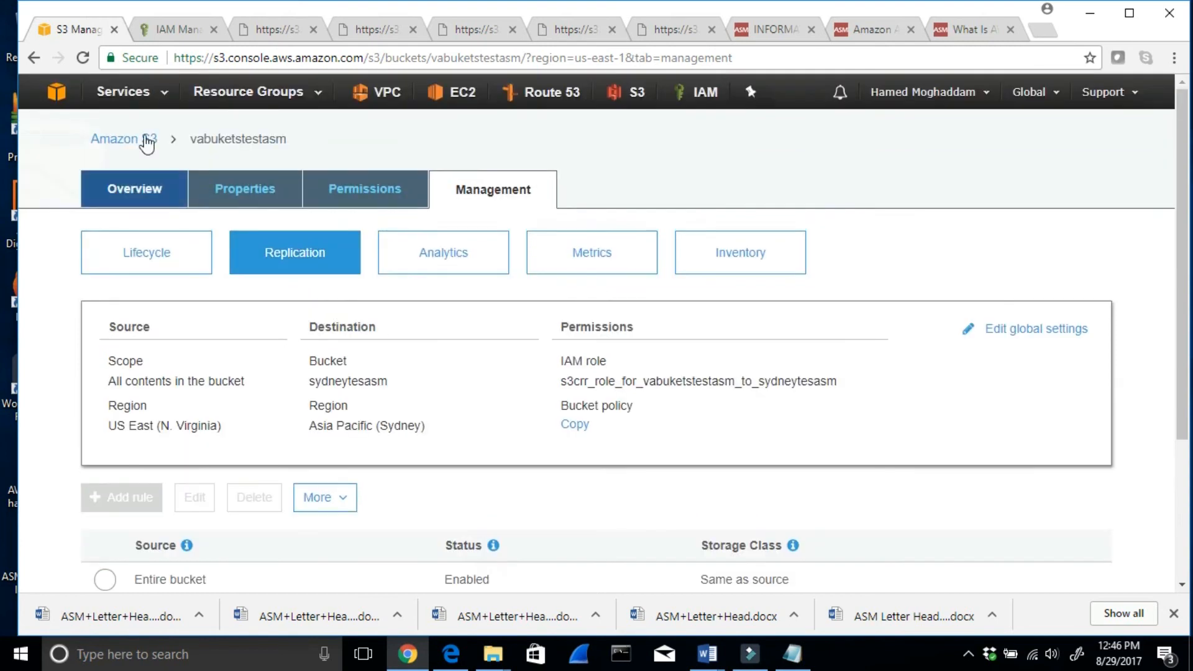
click(122, 137)
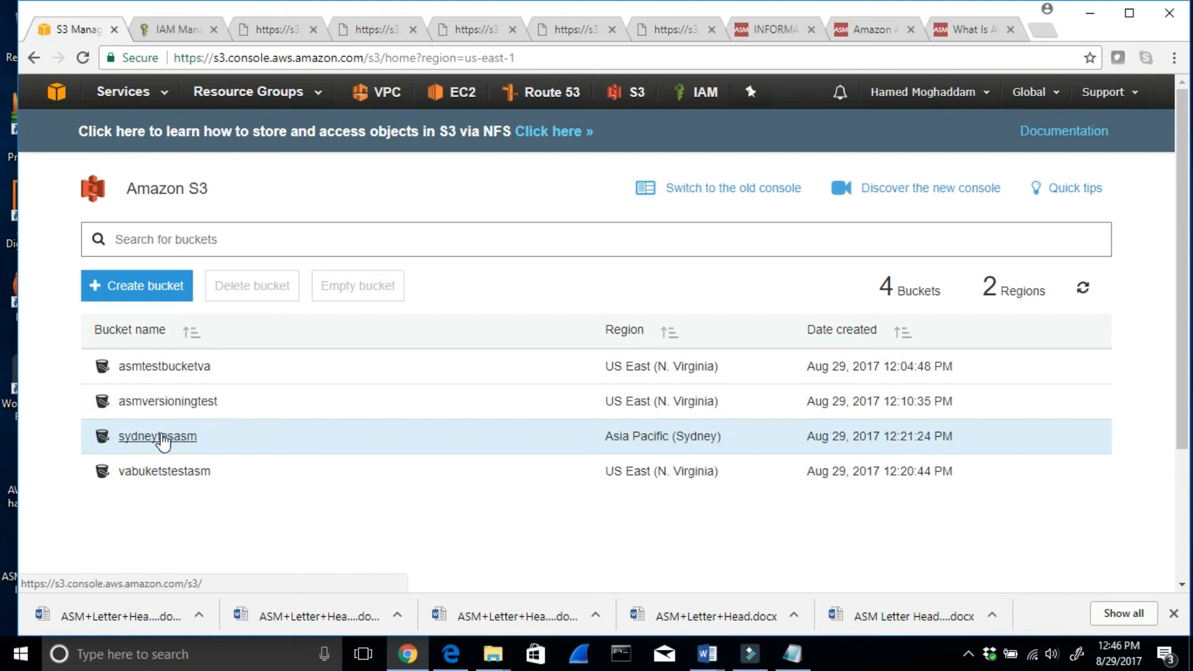
click(160, 437)
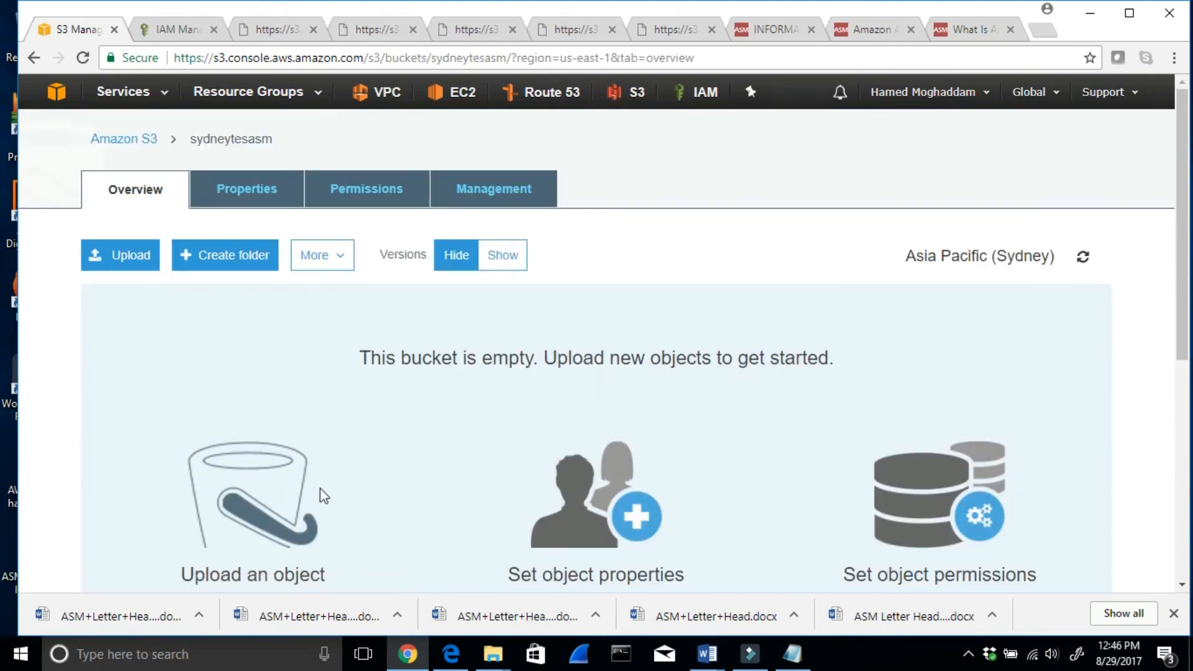
click(113, 138)
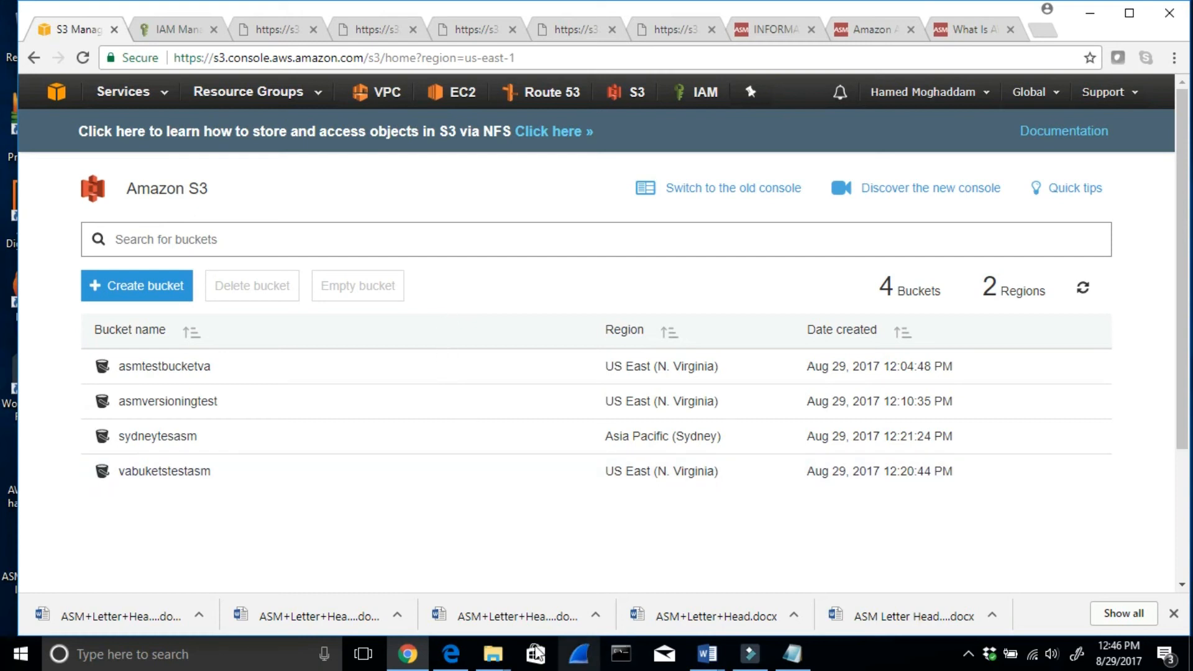
- Switch to the AWS S3 notes folder in File Explorer and create a text document named "This is after I made replication from VA to sydney"
mouse_move(493, 662)
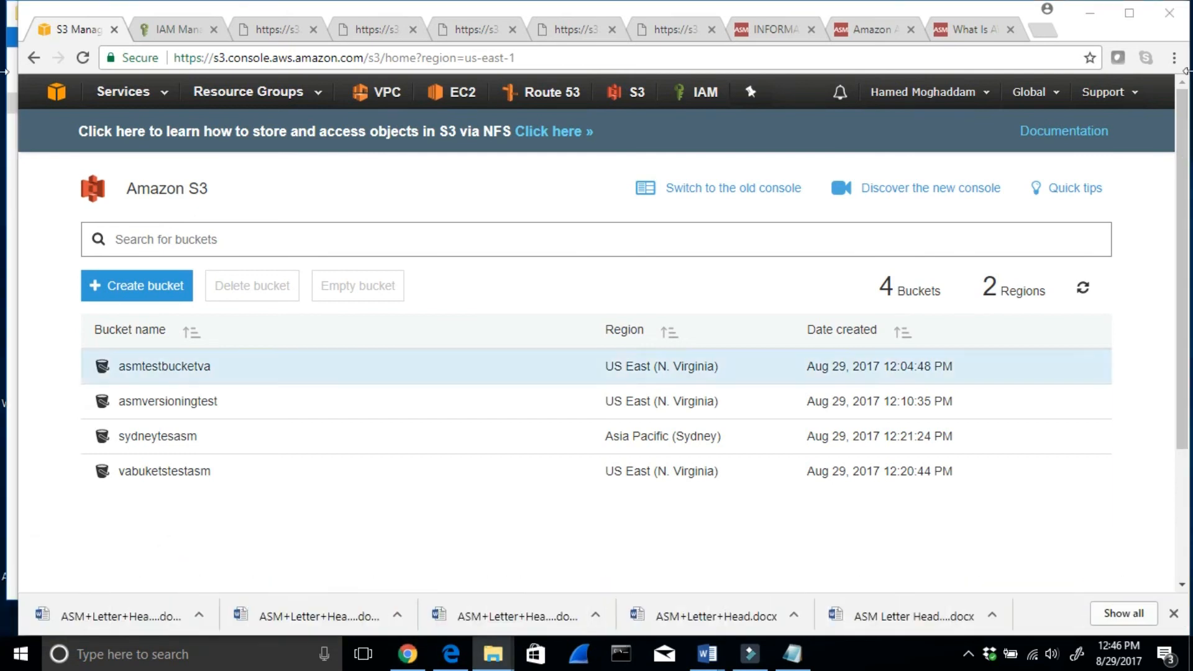
click(1089, 15)
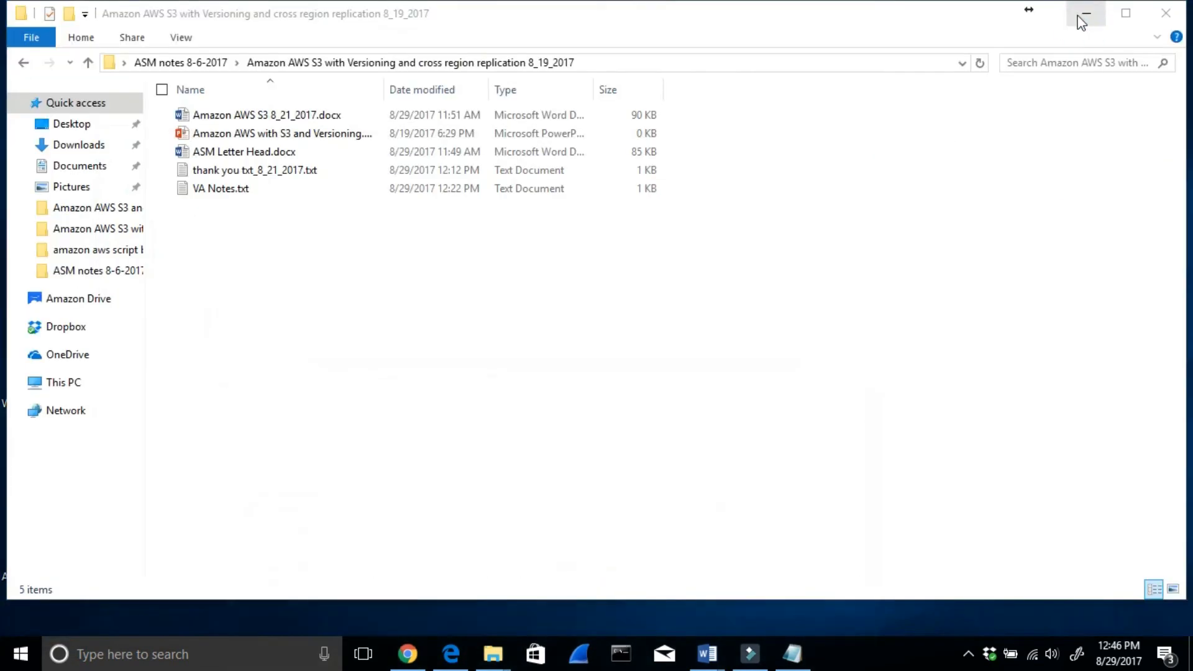
right_click(227, 241)
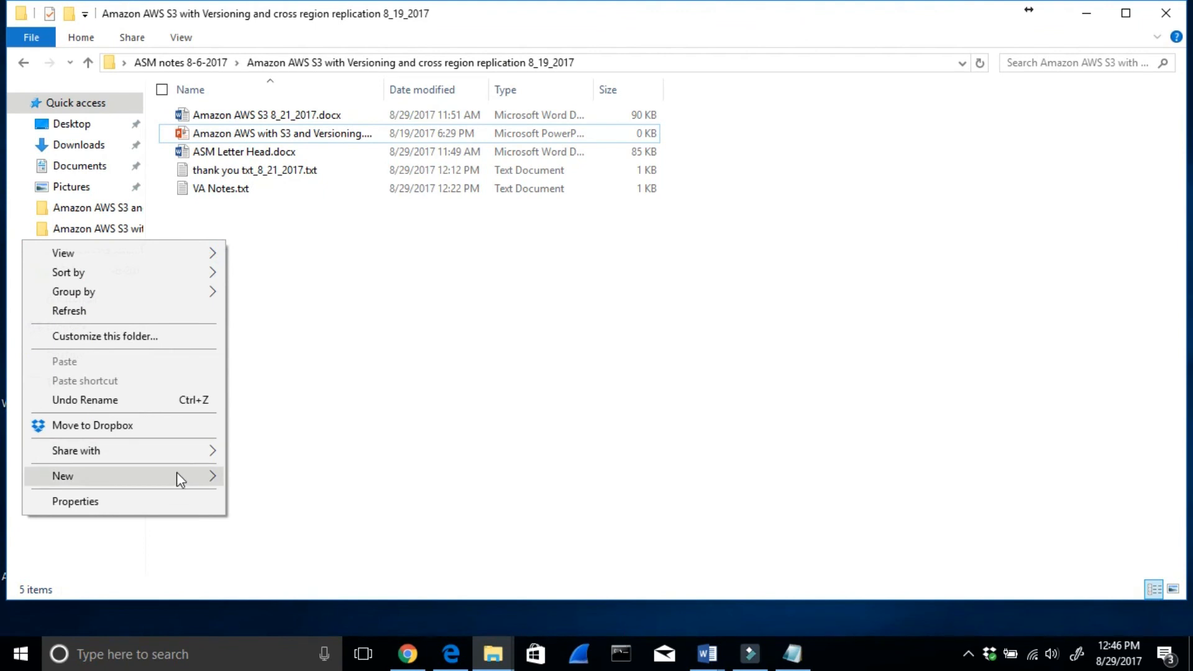
mouse_move(177, 474)
click(300, 414)
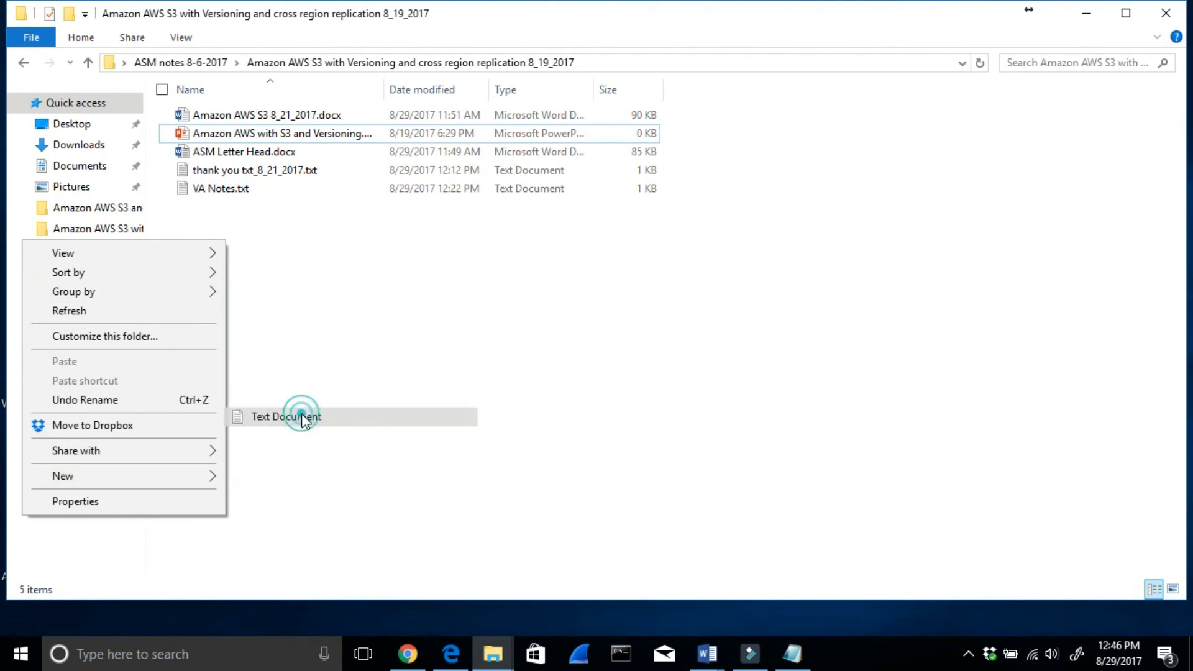
text(This is )
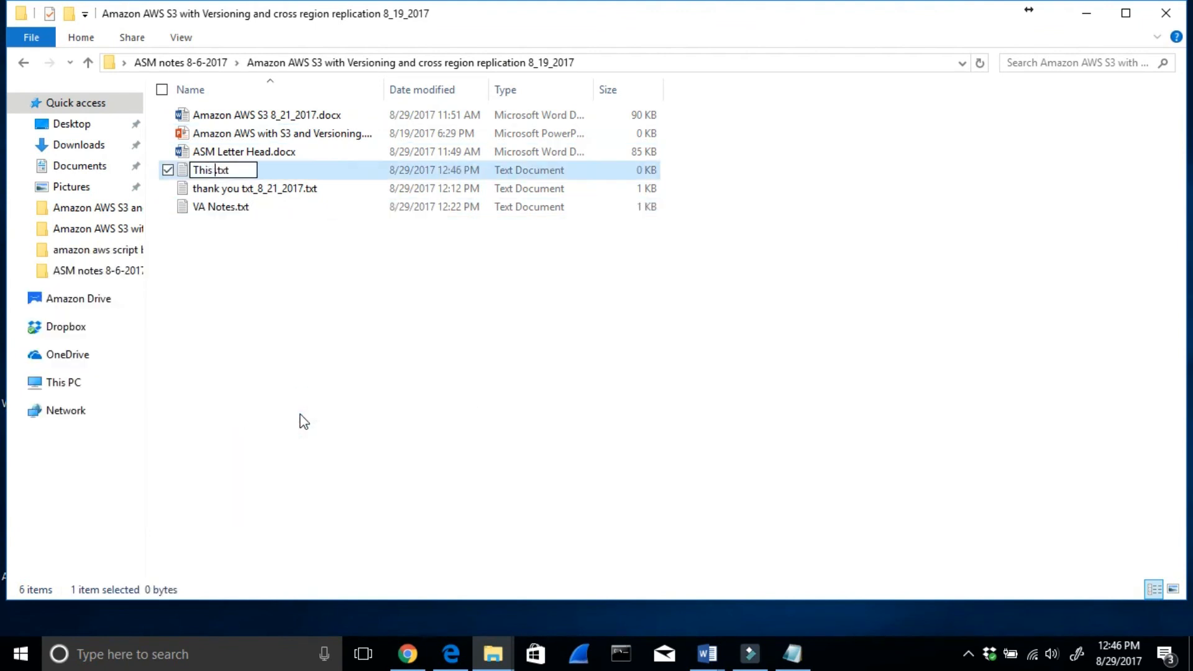
text(after I )
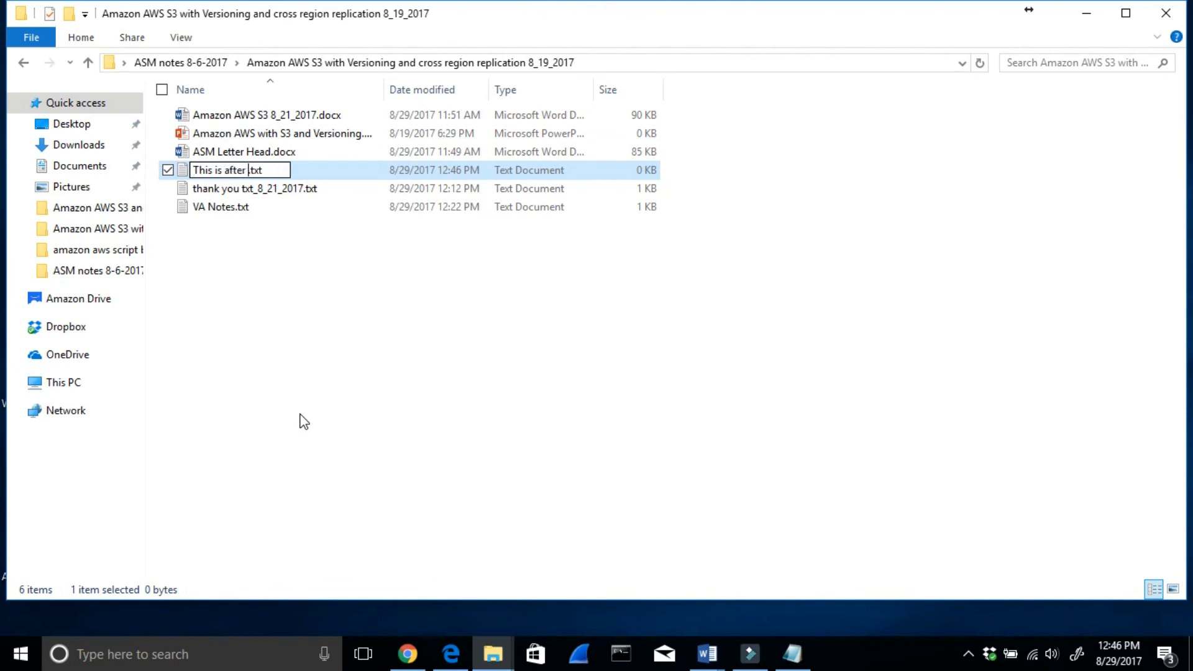
text(made rep)
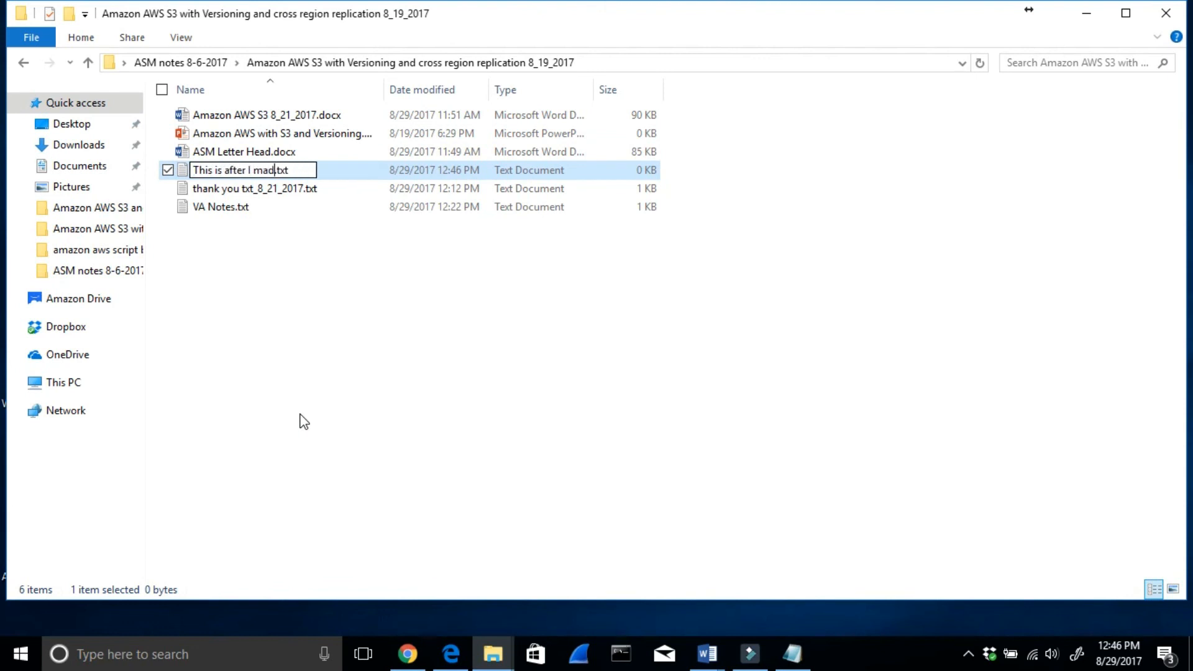
text(lication)
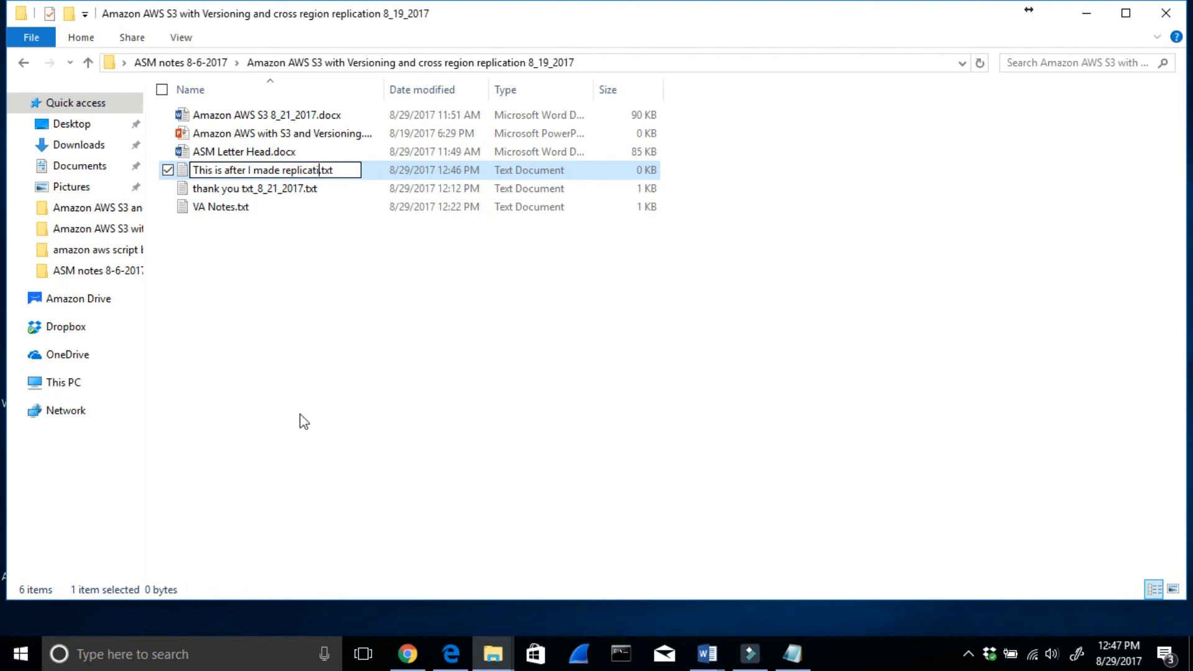
text( from VA to sydney)
key(Return)
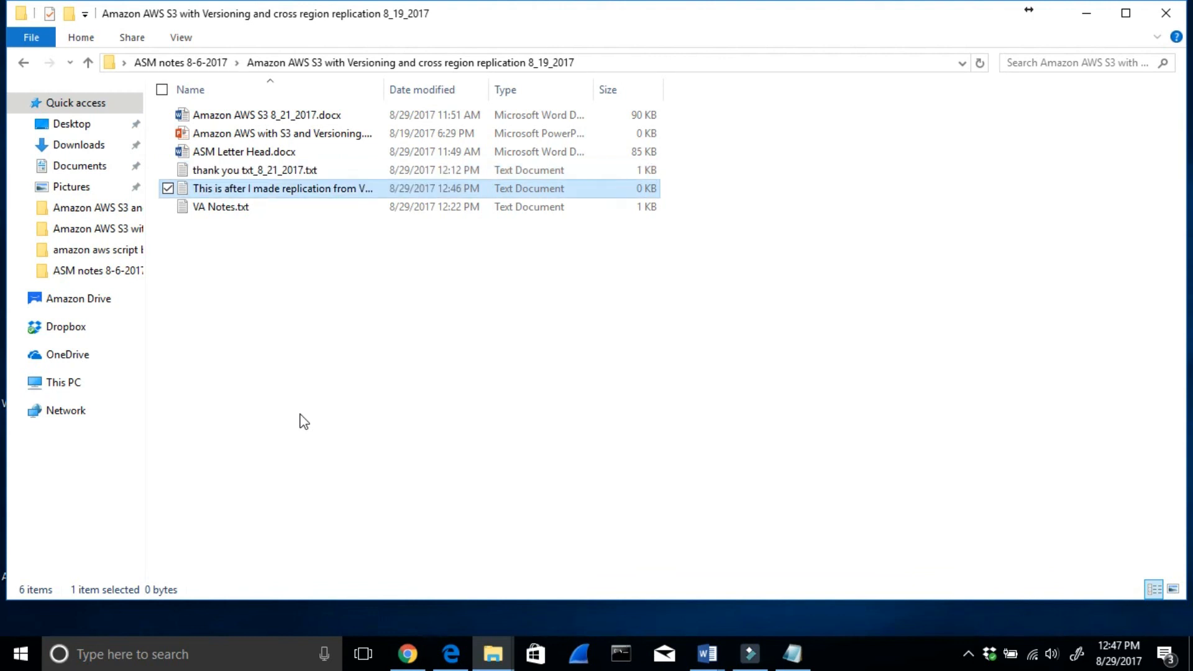
- Copy the new text file's name, paste it into the file in Notepad as its content, and close it with the changes saved
right_click(250, 190)
click(101, 596)
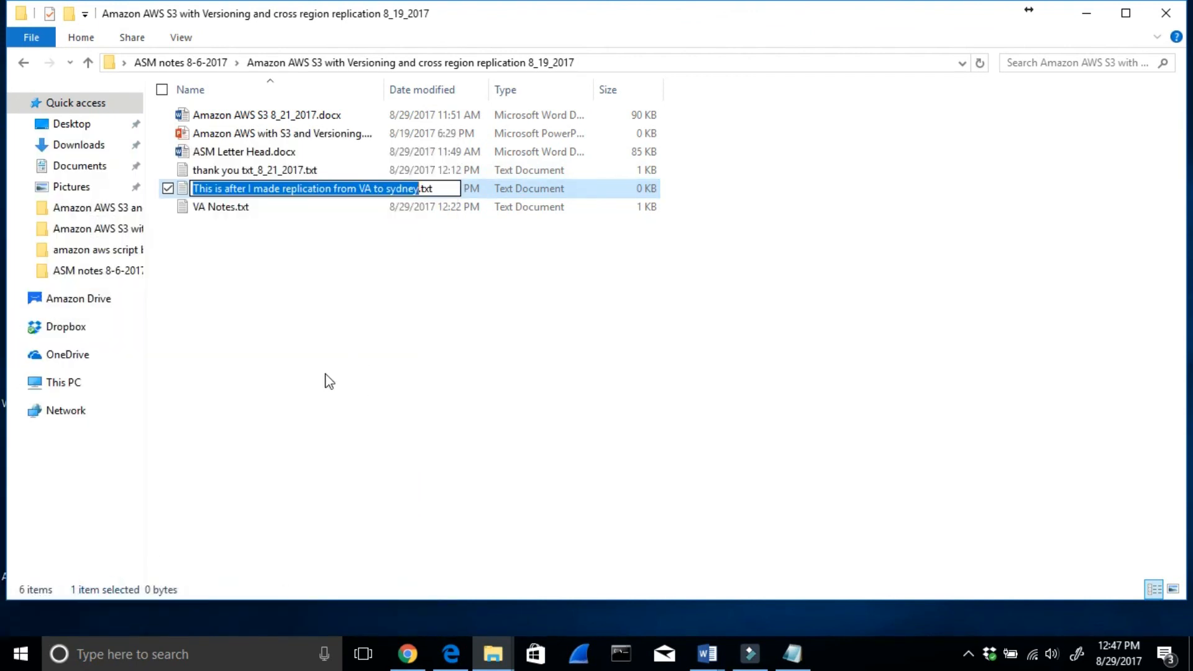
click(277, 400)
click(246, 195)
click(246, 195)
key(ctrl+c)
double_click(236, 188)
right_click(248, 299)
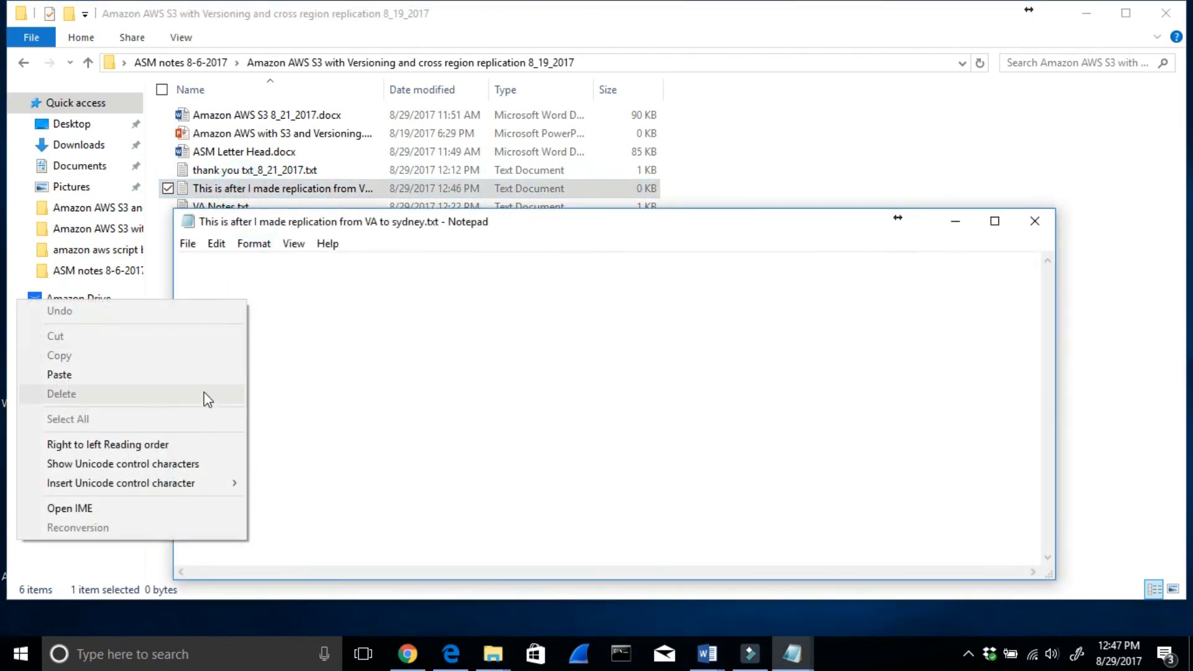
click(192, 375)
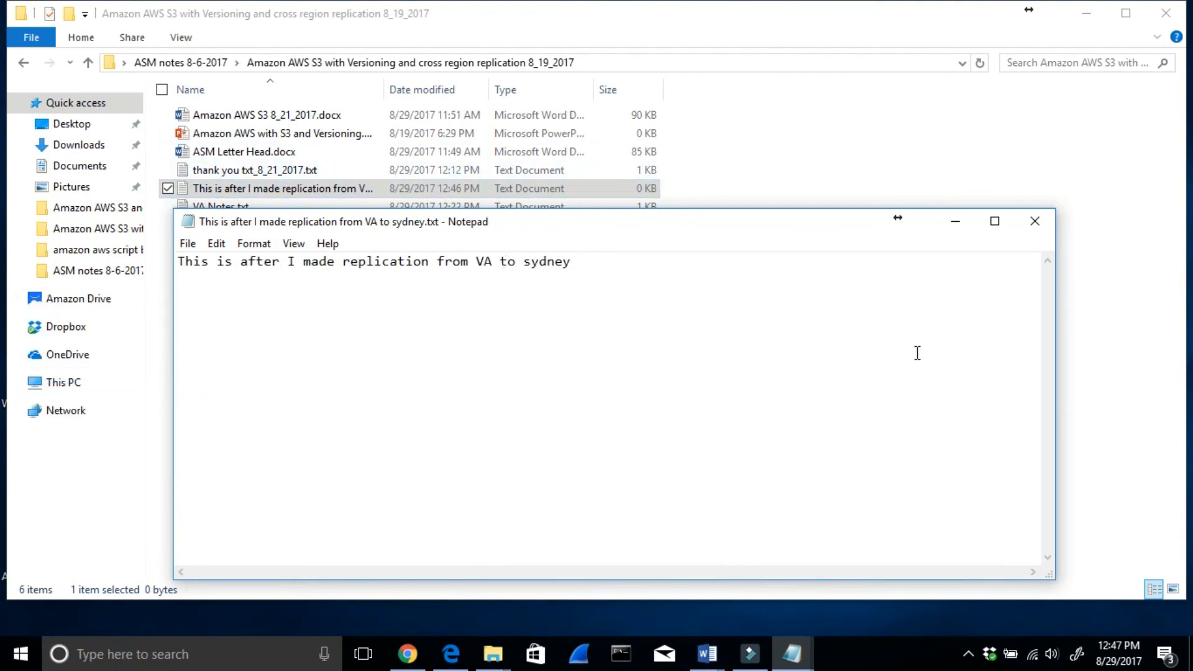
click(1035, 222)
click(556, 364)
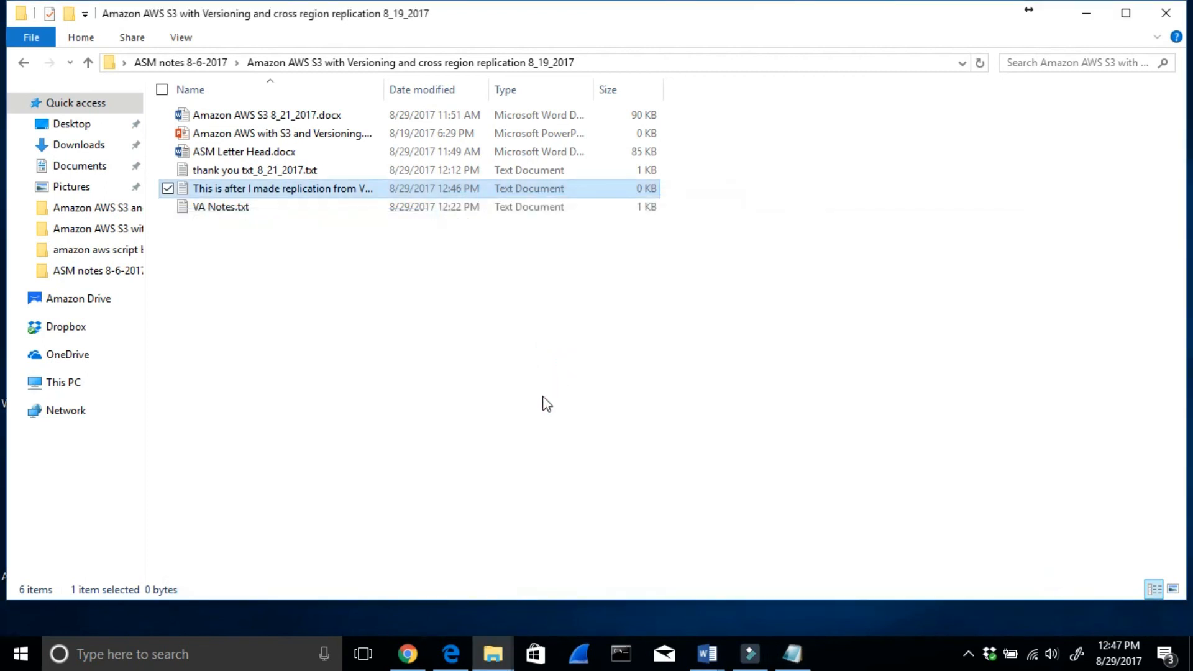
- Switch to the S3 console in Chrome and add "This is after I made replication from VA to sydney.txt" to a new upload in the vabuketstestasm bucket
mouse_move(407, 652)
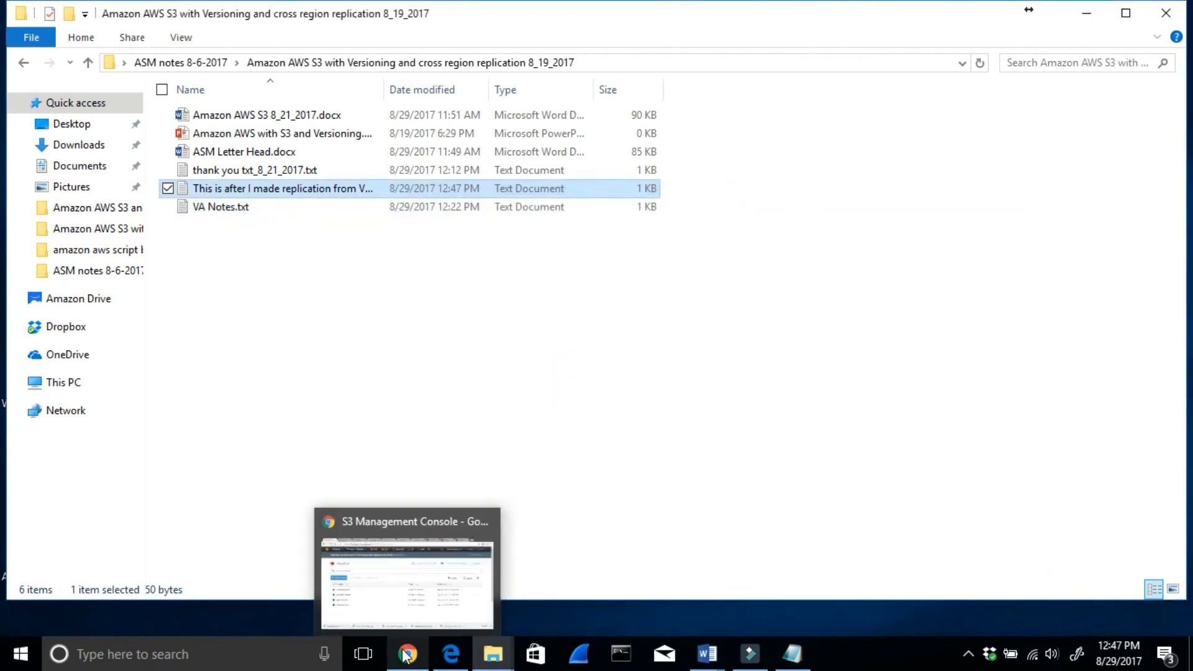
click(370, 591)
click(1088, 14)
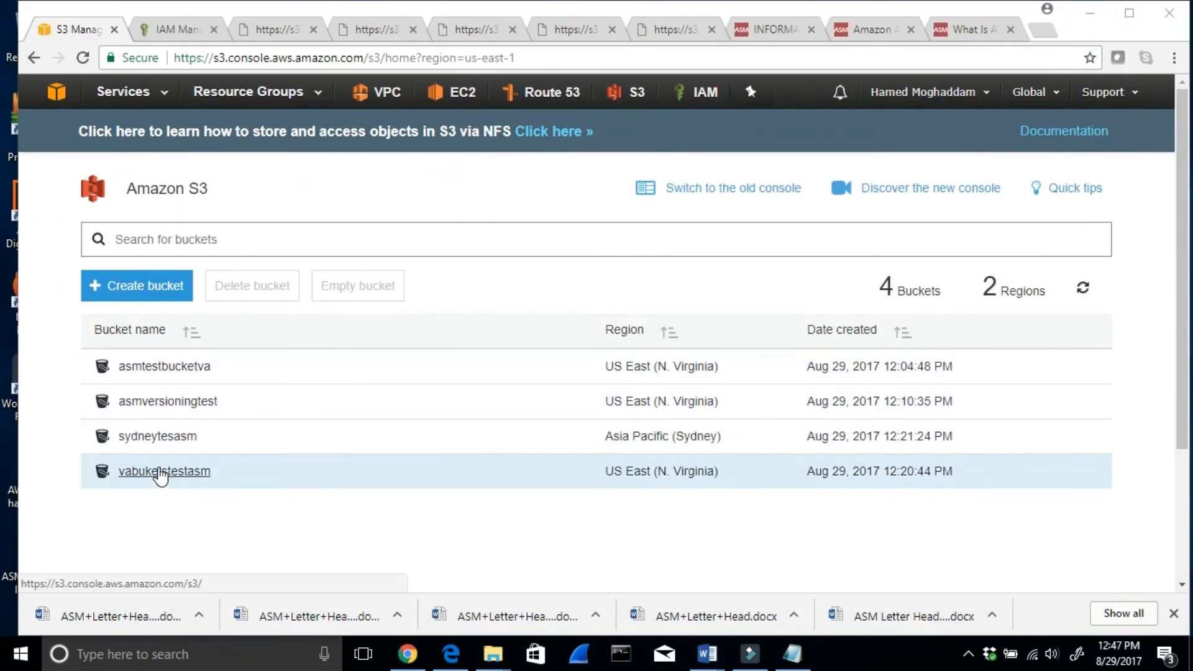
click(160, 473)
click(125, 306)
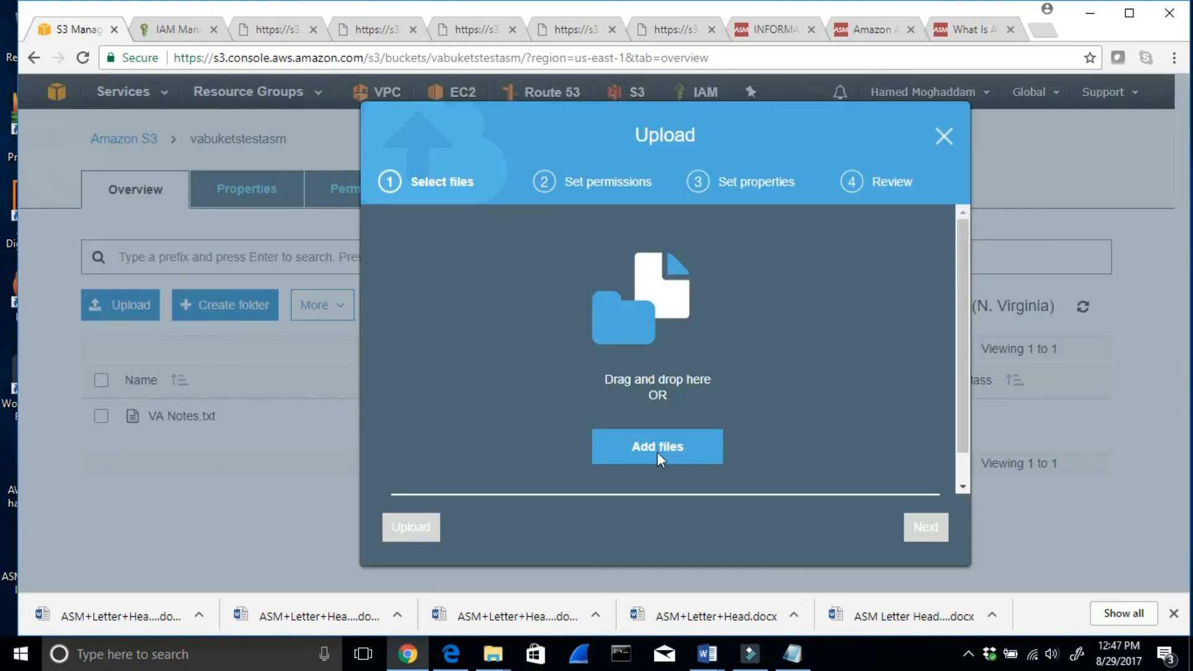
click(658, 452)
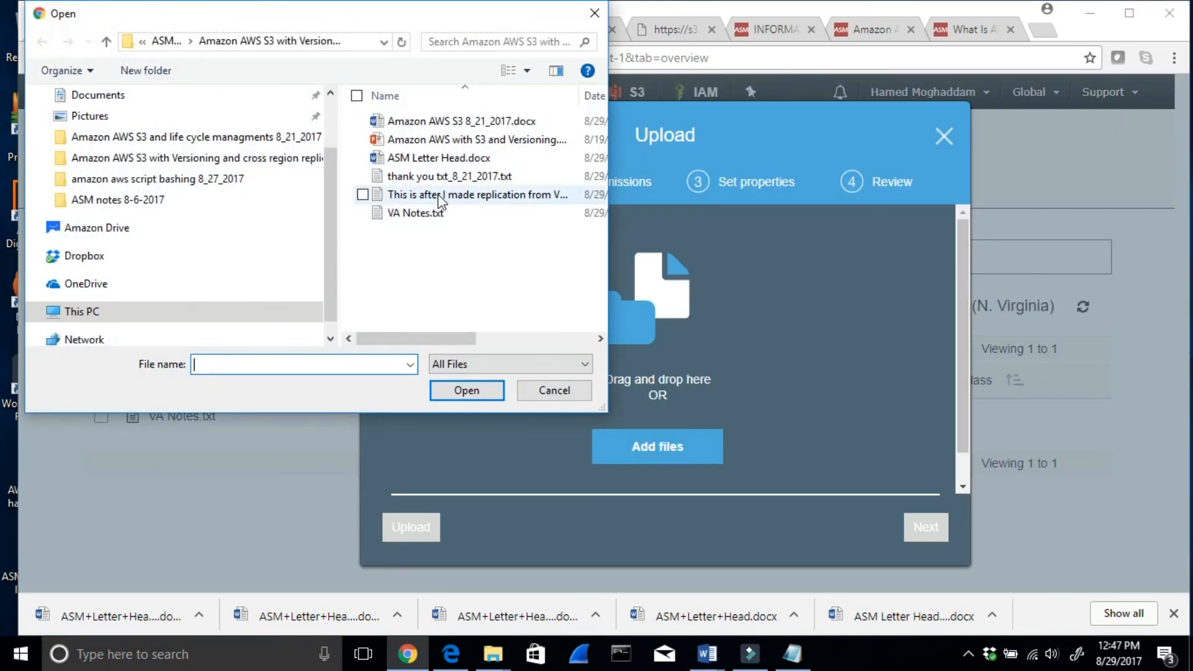
click(439, 196)
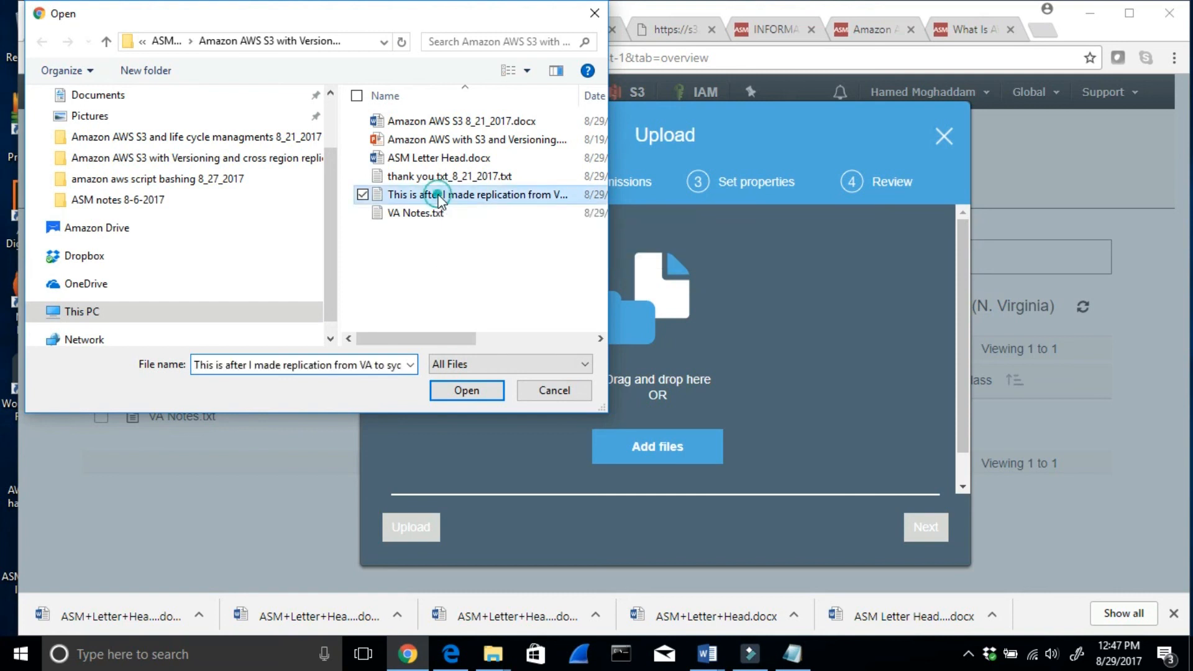
click(466, 391)
- Grant public read access to the file, keep Standard storage with no encryption, and complete the upload
click(925, 527)
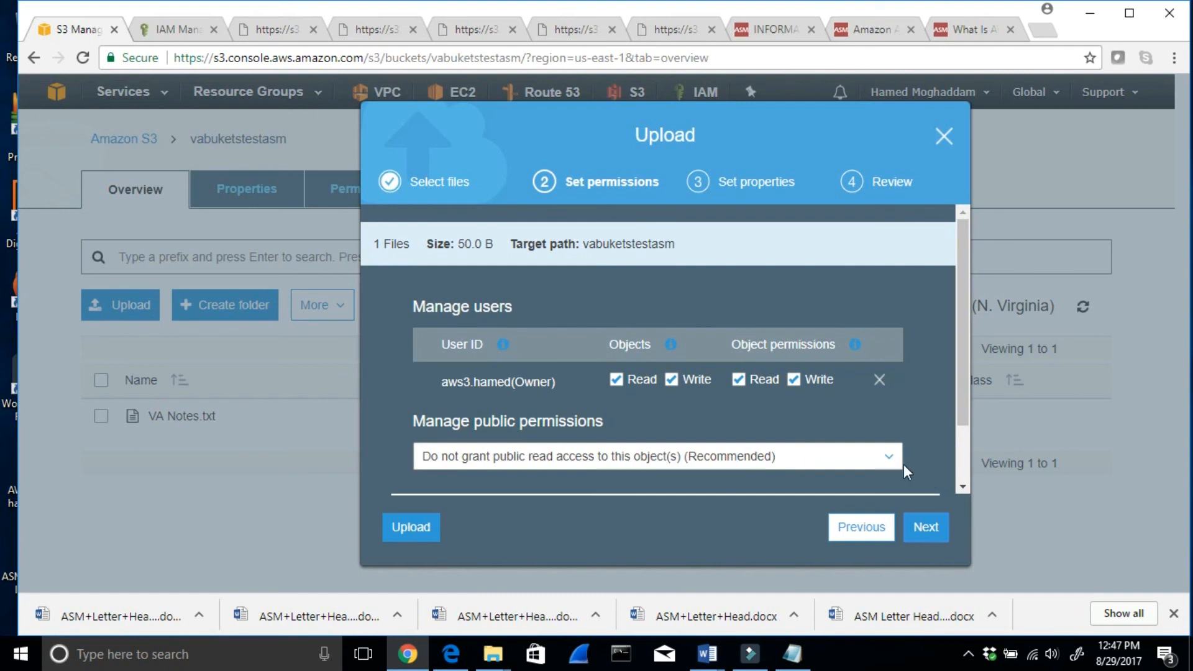
click(891, 458)
drag(962, 401, 954, 458)
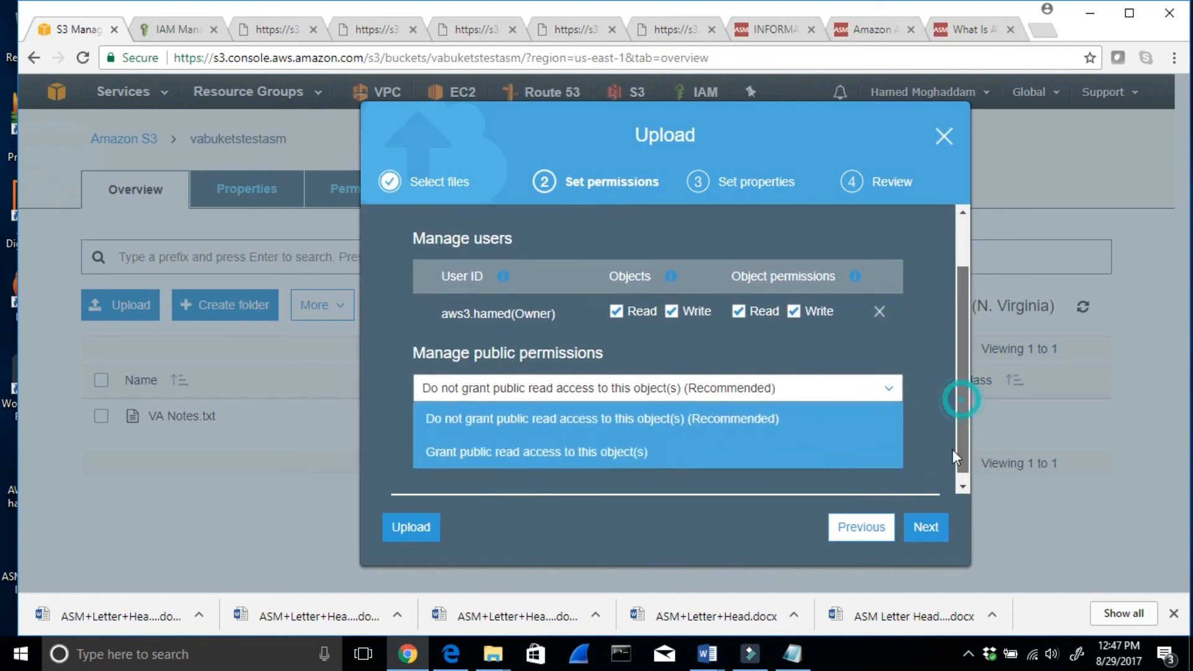
click(589, 448)
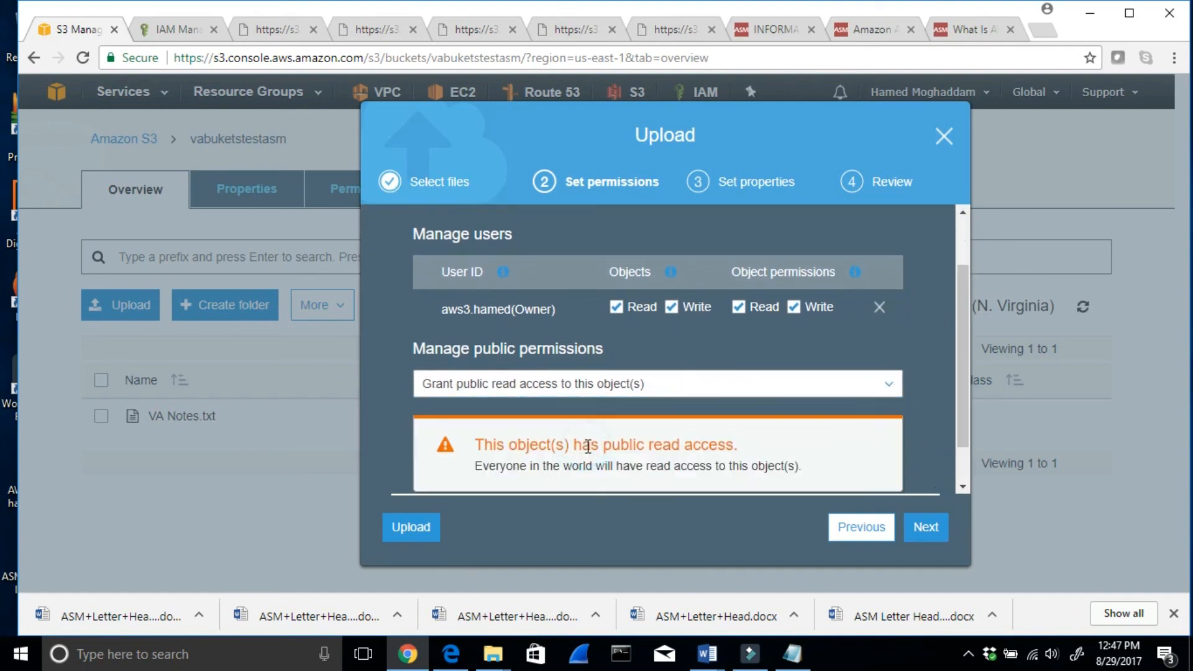
click(926, 528)
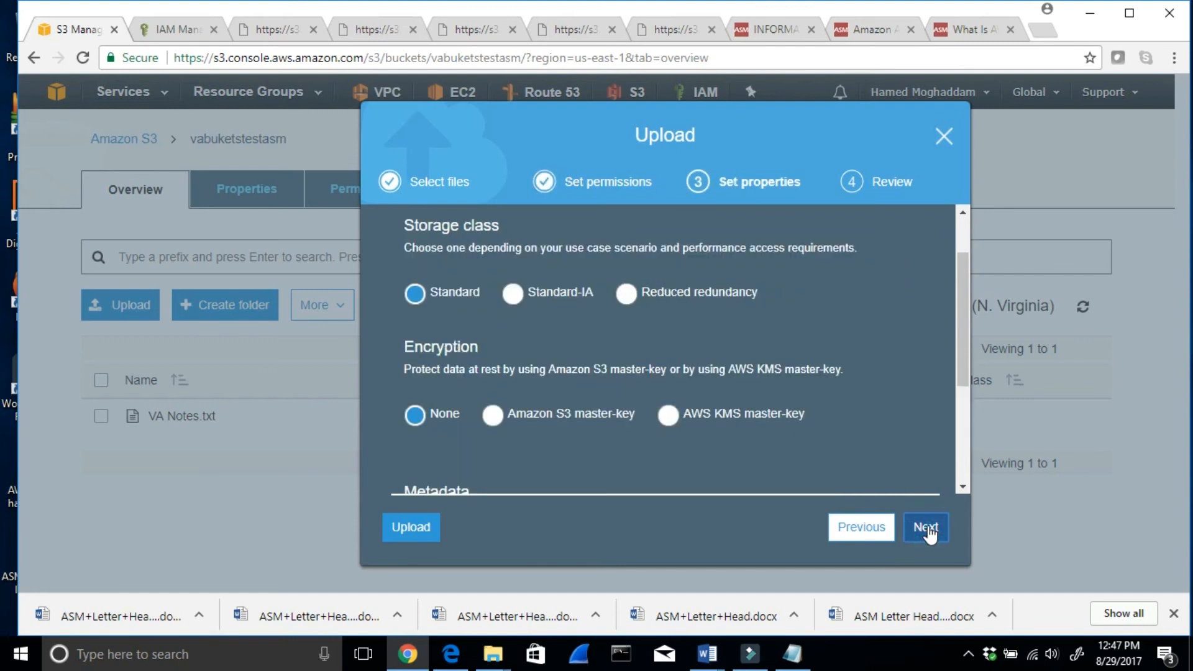
drag(965, 284, 957, 404)
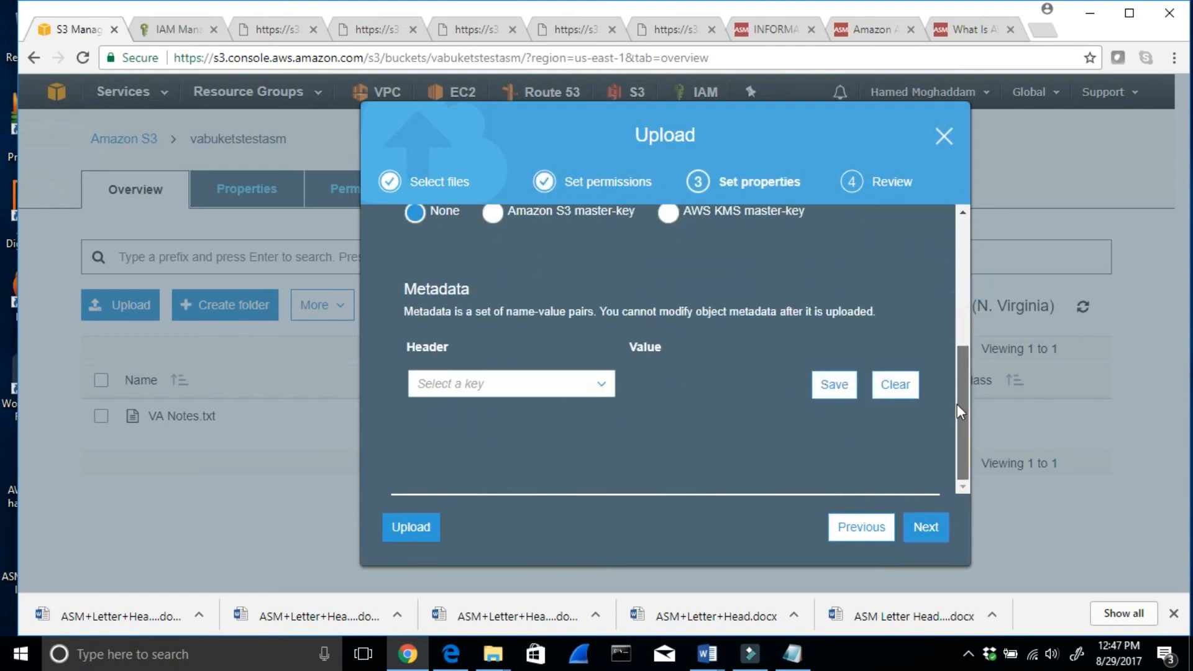
click(926, 527)
click(931, 531)
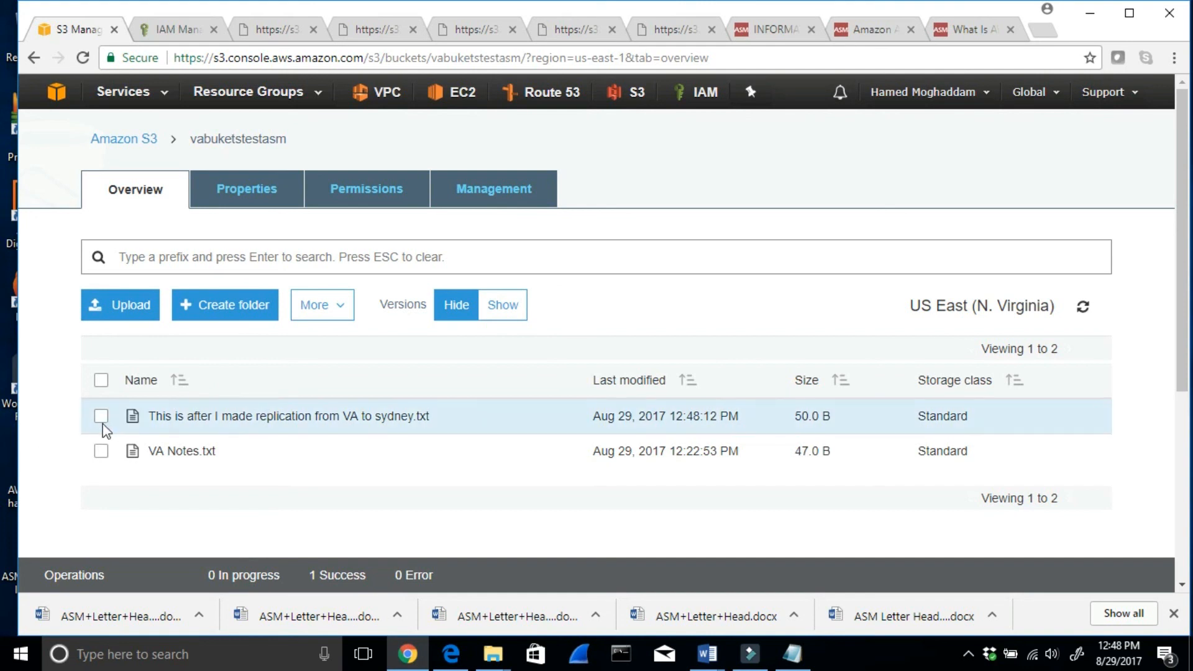
- Check the uploaded file's replication status in vabuketstestasm and open its link in a new tab to read the content
click(188, 416)
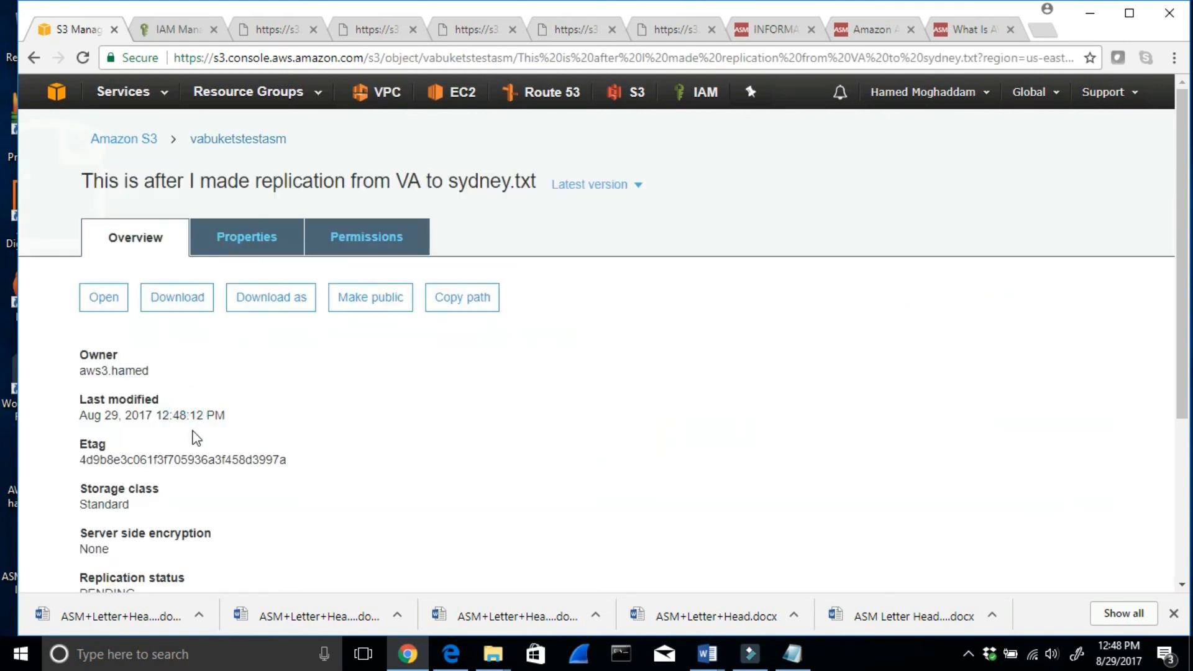
scroll(195, 435, down, 4)
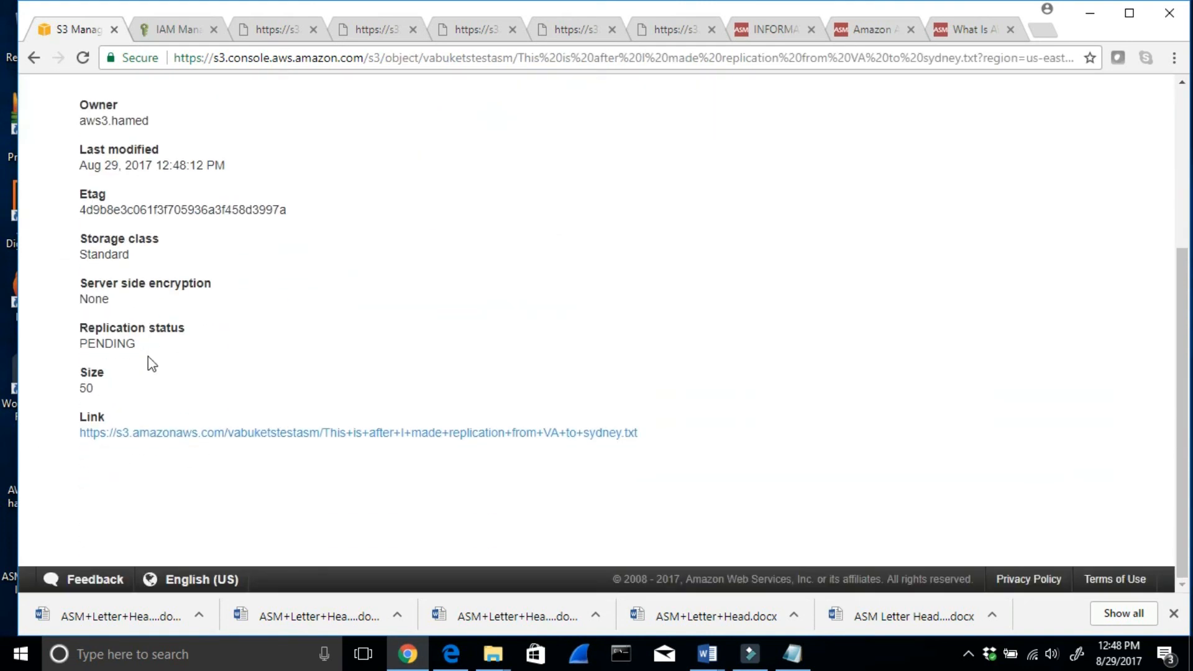
drag(146, 346, 68, 331)
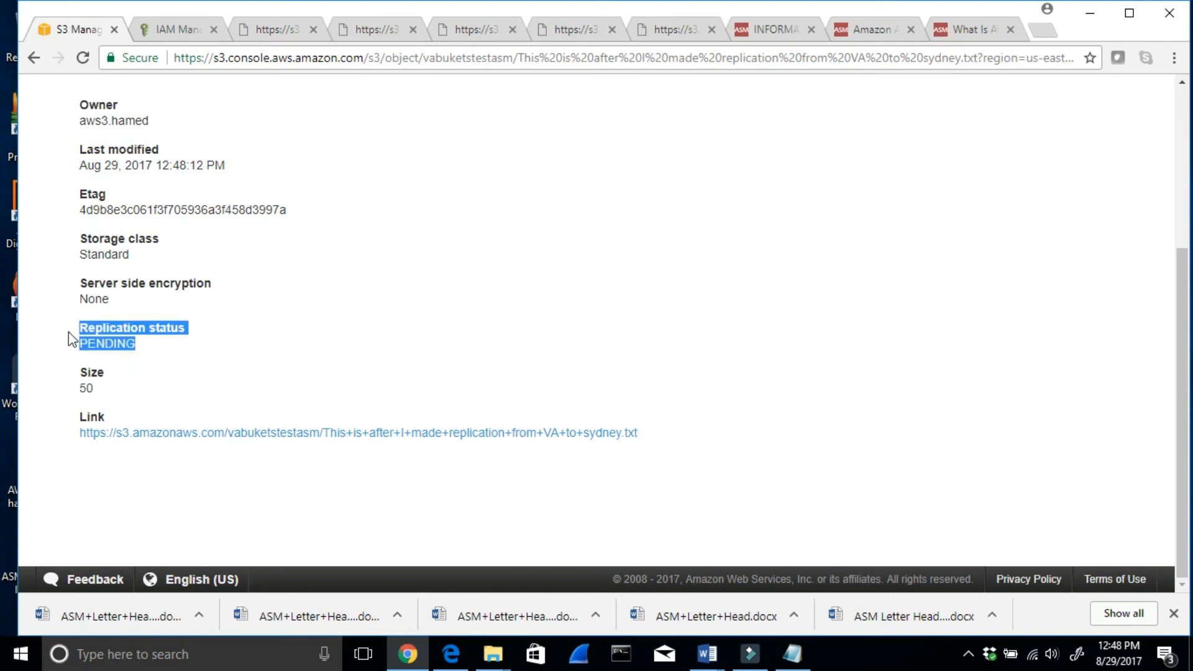
right_click(181, 433)
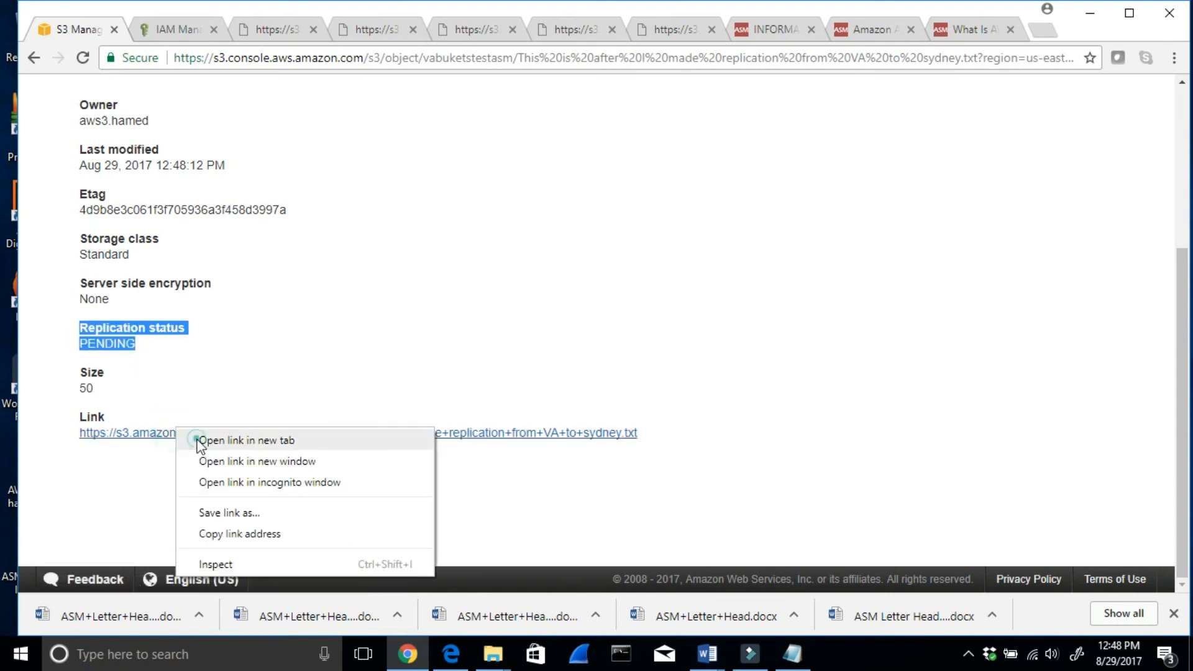
click(195, 445)
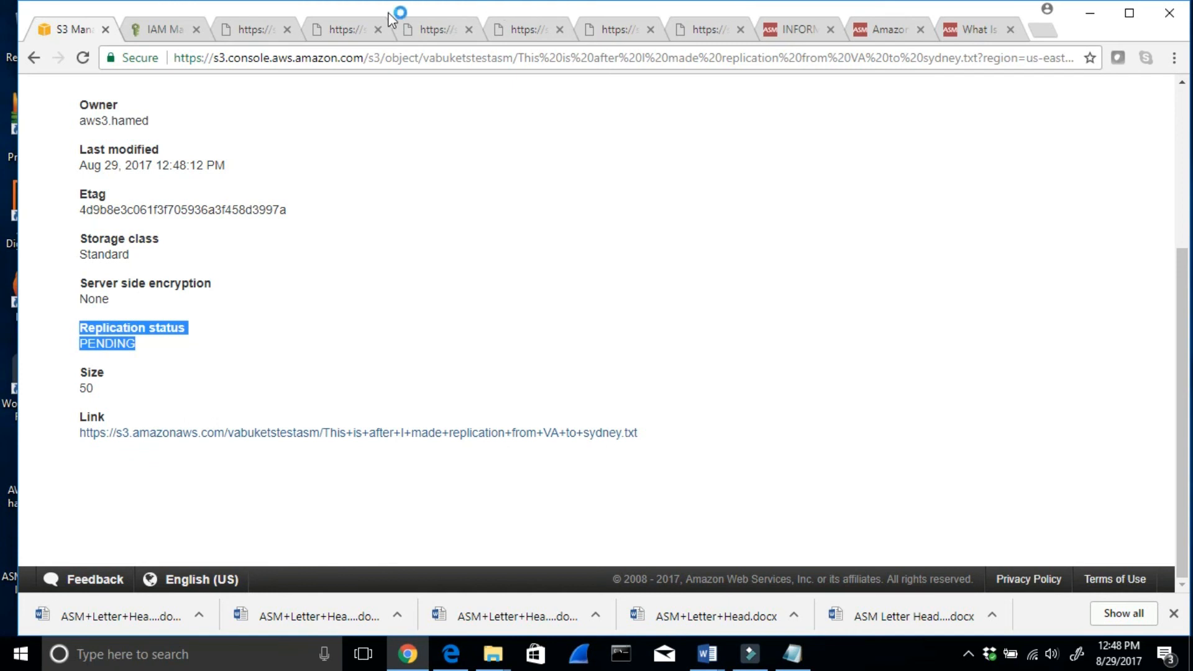
click(437, 32)
drag(339, 89, 56, 73)
- Return to the S3 console, open the sydneytesasm bucket and refresh its listing to check for the replicated file
click(59, 30)
scroll(441, 172, up, 2)
scroll(442, 165, up, 2)
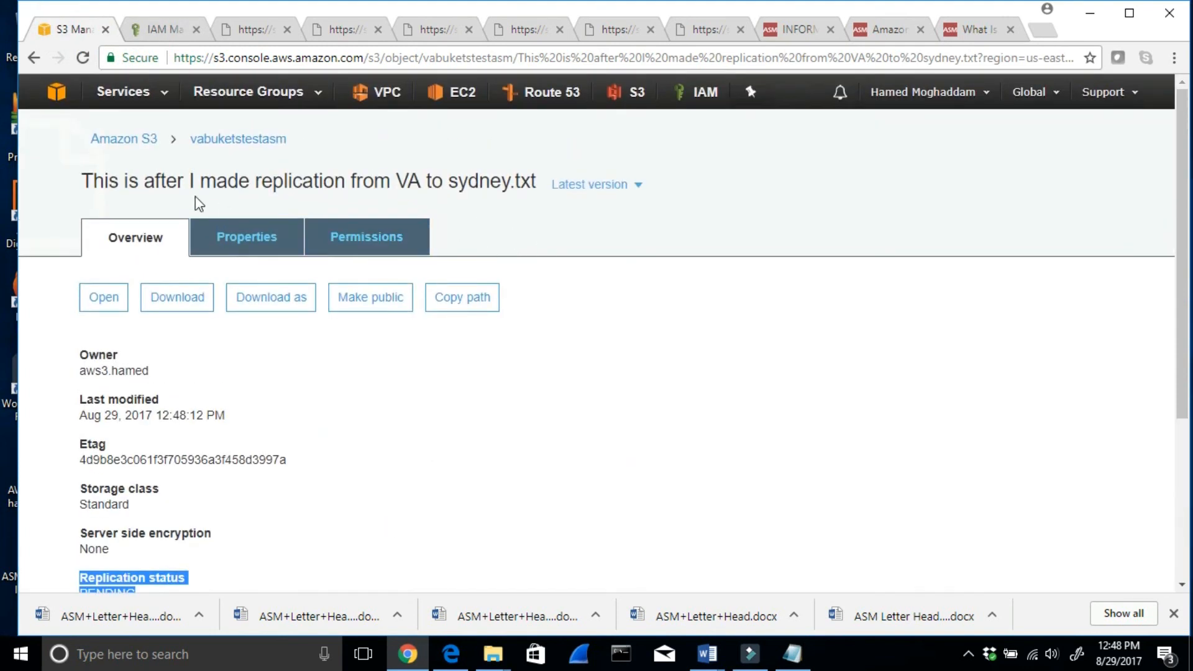
click(120, 139)
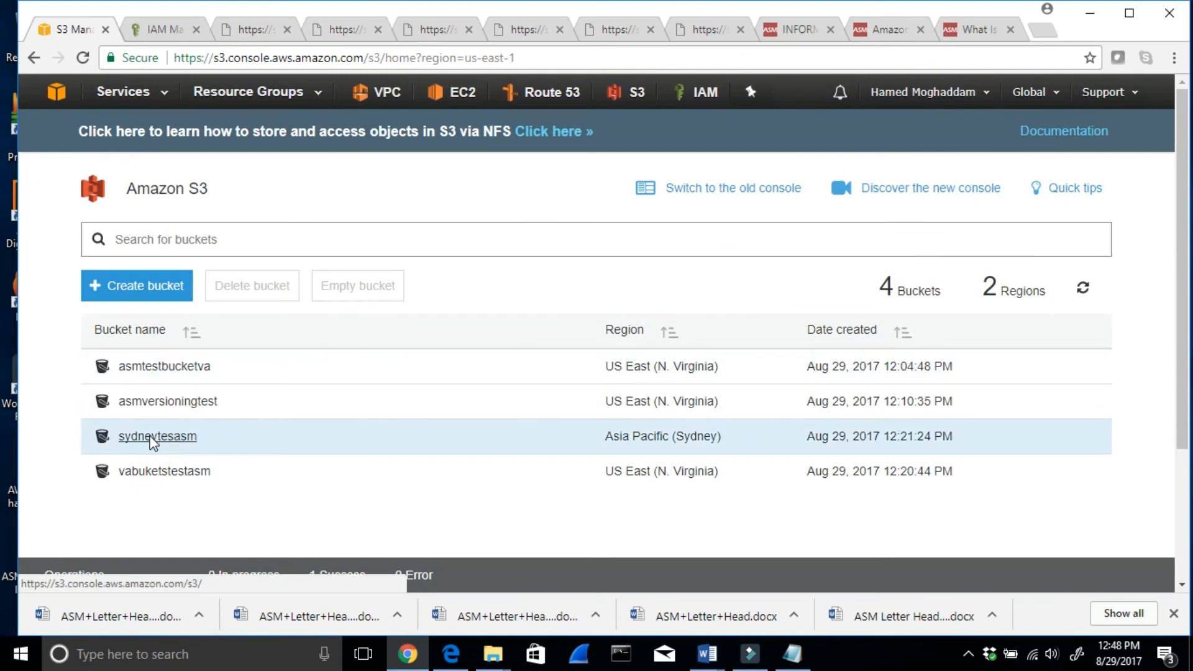
click(153, 438)
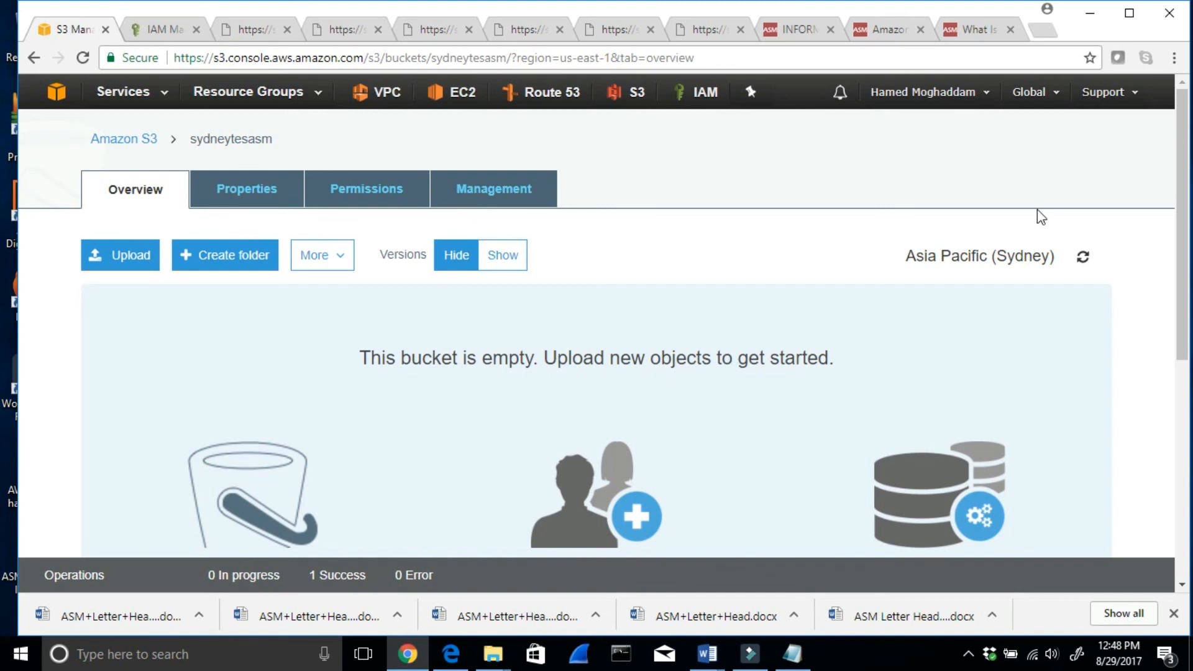
click(1084, 258)
click(1087, 257)
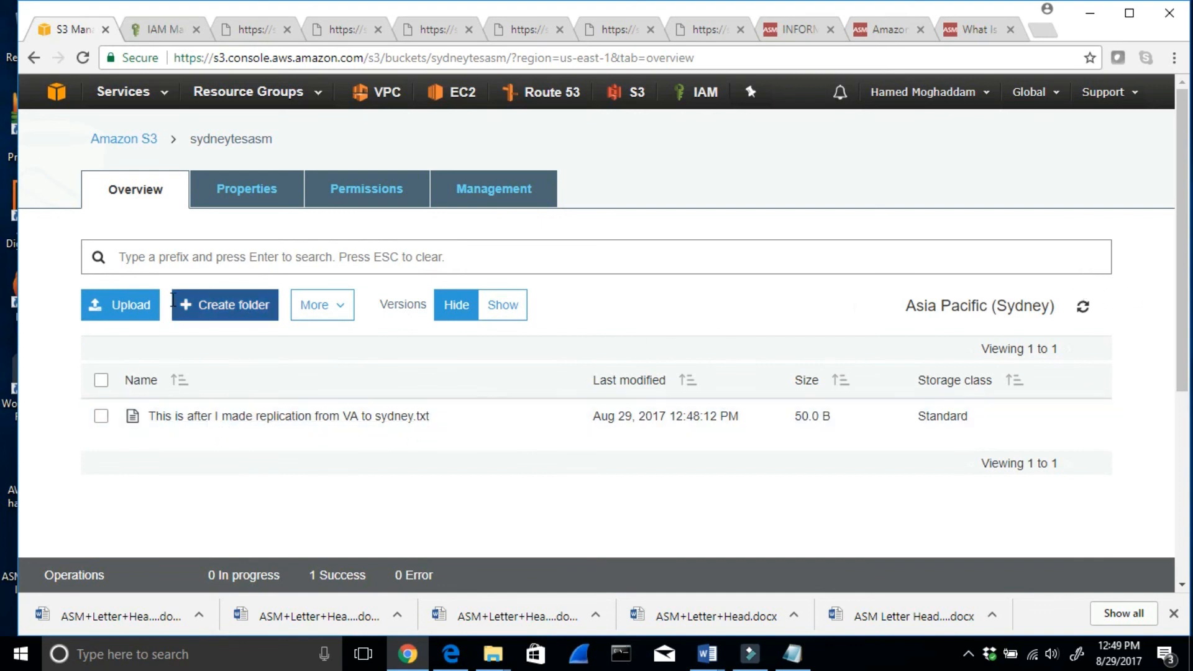
click(109, 140)
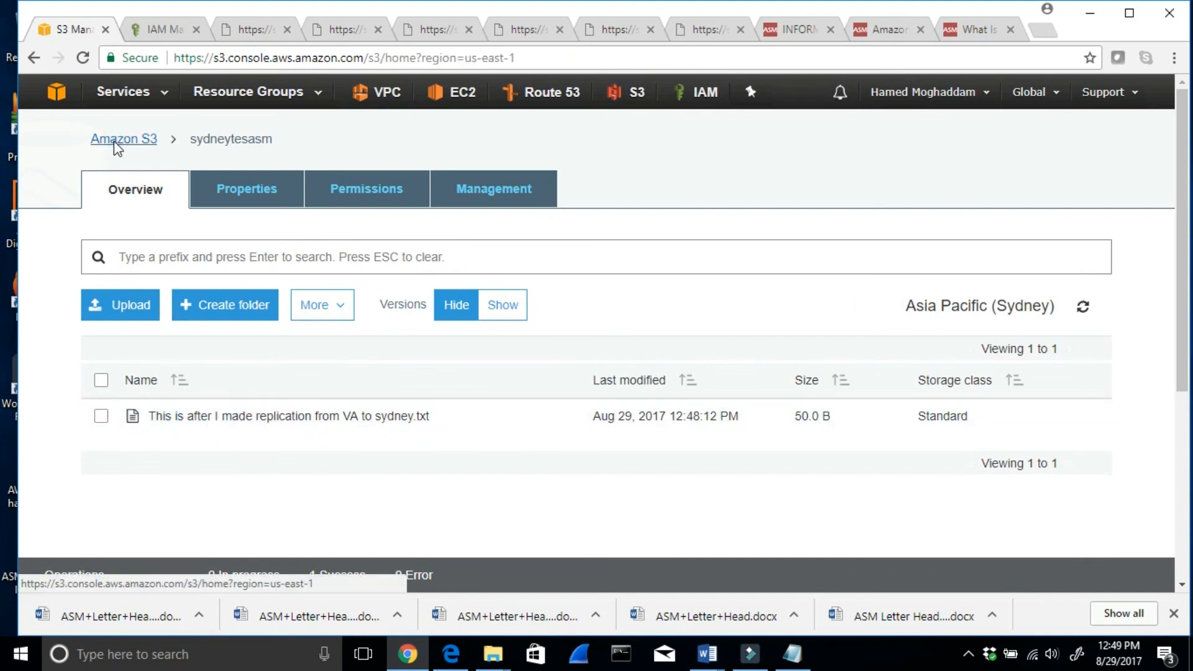
click(151, 443)
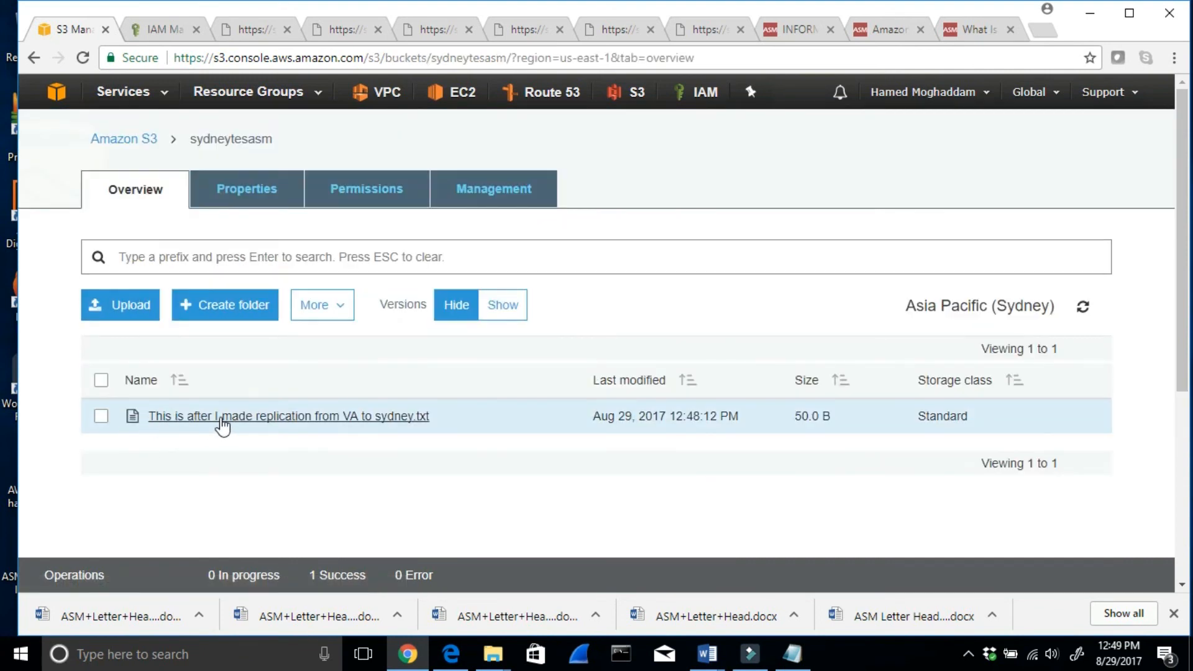
- Check the replication status of the file in sydneytesasm and open its link in a new tab to read the content
click(222, 416)
scroll(237, 421, down, 3)
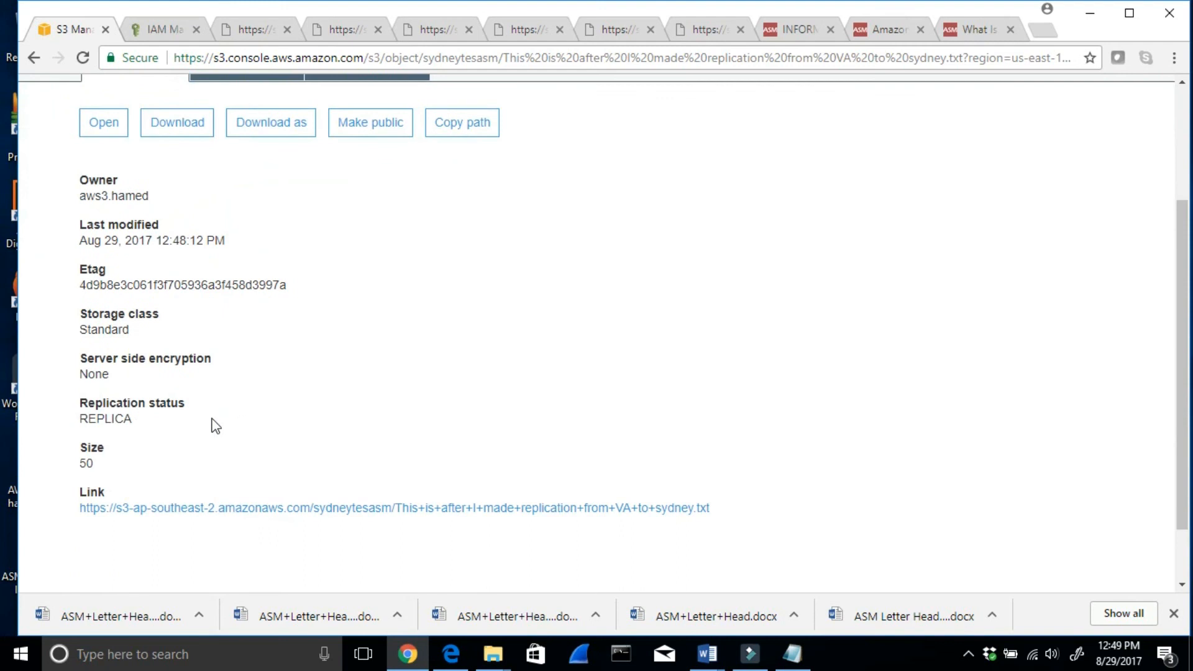
drag(155, 419, 71, 408)
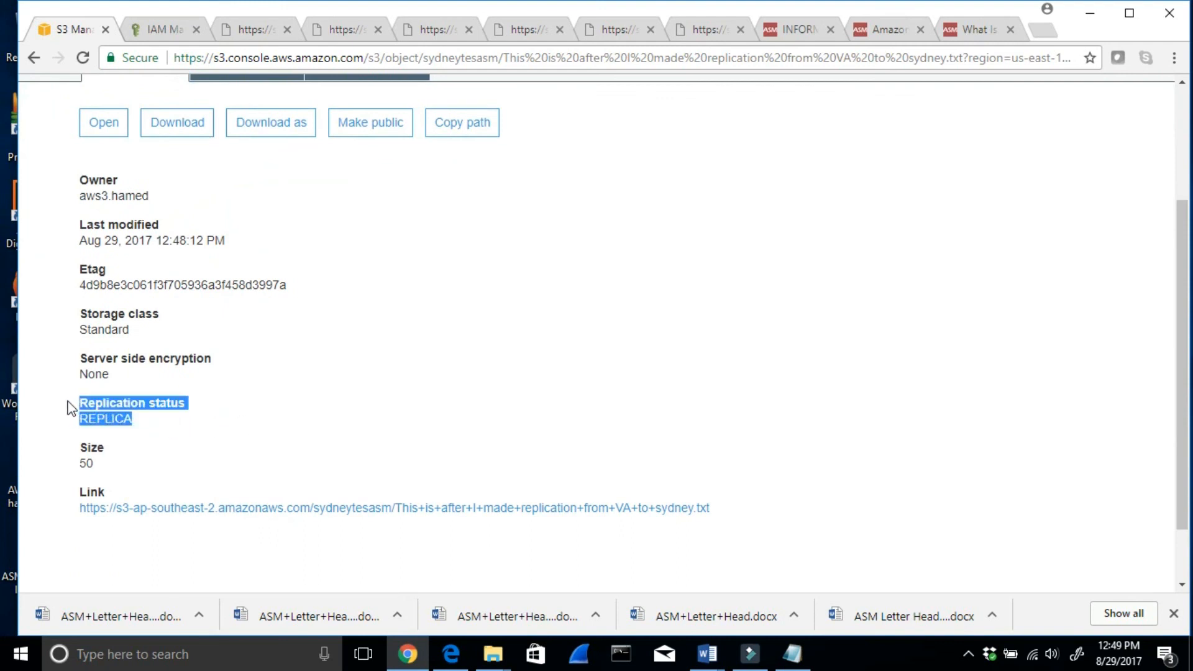
right_click(205, 510)
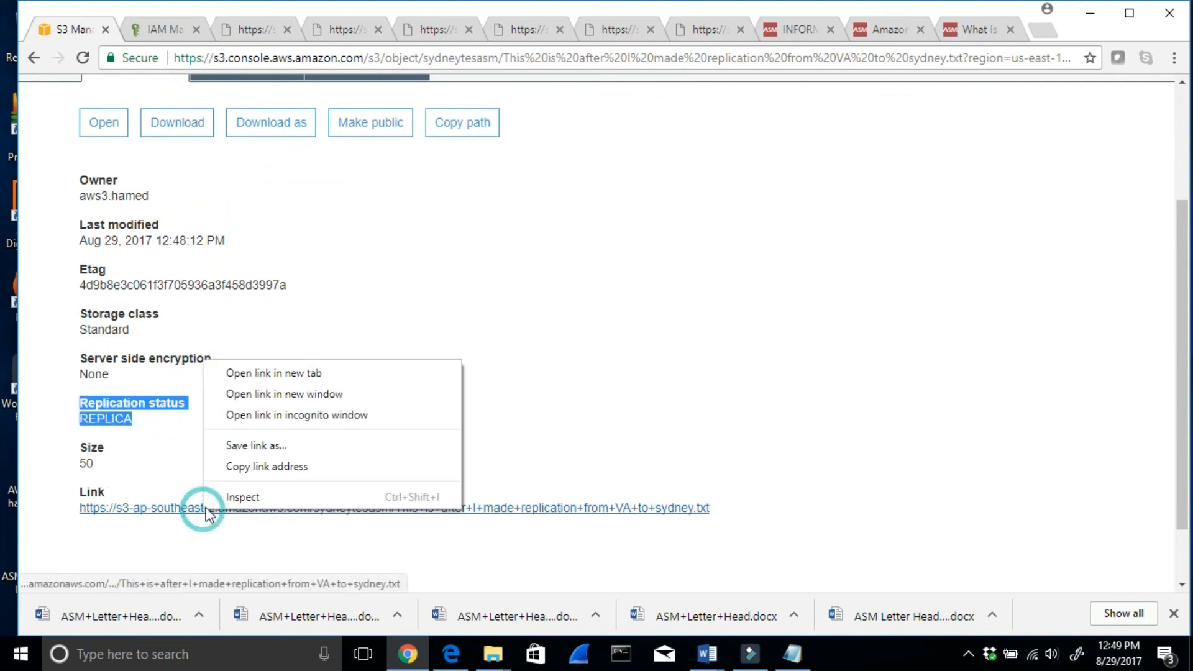
click(240, 373)
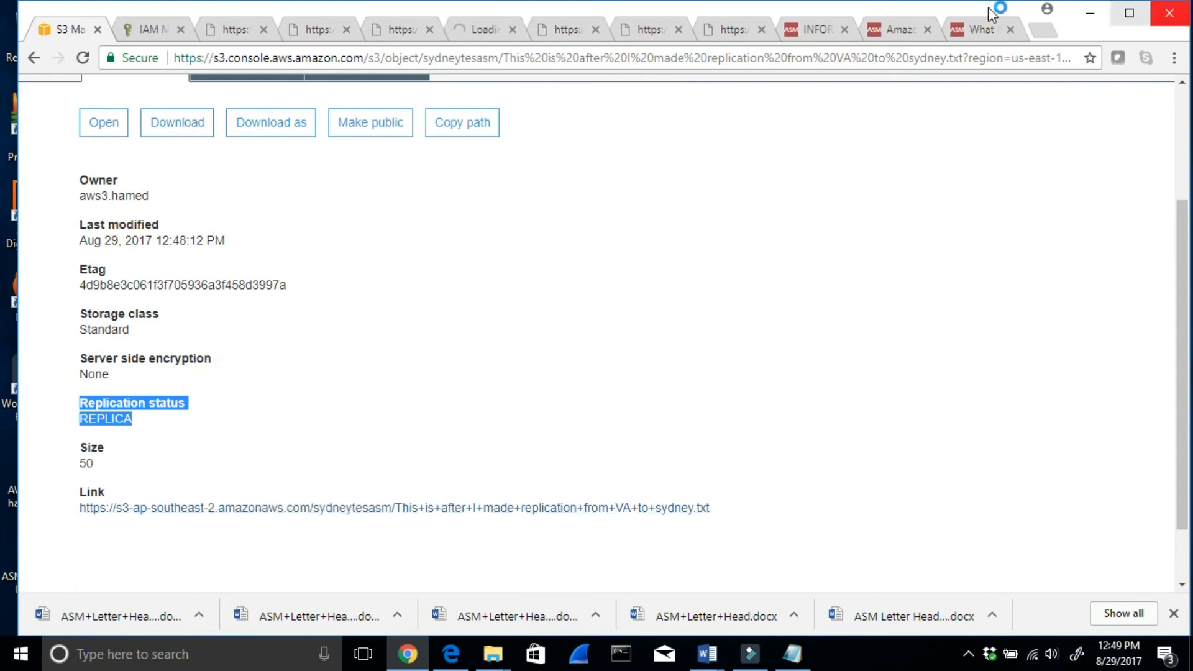
click(463, 31)
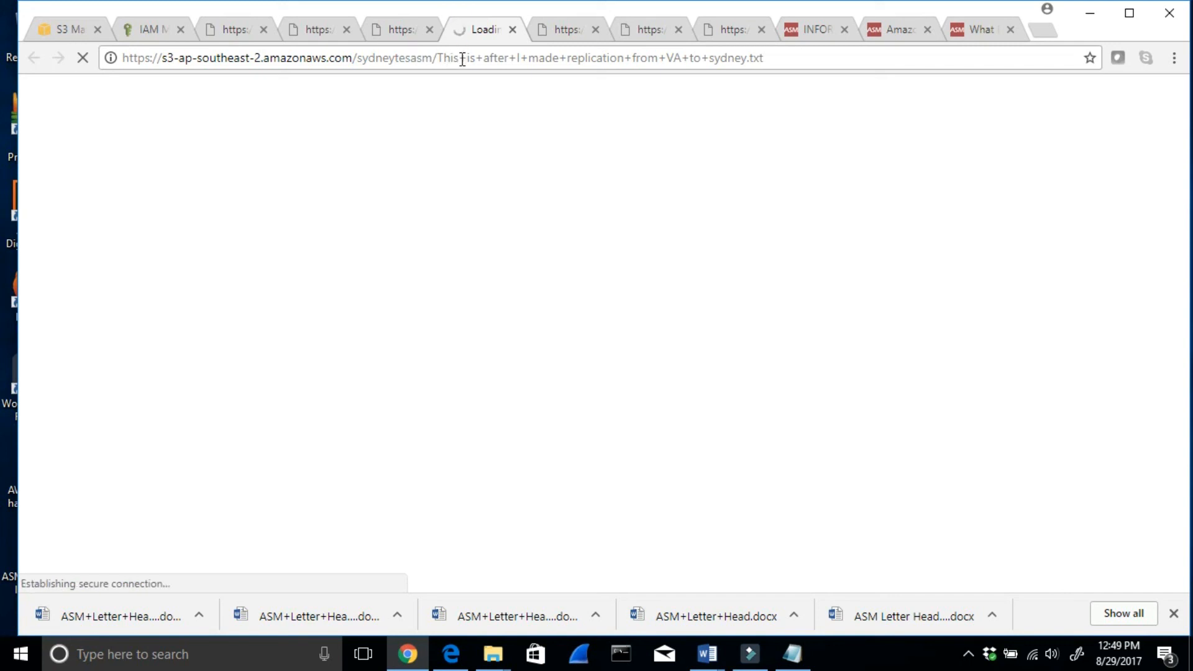
drag(358, 89, 39, 88)
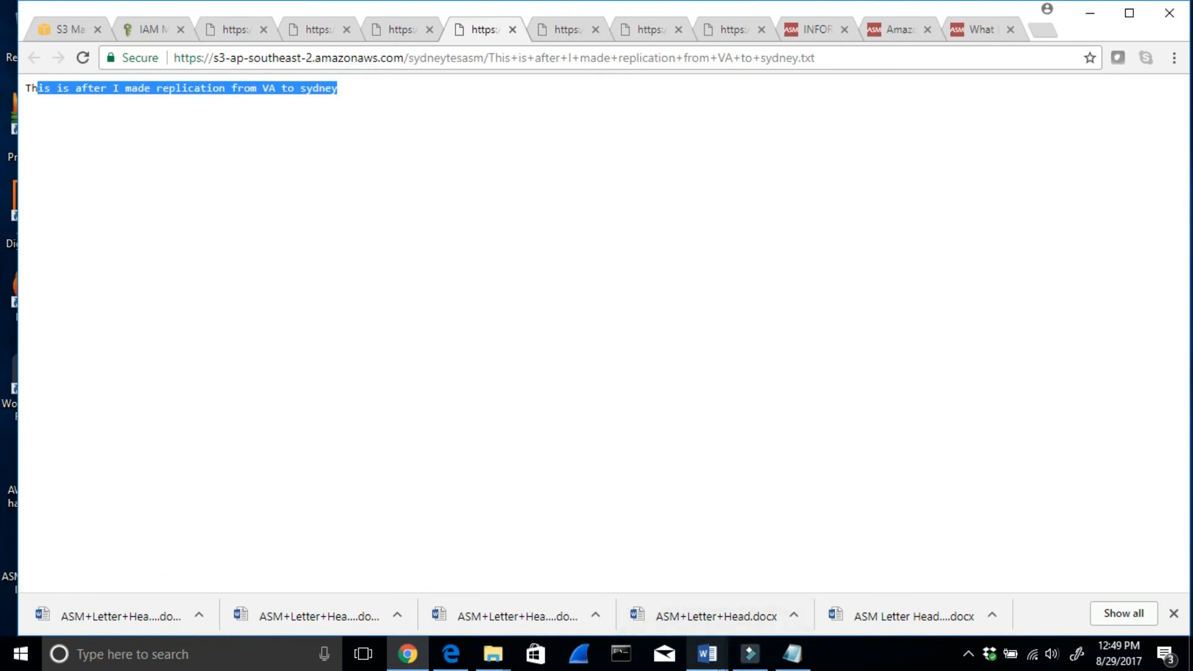
- Switch to the Word notes, review the cross-region replication lab instructions and summary, and return to Chrome
click(708, 655)
click(584, 570)
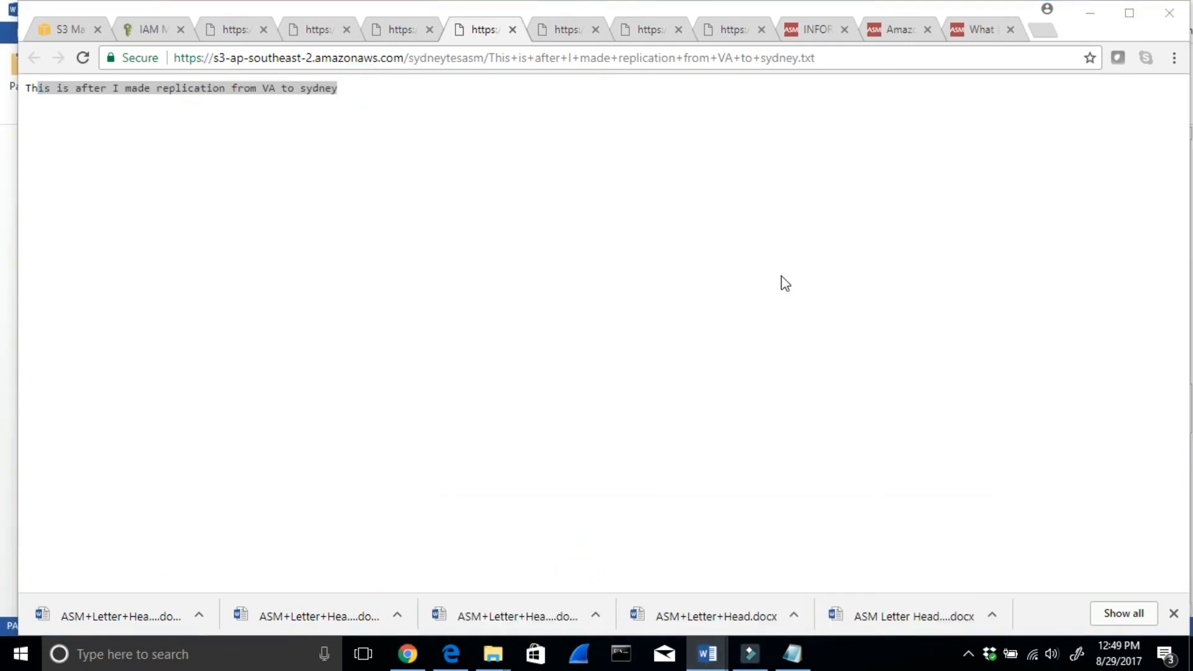
click(1090, 16)
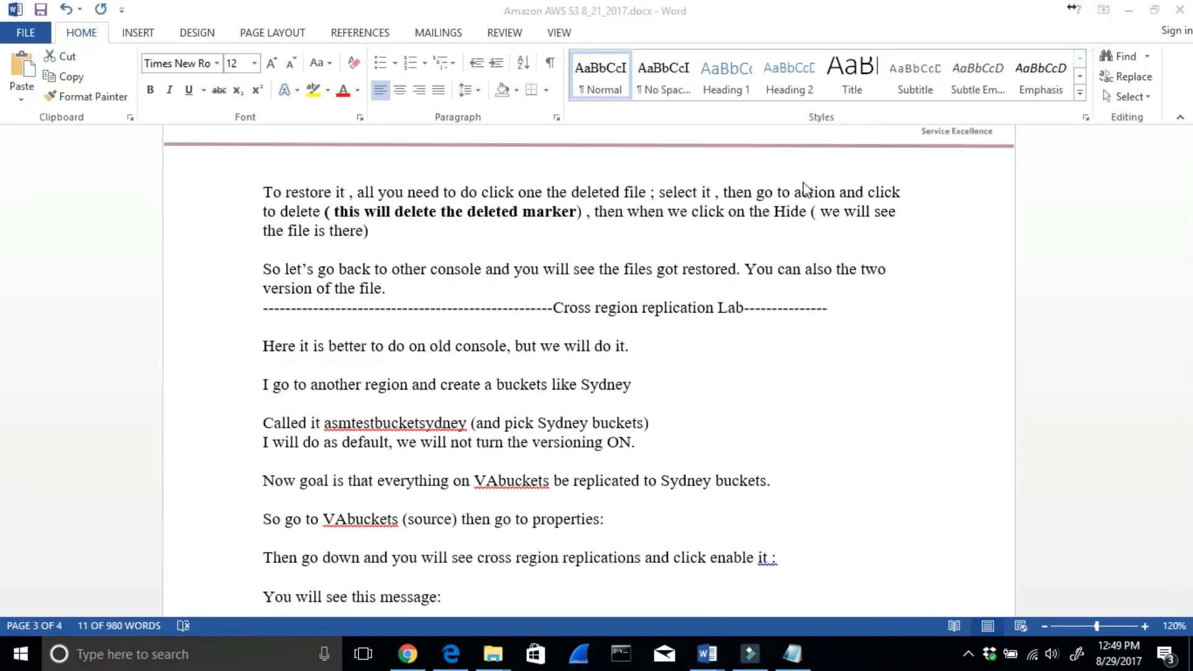
scroll(752, 223, down, 3)
scroll(762, 251, down, 8)
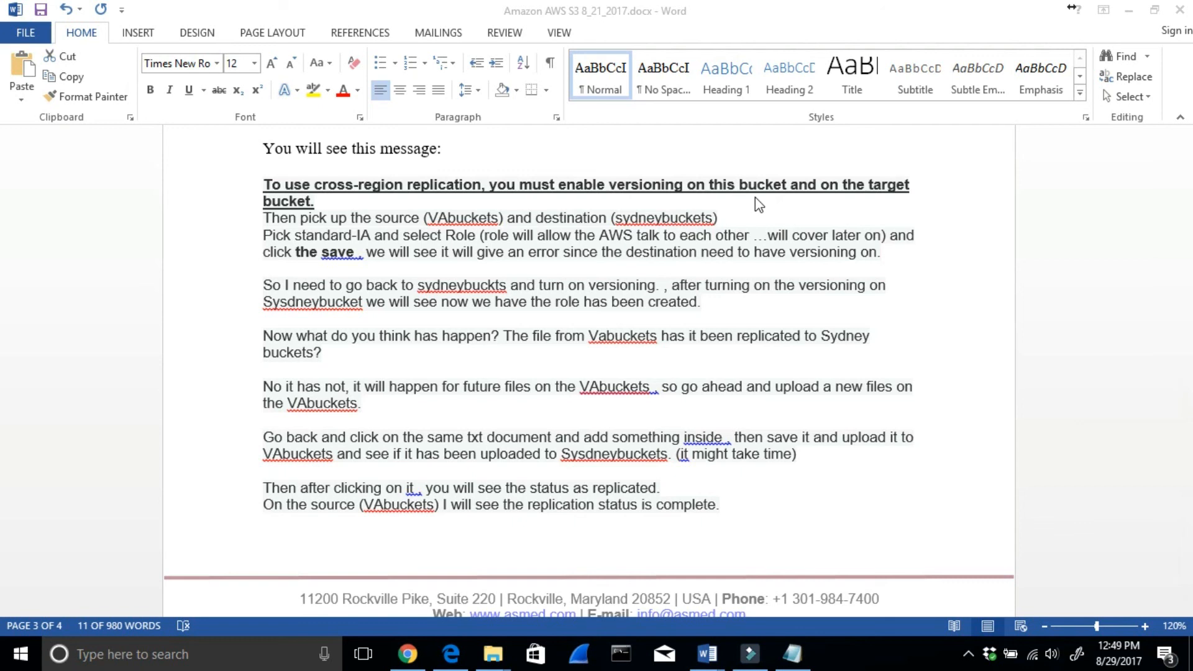
scroll(757, 198, down, 7)
scroll(759, 214, down, 2)
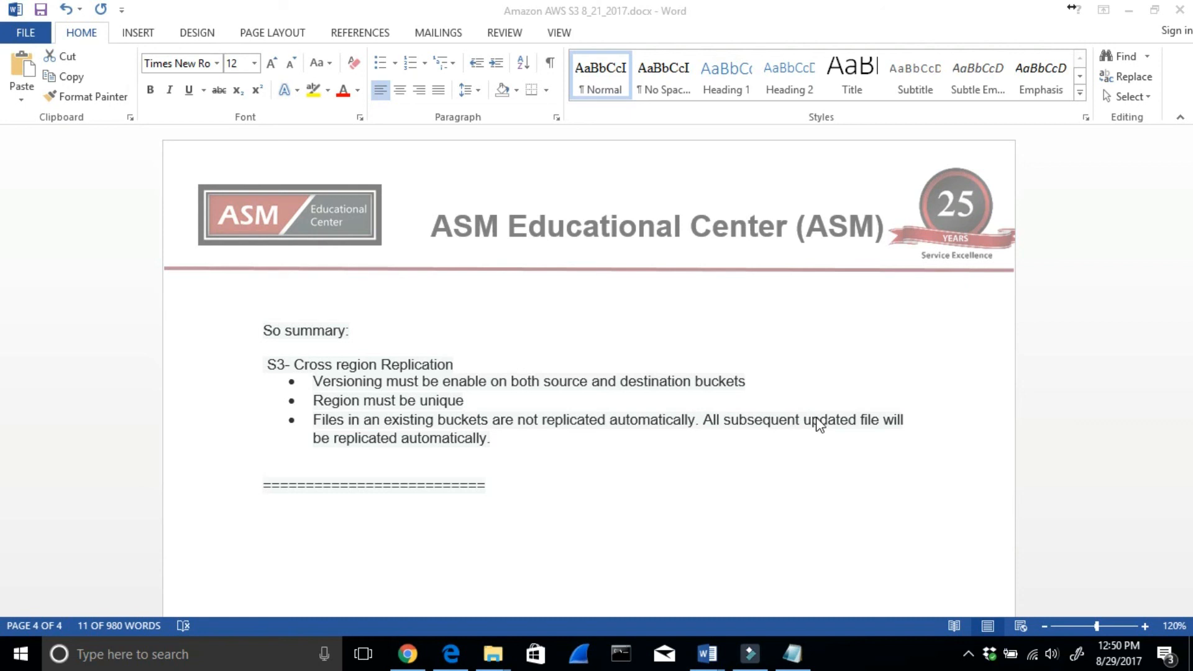
scroll(507, 461, up, 3)
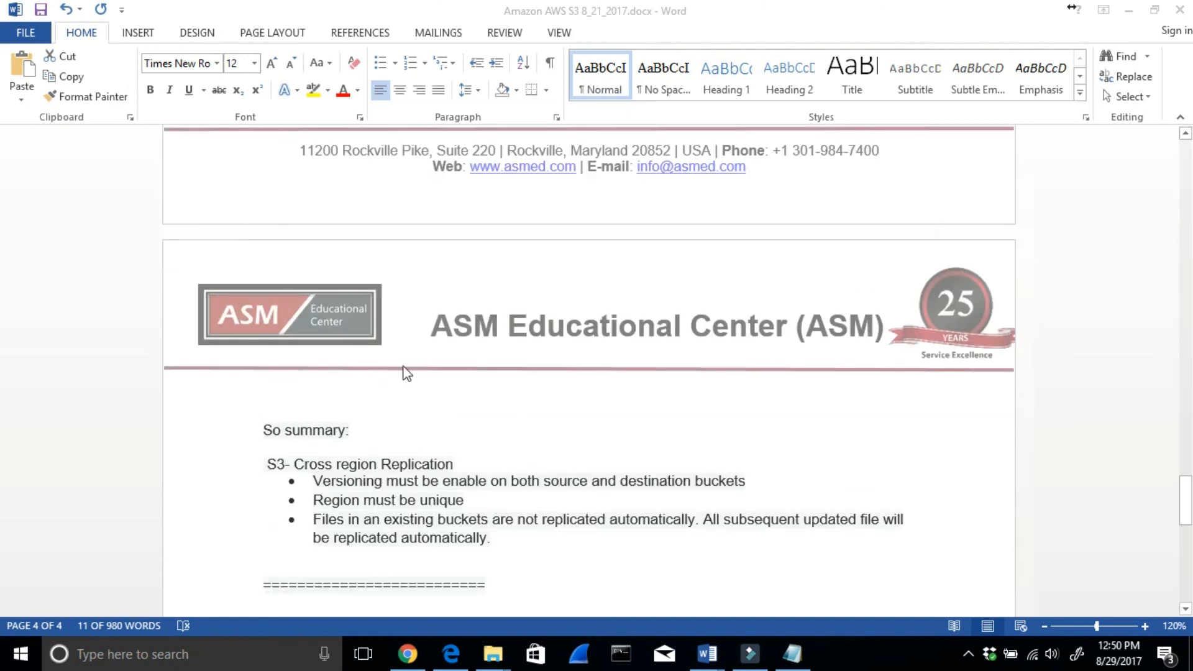
mouse_move(423, 656)
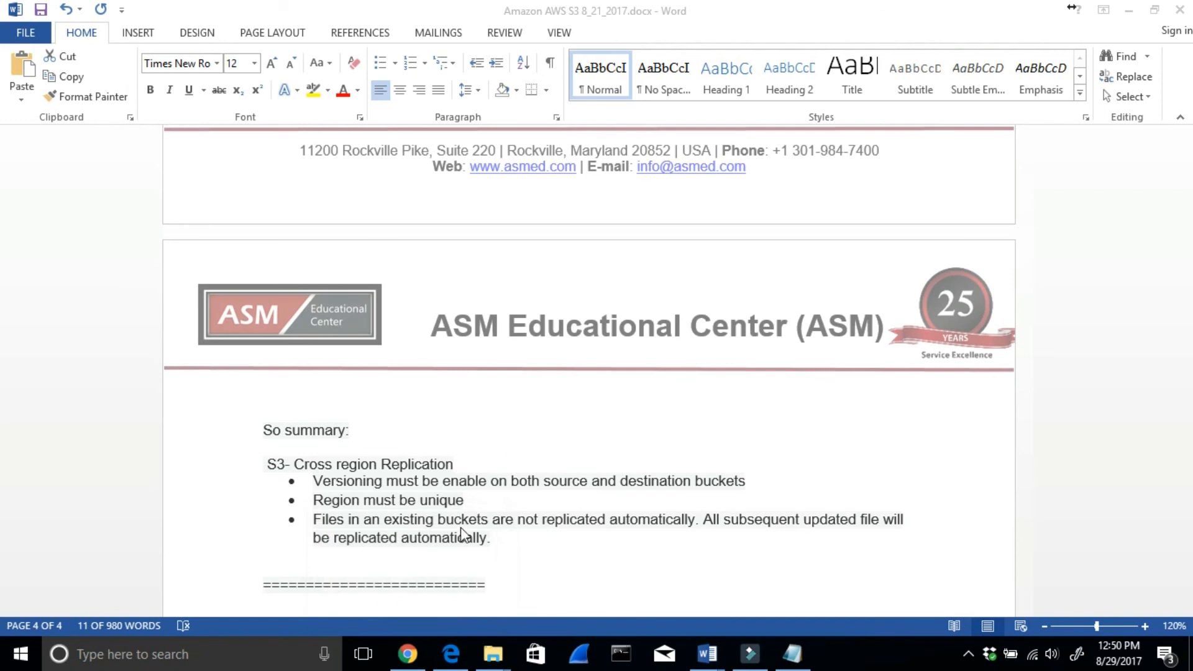
click(409, 654)
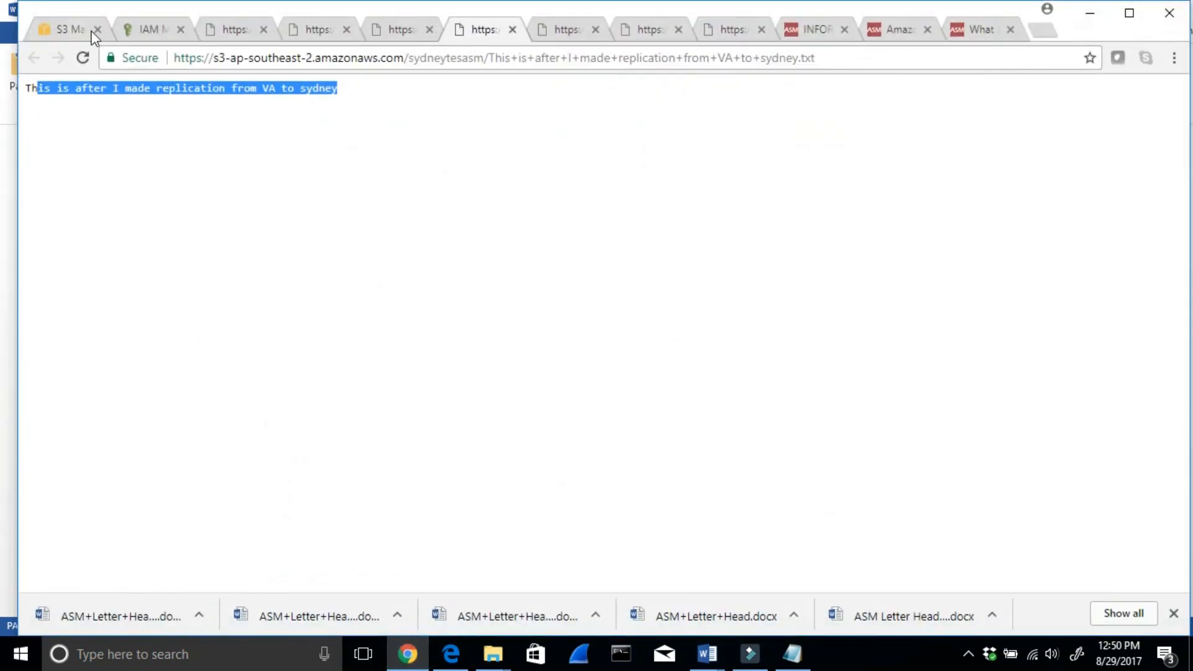
- Switch to the ASM Educational Center tab and reload the Information Technology (IT) page through its asmed.com address
click(800, 30)
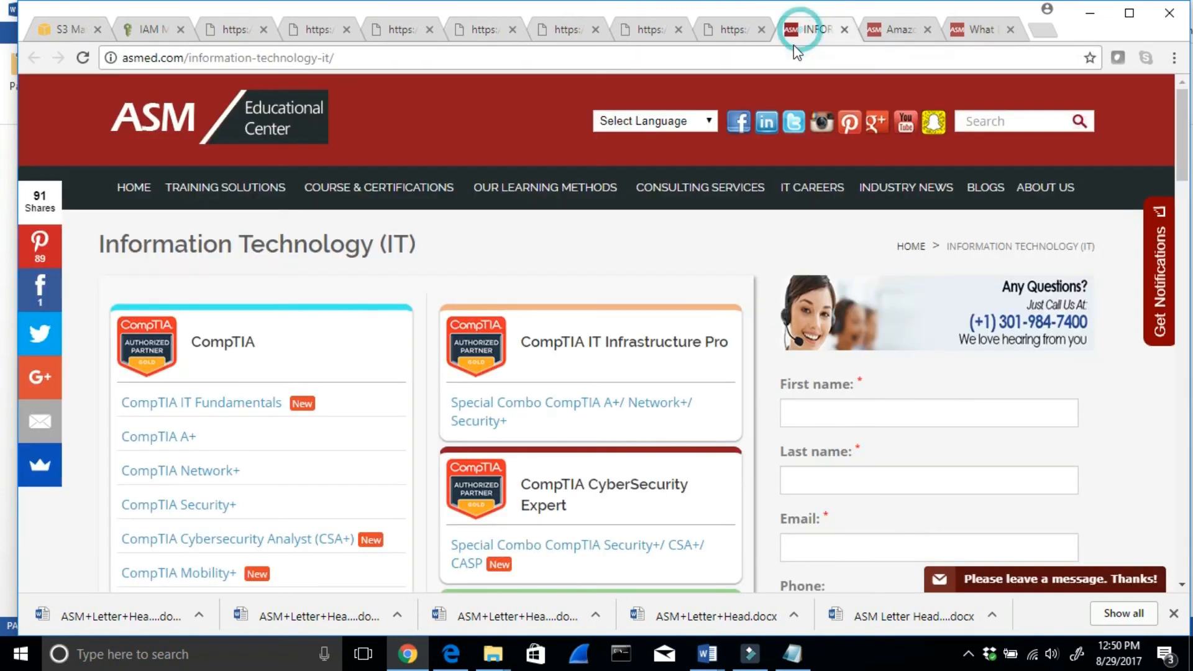
drag(358, 54, 119, 61)
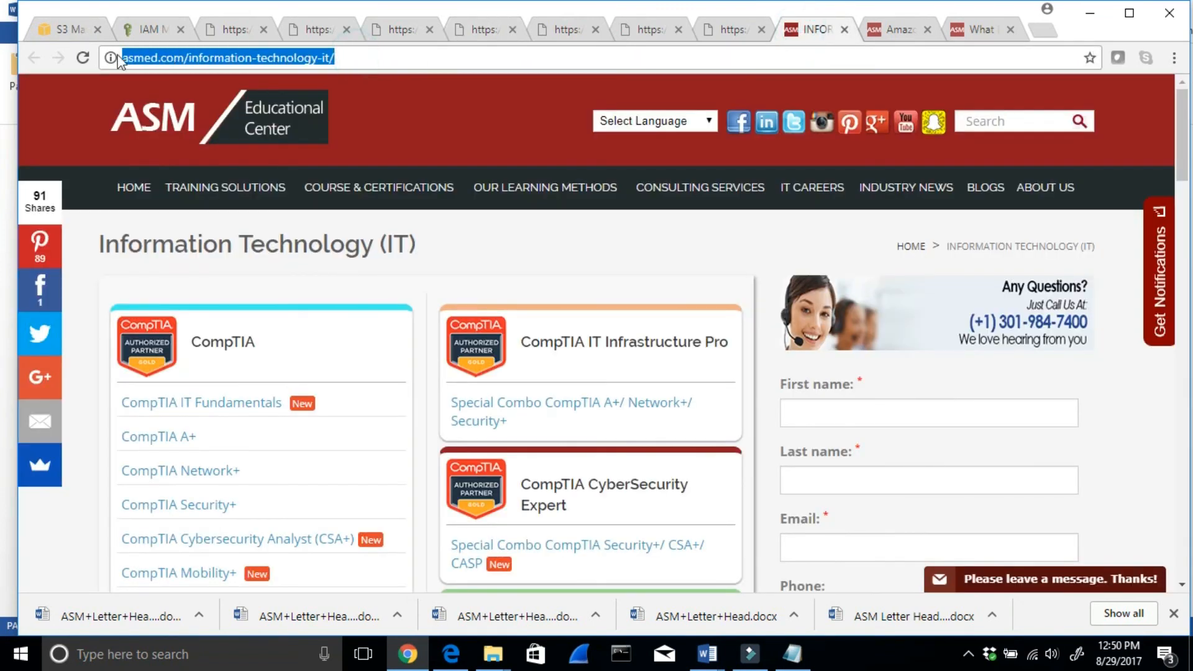
click(334, 58)
key(BackSpace)
key(BackSpace)
key(BackSpace)
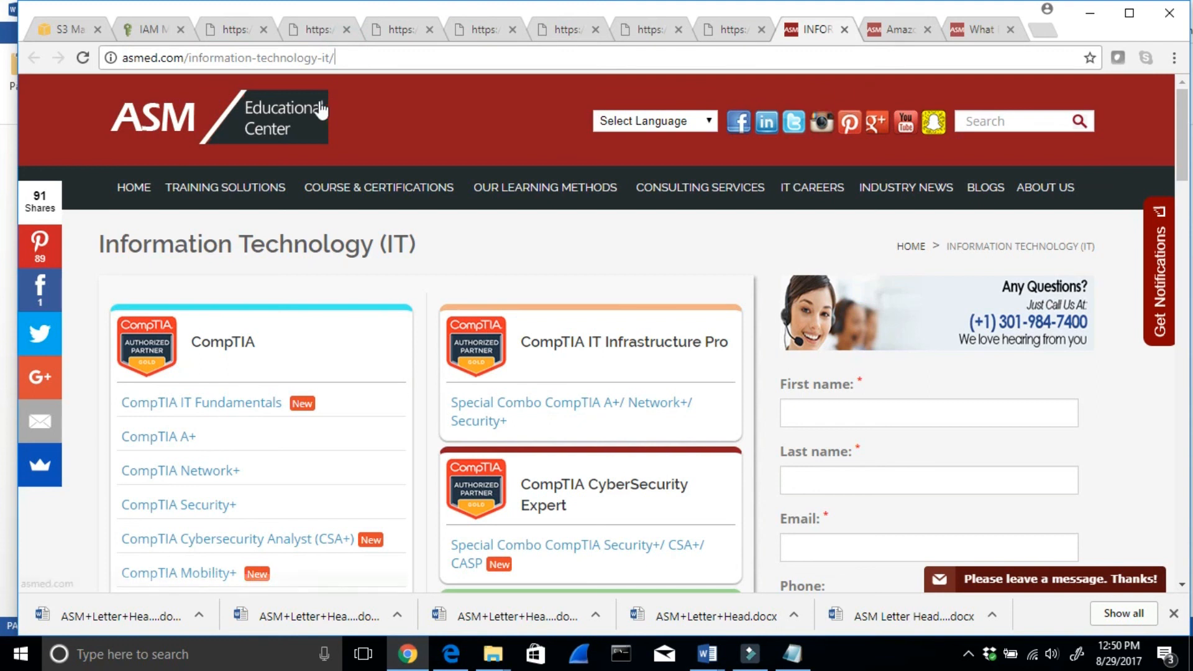
key(BackSpace)
key(BackSpace)
key(BackSpace)
key(BackSpace)
key(BackSpace)
key(BackSpace)
key(BackSpace)
key(BackSpace)
key(BackSpace)
key(BackSpace)
key(BackSpace)
key(BackSpace)
key(BackSpace)
key(BackSpace)
key(BackSpace)
key(BackSpace)
key(BackSpace)
key(BackSpace)
key(BackSpace)
key(BackSpace)
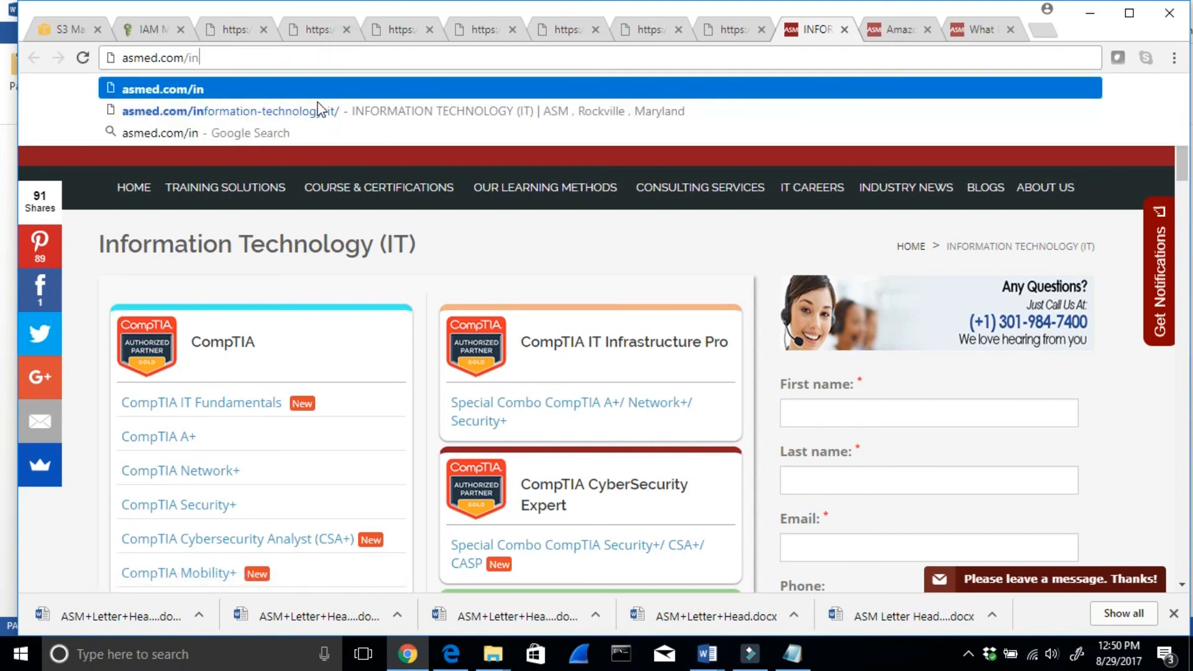
text(L)
key(Return)
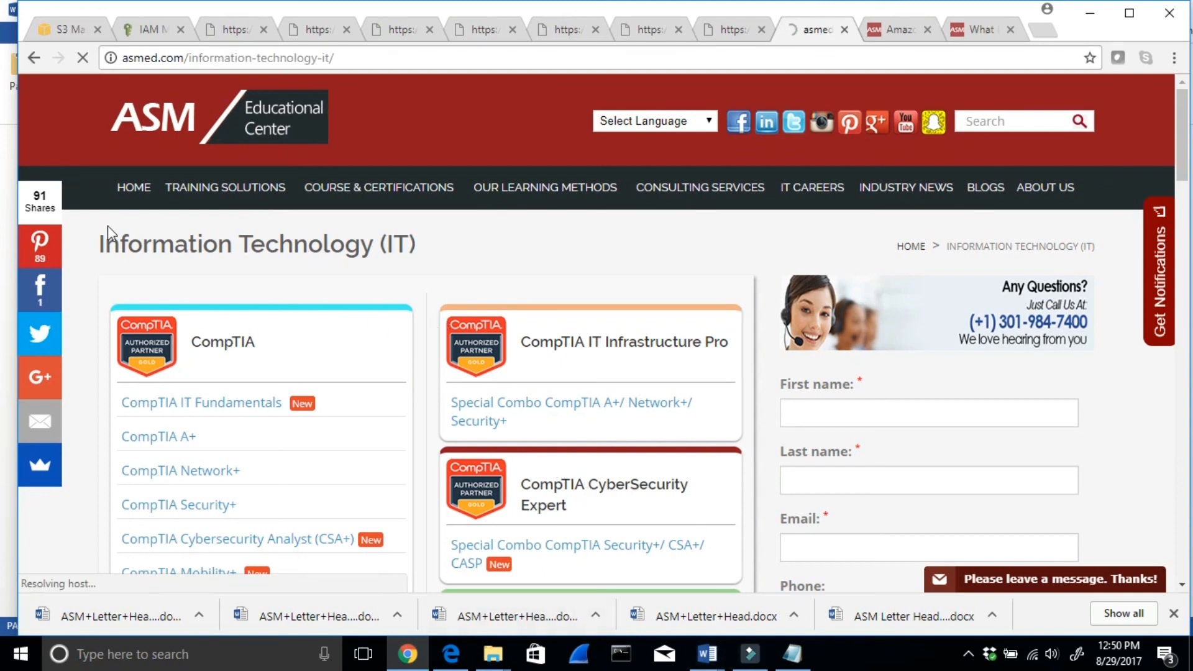
- Open the AWS Certified Solutions Architect – Associate course page from the Amazon section in a new tab
scroll(597, 366, down, 6)
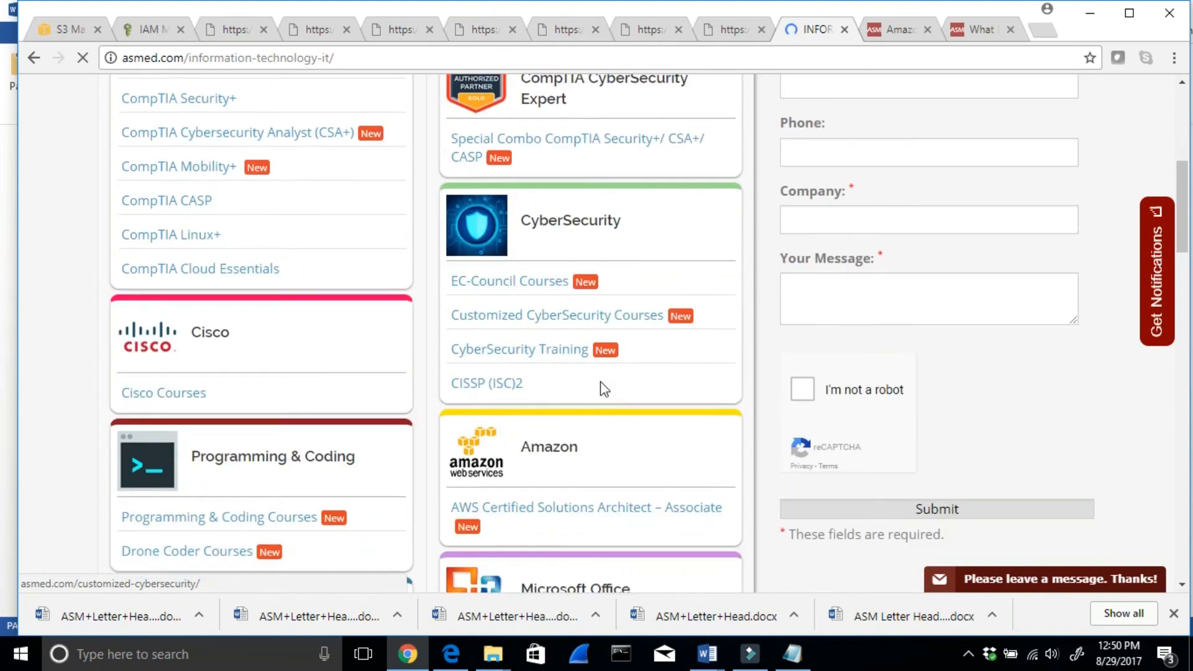
scroll(601, 382, down, 2)
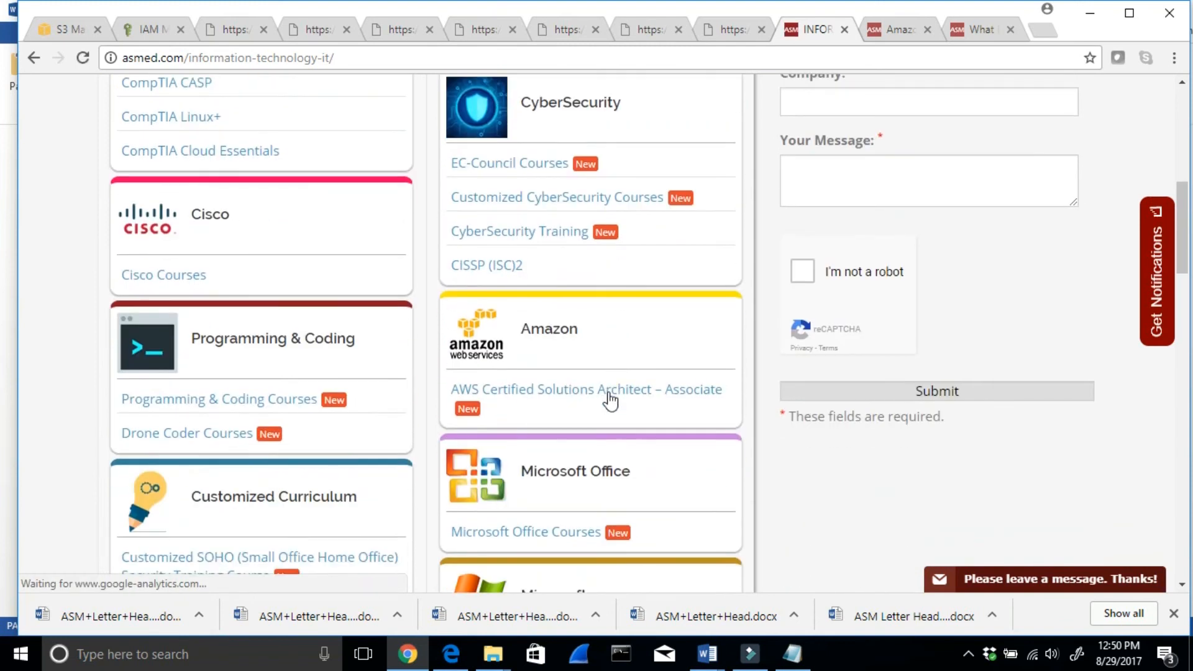
click(539, 395)
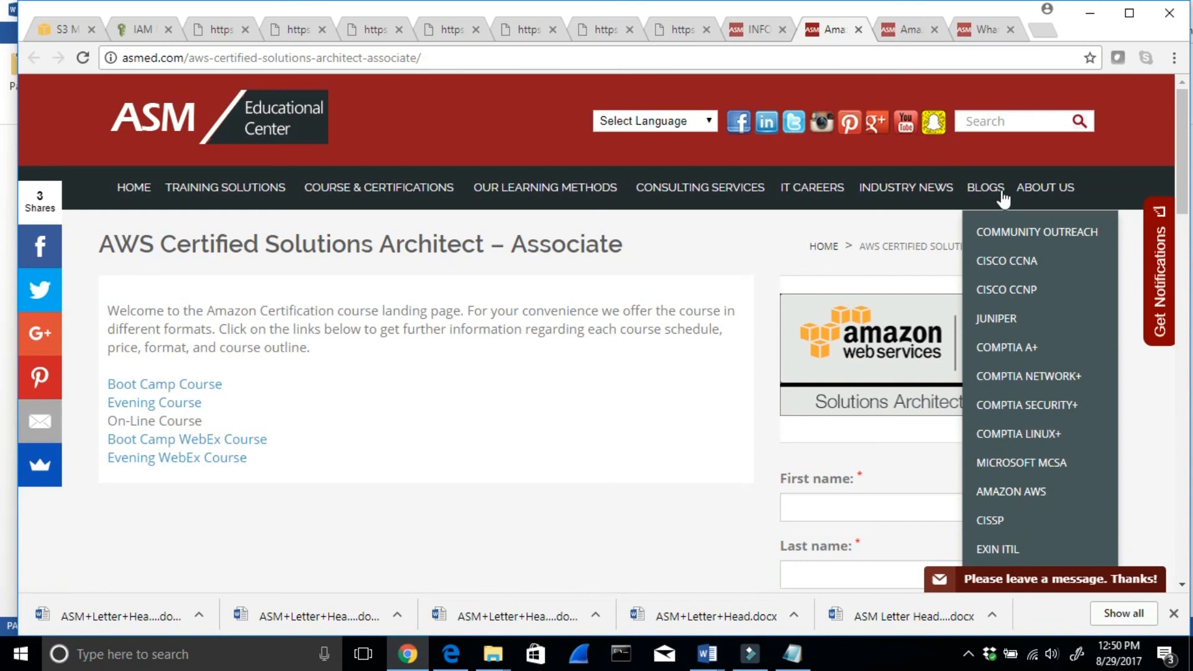
- View the site's blog categories, switch to the already open Amazon AWS blog page and browse its list of posts
mouse_move(1041, 200)
mouse_move(985, 190)
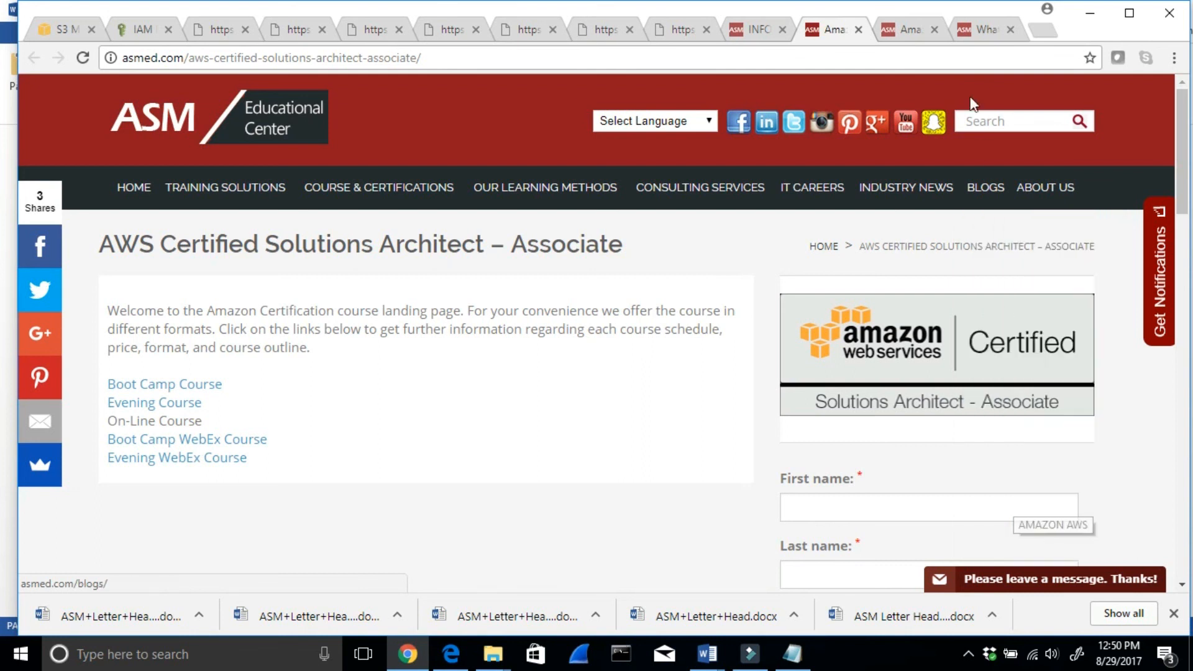
click(903, 29)
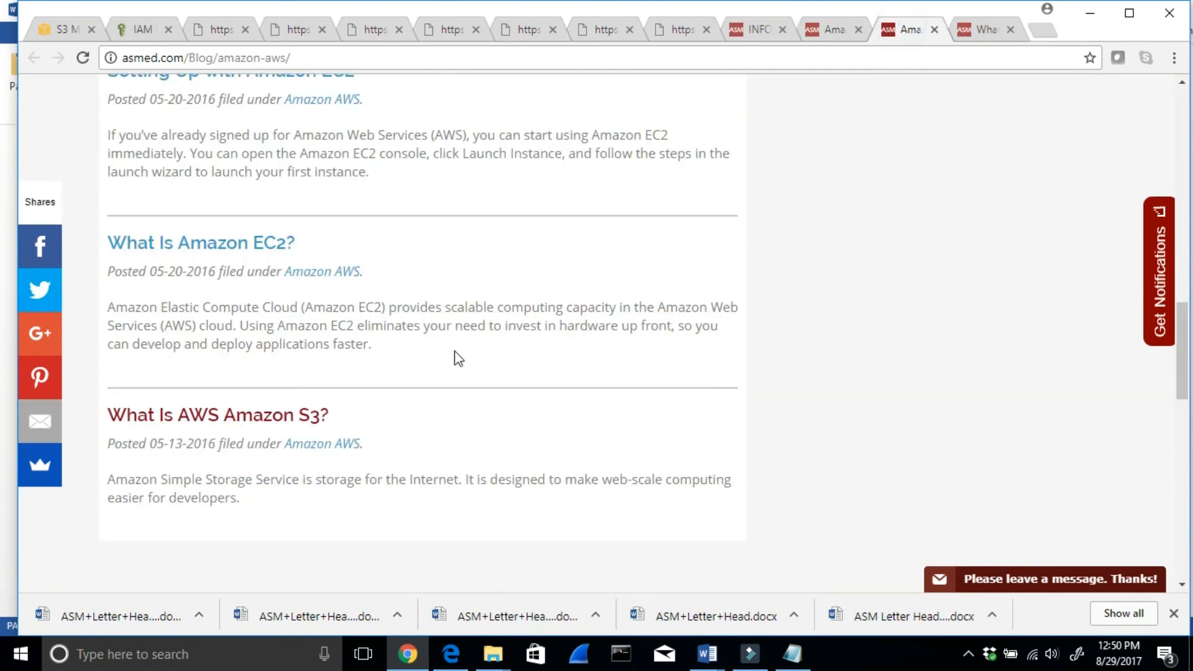
scroll(460, 358, up, 2)
scroll(314, 268, up, 2)
scroll(345, 204, up, 10)
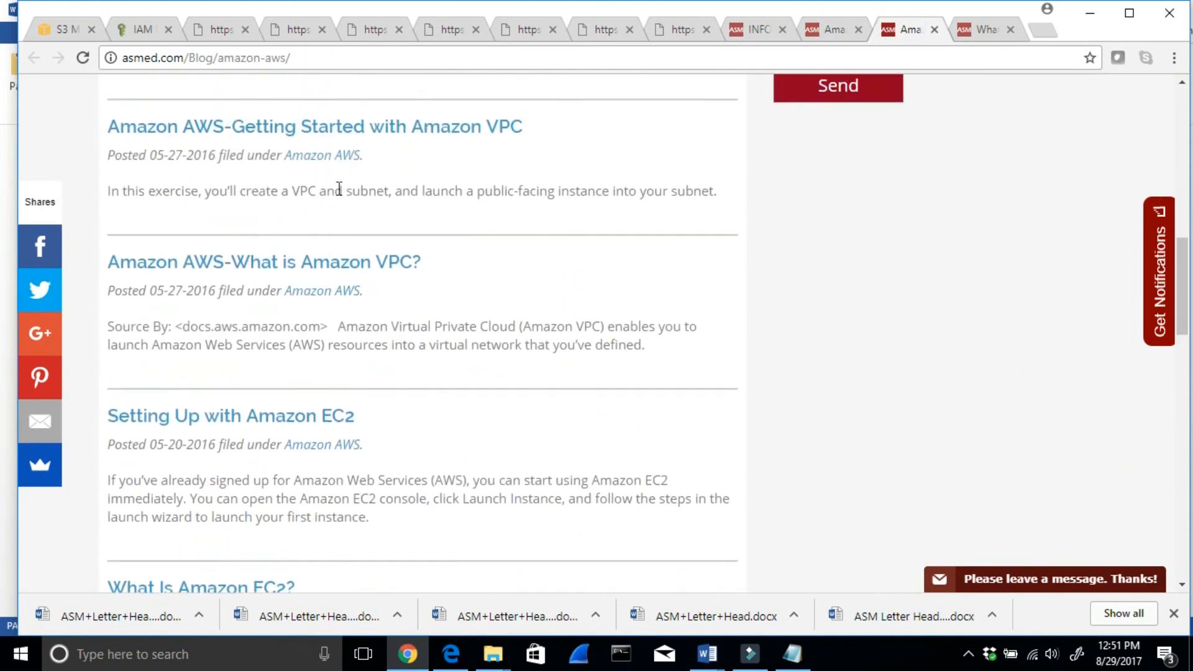
scroll(549, 234, down, 1)
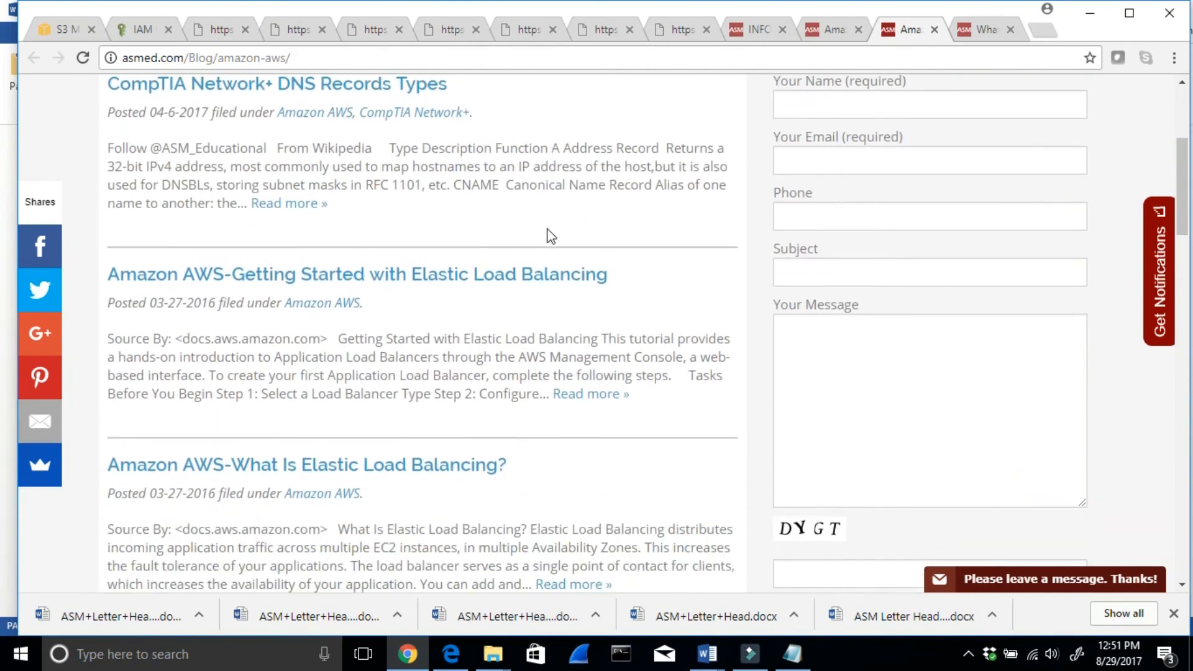
scroll(548, 236, up, 4)
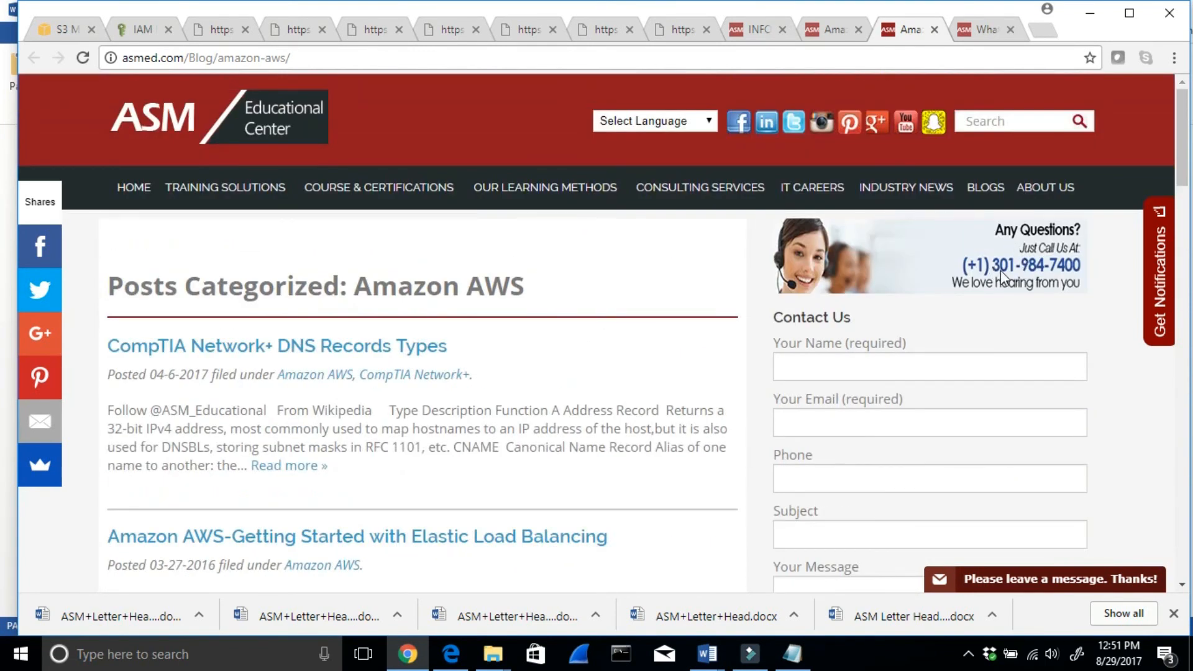